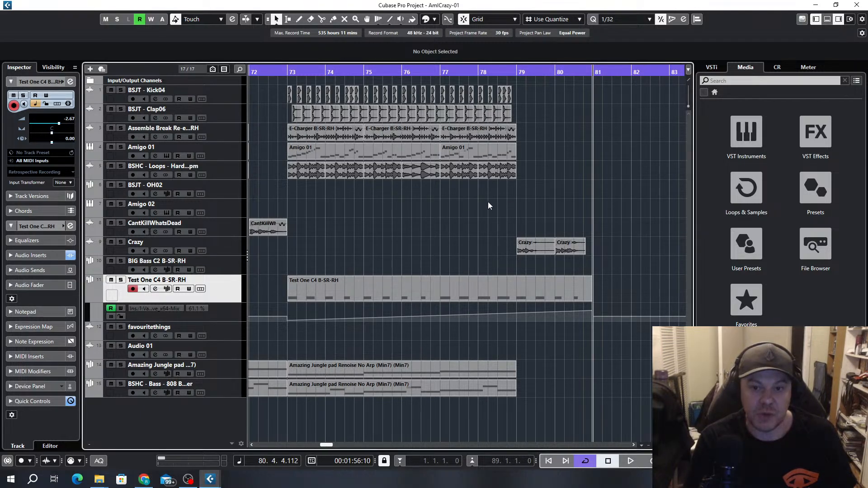
Move the right locator to bar 81 and start playback from the beginning of the project
{"action": "scroll", "coordinate": [487, 202], "scroll_direction": "down", "scroll_amount": 5, "text": "ctrl"}
{"action": "scroll", "coordinate": [322, 418], "scroll_direction": "left", "scroll_amount": 8}
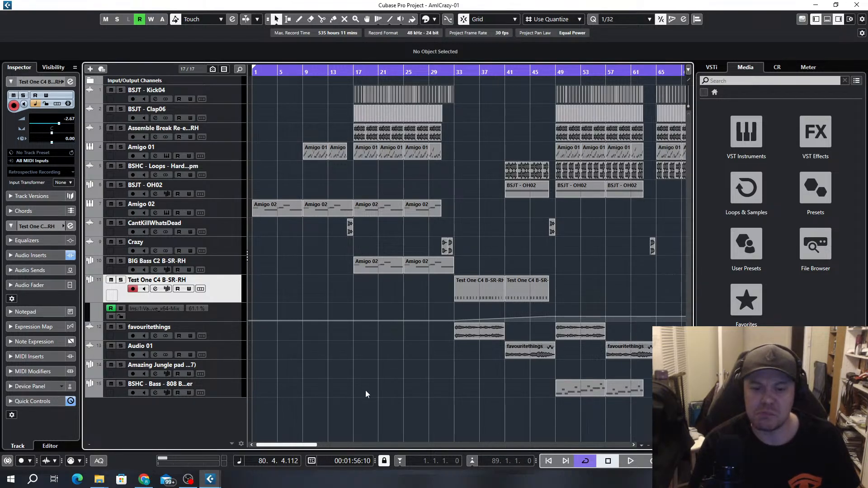
{"action": "scroll", "coordinate": [321, 451], "scroll_direction": "right", "scroll_amount": 5}
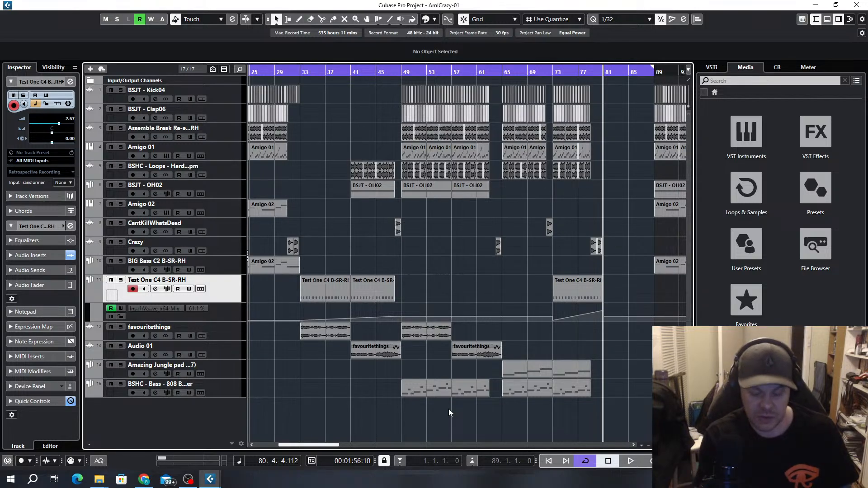
{"action": "key", "text": "Home"}
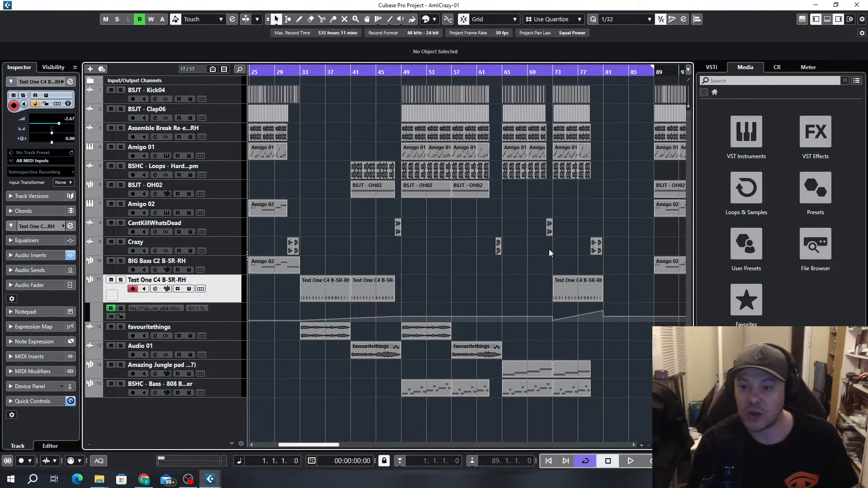
{"action": "left_click_drag", "start_coordinate": [652, 68], "coordinate": [604, 78]}
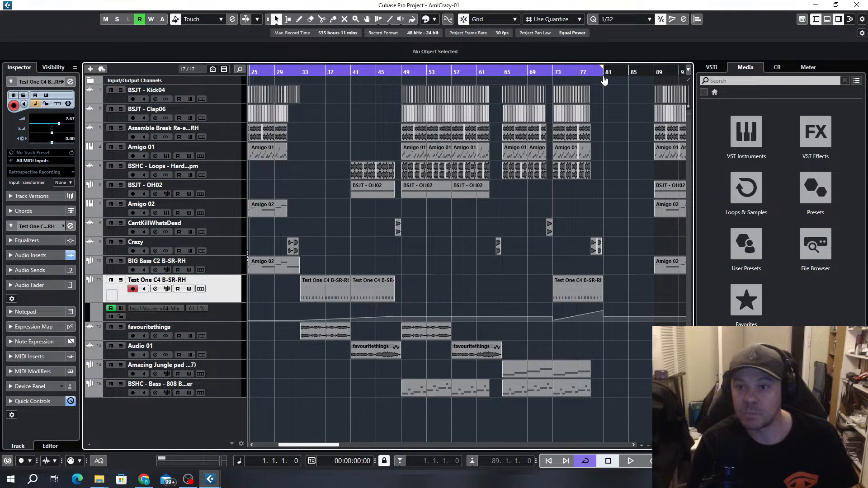
{"action": "key", "text": "space"}
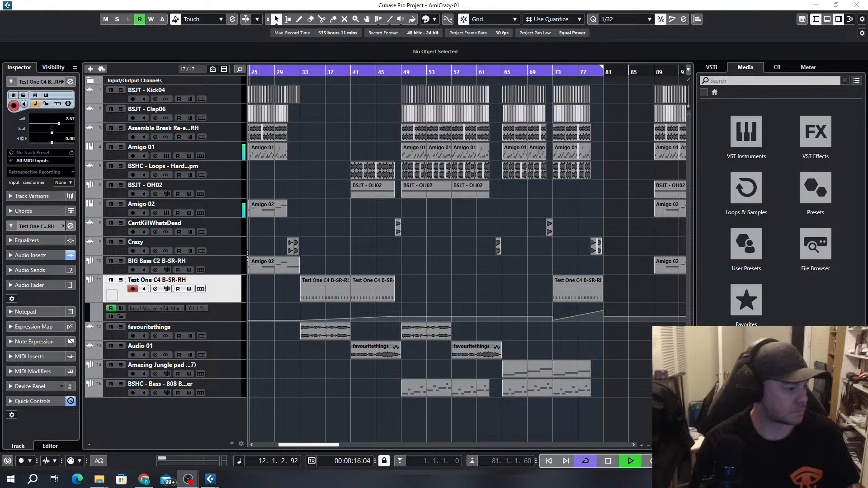
Stop playback, return to the project start and play the arrangement again
{"action": "left_click", "coordinate": [460, 233]}
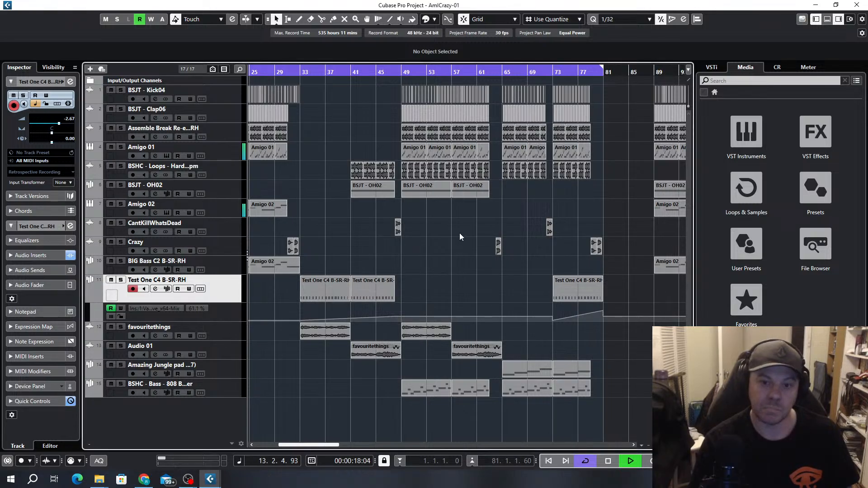
{"action": "key", "text": "space"}
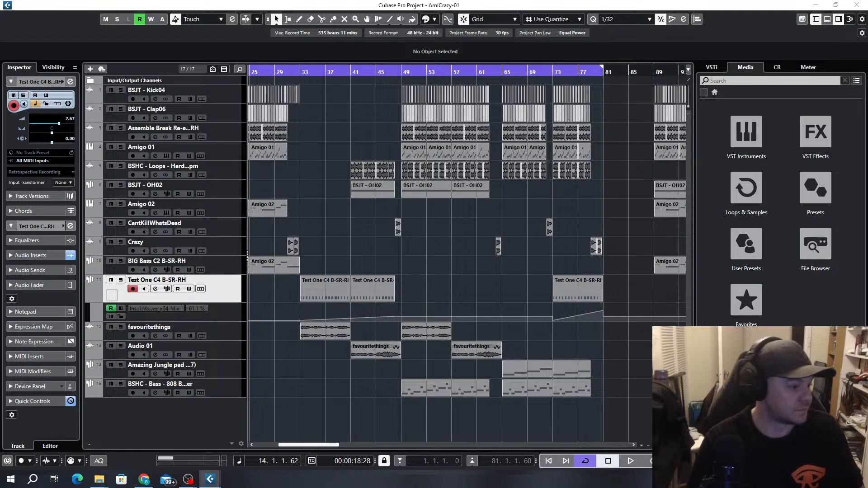
{"action": "left_click", "coordinate": [462, 259]}
{"action": "key", "text": "KP_Decimal"}
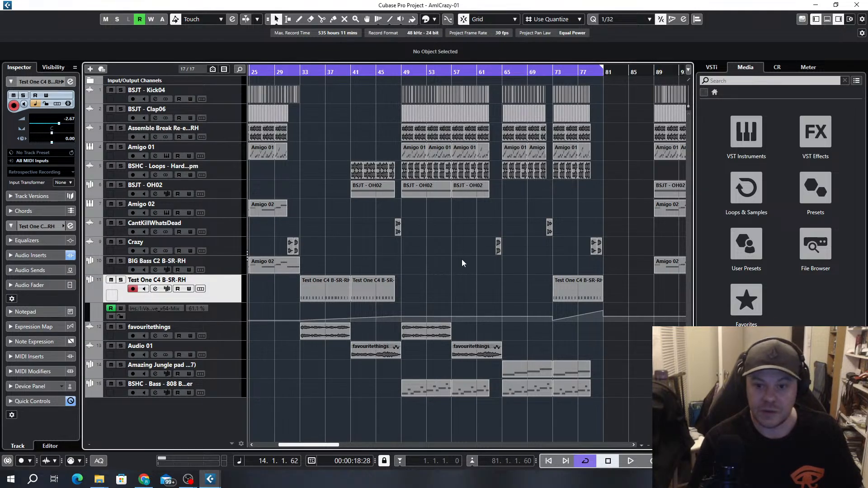
{"action": "key", "text": "space"}
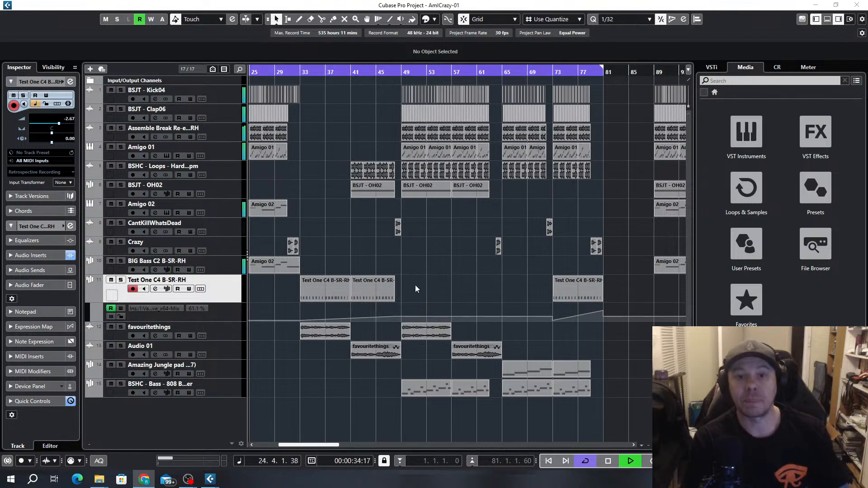
View the notes of the Amigo 02 part at bar 25 on the BIG Bass track in the Key Editor with auto-scroll on, and close the editor
{"action": "scroll", "coordinate": [349, 226], "scroll_direction": "left", "scroll_amount": 5}
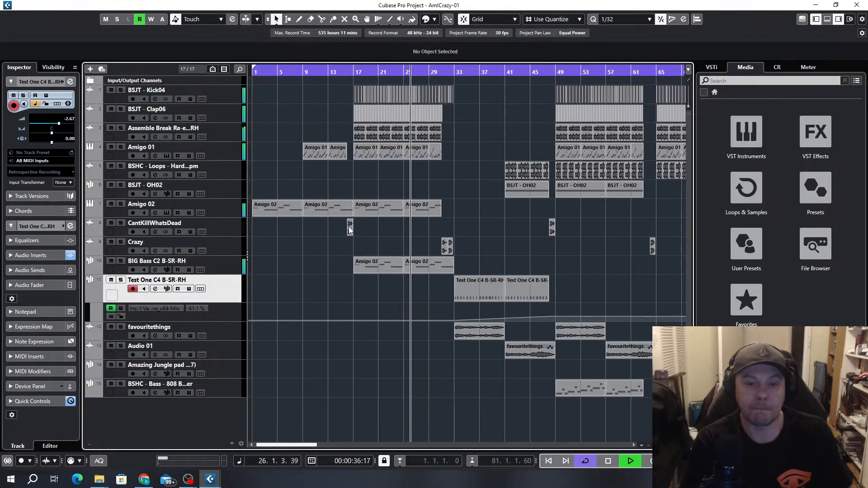
{"action": "scroll", "coordinate": [472, 226], "scroll_direction": "up", "scroll_amount": 3}
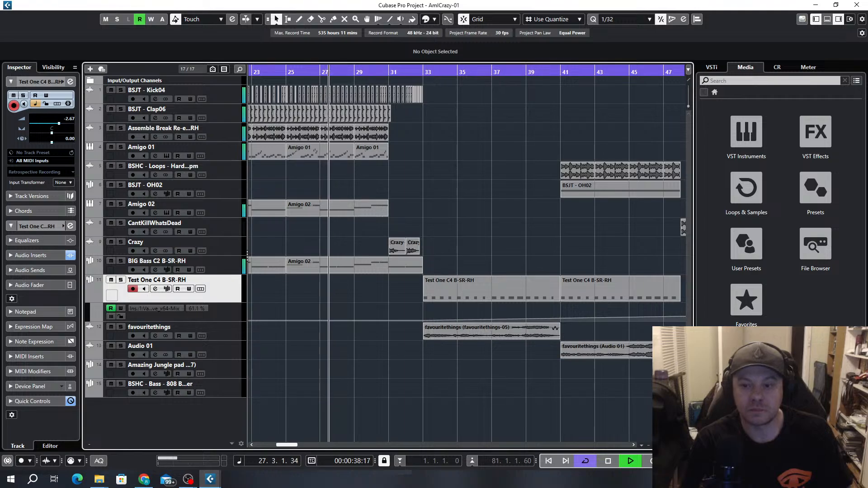
{"action": "scroll", "coordinate": [512, 297], "scroll_direction": "up", "scroll_amount": 2}
{"action": "left_click", "coordinate": [361, 260]}
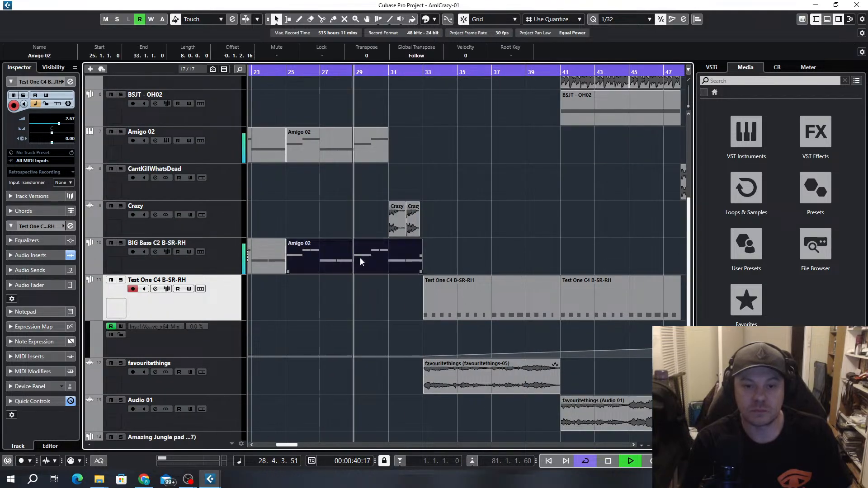
{"action": "double_click", "coordinate": [360, 258]}
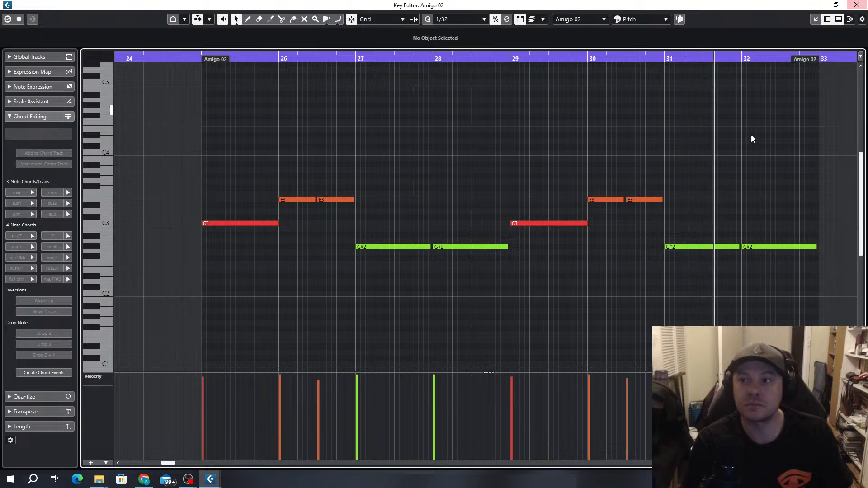
{"action": "key", "text": "f"}
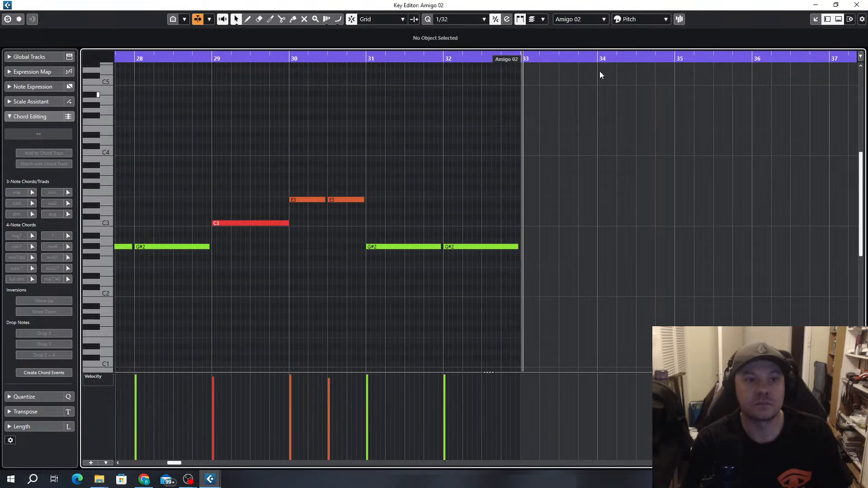
{"action": "key", "text": "Return"}
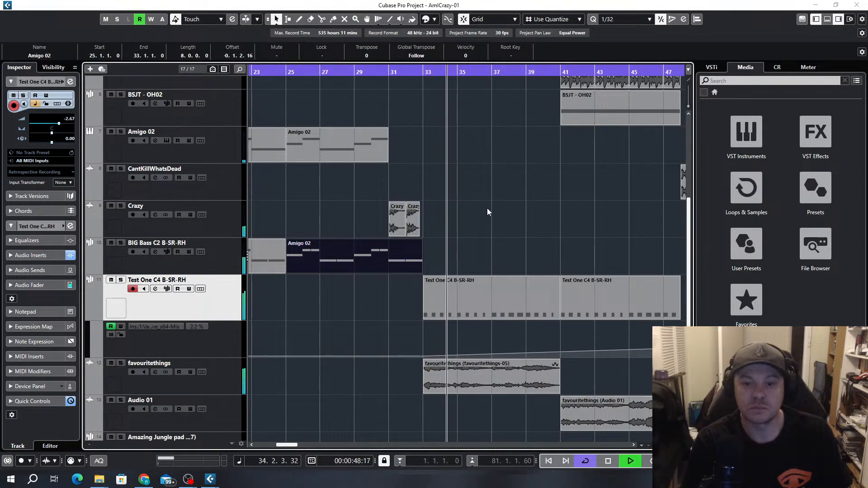
Examine the Test One and favouritethings parts from bar 33 and their place in the whole arrangement while it plays
{"action": "key", "text": "g"}
{"action": "key", "text": "g"}
{"action": "scroll", "coordinate": [347, 229], "scroll_direction": "down", "scroll_amount": 2}
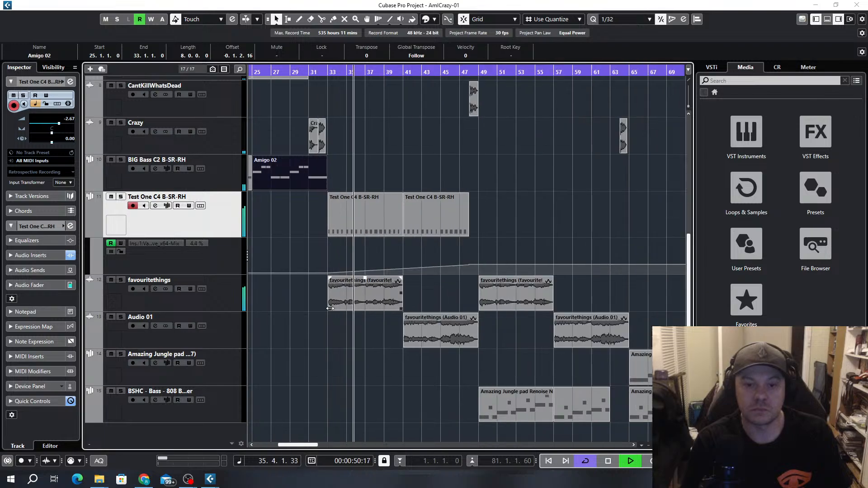
{"action": "key", "text": "h"}
{"action": "key", "text": "h"}
{"action": "key", "text": "g"}
{"action": "key", "text": "g"}
{"action": "key", "text": "g"}
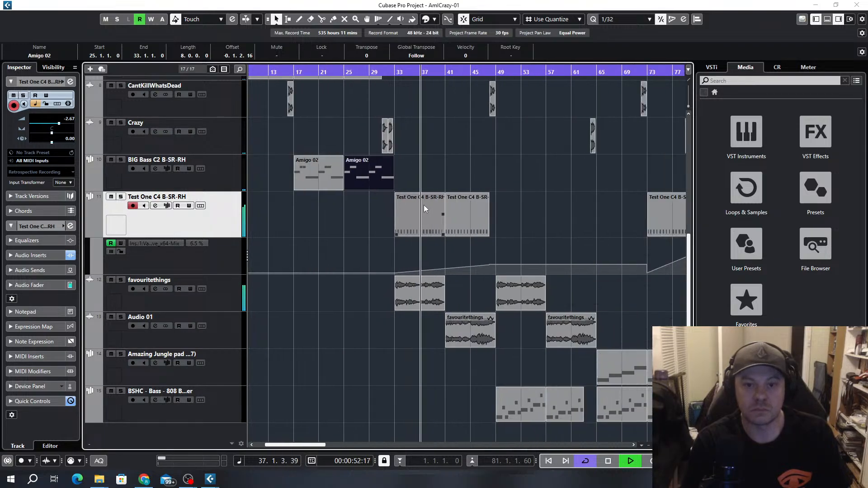
{"action": "key", "text": "shift+g"}
{"action": "key", "text": "shift+g"}
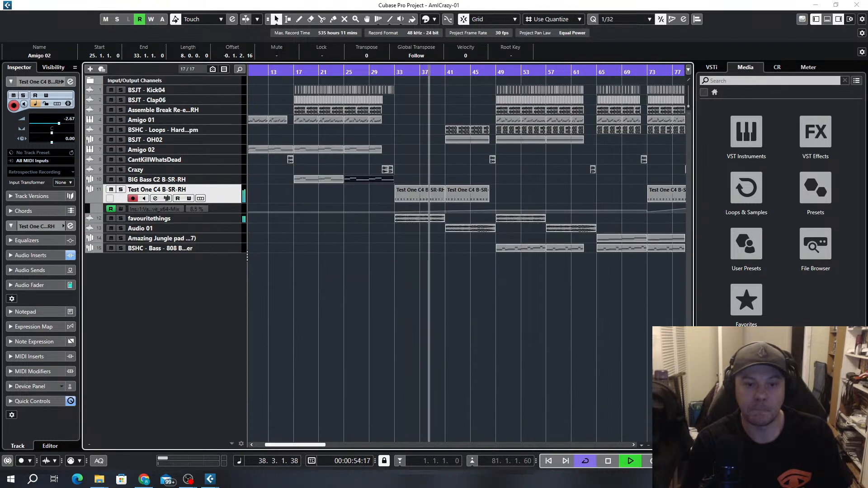
{"action": "key", "text": "shift+h"}
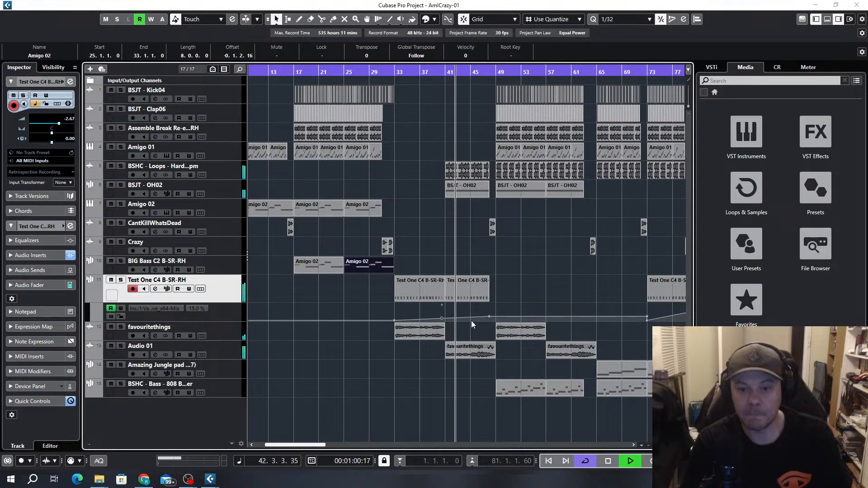
Check the inserts and equalizer in the BSHC hardcore loop track's channel settings, and close them
{"action": "key", "text": "h"}
{"action": "key", "text": "h"}
{"action": "key", "text": "h"}
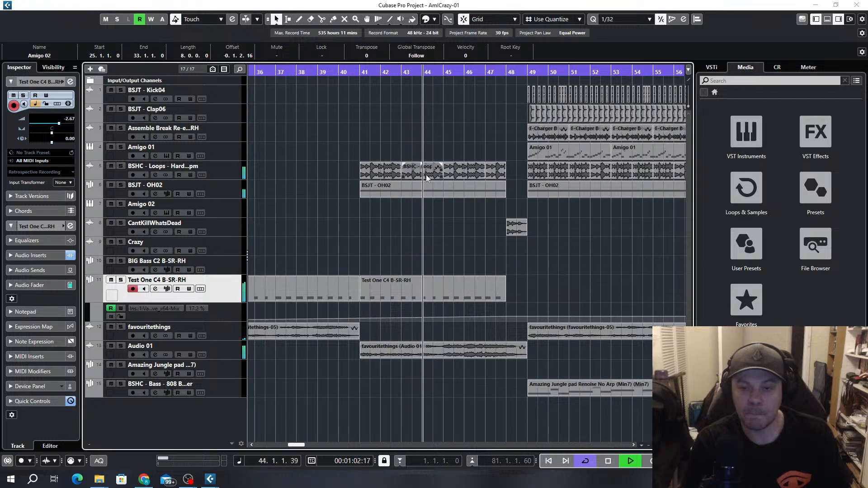
{"action": "left_click", "coordinate": [225, 169]}
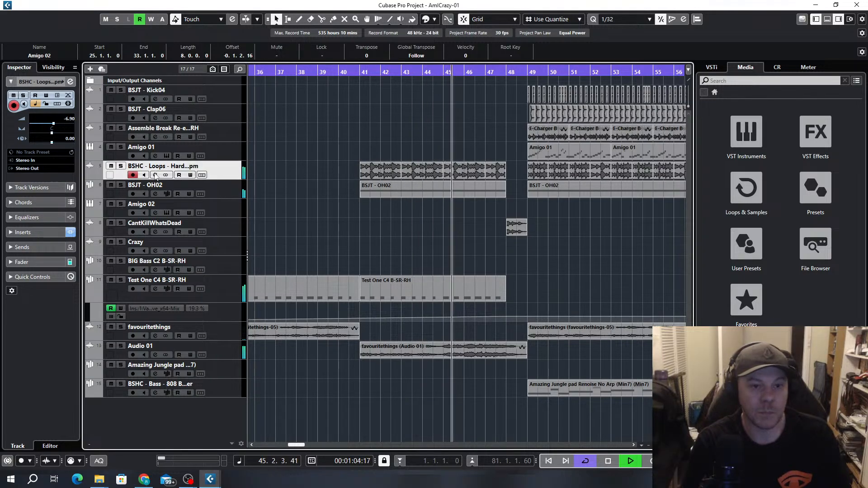
{"action": "left_click", "coordinate": [155, 175]}
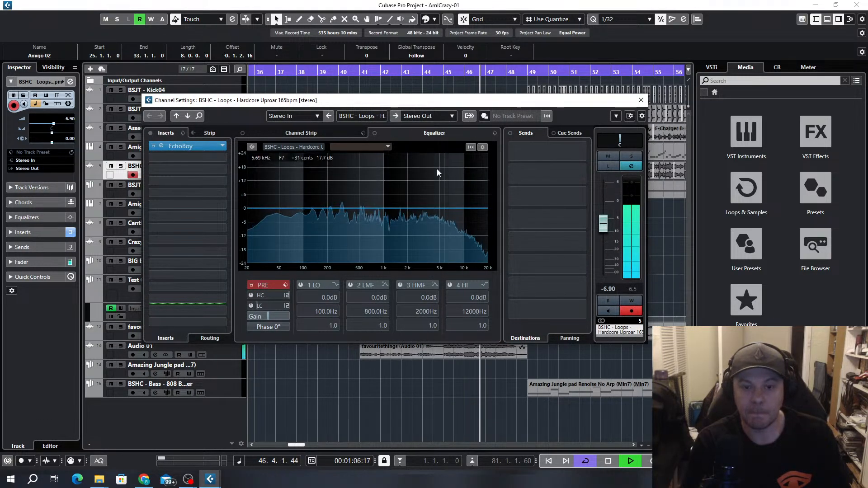
{"action": "left_click", "coordinate": [641, 100]}
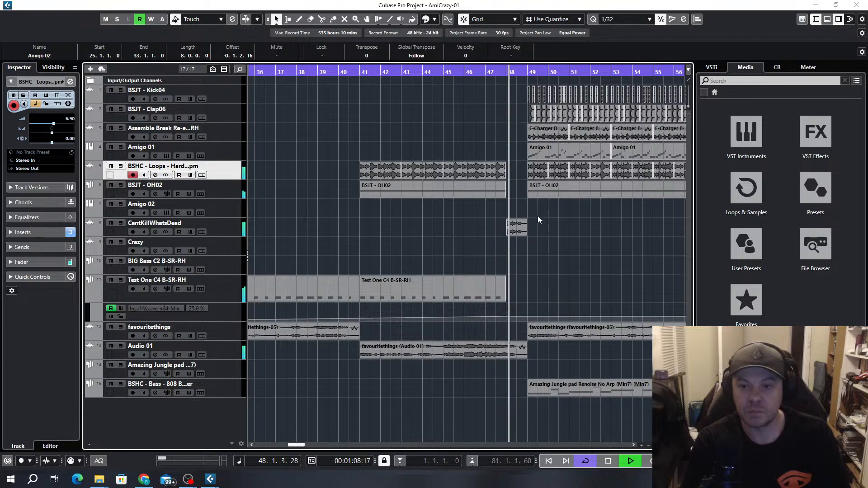
Follow the arrangement to the end of the cycle at bar 81, open the media File Browser and stop playback
{"action": "key", "text": "g"}
{"action": "key", "text": "g"}
{"action": "key", "text": "g"}
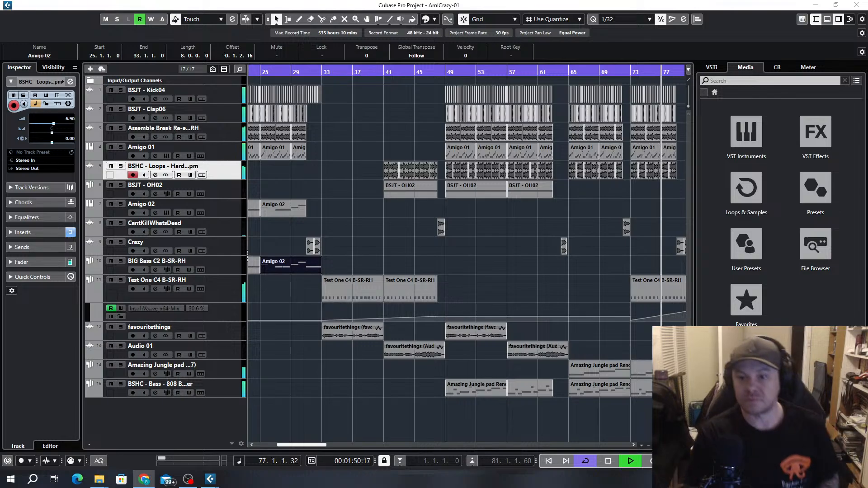
{"action": "left_click", "coordinate": [816, 249]}
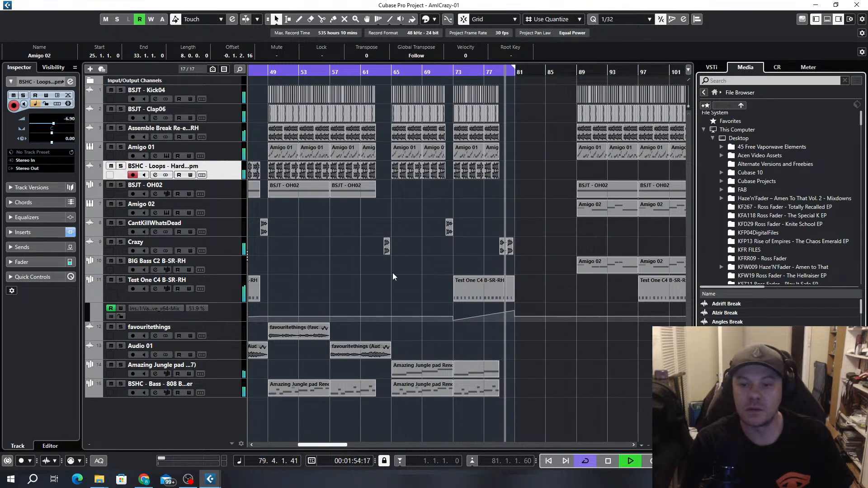
{"action": "key", "text": "space"}
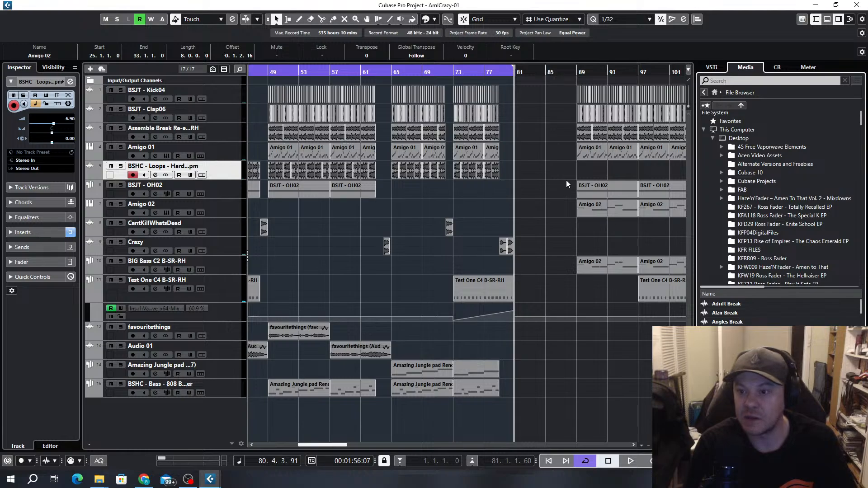
Enlarge the favouritethings track and inspect the waveform of its clip at bars 33 to 41, close up around bar 37
{"action": "scroll", "coordinate": [502, 199], "scroll_direction": "up", "scroll_amount": 4}
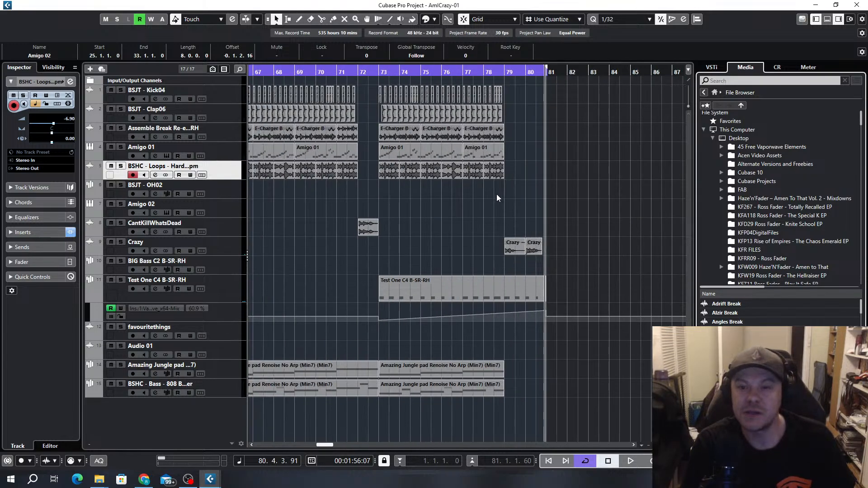
{"action": "scroll", "coordinate": [569, 223], "scroll_direction": "down", "scroll_amount": 2}
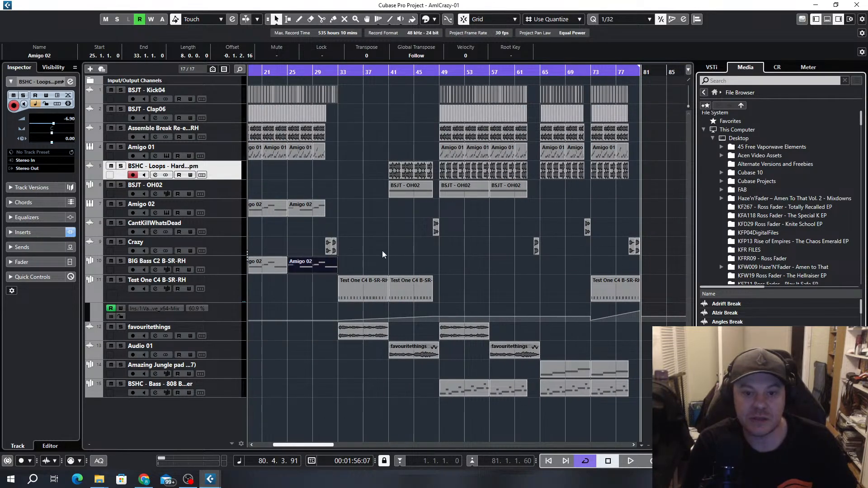
{"action": "scroll", "coordinate": [382, 253], "scroll_direction": "down", "scroll_amount": 2}
{"action": "scroll", "coordinate": [478, 344], "scroll_direction": "up", "scroll_amount": 4}
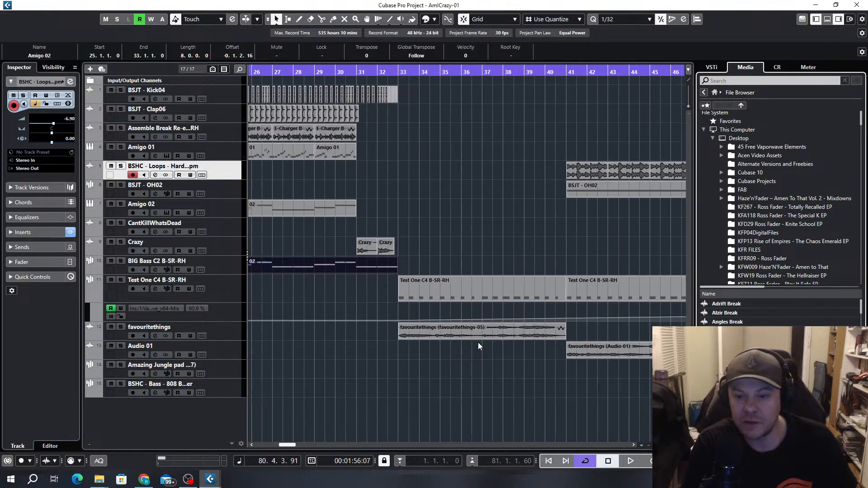
{"action": "left_click", "coordinate": [480, 334]}
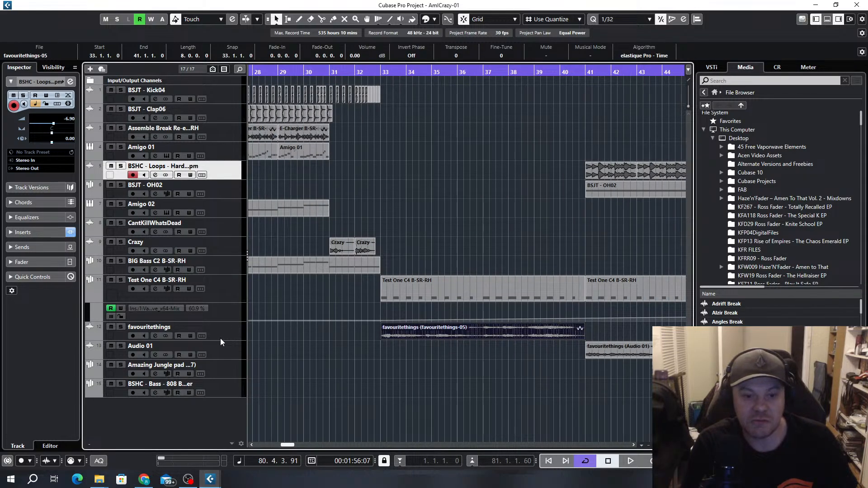
{"action": "left_click_drag", "start_coordinate": [222, 342], "coordinate": [221, 430]}
{"action": "scroll", "coordinate": [460, 366], "scroll_direction": "up", "scroll_amount": 3}
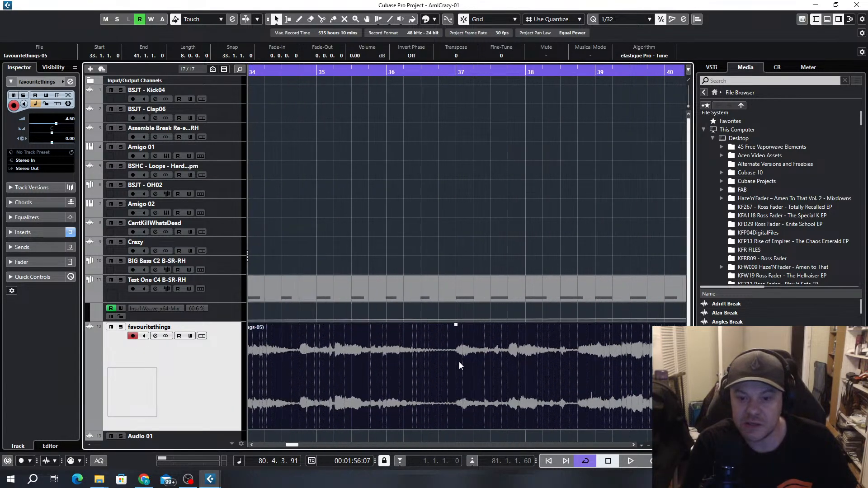
{"action": "scroll", "coordinate": [460, 365], "scroll_direction": "up", "scroll_amount": 3}
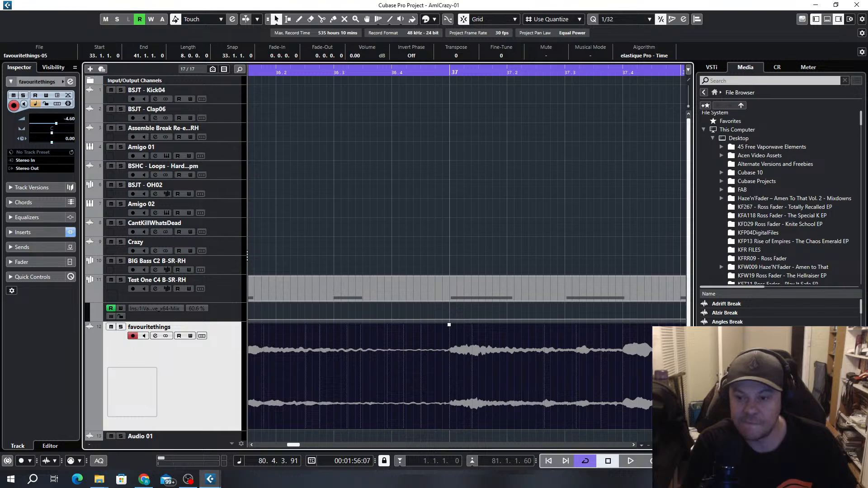
View the whole favouritethings clip and shrink its track back to the height of its neighbours
{"action": "scroll", "coordinate": [623, 338], "scroll_direction": "down", "scroll_amount": 6}
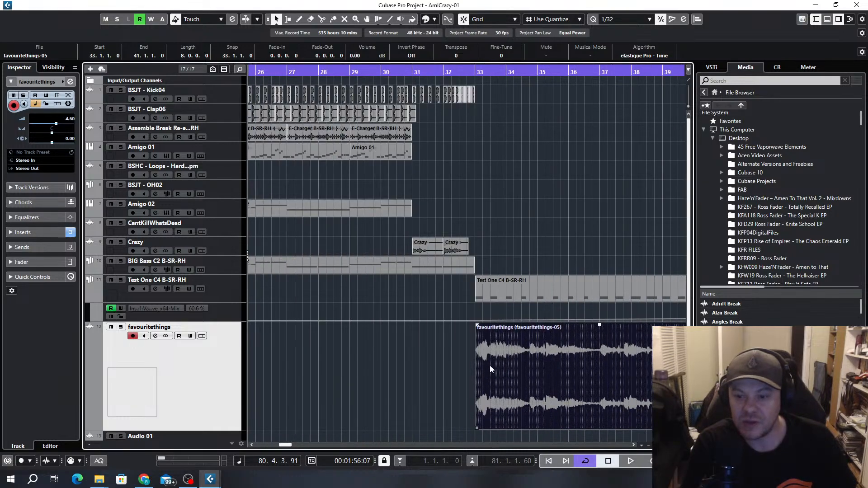
{"action": "scroll", "coordinate": [453, 357], "scroll_direction": "down", "scroll_amount": 3}
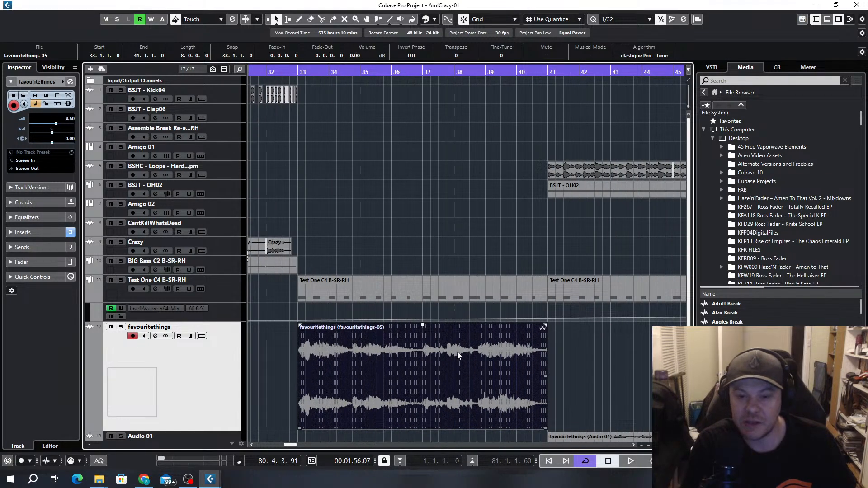
{"action": "scroll", "coordinate": [457, 352], "scroll_direction": "down", "scroll_amount": 2}
{"action": "left_click_drag", "start_coordinate": [202, 430], "coordinate": [188, 345]}
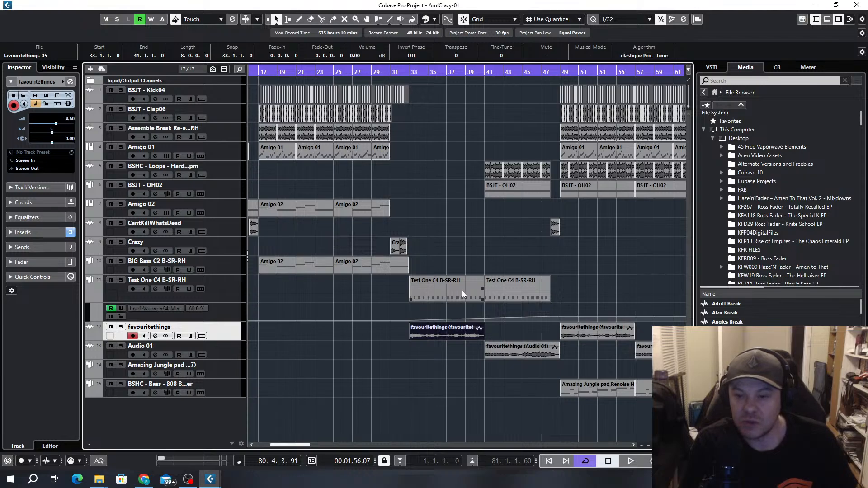
Move all the parts after bar 81 later so they start at bar 113, and clear the selection
{"action": "key", "text": "g"}
{"action": "key", "text": "g"}
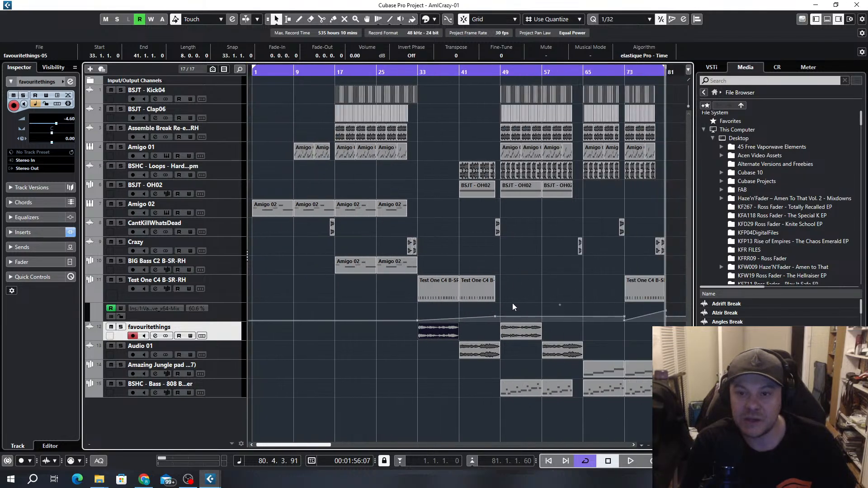
{"action": "key", "text": "g"}
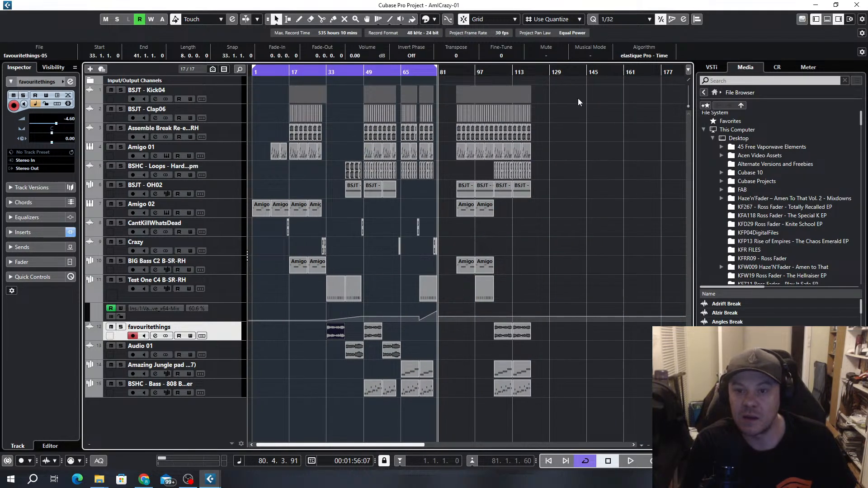
{"action": "left_click_drag", "start_coordinate": [578, 102], "coordinate": [445, 289]}
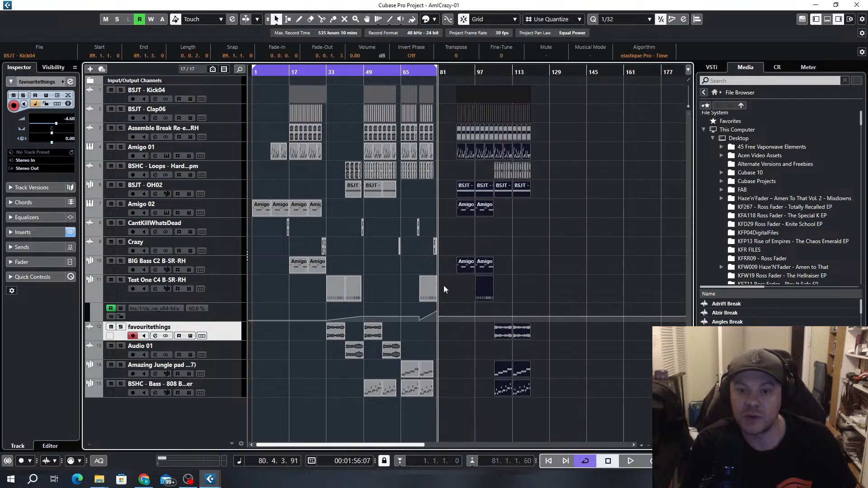
{"action": "key", "text": "h"}
{"action": "key", "text": "h"}
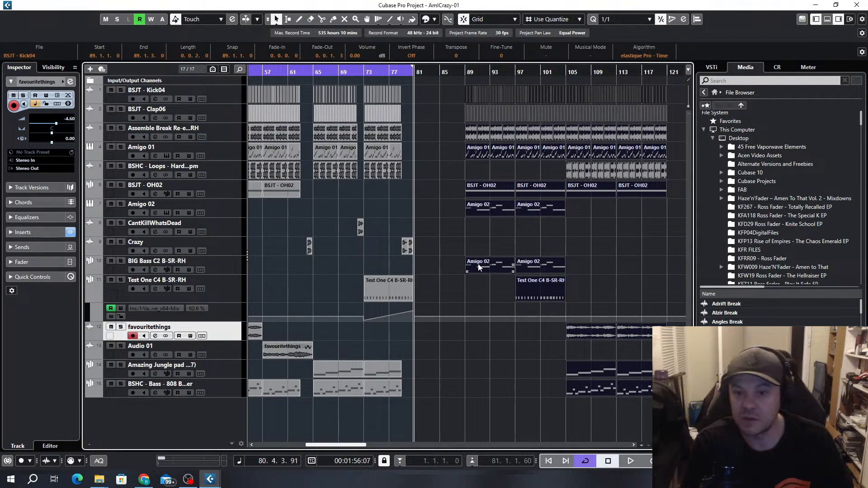
{"action": "left_click_drag", "start_coordinate": [478, 267], "coordinate": [631, 269]}
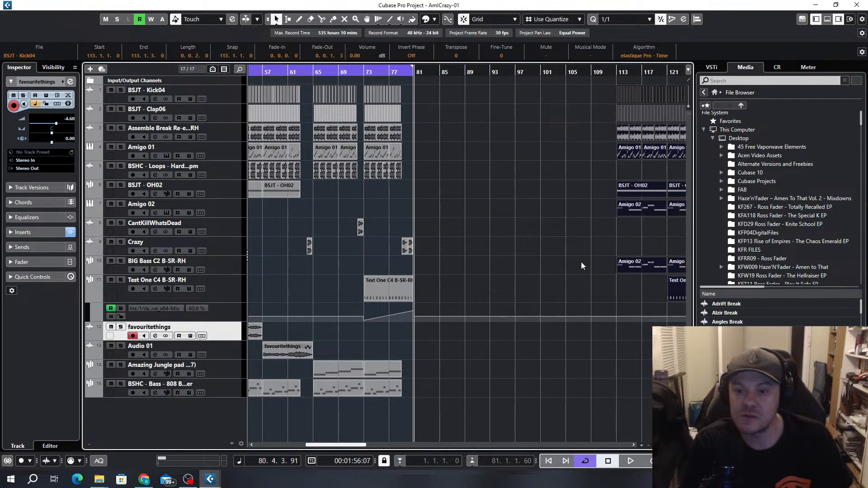
{"action": "left_click", "coordinate": [582, 266]}
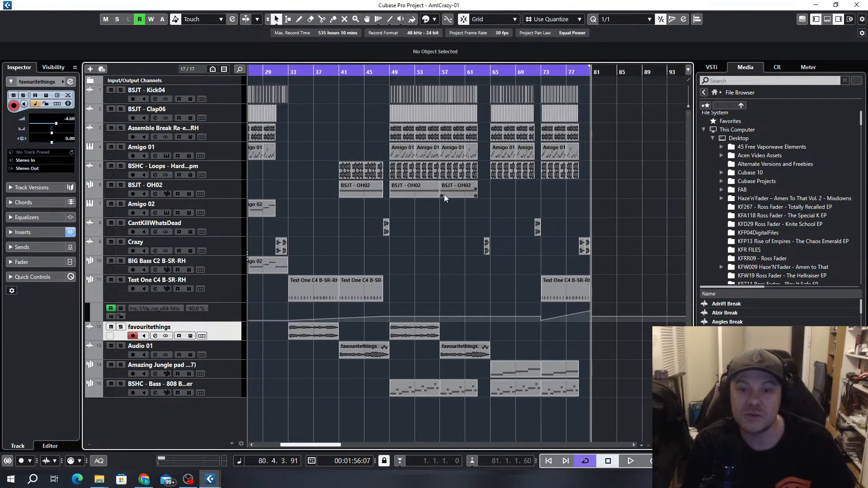
Open the Amigo 01 part at bar 73 and examine its notes, picking the C3 at bar 75 and the D3 at 75.2
{"action": "scroll", "coordinate": [443, 192], "scroll_direction": "left", "scroll_amount": 5}
{"action": "scroll", "coordinate": [541, 168], "scroll_direction": "up", "scroll_amount": 3}
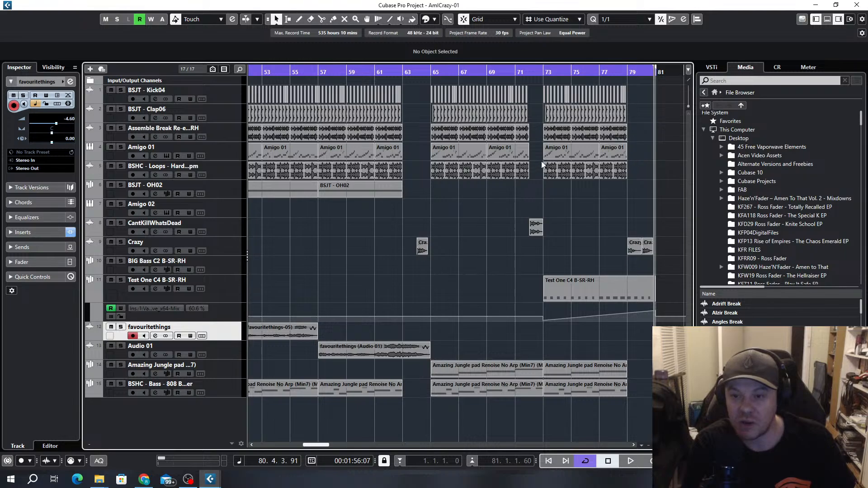
{"action": "double_click", "coordinate": [563, 154]}
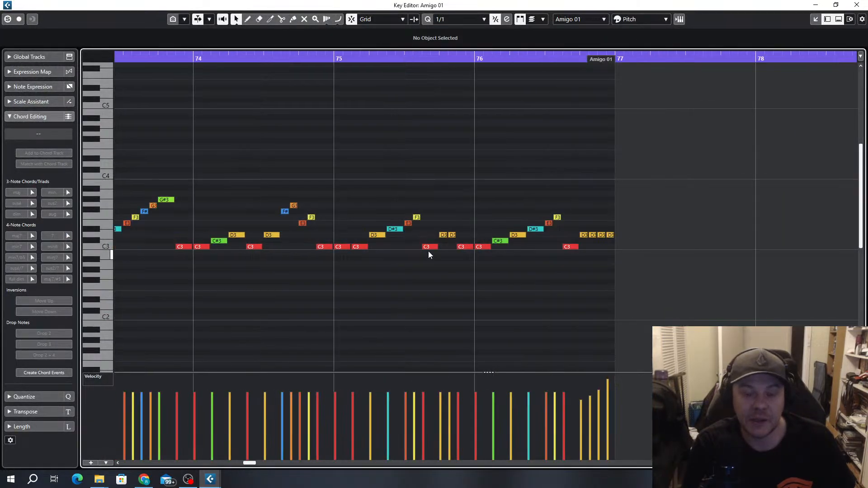
{"action": "key", "text": "h"}
{"action": "key", "text": "h"}
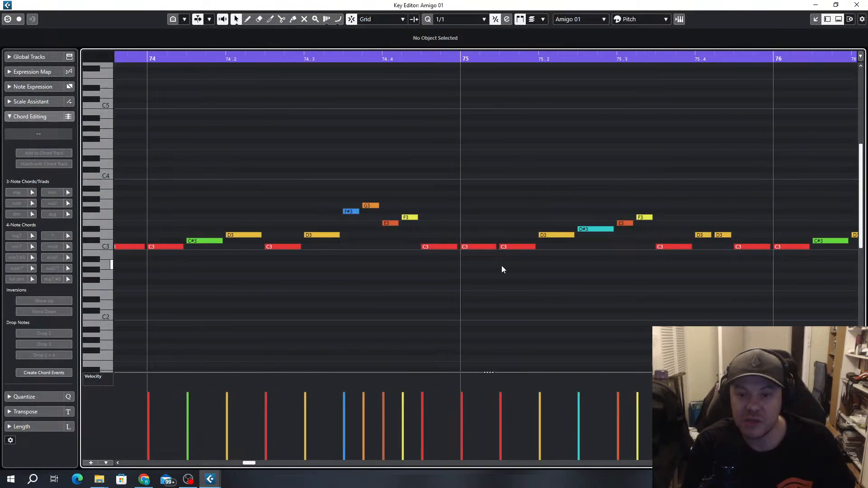
{"action": "left_click", "coordinate": [479, 248]}
{"action": "left_click", "coordinate": [555, 236]}
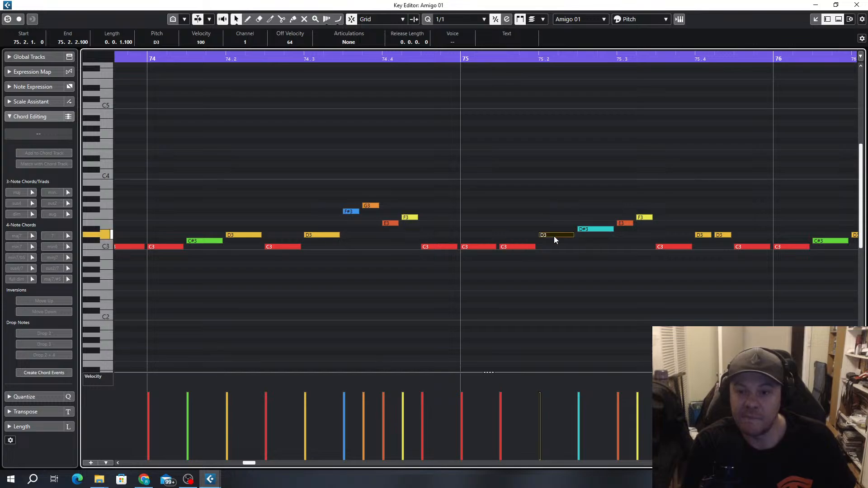
Delete the D3 note at 75.2, redraw it in the same place and close the Key Editor
{"action": "double_click", "coordinate": [557, 235]}
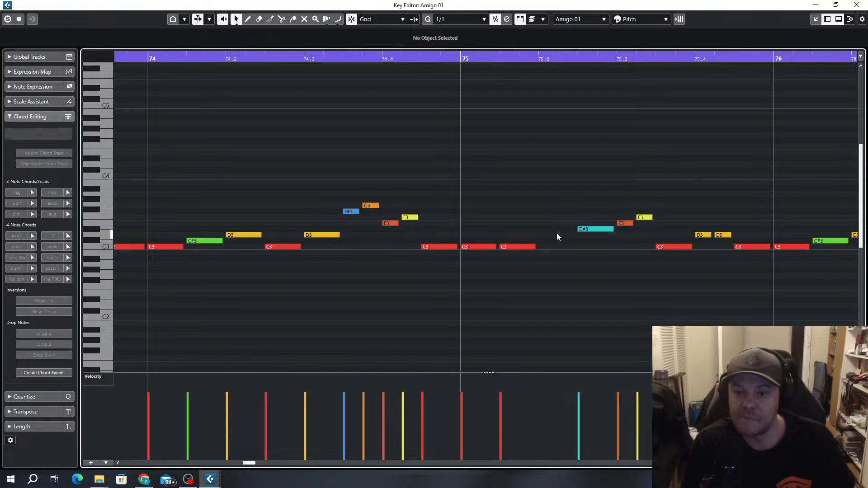
{"action": "double_click", "coordinate": [555, 235]}
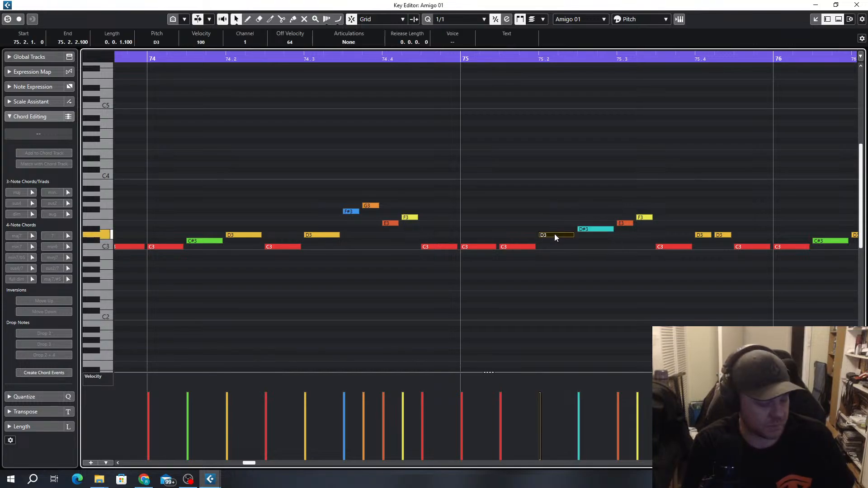
{"action": "left_click", "coordinate": [856, 5]}
{"action": "key", "text": "g"}
{"action": "key", "text": "g"}
{"action": "key", "text": "g"}
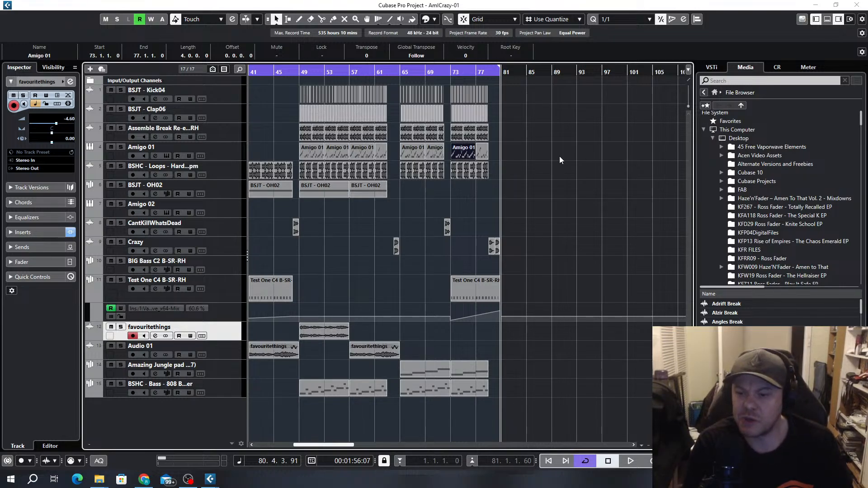
Browse down through the sample pack folders in the File Browser
{"action": "scroll", "coordinate": [846, 298], "scroll_direction": "down", "scroll_amount": 5}
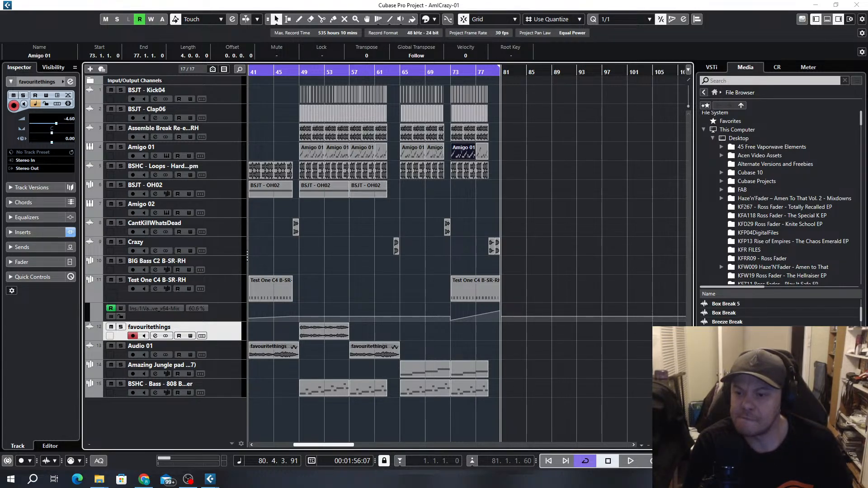
{"action": "scroll", "coordinate": [789, 215], "scroll_direction": "down", "scroll_amount": 2}
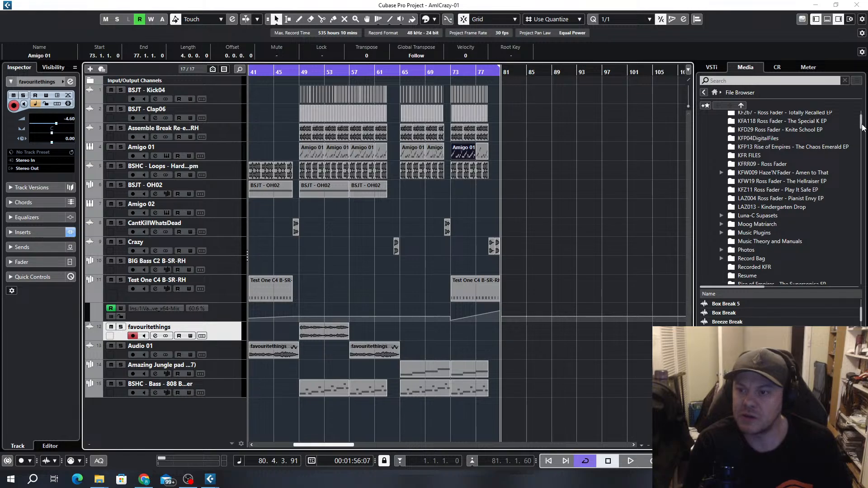
{"action": "left_click_drag", "start_coordinate": [863, 128], "coordinate": [861, 224]}
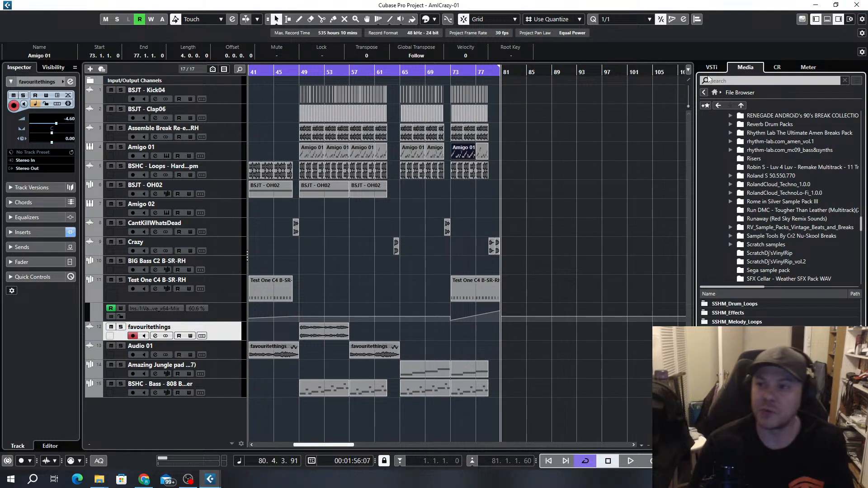
Check the Control Room's Channels, Downmix Presets and Monitors sections, collapsing each one again
{"action": "left_click", "coordinate": [777, 67]}
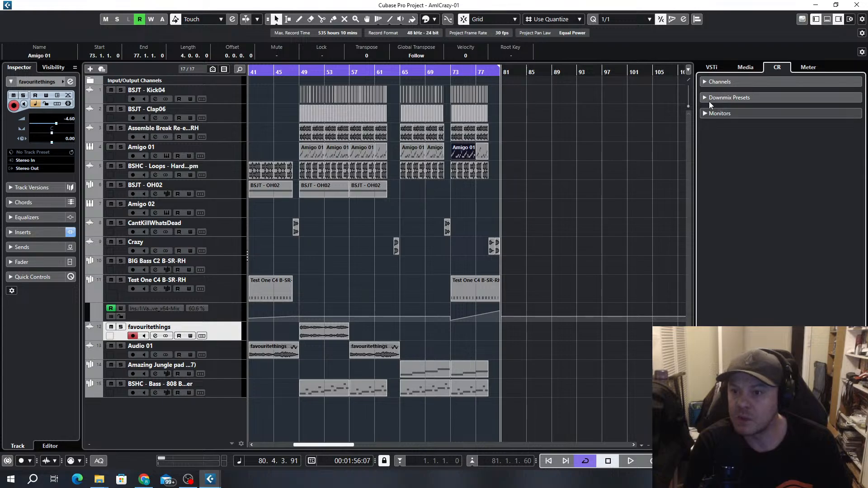
{"action": "left_click", "coordinate": [702, 83]}
{"action": "left_click", "coordinate": [703, 82]}
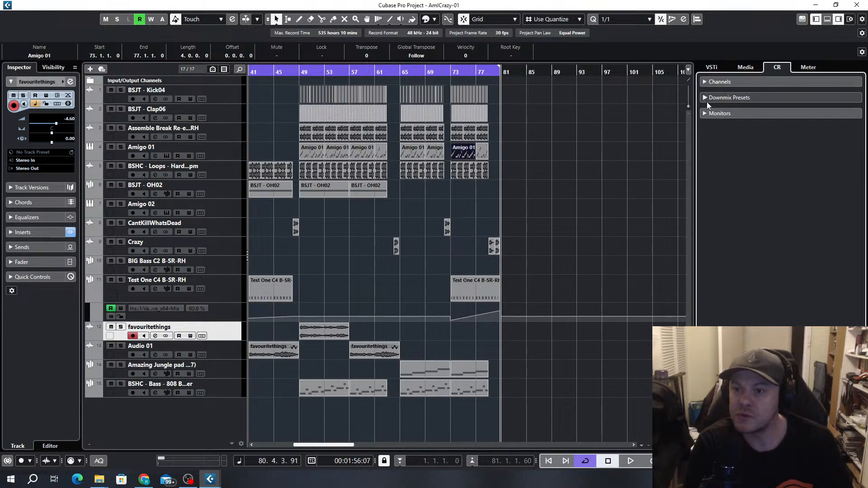
{"action": "left_click", "coordinate": [707, 99]}
{"action": "left_click", "coordinate": [706, 100]}
{"action": "left_click", "coordinate": [707, 114]}
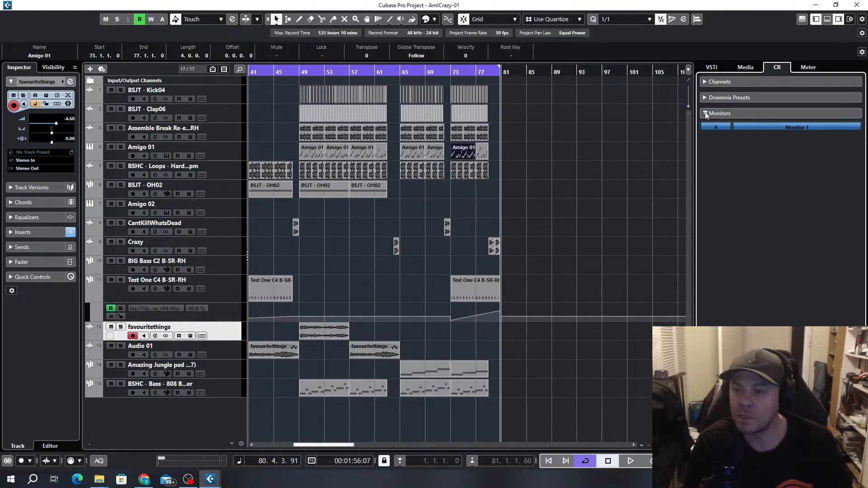
{"action": "left_click", "coordinate": [705, 113]}
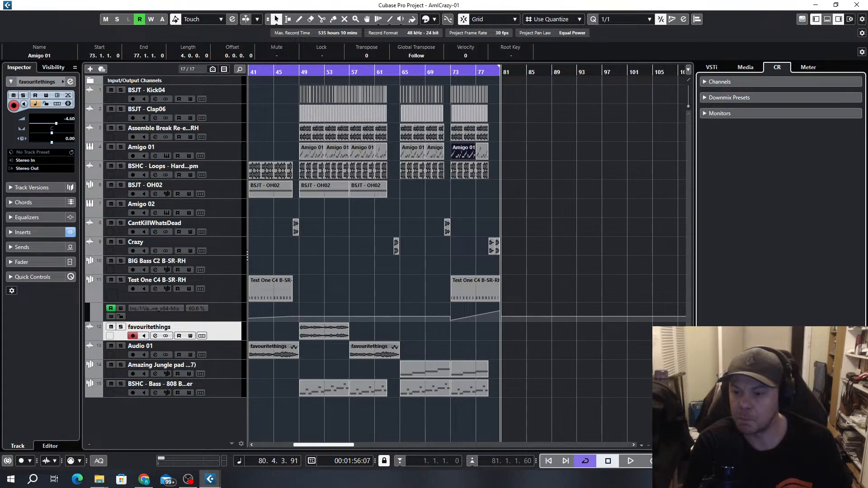
Load the reastream-standalone plug-in into the first insert slot of the Control Room monitors
{"action": "left_click", "coordinate": [704, 81]}
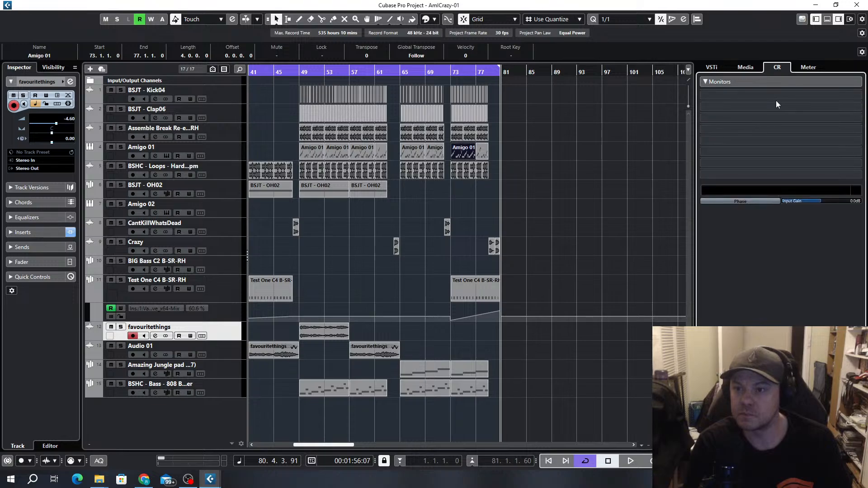
{"action": "left_click", "coordinate": [759, 98]}
{"action": "type", "text": "rea"}
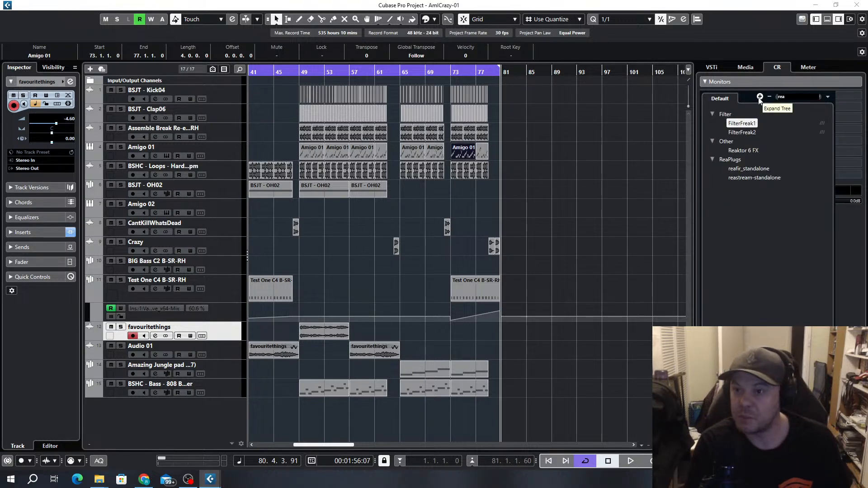
{"action": "left_click", "coordinate": [748, 178]}
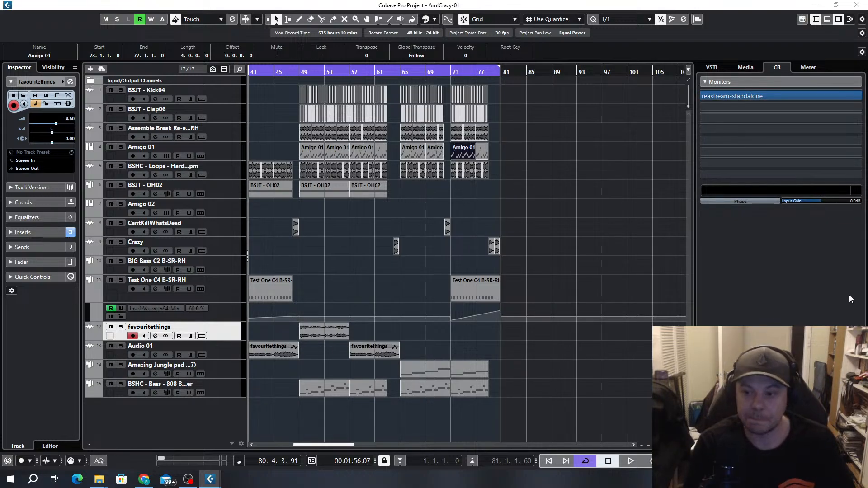
Return to the media File Browser and open the Groovin in G folder among the sample packs
{"action": "left_click", "coordinate": [746, 67]}
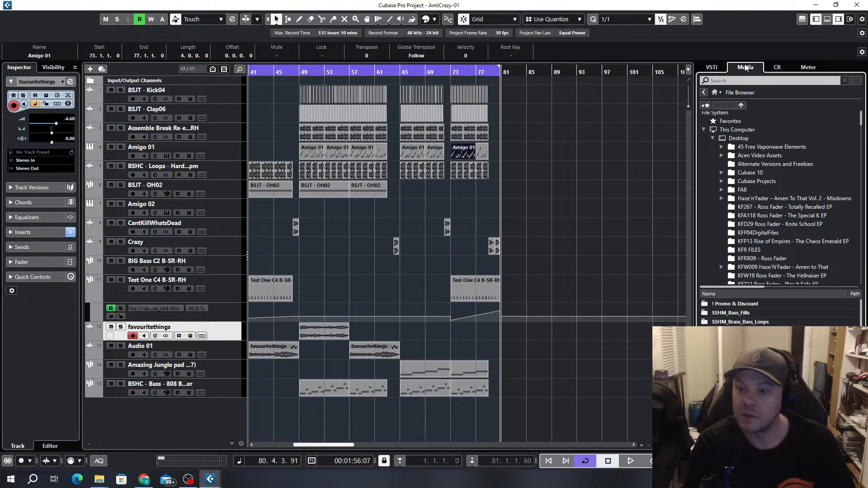
{"action": "left_click_drag", "start_coordinate": [860, 119], "coordinate": [861, 202]}
{"action": "scroll", "coordinate": [791, 204], "scroll_direction": "up", "scroll_amount": 10}
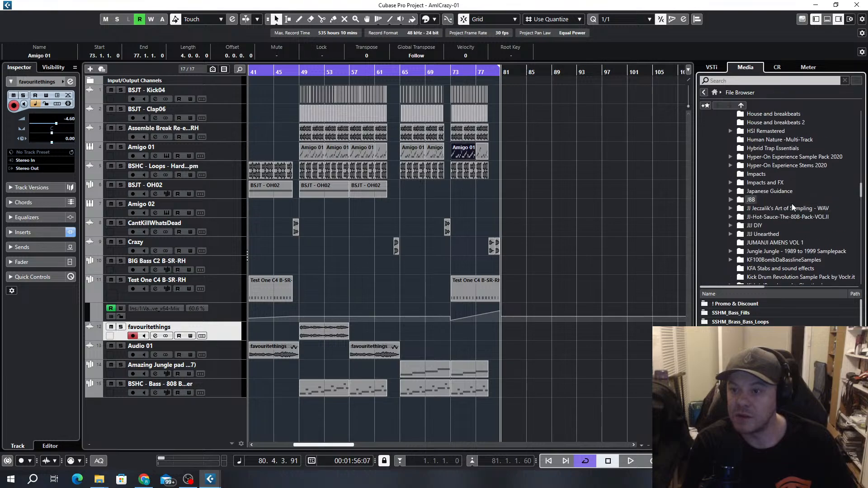
{"action": "scroll", "coordinate": [792, 207], "scroll_direction": "up", "scroll_amount": 10}
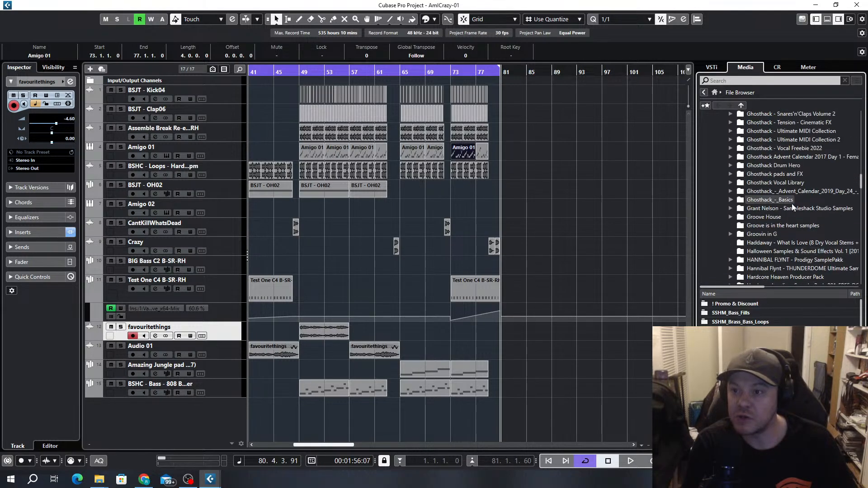
{"action": "scroll", "coordinate": [792, 207], "scroll_direction": "up", "scroll_amount": 5}
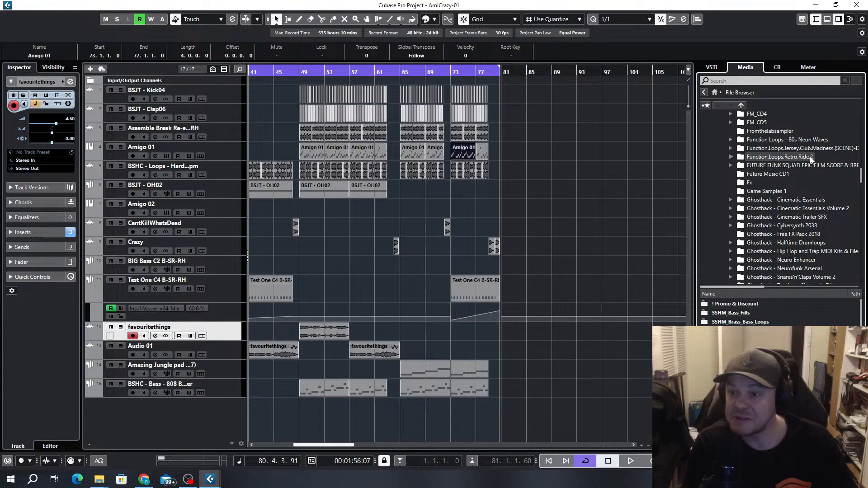
{"action": "scroll", "coordinate": [810, 157], "scroll_direction": "down", "scroll_amount": 3}
{"action": "scroll", "coordinate": [809, 158], "scroll_direction": "down", "scroll_amount": 4}
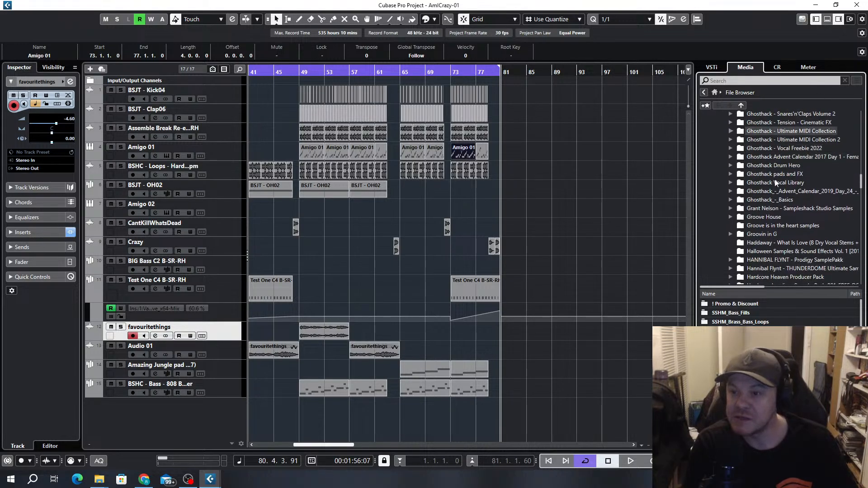
{"action": "left_click", "coordinate": [763, 235]}
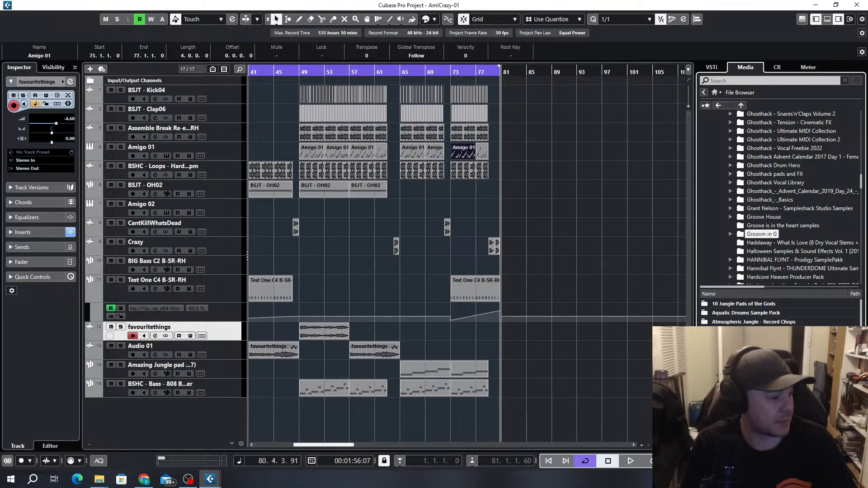
{"action": "key", "text": "alt+Tab"}
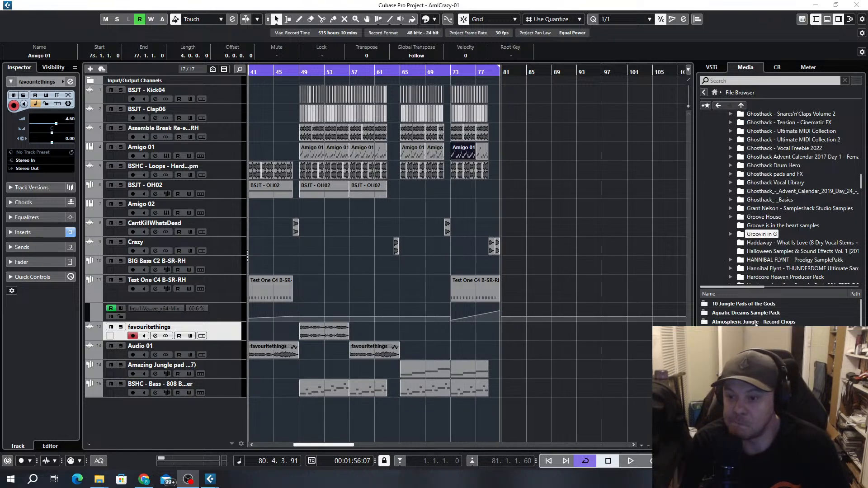
Open the Atmospheric Jungle - Record Chops folder and audition its Bet you it Sparkles samples
{"action": "double_click", "coordinate": [737, 322]}
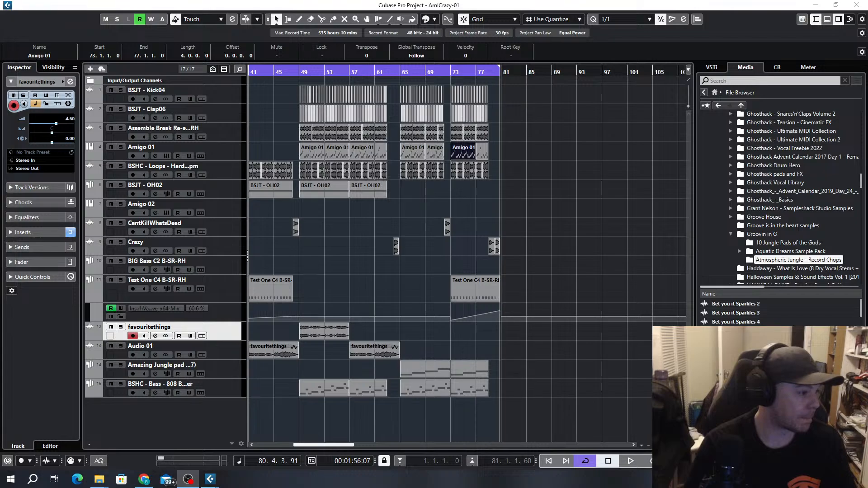
{"action": "left_click", "coordinate": [755, 306]}
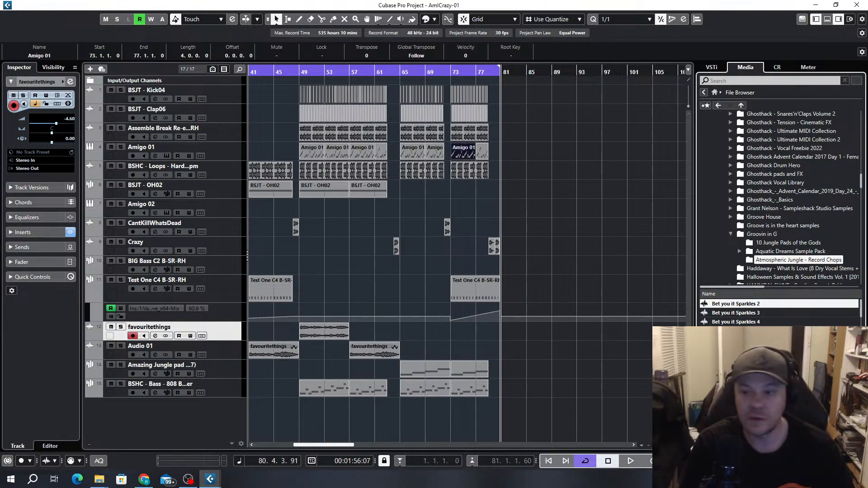
{"action": "key", "text": "Down"}
{"action": "key", "text": "Down"}
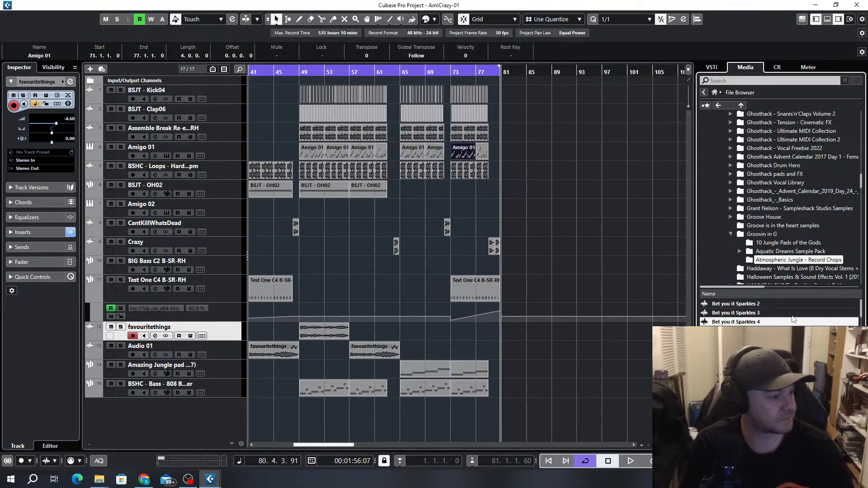
{"action": "key", "text": "Down"}
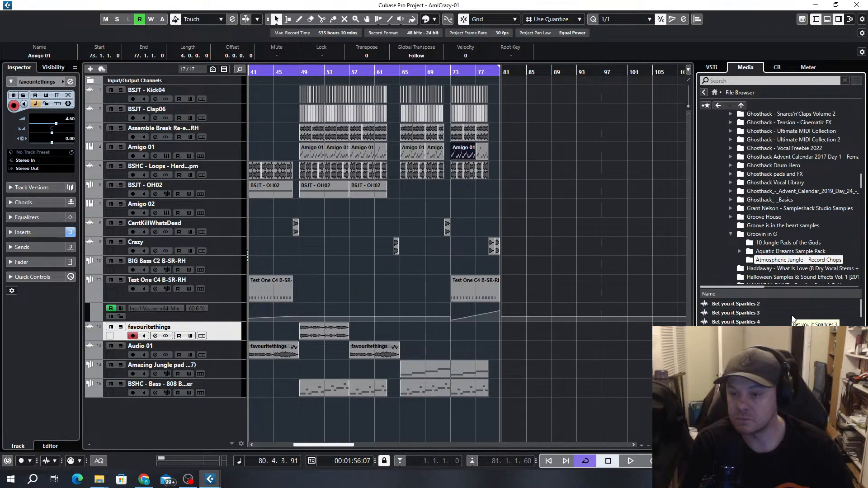
Audition the Gonzo Theme Sample and Metroid Sample Chop files further down the folder
{"action": "key", "text": "Page_Up"}
{"action": "key", "text": "Down"}
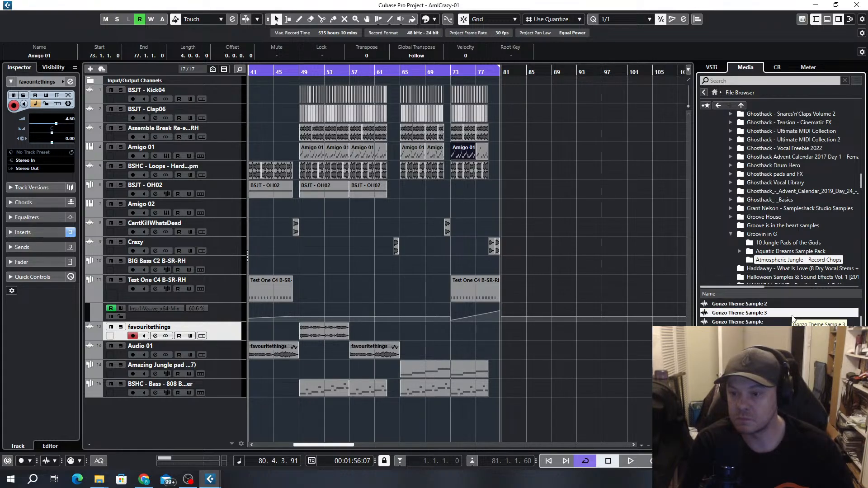
{"action": "key", "text": "Down"}
{"action": "key", "text": "Down"}
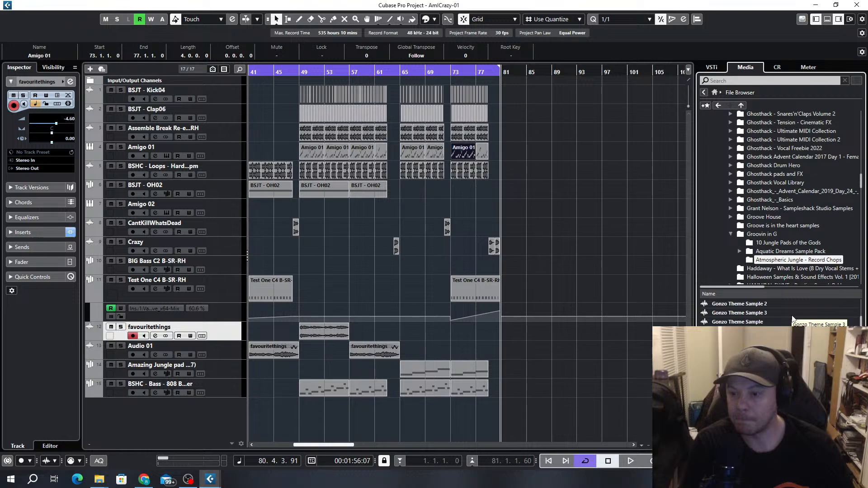
{"action": "key", "text": "Down"}
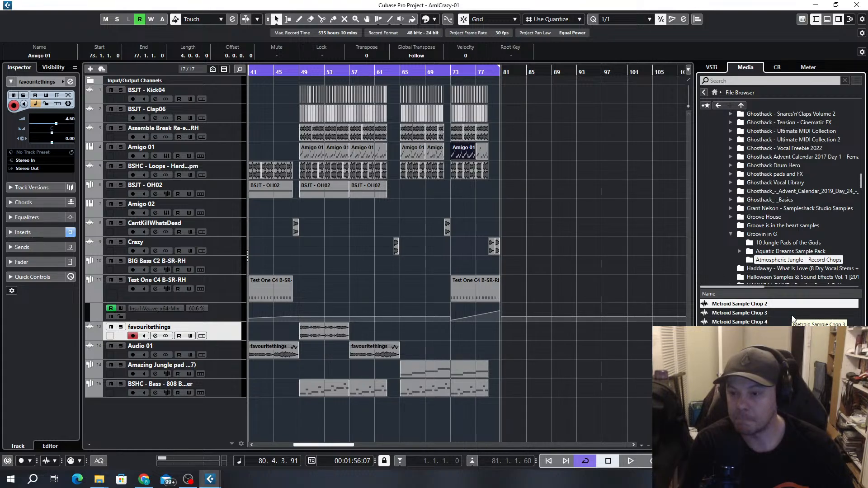
{"action": "key", "text": "Down"}
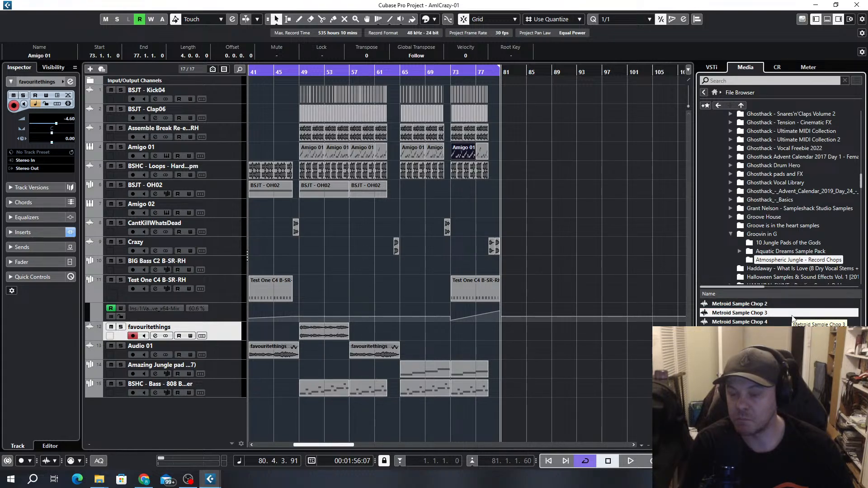
{"action": "key", "text": "Down"}
{"action": "key", "text": "Down"}
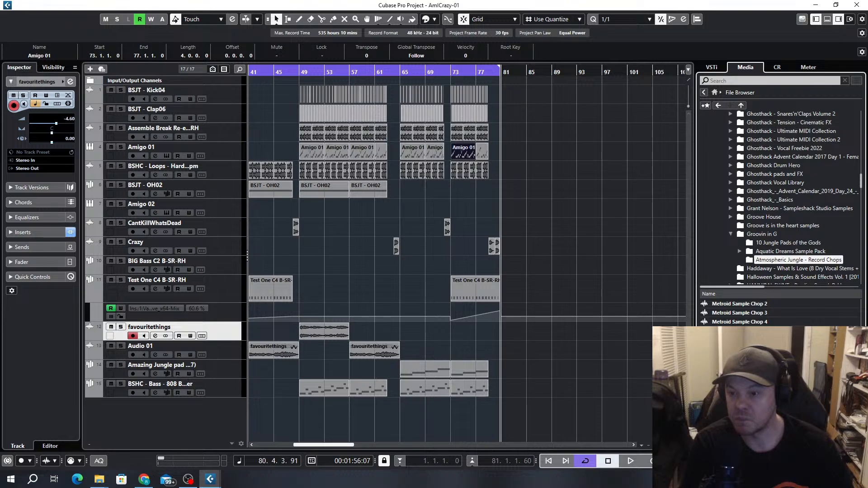
Insert the Nice shimmer sample on a new audio track at the start of the project
{"action": "double_click", "coordinate": [739, 340]}
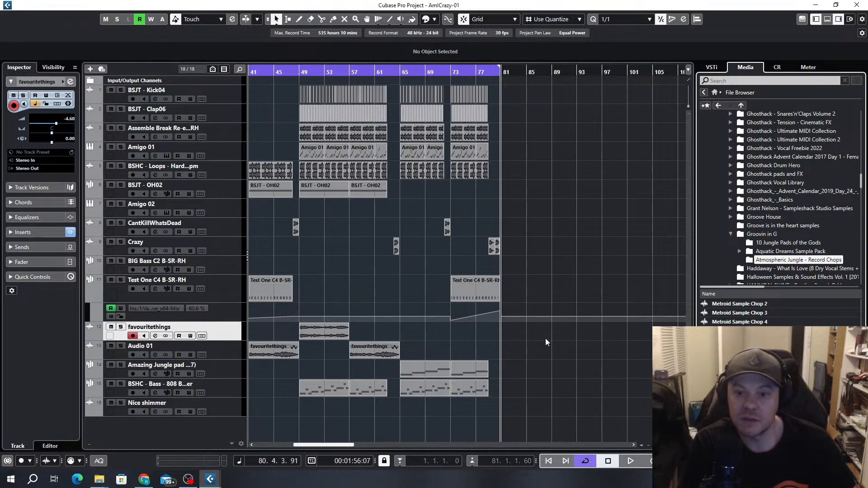
{"action": "key", "text": "g"}
{"action": "key", "text": "g"}
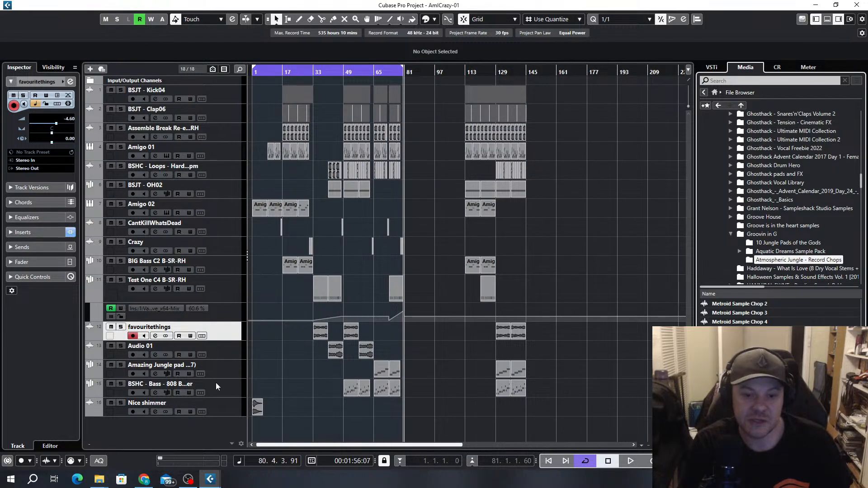
Examine the pitches of the Nice shimmer event with VariAudio in the Sample Editor, and close the editor
{"action": "double_click", "coordinate": [257, 409]}
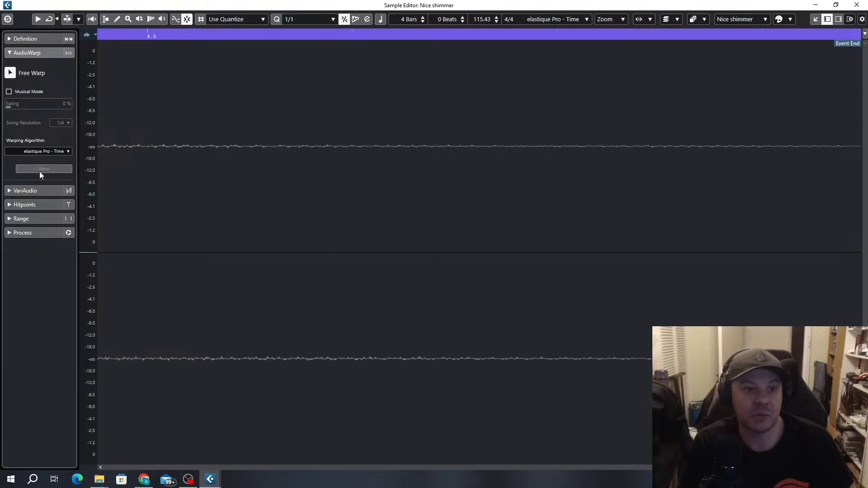
{"action": "left_click", "coordinate": [22, 191]}
{"action": "left_click", "coordinate": [10, 86]}
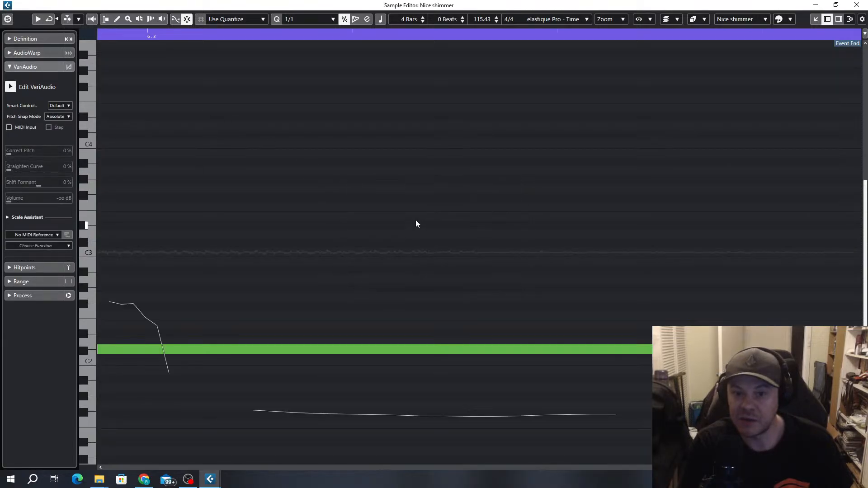
{"action": "key", "text": "g"}
{"action": "key", "text": "g"}
{"action": "key", "text": "g"}
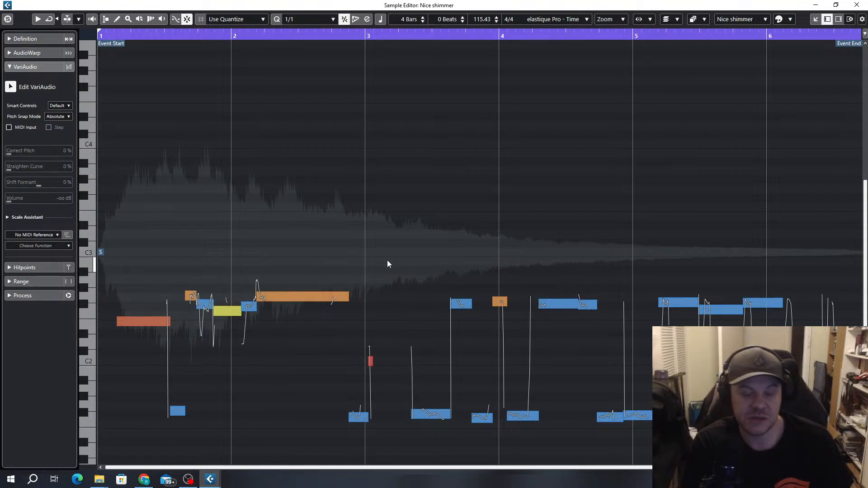
{"action": "left_click", "coordinate": [859, 4]}
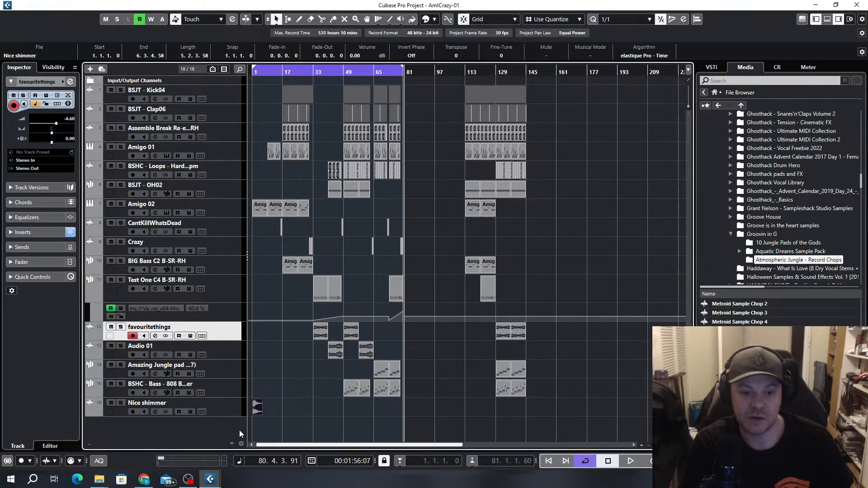
Remove the Nice shimmer audio track from the project
{"action": "left_click", "coordinate": [227, 409]}
{"action": "right_click", "coordinate": [229, 409]}
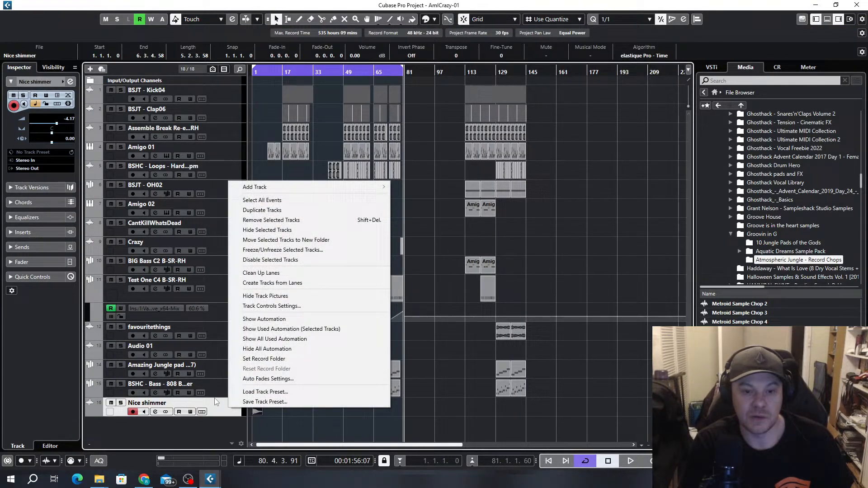
{"action": "left_click", "coordinate": [266, 220]}
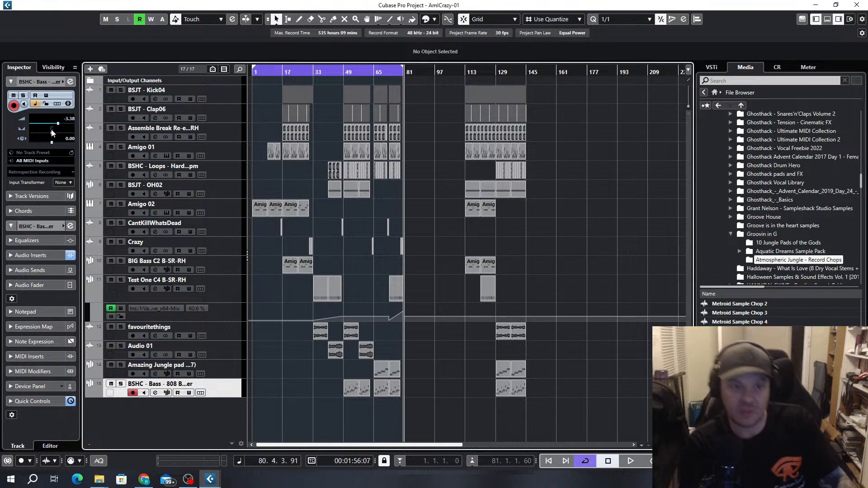
Add an Amigo instrument track routed to Stereo Out and load the Nice shimmer sample into its sampler
{"action": "left_click", "coordinate": [90, 69]}
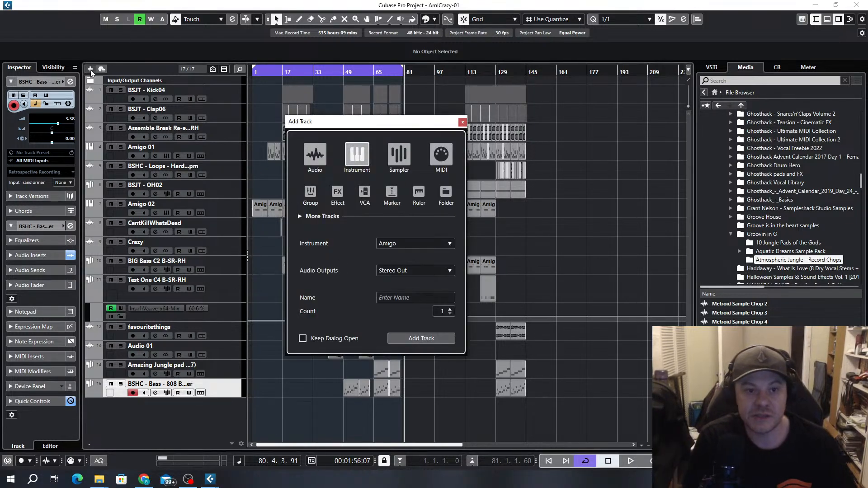
{"action": "left_click", "coordinate": [409, 339]}
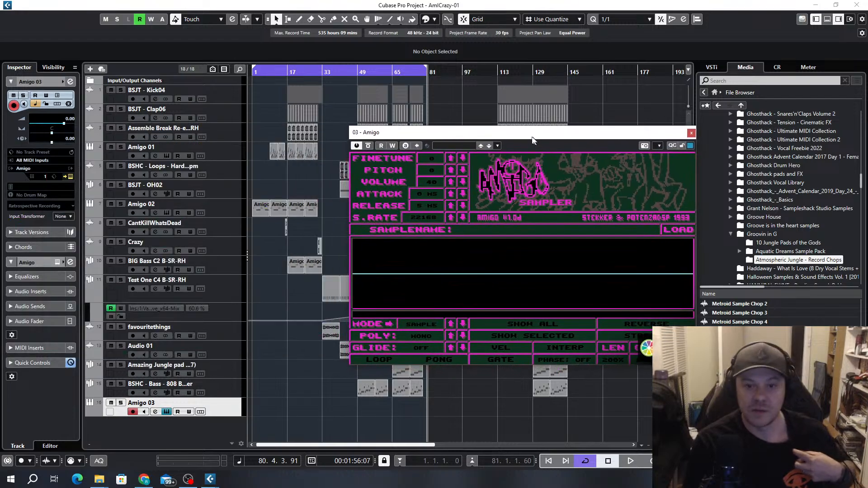
{"action": "left_click_drag", "start_coordinate": [867, 267], "coordinate": [387, 267]}
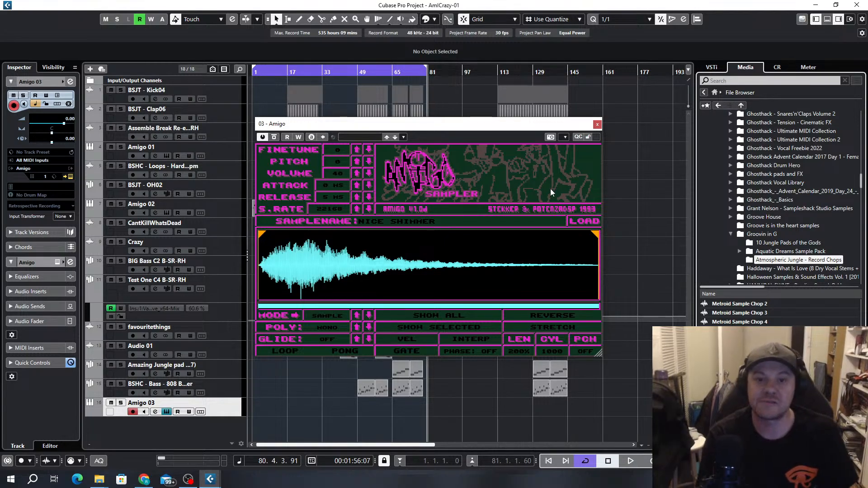
Set the Amigo sampler's pitch to -5, turn on Gate, and close the plug-in window
{"action": "double_click", "coordinate": [369, 162]}
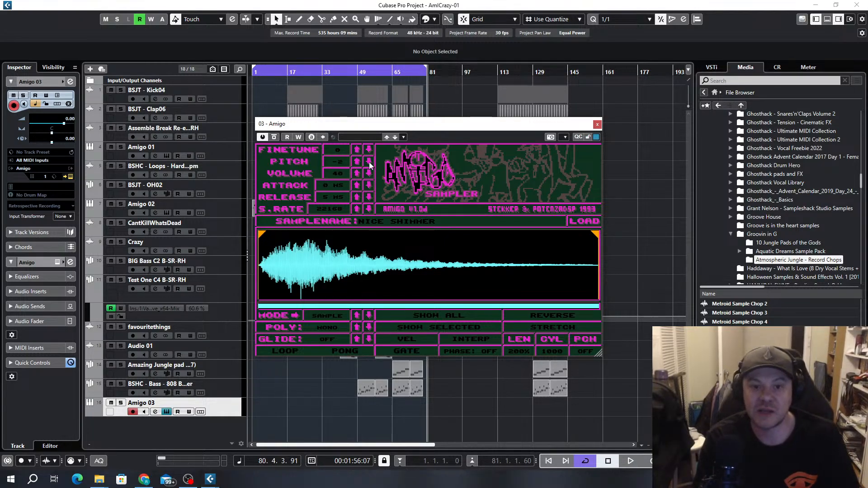
{"action": "left_click", "coordinate": [369, 162]}
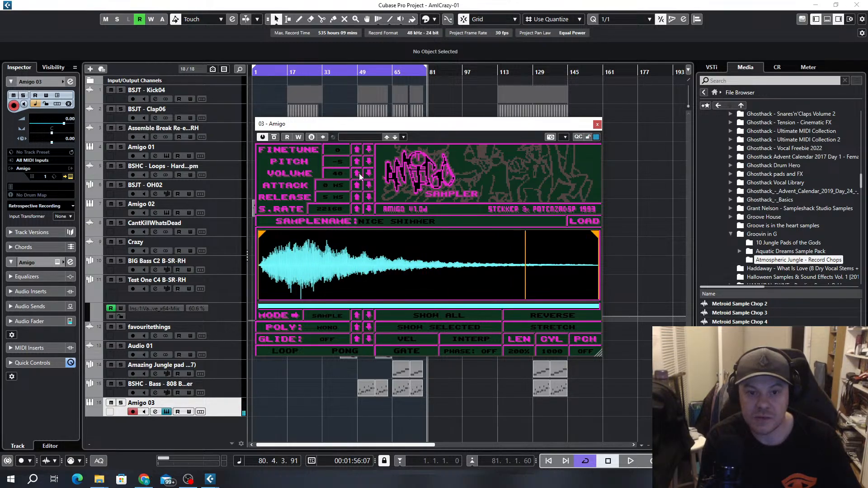
{"action": "left_click", "coordinate": [420, 355]}
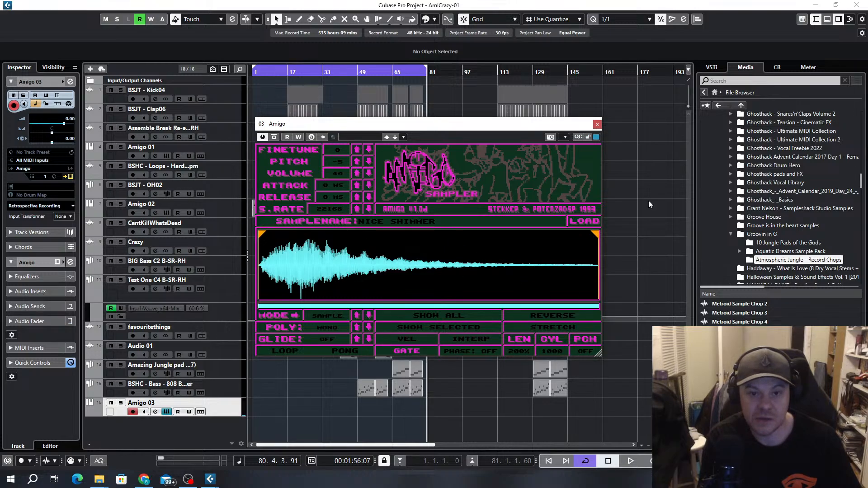
{"action": "left_click", "coordinate": [598, 125]}
Draw a four-bar part on the Amigo 03 track from bar 81 to 85 and set the locators to it
{"action": "key", "text": "h"}
{"action": "key", "text": "h"}
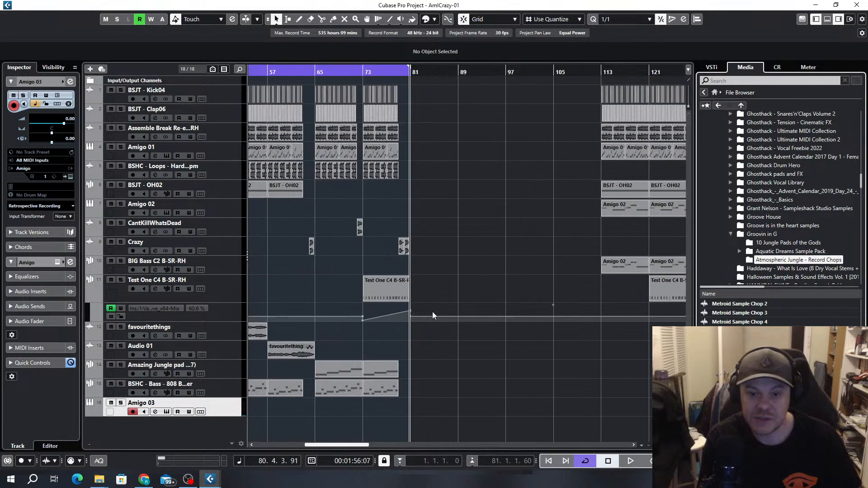
{"action": "key", "text": "h"}
{"action": "key", "text": "h"}
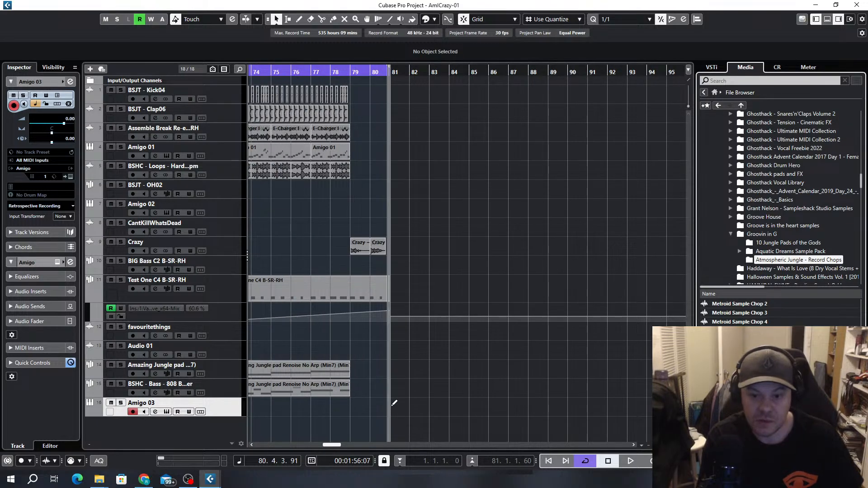
{"action": "left_click_drag", "start_coordinate": [399, 412], "coordinate": [466, 406]}
{"action": "key", "text": "g"}
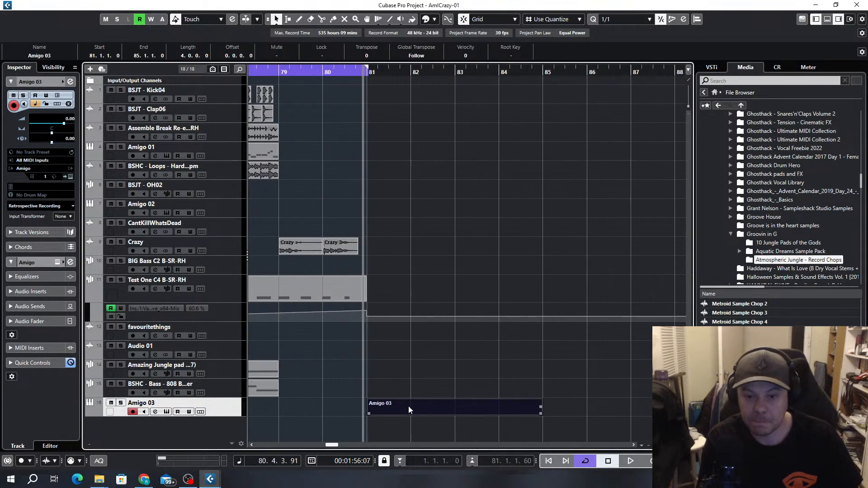
{"action": "key", "text": "p"}
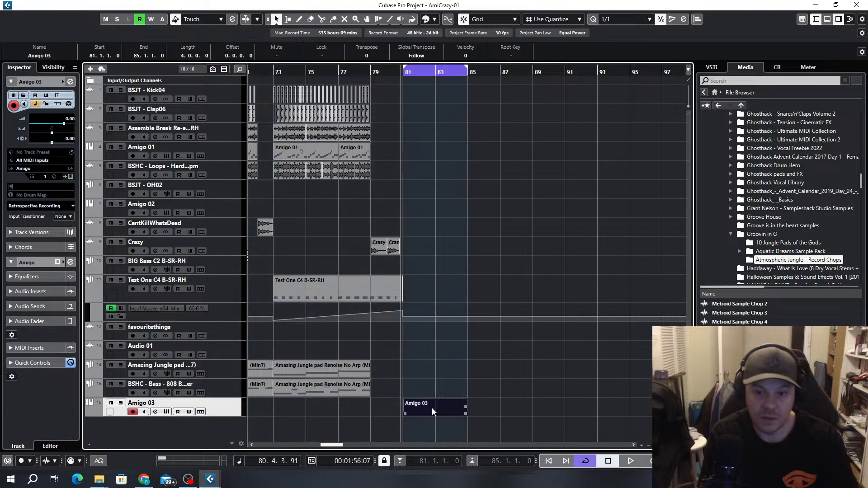
Examine the notes of the Amazing Jungle pad part at bar 65 in the Key Editor, and return to the arrangement
{"action": "key", "text": "g"}
{"action": "key", "text": "g"}
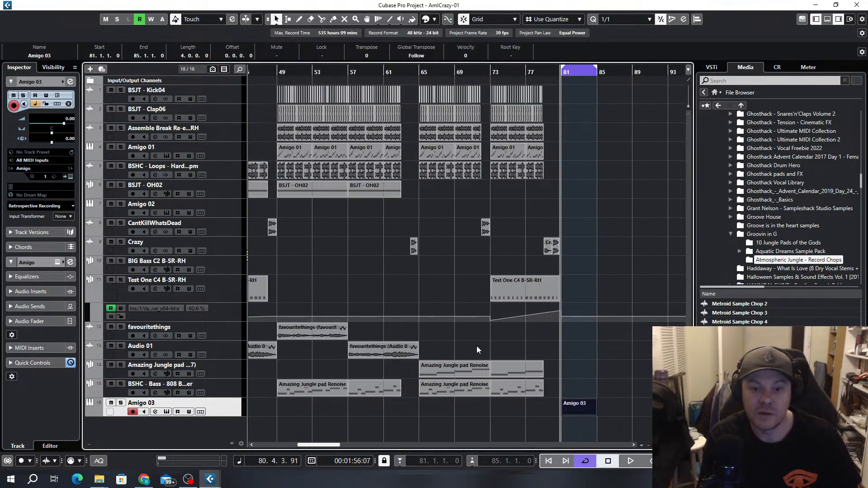
{"action": "double_click", "coordinate": [455, 376]}
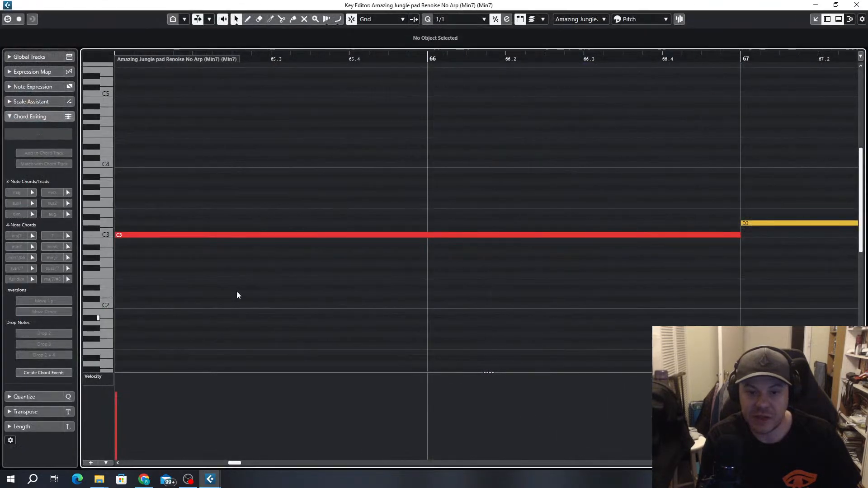
{"action": "scroll", "coordinate": [545, 260], "scroll_direction": "right", "scroll_amount": 3}
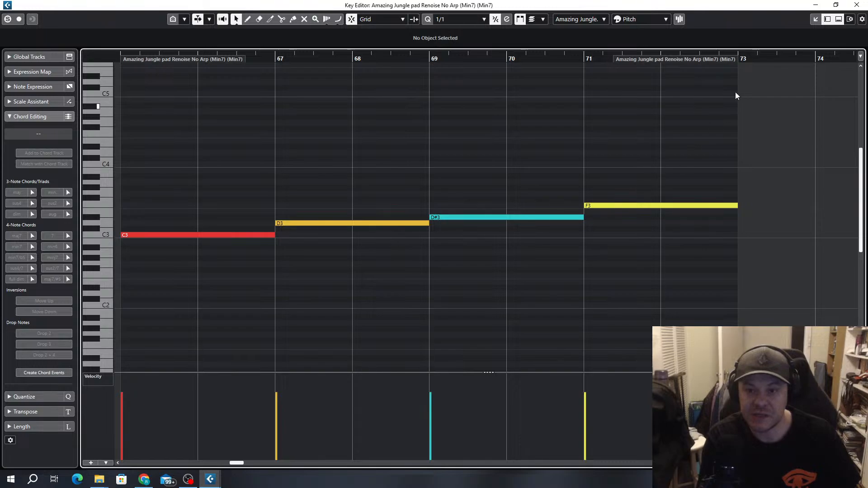
{"action": "left_click", "coordinate": [856, 5]}
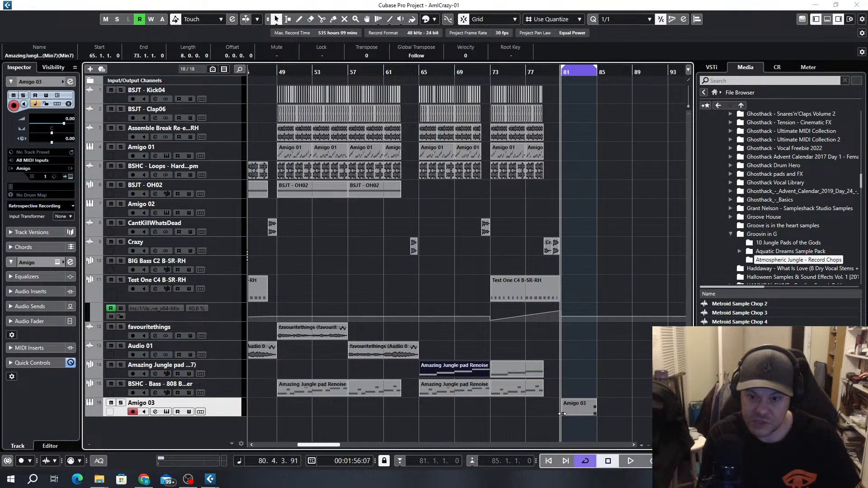
{"action": "scroll", "coordinate": [560, 415], "scroll_direction": "right", "scroll_amount": 2}
{"action": "scroll", "coordinate": [452, 376], "scroll_direction": "up", "scroll_amount": 1}
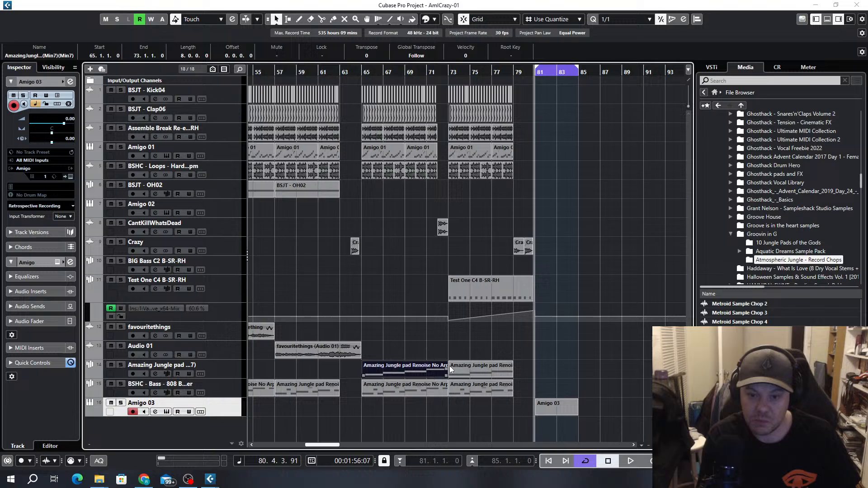
Add a one-bar F3 note at bar 81 in the Amigo 03 part using the Key Editor
{"action": "double_click", "coordinate": [549, 408]}
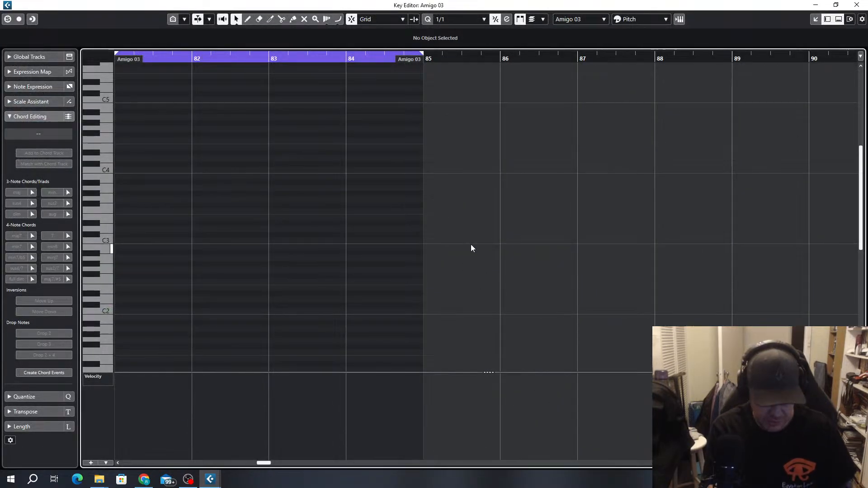
{"action": "left_click", "coordinate": [120, 210], "text": "alt"}
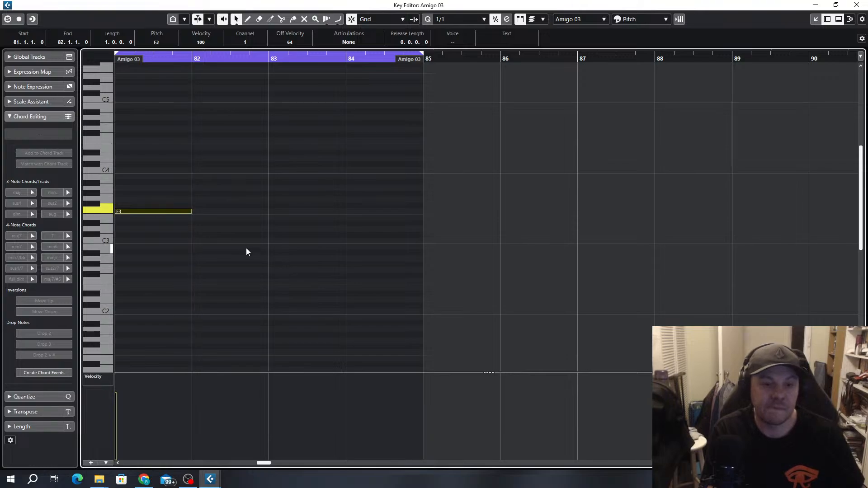
{"action": "scroll", "coordinate": [264, 249], "scroll_direction": "down", "scroll_amount": 1}
{"action": "scroll", "coordinate": [278, 249], "scroll_direction": "left", "scroll_amount": 3}
{"action": "scroll", "coordinate": [414, 223], "scroll_direction": "up", "scroll_amount": 4}
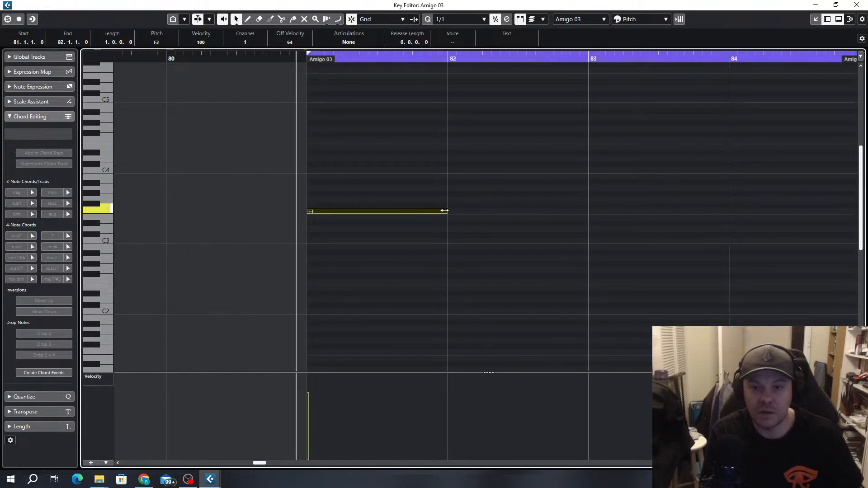
Lengthen the F3 note in the Amigo 03 part to two bars, ending at bar 83, and play the part in the arrangement
{"action": "left_click_drag", "start_coordinate": [444, 210], "coordinate": [556, 212]}
{"action": "key", "text": "space"}
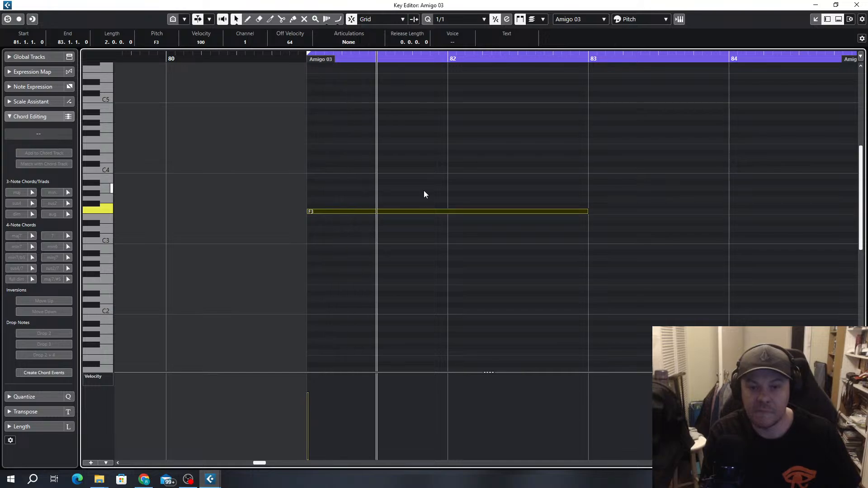
{"action": "key", "text": "space"}
{"action": "left_click", "coordinate": [857, 6]}
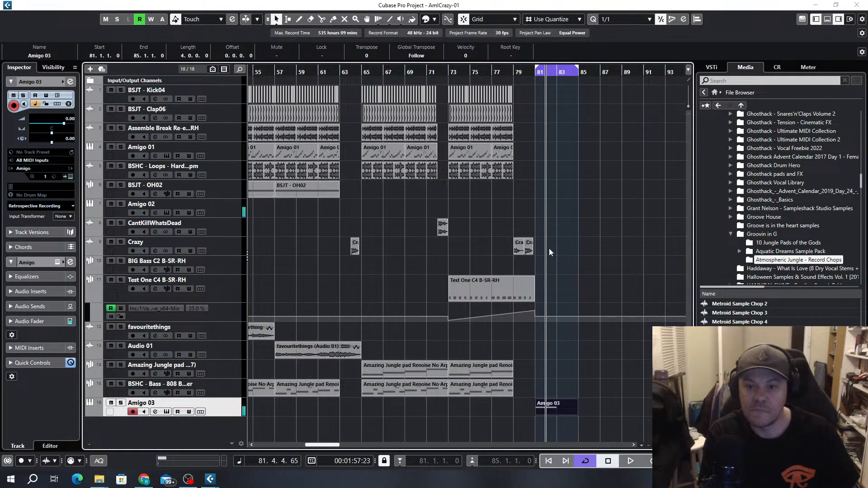
{"action": "scroll", "coordinate": [545, 251], "scroll_direction": "down", "scroll_amount": 2}
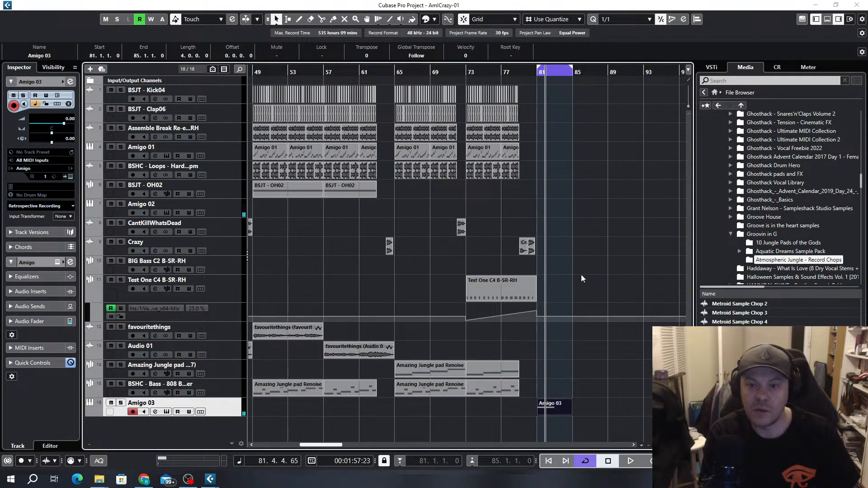
{"action": "key", "text": "space"}
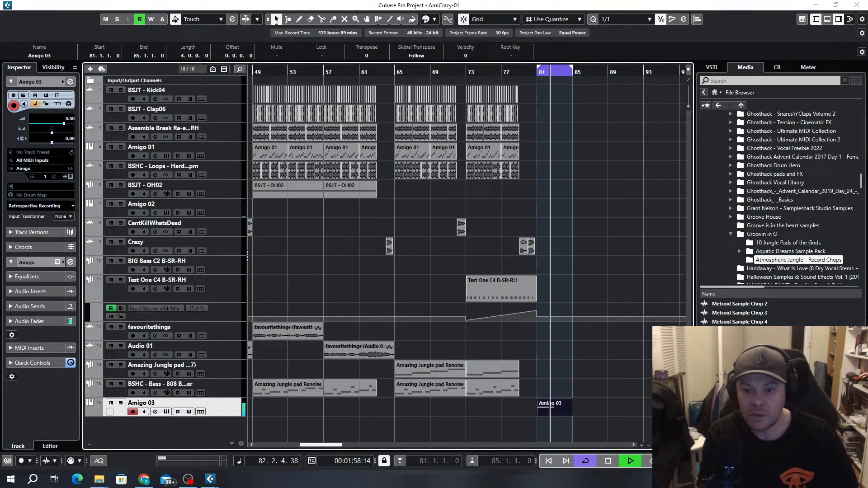
{"action": "key", "text": "space"}
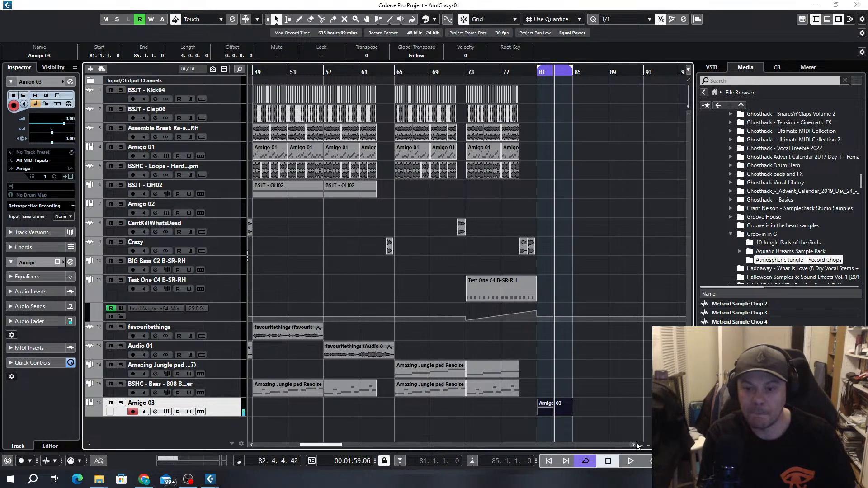
Add a two-bar D#3 copy of the F3 note at bar 83, then play it back in the arrangement
{"action": "double_click", "coordinate": [565, 403]}
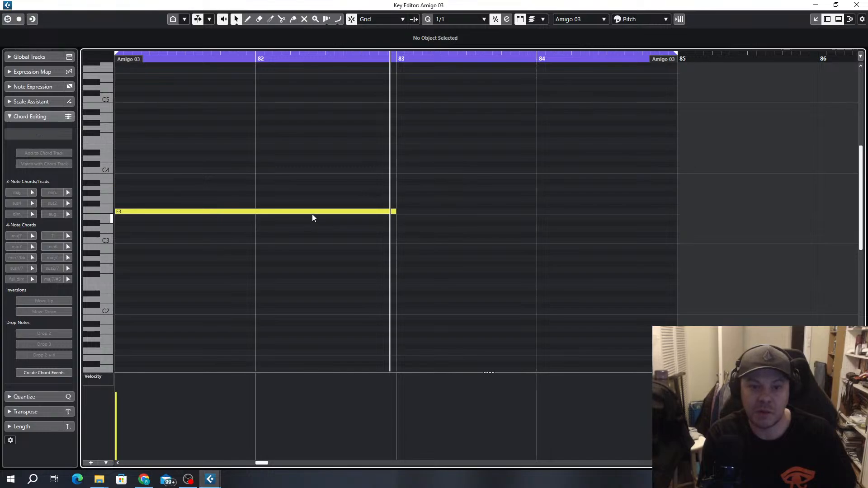
{"action": "left_click_drag", "start_coordinate": [313, 213], "coordinate": [567, 223]}
{"action": "key", "text": "g"}
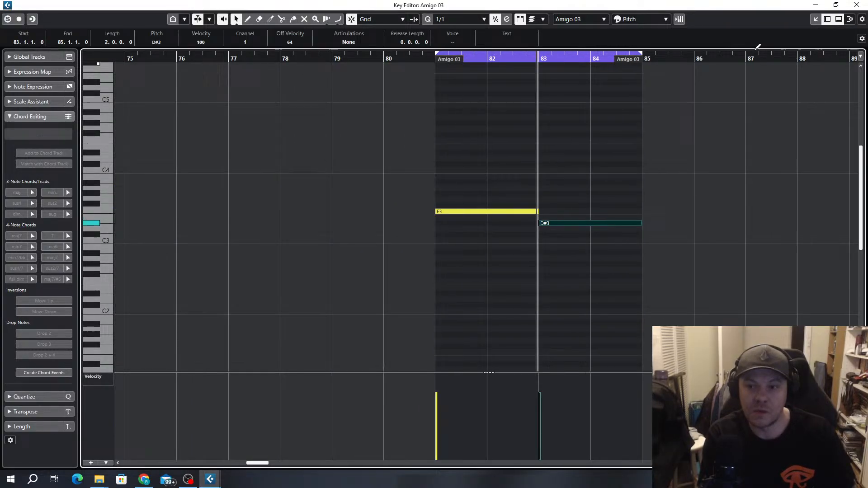
{"action": "left_click", "coordinate": [854, 4]}
{"action": "key", "text": "space"}
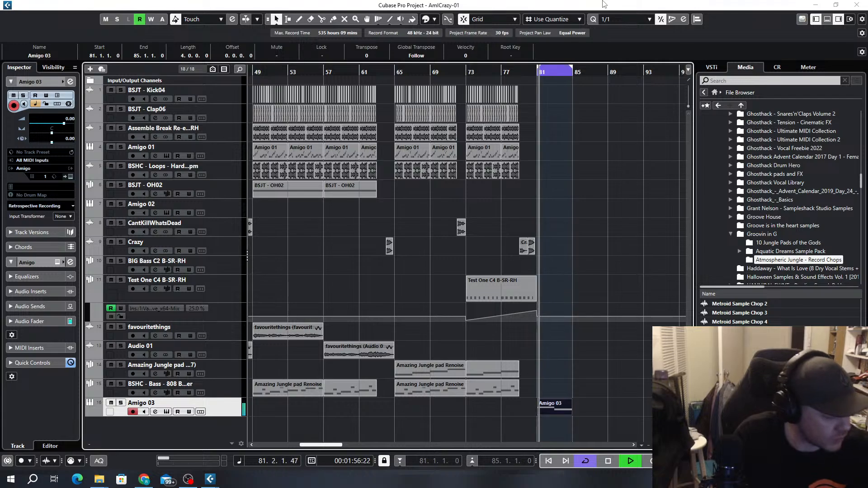
Transpose the two-bar note at bar 83 of the Amigo 03 part up three semitones to F#3
{"action": "double_click", "coordinate": [555, 410]}
{"action": "left_click", "coordinate": [248, 223]}
{"action": "key", "text": "Up"}
{"action": "key", "text": "Up"}
{"action": "key", "text": "Up"}
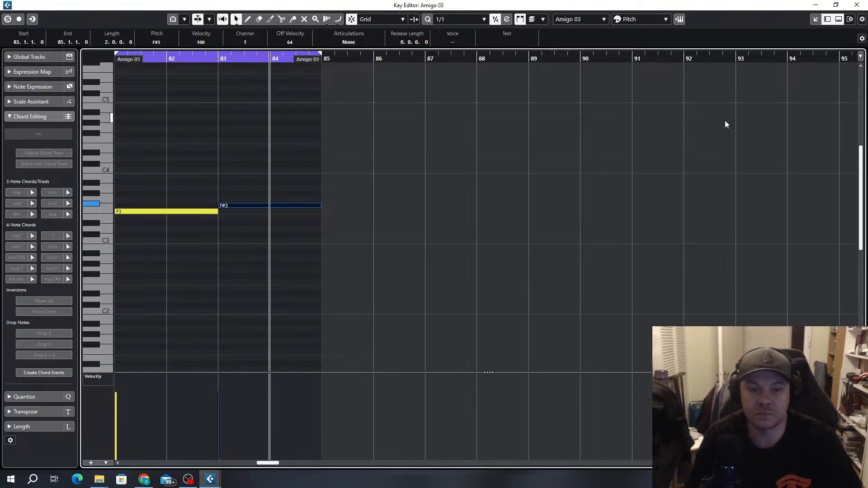
Limit the F#3 note to bar 83, place a D3 note at bar 84 ending at 84.4.3.59, and return to the arrangement
{"action": "left_click_drag", "start_coordinate": [318, 206], "coordinate": [308, 228]}
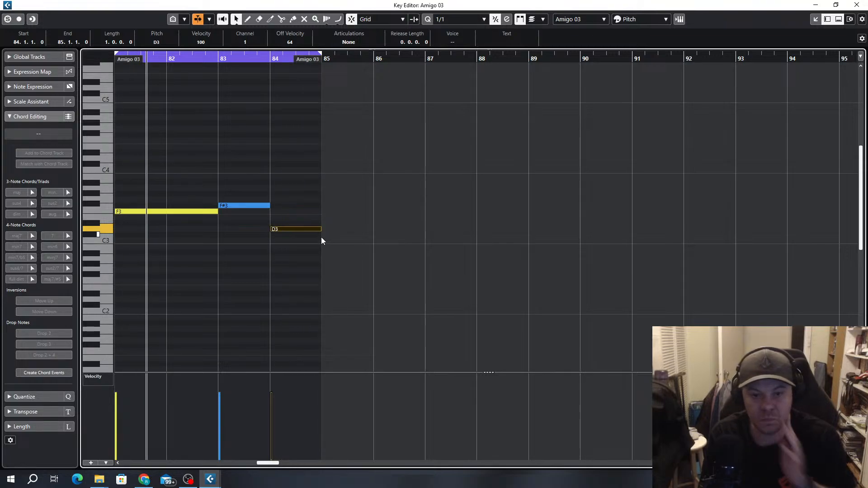
{"action": "scroll", "coordinate": [319, 233], "scroll_direction": "up", "scroll_amount": 3, "text": "ctrl"}
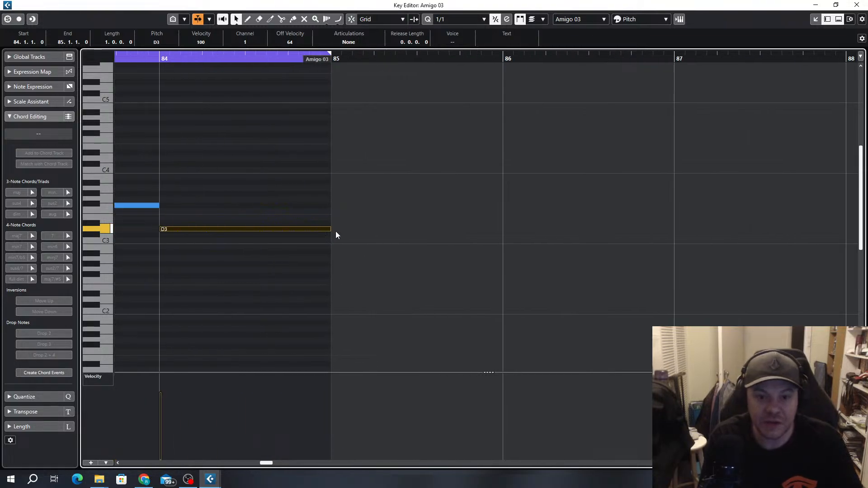
{"action": "left_click_drag", "start_coordinate": [330, 230], "coordinate": [312, 230]}
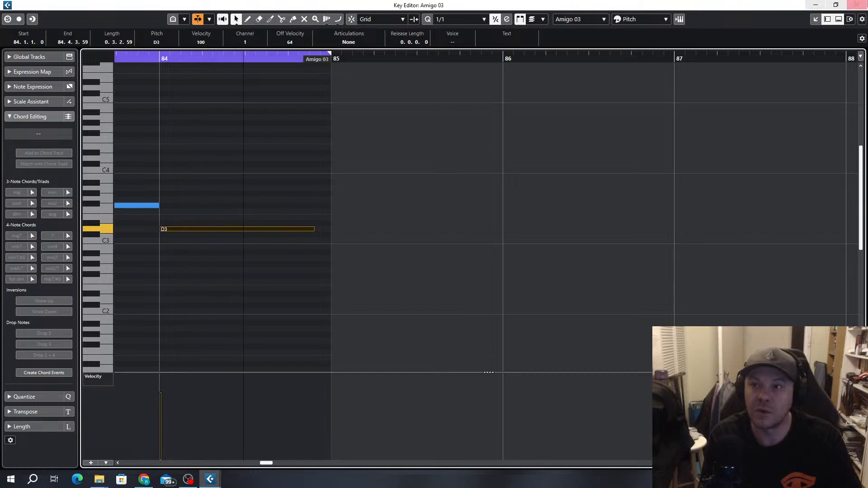
{"action": "left_click", "coordinate": [861, 5]}
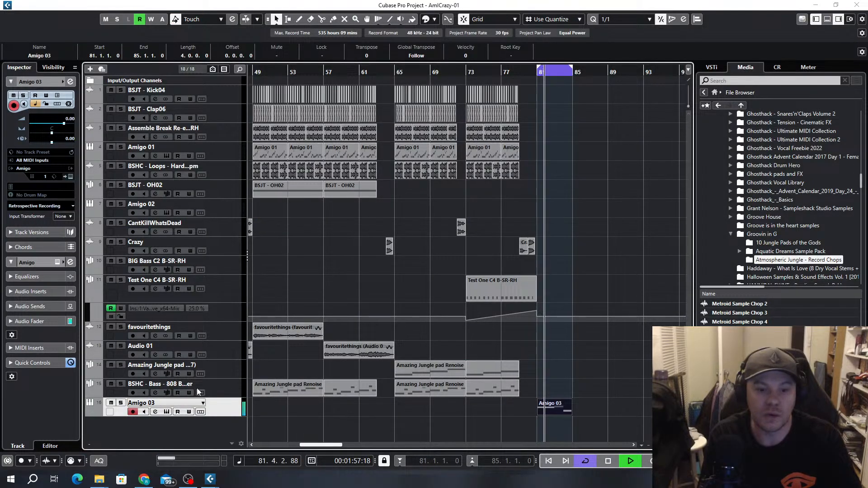
Inspect the Nice Shimmer waveform in the Amigo 03 sampler during playback
{"action": "left_click", "coordinate": [166, 412]}
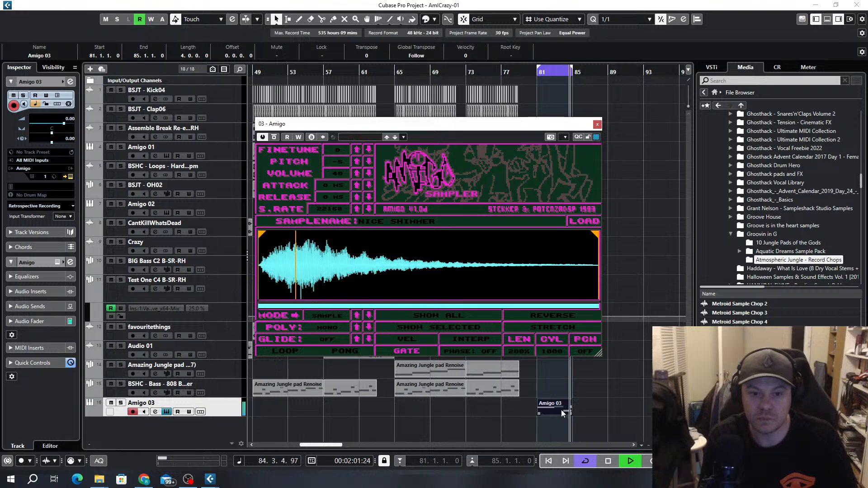
{"action": "scroll", "coordinate": [302, 296], "scroll_direction": "up", "scroll_amount": 5}
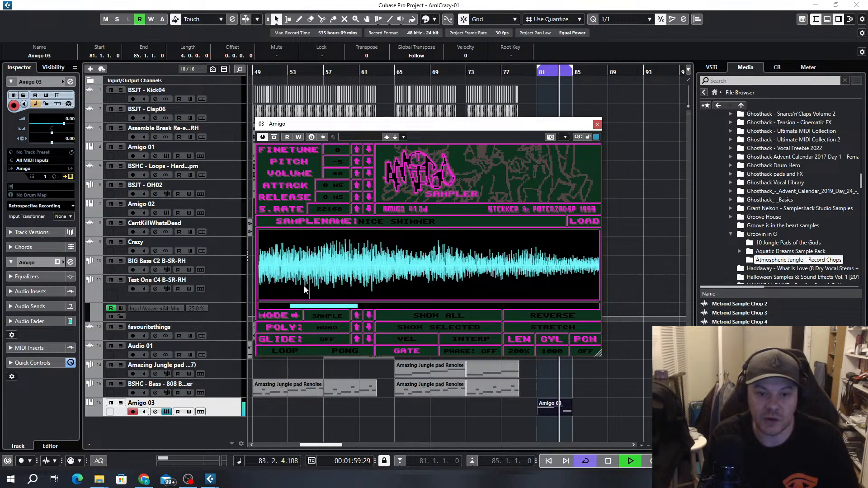
{"action": "scroll", "coordinate": [524, 279], "scroll_direction": "down", "scroll_amount": 3}
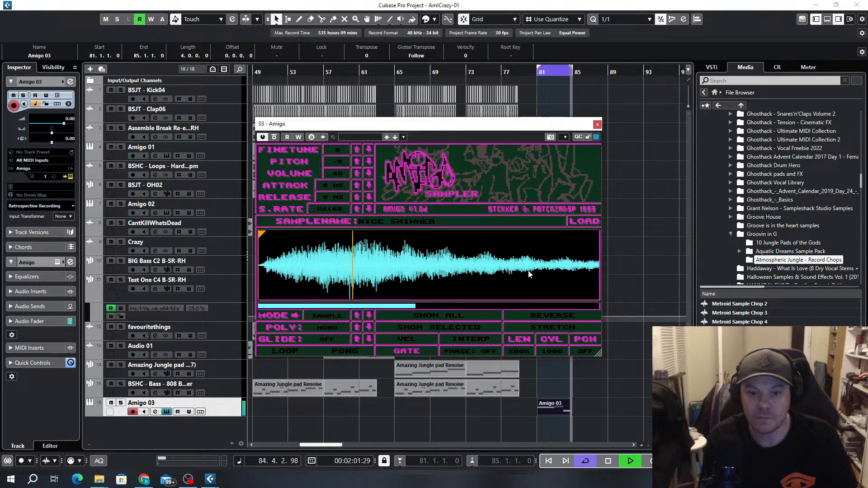
Set the Key Editor quantize to 1/32 and shorten the D3 note at bar 84 to end at 84.4.1.1
{"action": "double_click", "coordinate": [563, 408]}
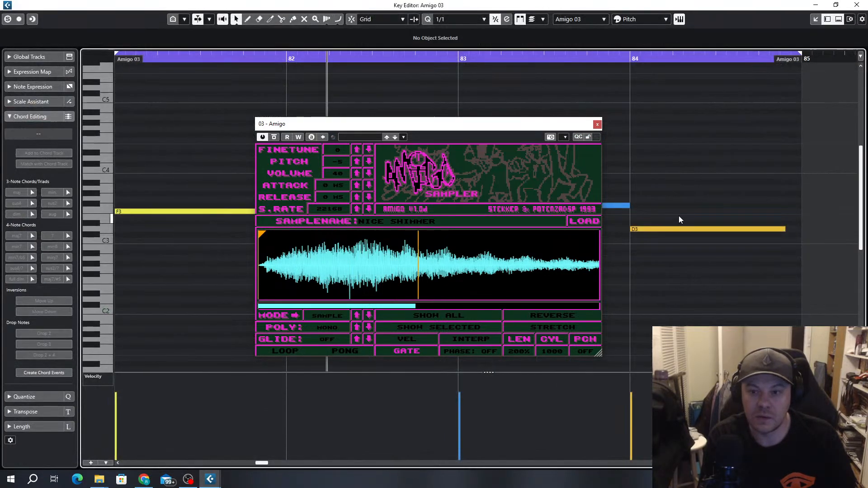
{"action": "key", "text": "alt+6"}
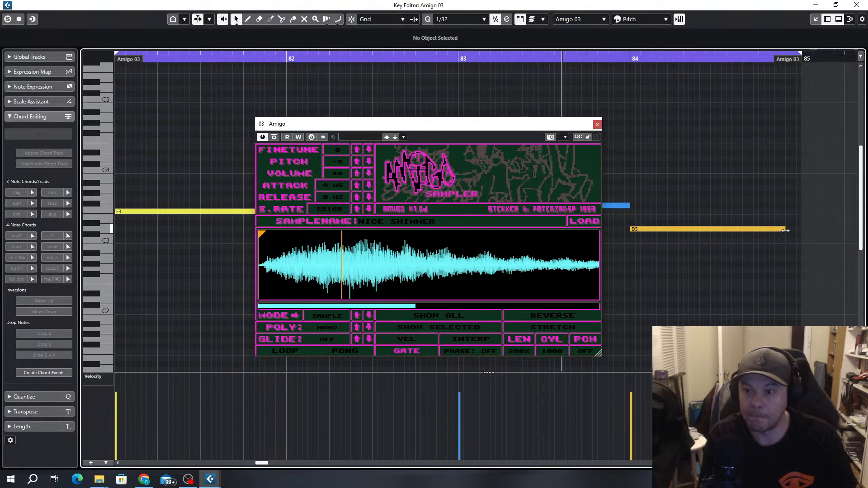
{"action": "left_click_drag", "start_coordinate": [785, 231], "coordinate": [759, 230]}
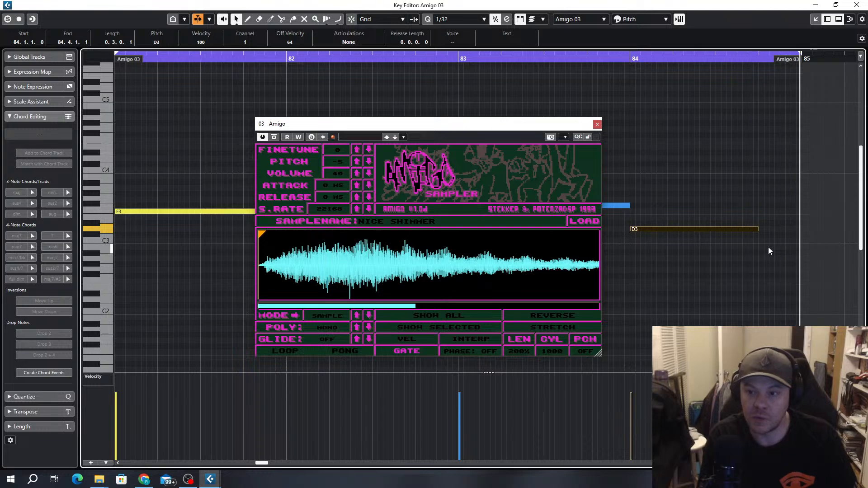
{"action": "scroll", "coordinate": [754, 226], "scroll_direction": "down", "scroll_amount": 1}
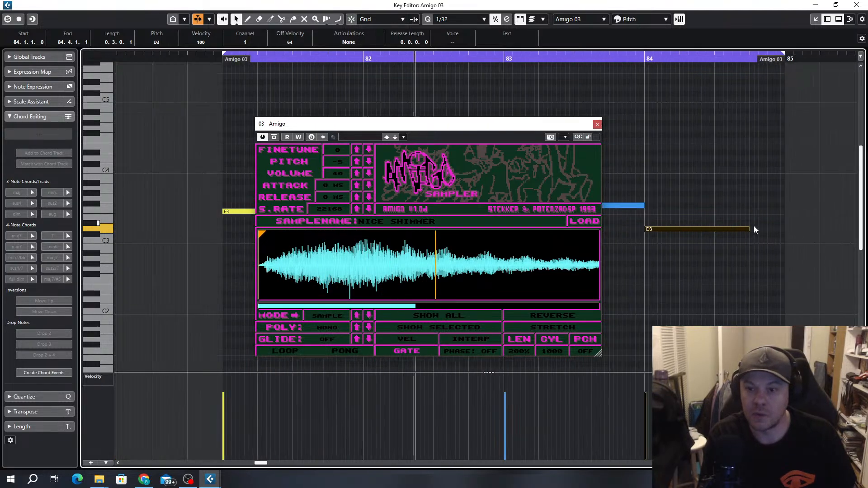
Set the Amigo sampler's release to about 0.52 s
{"action": "left_click_drag", "start_coordinate": [333, 198], "coordinate": [357, 166]}
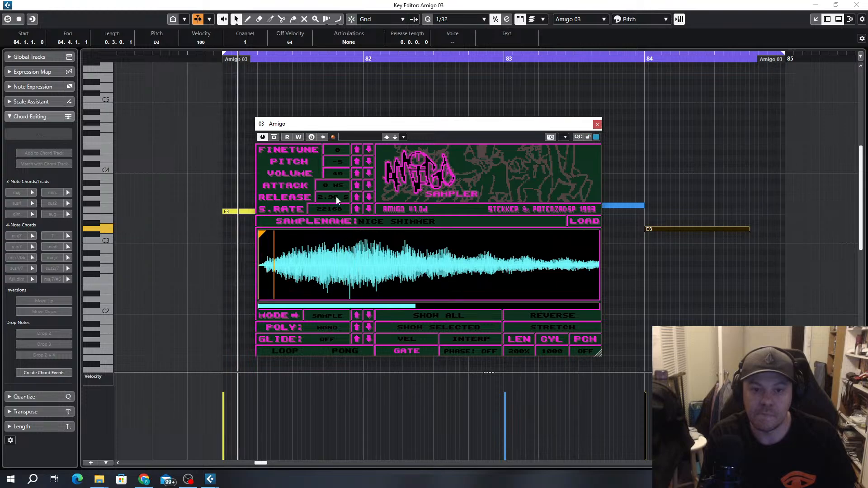
{"action": "left_click_drag", "start_coordinate": [335, 197], "coordinate": [330, 221]}
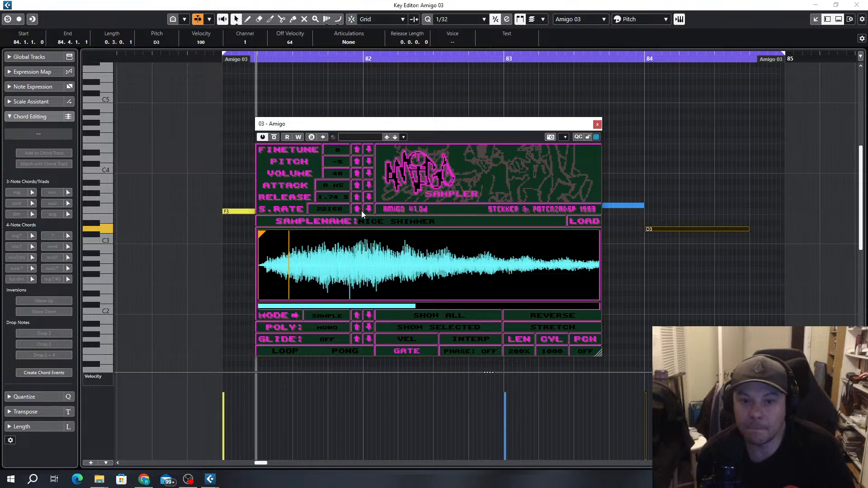
{"action": "left_click_drag", "start_coordinate": [344, 195], "coordinate": [335, 216]}
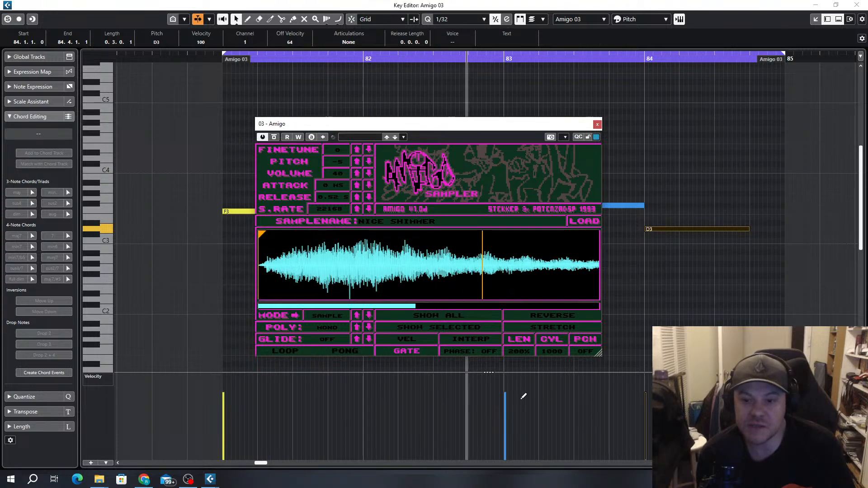
Try Reverse on the Nice Shimmer sample and turn it off again
{"action": "left_click", "coordinate": [567, 319]}
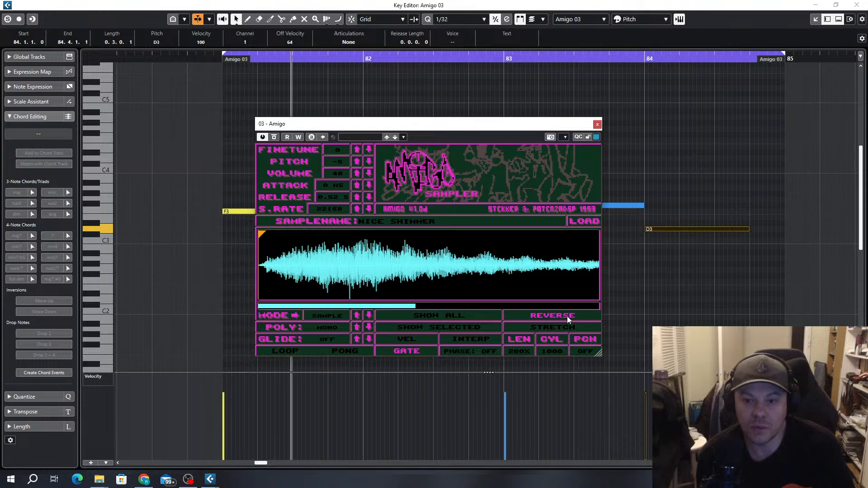
{"action": "left_click", "coordinate": [567, 316]}
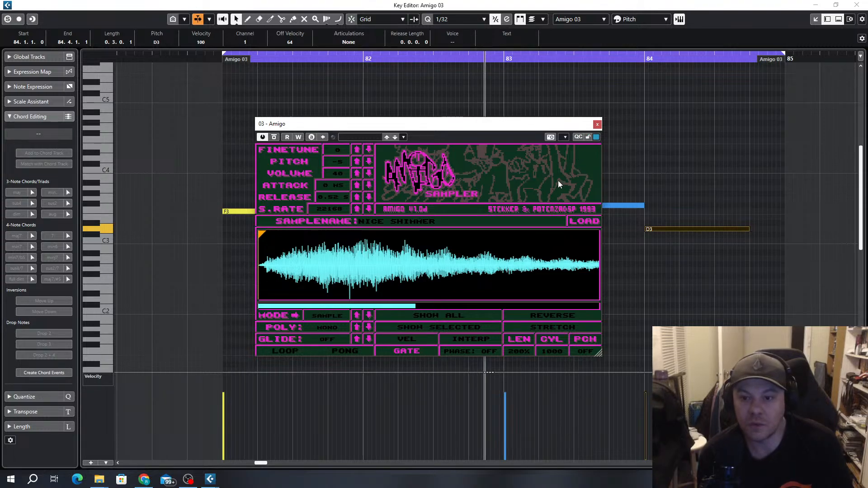
Return to the arrangement and open the Breaks folder of the Jungle Jungle - 1989 to 1999 Samplepack in the file browser
{"action": "left_click", "coordinate": [597, 124]}
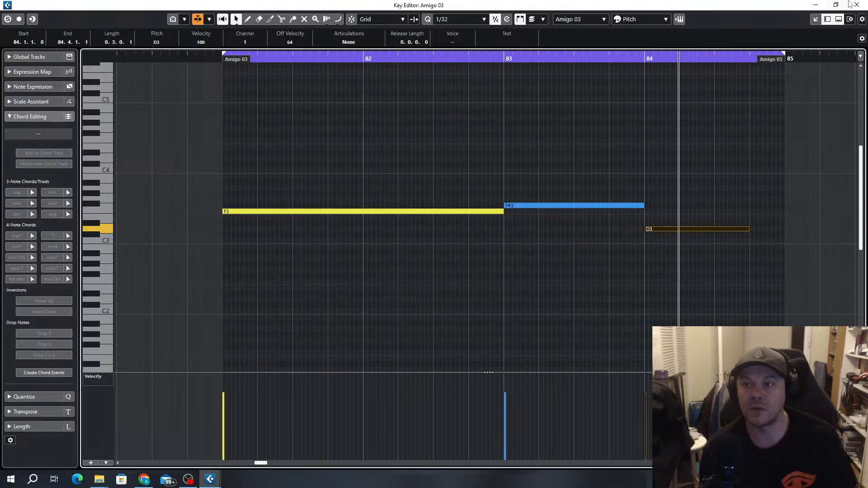
{"action": "left_click", "coordinate": [857, 5]}
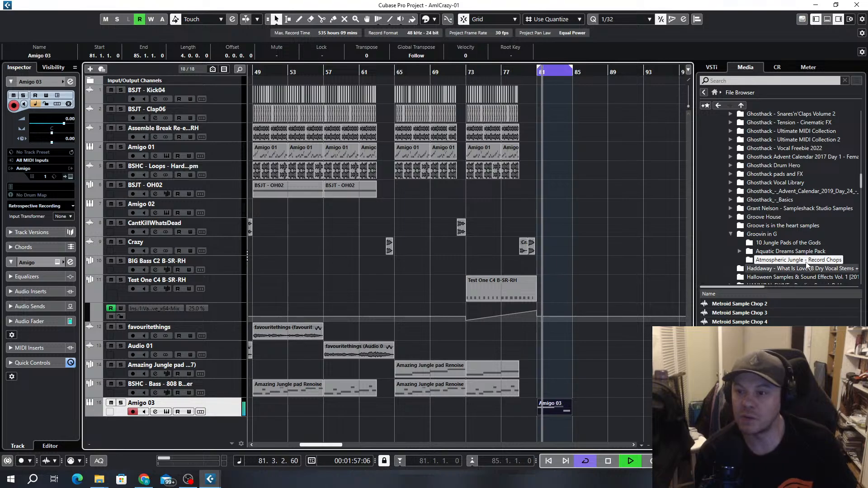
{"action": "scroll", "coordinate": [836, 181], "scroll_direction": "up", "scroll_amount": 5}
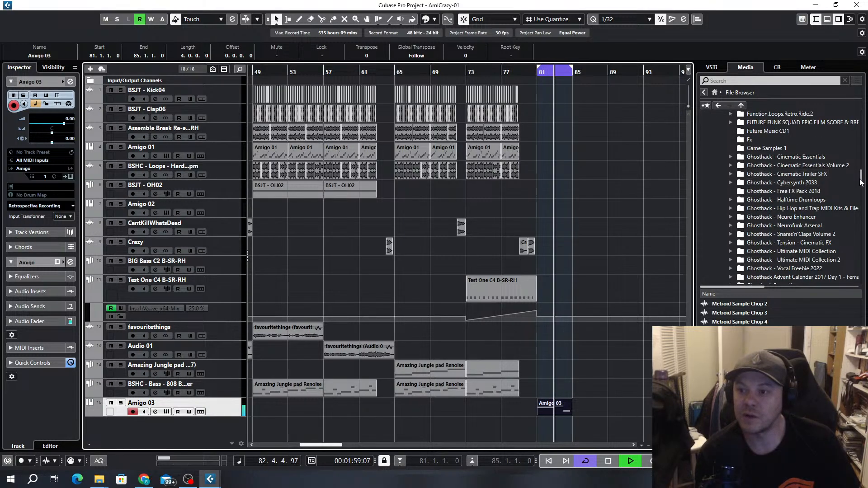
{"action": "scroll", "coordinate": [830, 211], "scroll_direction": "down", "scroll_amount": 2}
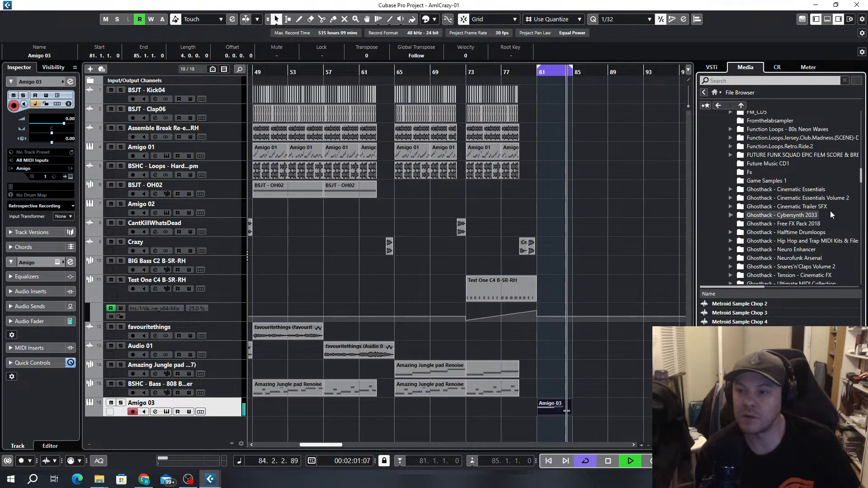
{"action": "scroll", "coordinate": [831, 216], "scroll_direction": "down", "scroll_amount": 12}
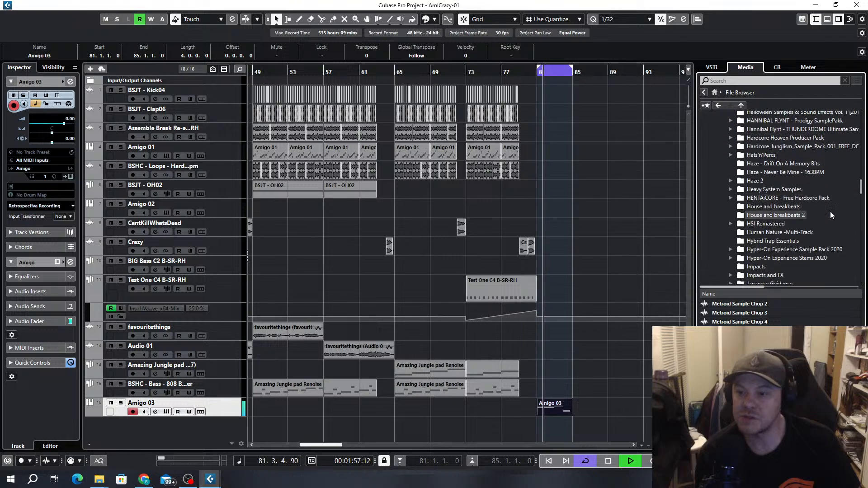
{"action": "left_click", "coordinate": [830, 211]}
{"action": "scroll", "coordinate": [830, 210], "scroll_direction": "down", "scroll_amount": 2}
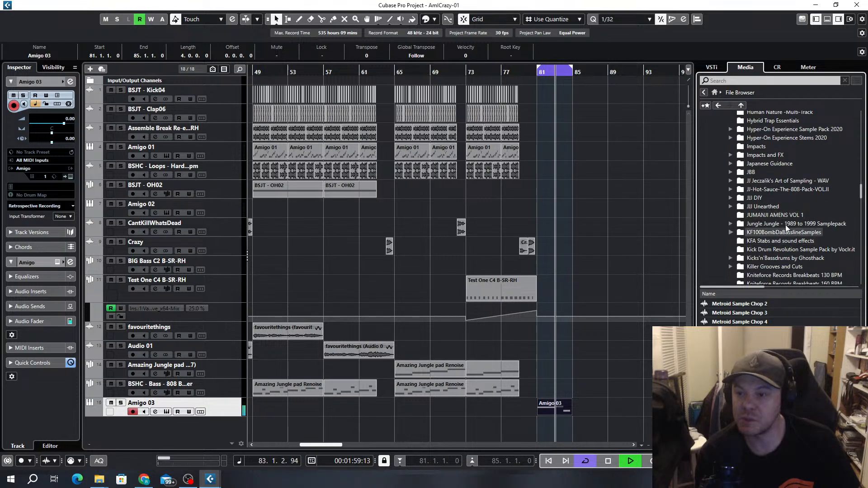
{"action": "double_click", "coordinate": [722, 315]}
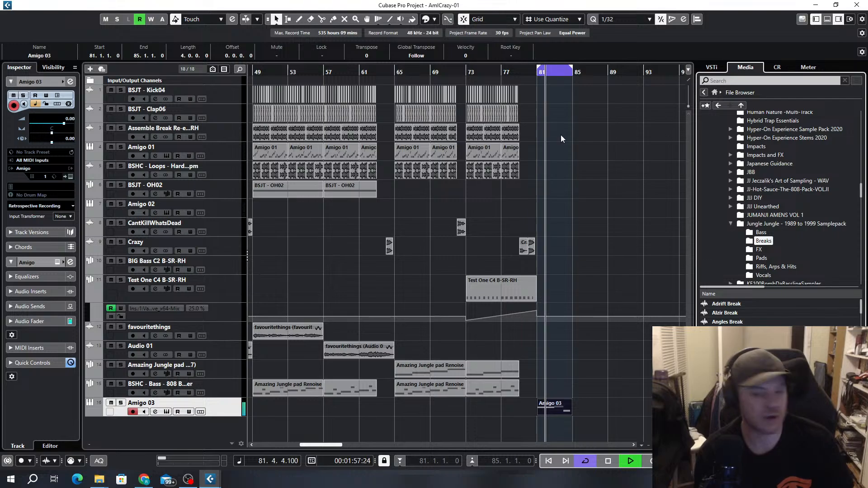
Add one Amigo instrument track below Amigo 03 with its output set to Stereo Out
{"action": "left_click", "coordinate": [612, 367]}
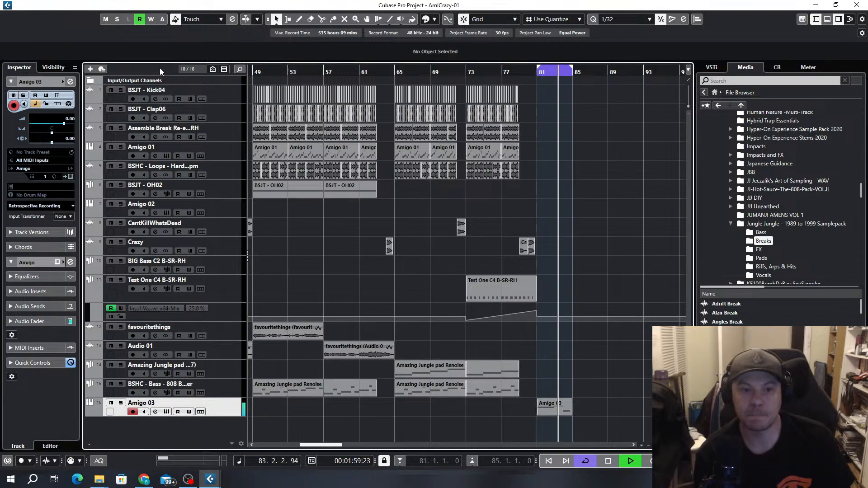
{"action": "left_click", "coordinate": [103, 69]}
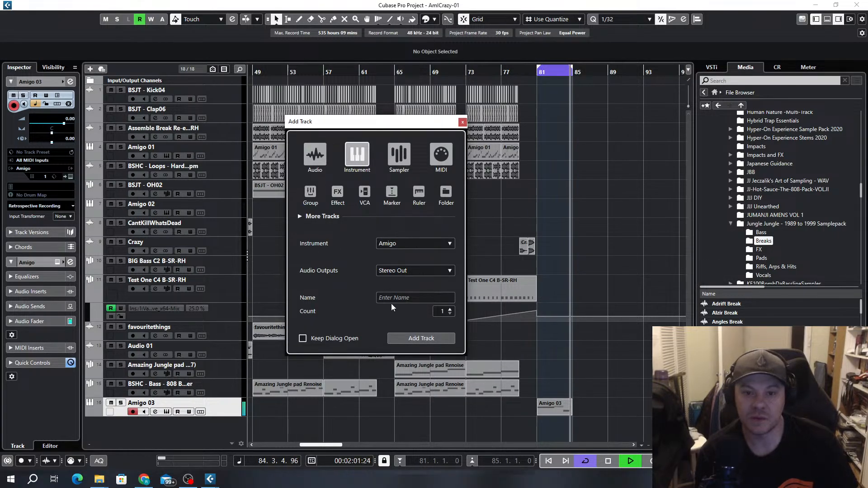
{"action": "left_click", "coordinate": [410, 343]}
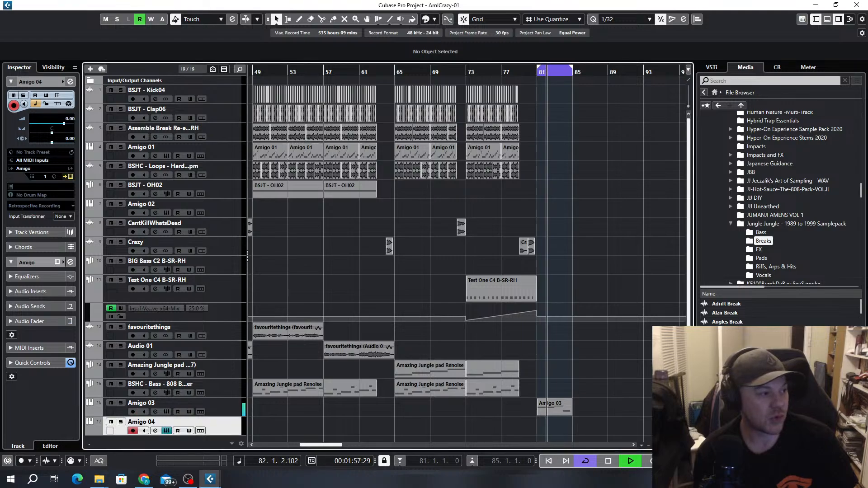
Load the Apollo break into the Amigo 04 sampler and auto-slice it in Slice mode
{"action": "left_click_drag", "start_coordinate": [470, 70], "coordinate": [414, 103]}
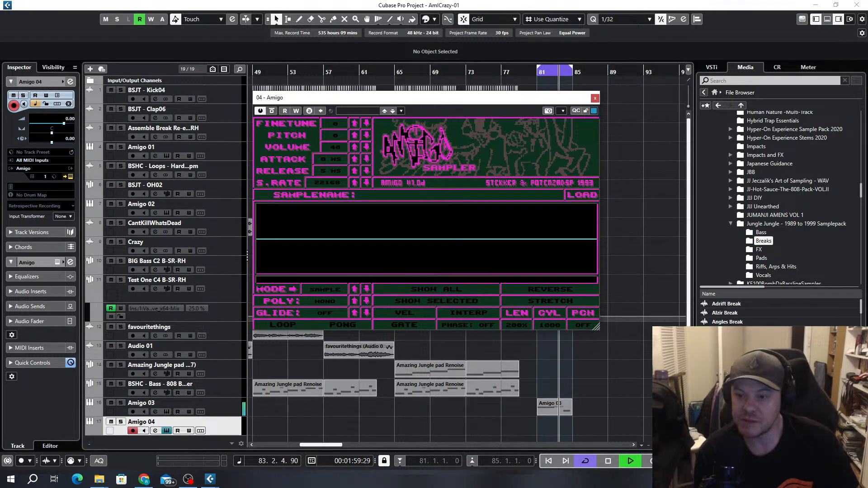
{"action": "left_click_drag", "start_coordinate": [728, 331], "coordinate": [405, 242]}
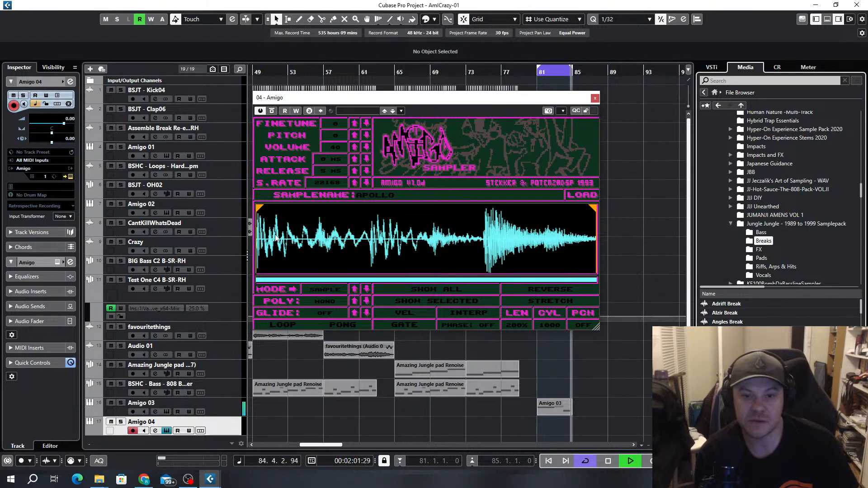
{"action": "left_click", "coordinate": [322, 289]}
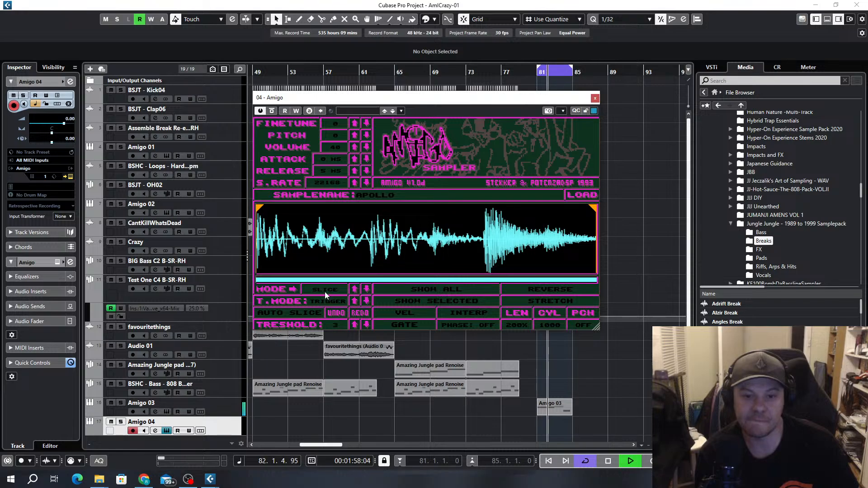
{"action": "left_click", "coordinate": [324, 291]}
{"action": "left_click", "coordinate": [324, 293]}
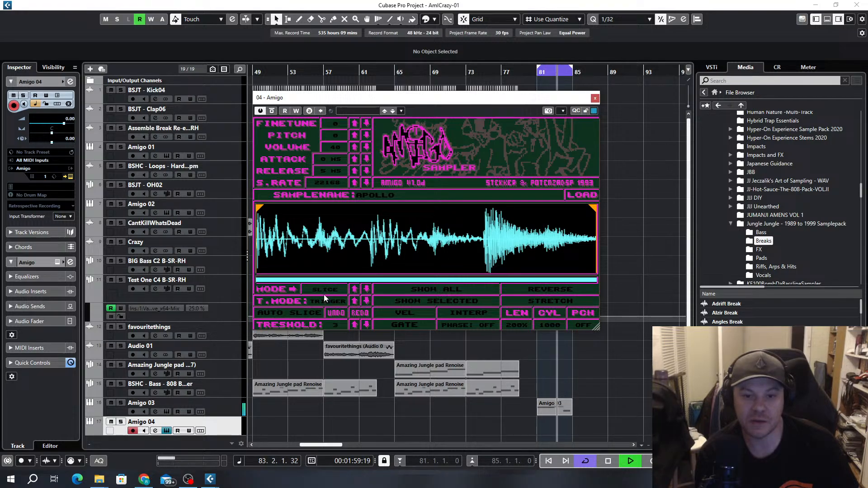
{"action": "left_click", "coordinate": [284, 311]}
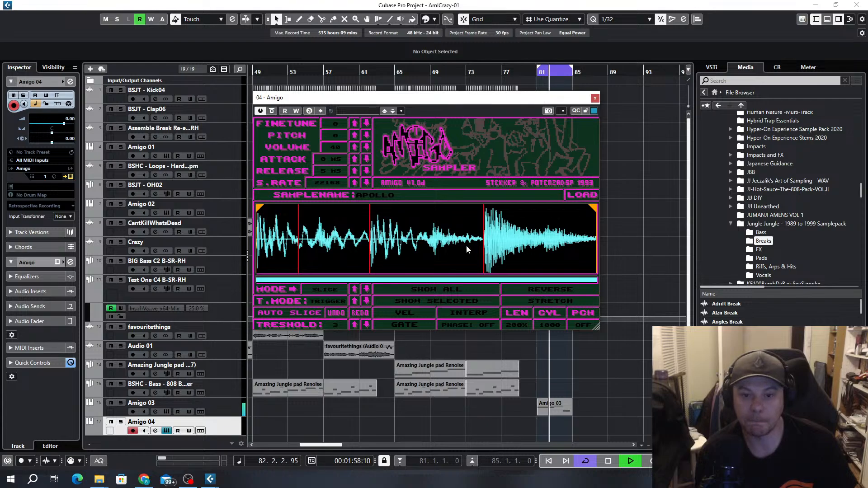
Remove the first auto-slice marker from the Apollo sample and move the remaining two to just before their drum hits
{"action": "scroll", "coordinate": [489, 237], "scroll_direction": "up", "scroll_amount": 5}
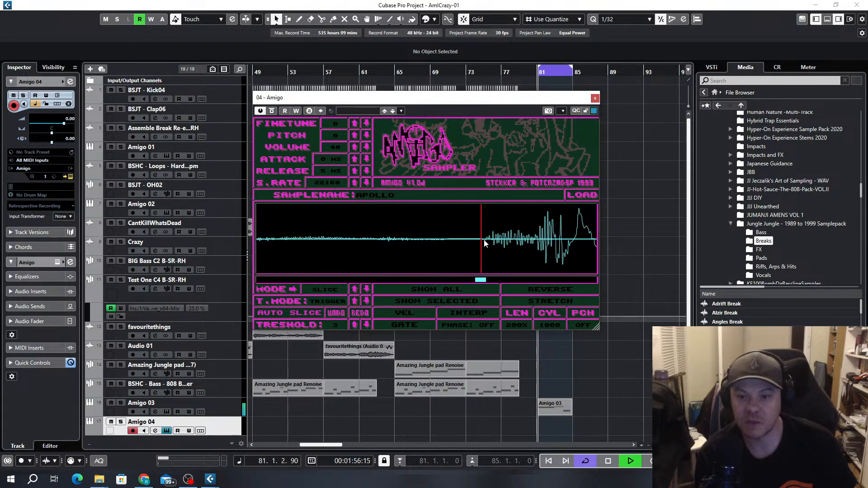
{"action": "scroll", "coordinate": [455, 247], "scroll_direction": "down", "scroll_amount": 5}
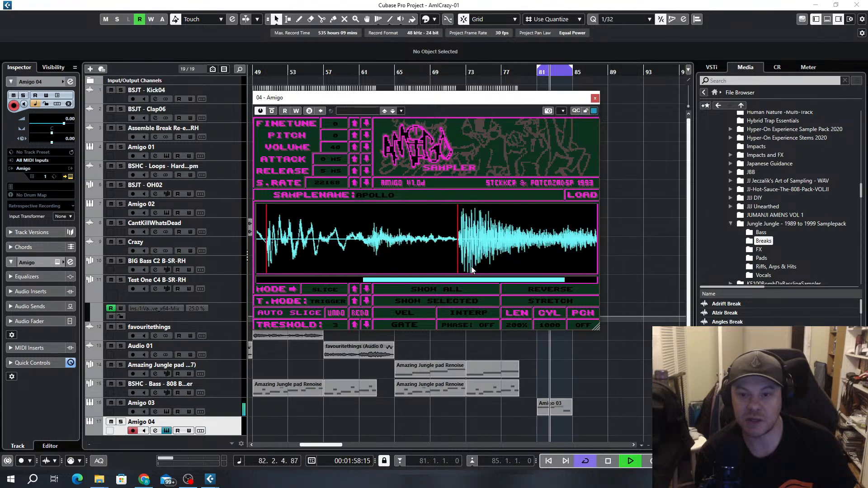
{"action": "scroll", "coordinate": [334, 270], "scroll_direction": "up", "scroll_amount": 1}
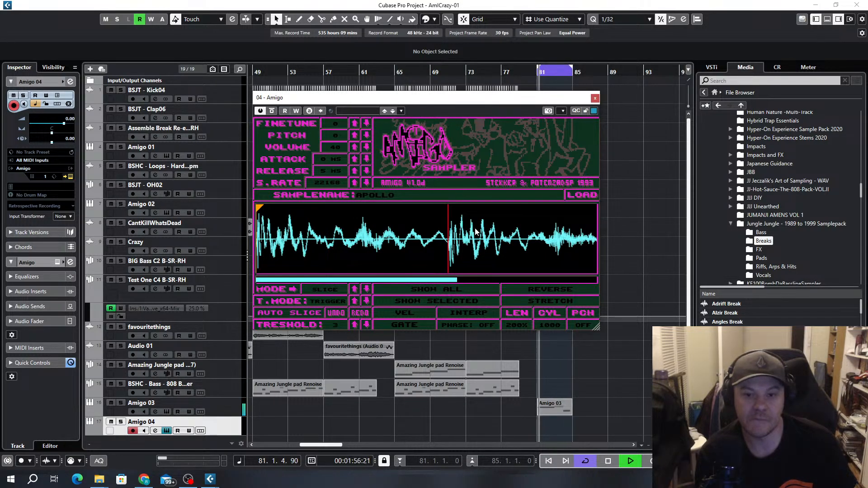
{"action": "scroll", "coordinate": [456, 247], "scroll_direction": "up", "scroll_amount": 5}
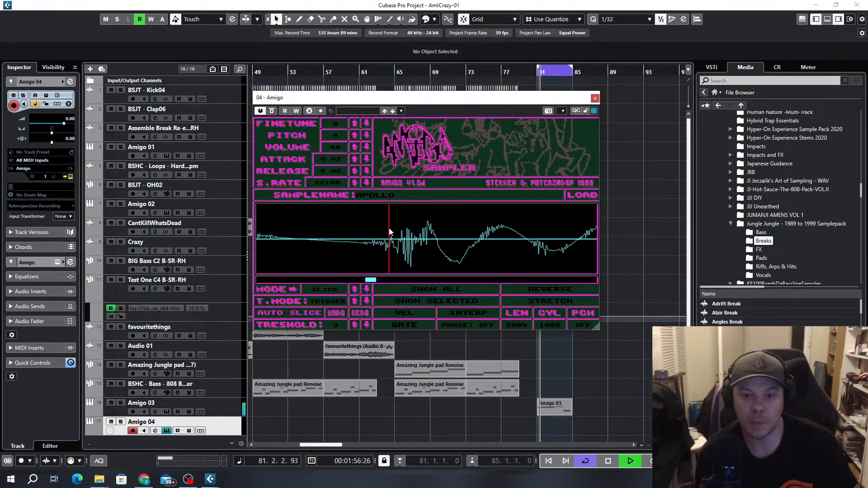
{"action": "scroll", "coordinate": [409, 244], "scroll_direction": "down", "scroll_amount": 5}
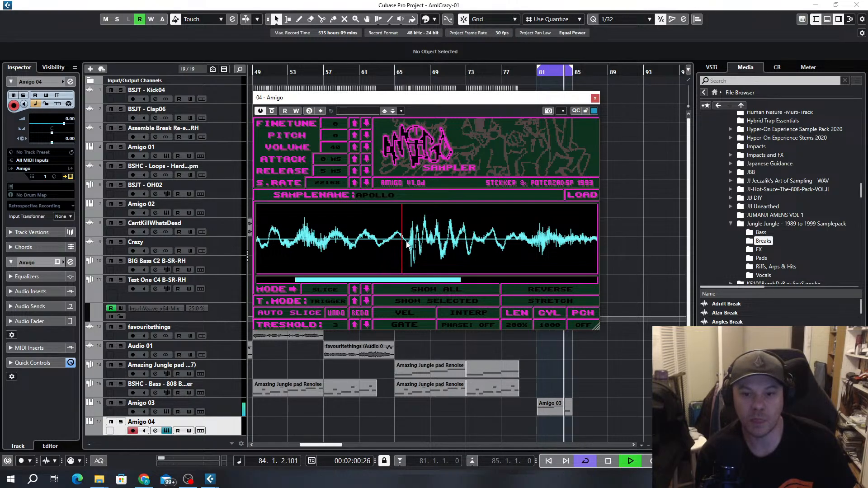
{"action": "scroll", "coordinate": [402, 244], "scroll_direction": "up", "scroll_amount": 5}
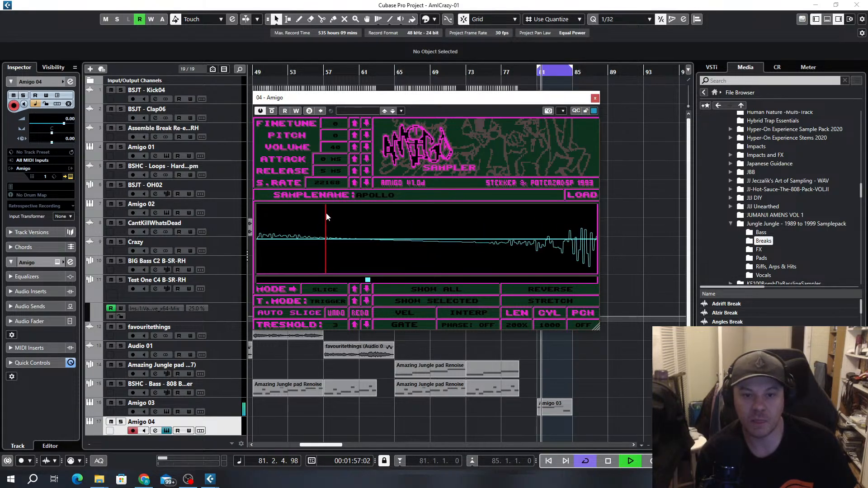
{"action": "scroll", "coordinate": [438, 246], "scroll_direction": "down", "scroll_amount": 5}
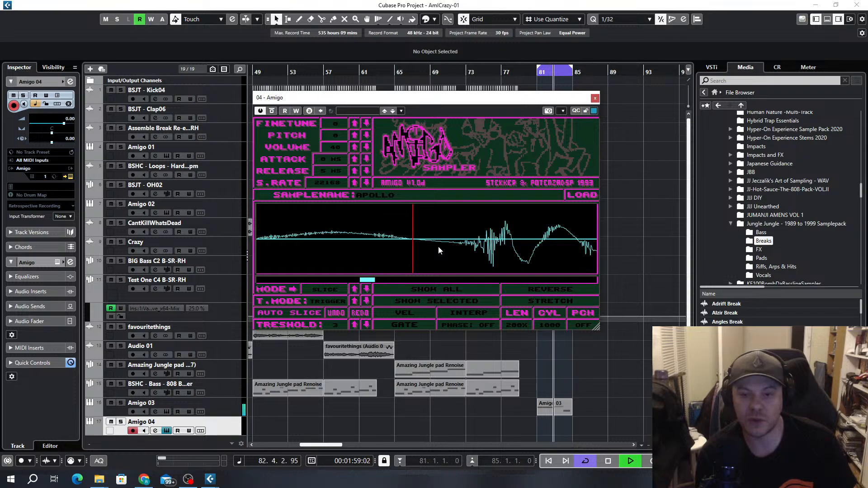
{"action": "scroll", "coordinate": [441, 238], "scroll_direction": "down", "scroll_amount": 3}
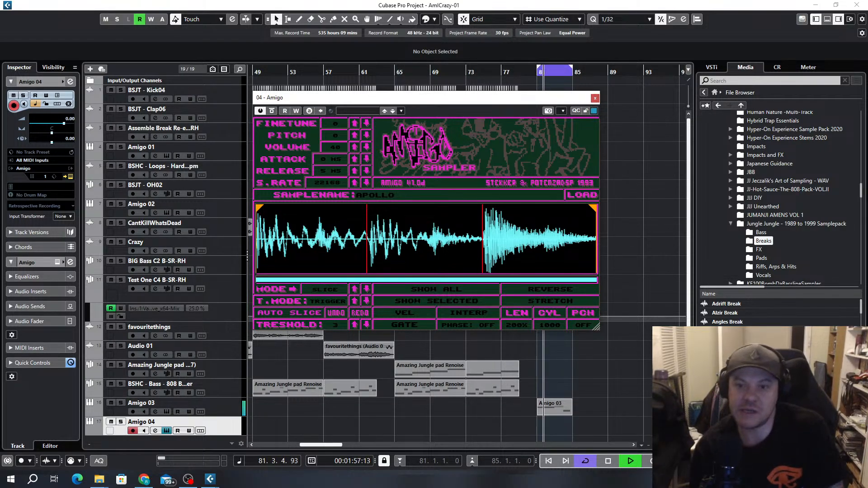
Close the sampler and create an Amigo 04 part spanning exactly from bar 81 to bar 85
{"action": "left_click", "coordinate": [595, 99]}
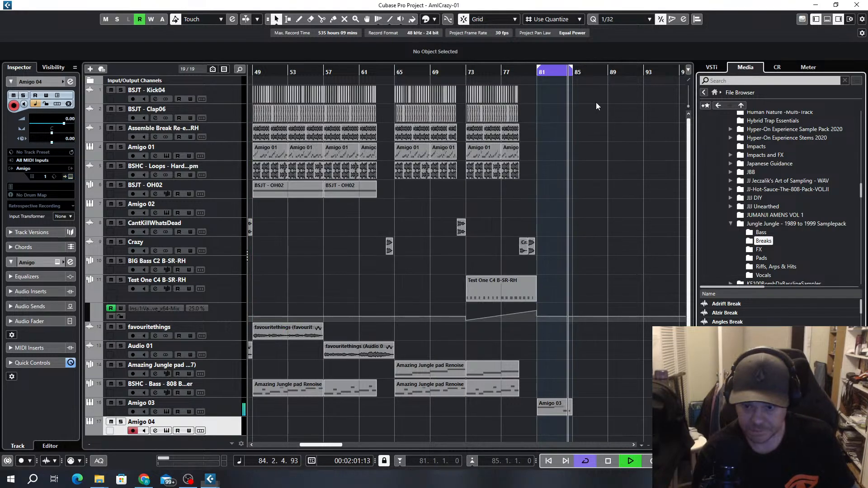
{"action": "scroll", "coordinate": [558, 395], "scroll_direction": "down", "scroll_amount": 1}
{"action": "left_click_drag", "start_coordinate": [542, 414], "coordinate": [589, 420]}
{"action": "key", "text": "h"}
{"action": "key", "text": "h"}
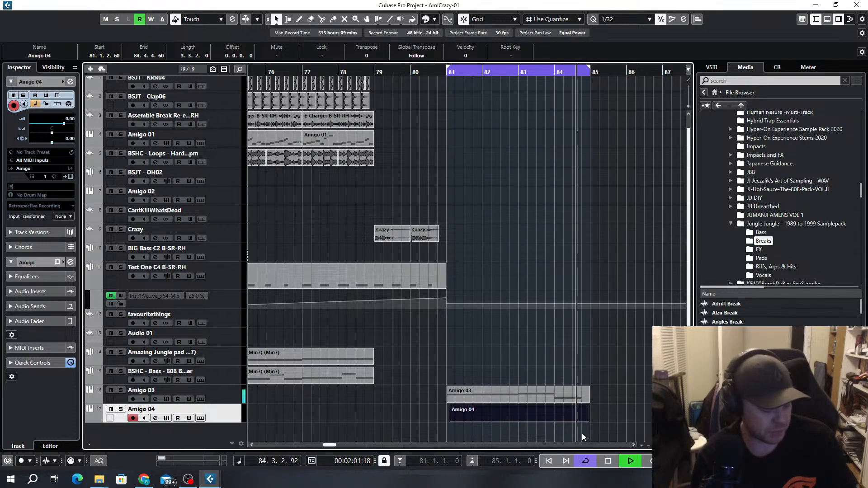
{"action": "left_click_drag", "start_coordinate": [450, 418], "coordinate": [444, 419]}
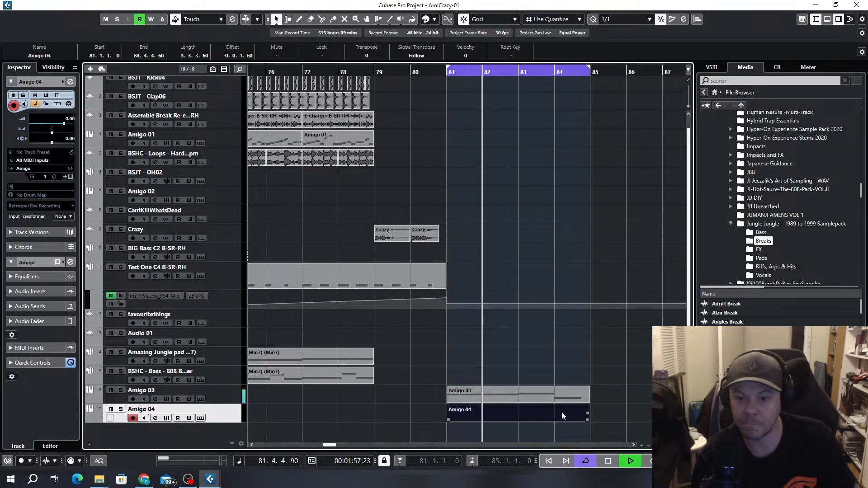
{"action": "left_click_drag", "start_coordinate": [585, 419], "coordinate": [590, 419]}
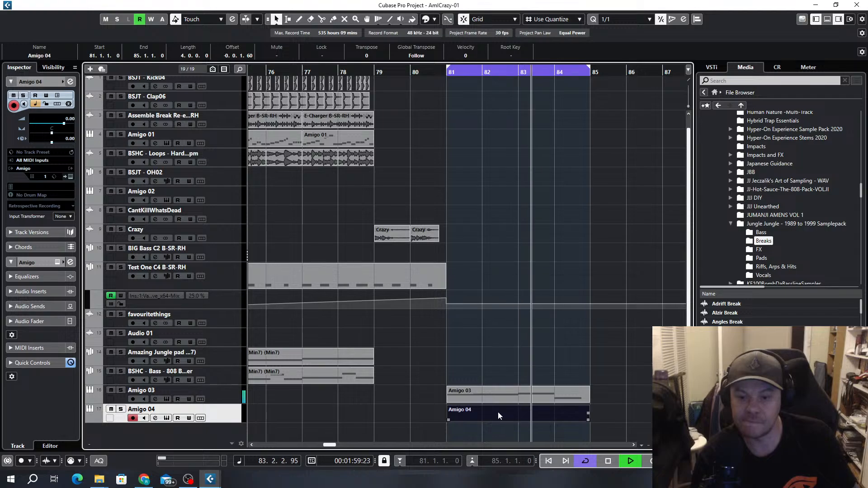
Open the Amigo 04 part for note editing and place a one-bar C3 note starting at 81.1.1
{"action": "double_click", "coordinate": [463, 415]}
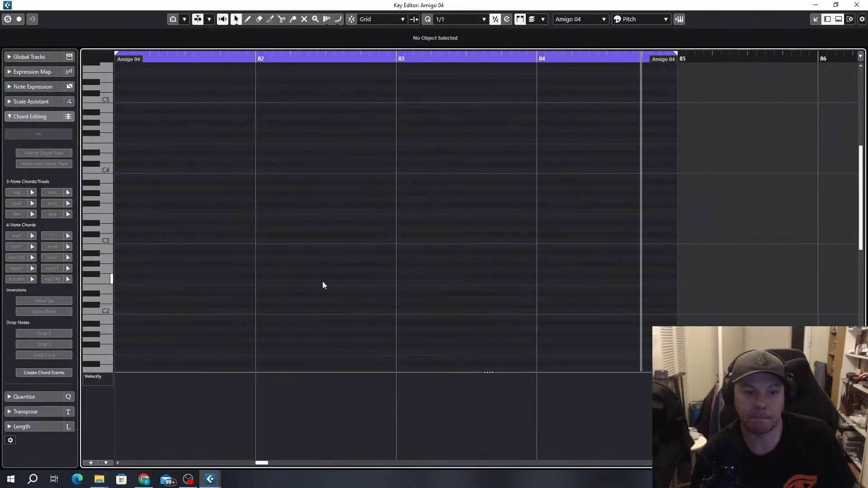
{"action": "left_click", "coordinate": [127, 241]}
{"action": "key", "text": "g"}
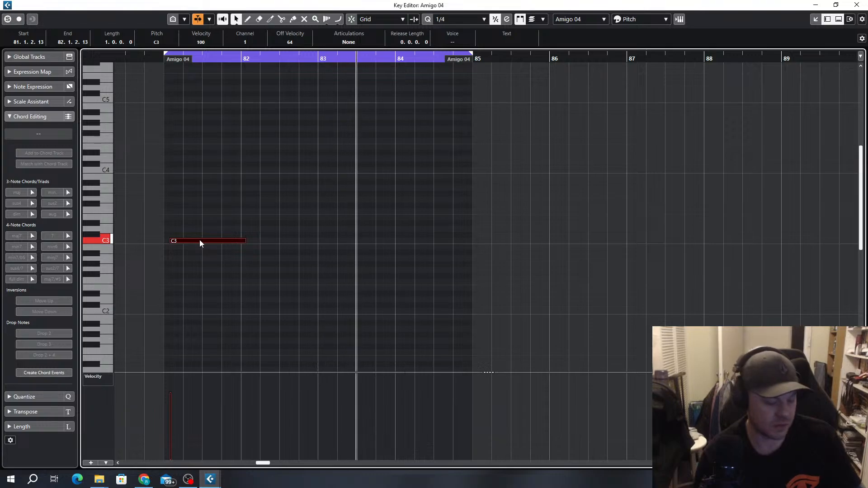
{"action": "left_click_drag", "start_coordinate": [199, 239], "coordinate": [192, 242]}
{"action": "key", "text": "h"}
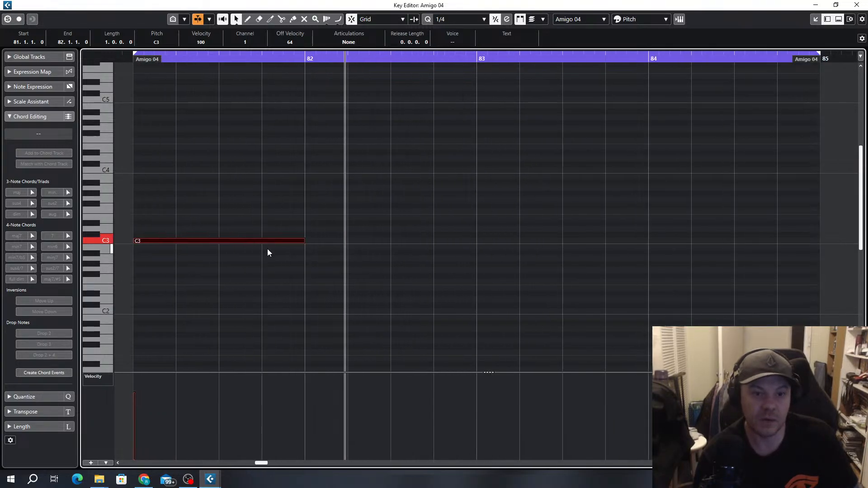
Arrange bar 81 as two half-bar C3 notes starting on beats 1 and 3
{"action": "scroll", "coordinate": [665, 254], "scroll_direction": "left", "scroll_amount": 3}
{"action": "mouse_move", "coordinate": [604, 240]}
{"action": "left_mouse_down"}
{"action": "mouse_move", "coordinate": [475, 243]}
{"action": "mouse_move", "coordinate": [568, 239]}
{"action": "left_mouse_up"}
{"action": "scroll", "coordinate": [616, 258], "scroll_direction": "down", "scroll_amount": 3}
{"action": "scroll", "coordinate": [610, 267], "scroll_direction": "right", "scroll_amount": 3}
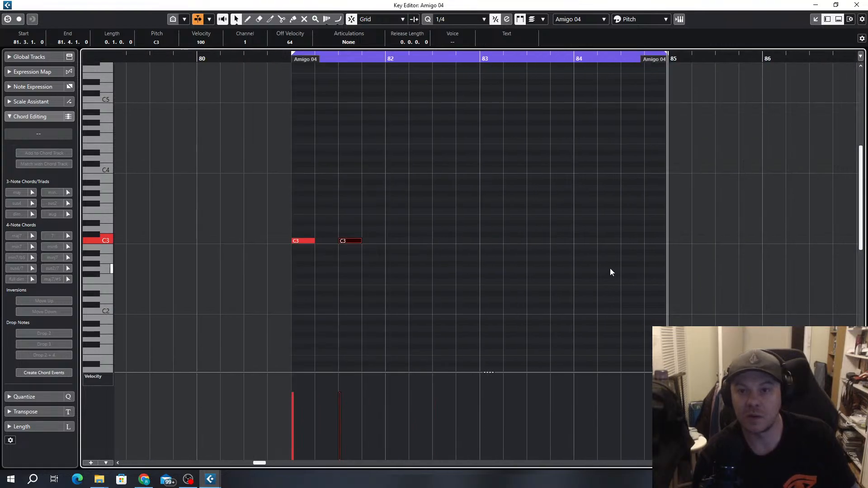
{"action": "scroll", "coordinate": [304, 249], "scroll_direction": "up", "scroll_amount": 6}
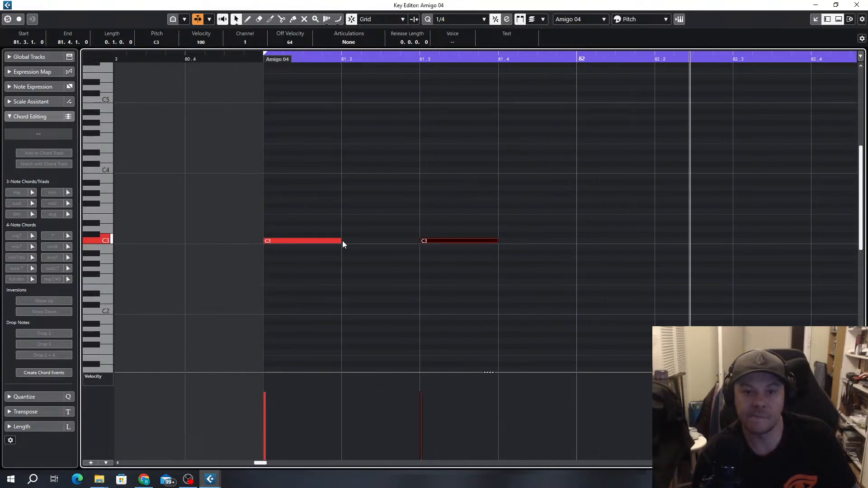
{"action": "left_click_drag", "start_coordinate": [340, 241], "coordinate": [421, 241]}
{"action": "left_click_drag", "start_coordinate": [498, 243], "coordinate": [553, 243]}
{"action": "scroll", "coordinate": [553, 253], "scroll_direction": "down", "scroll_amount": 2}
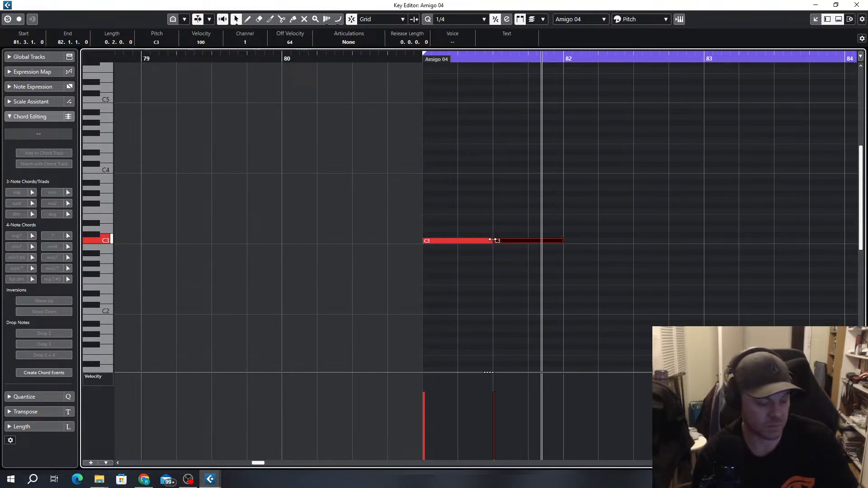
With 1/8 quantize, rework the opening into C3, a short C#3 and D3, delete the C3 on beat 3, and audition it
{"action": "key", "text": "alt+4"}
{"action": "mouse_move", "coordinate": [491, 239]}
{"action": "left_mouse_down"}
{"action": "mouse_move", "coordinate": [457, 240]}
{"action": "mouse_move", "coordinate": [510, 229]}
{"action": "left_mouse_up"}
{"action": "left_click", "coordinate": [545, 241]}
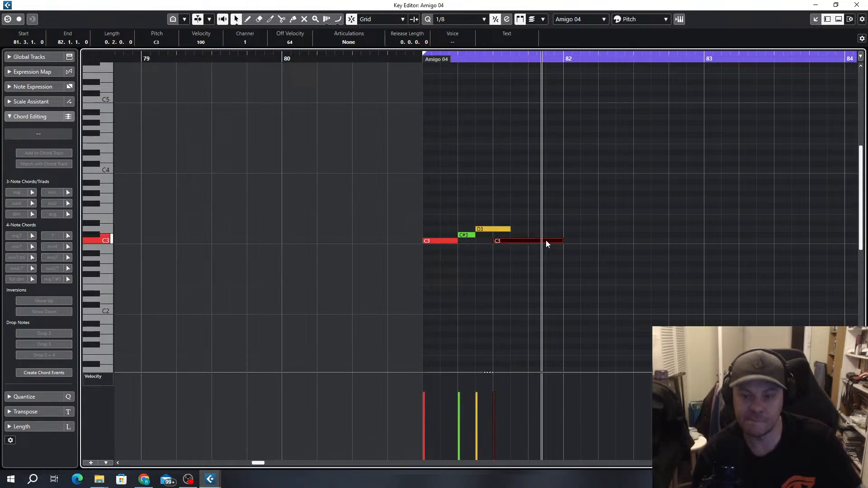
{"action": "key", "text": "Delete"}
{"action": "key", "text": "space"}
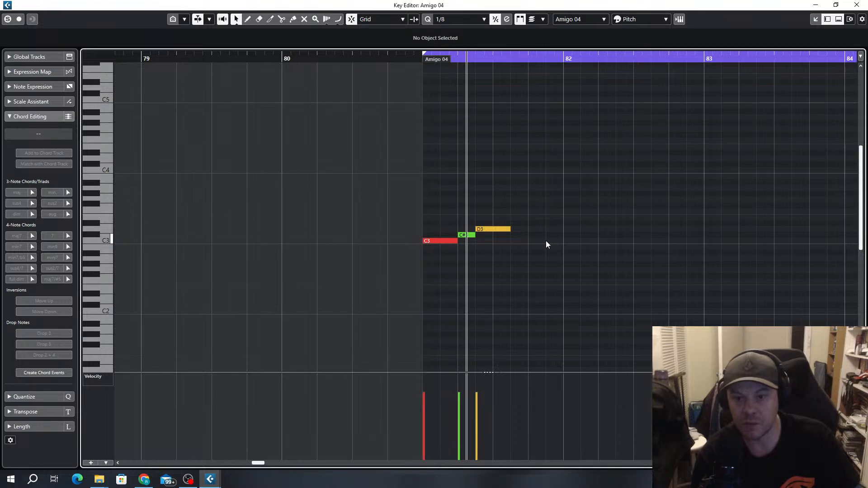
{"action": "key", "text": "space"}
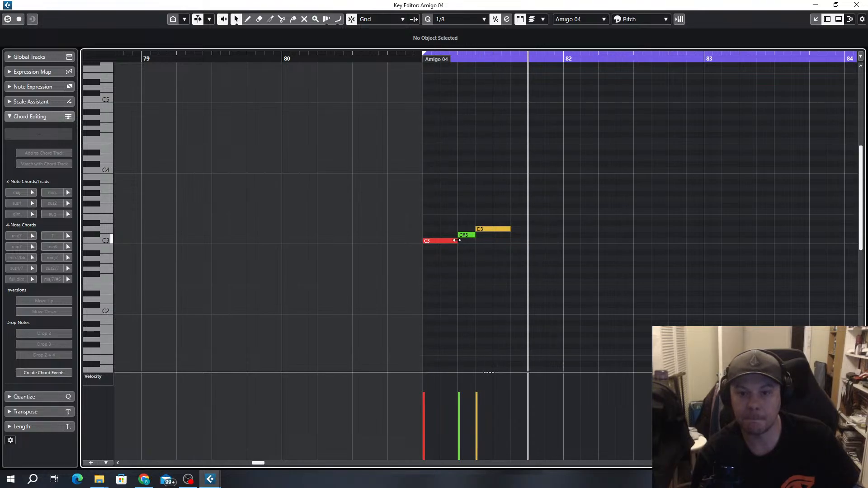
Tighten the opening to eighth-note C3 and C#3 plus quarter-note D3, repeat it from 81.3 with a doubled C3, and audition it
{"action": "left_click_drag", "start_coordinate": [457, 241], "coordinate": [472, 230]}
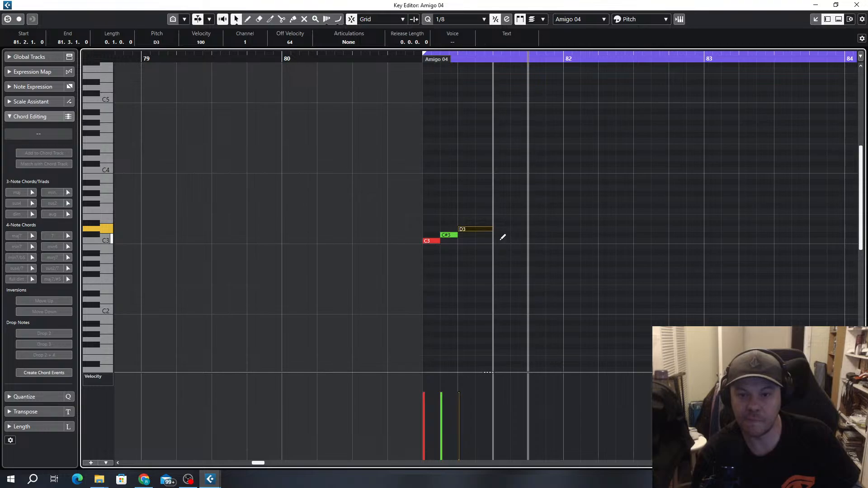
{"action": "left_click", "coordinate": [503, 241], "text": "alt"}
{"action": "left_click", "coordinate": [520, 241], "text": "alt"}
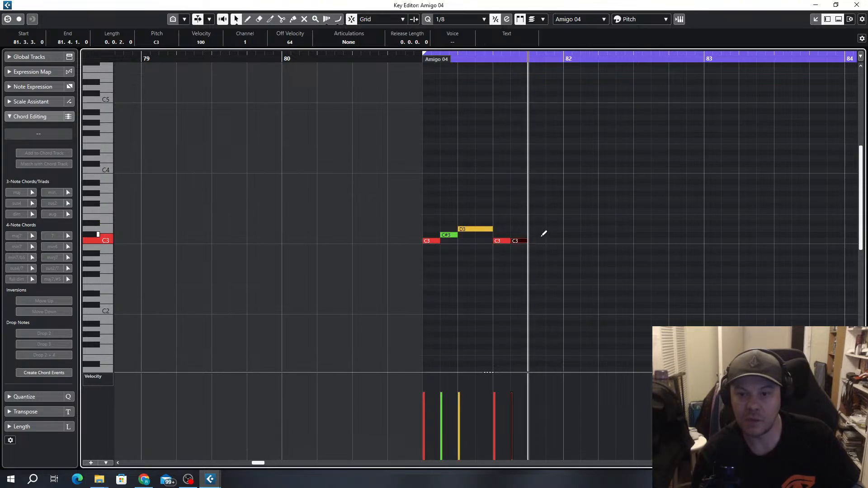
{"action": "left_click", "coordinate": [541, 235], "text": "alt"}
{"action": "left_click", "coordinate": [552, 229], "text": "alt"}
{"action": "left_click_drag", "start_coordinate": [554, 229], "coordinate": [578, 230]}
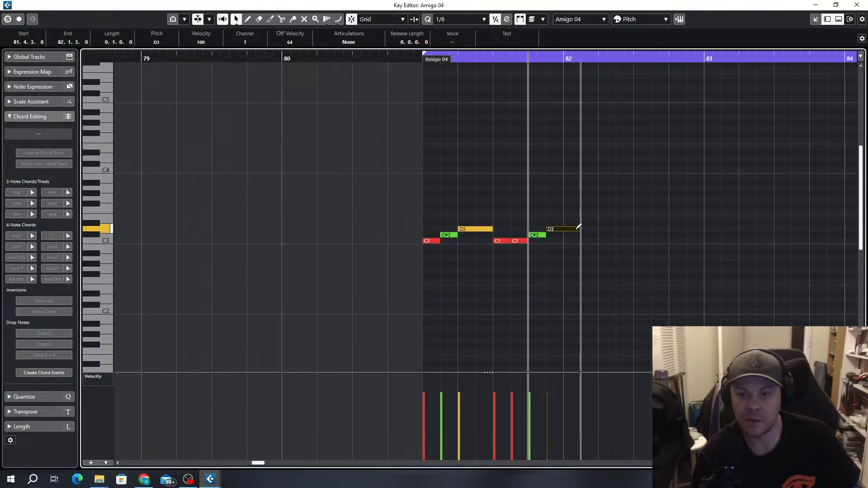
{"action": "key", "text": "space"}
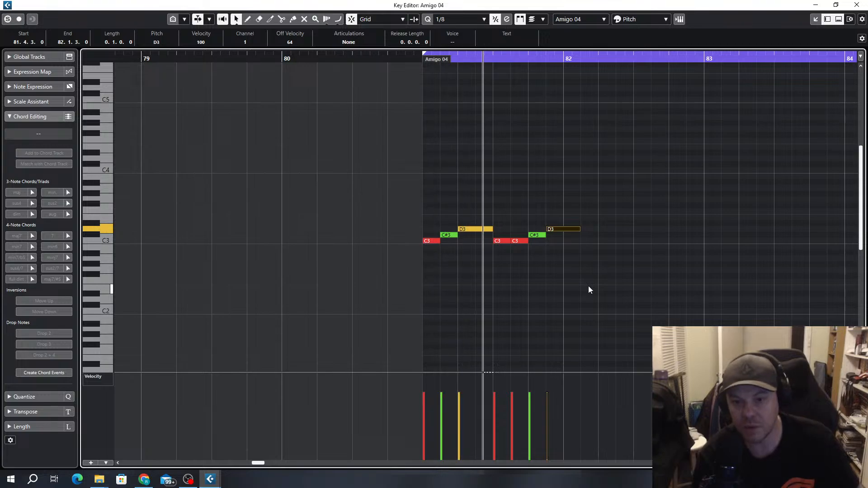
Continue from 82.1.3 with two eighth-note C#3s, two quarter-note D3s and an eighth-note C3 ending at bar 83, and play the pattern
{"action": "left_click", "coordinate": [585, 235], "text": "alt"}
{"action": "left_click", "coordinate": [613, 235], "text": "alt"}
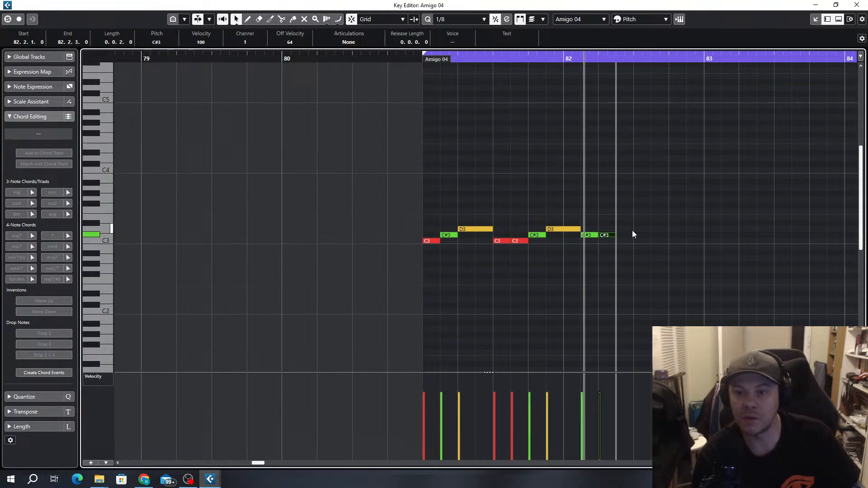
{"action": "left_click_drag", "start_coordinate": [624, 230], "coordinate": [684, 229]}
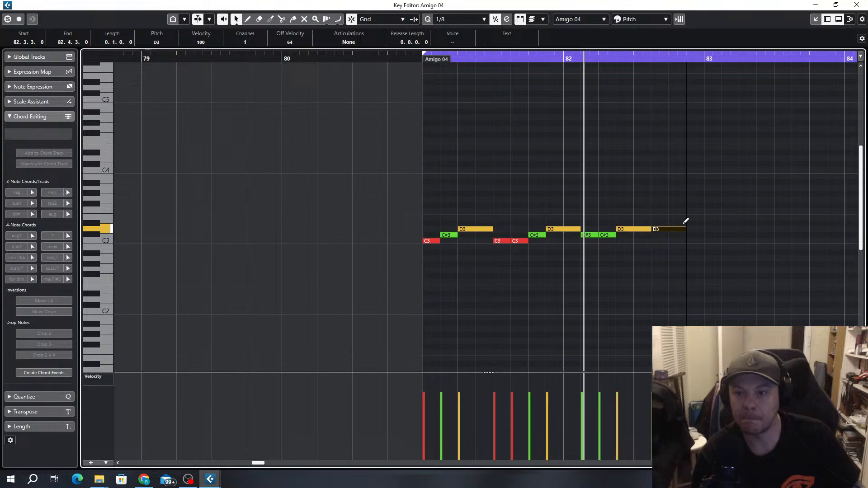
{"action": "left_click", "coordinate": [697, 241], "text": "alt"}
{"action": "scroll", "coordinate": [731, 253], "scroll_direction": "down", "scroll_amount": 2}
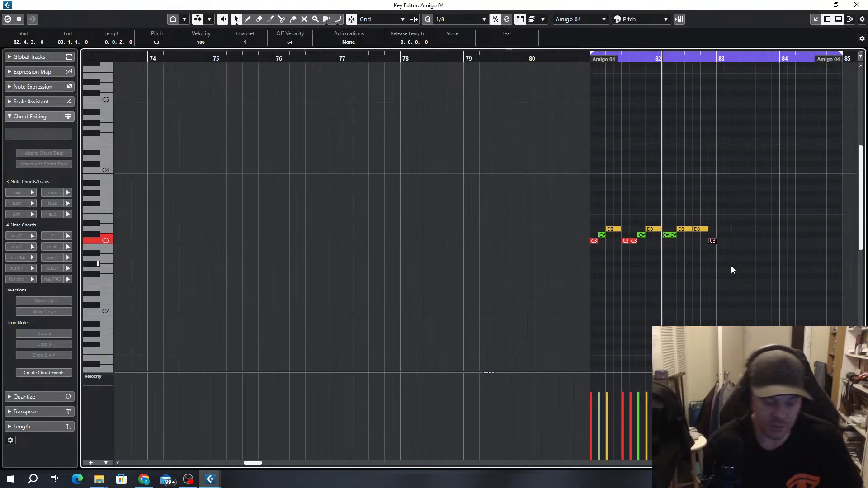
{"action": "key", "text": "space"}
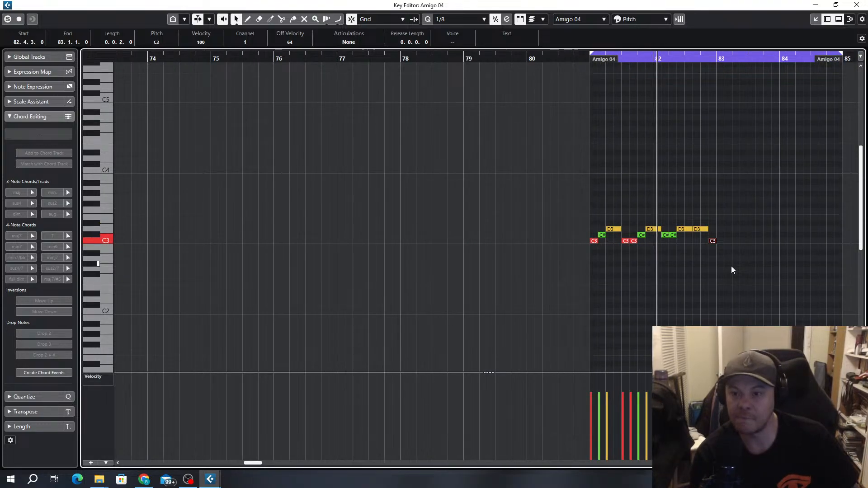
{"action": "key", "text": "space"}
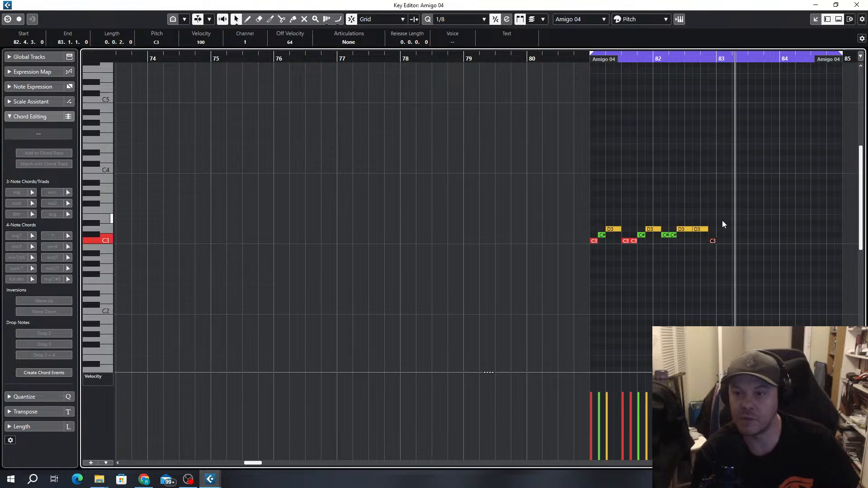
Duplicate the whole two-bar break pattern from bars 81–82 into bars 83–84
{"action": "left_click_drag", "start_coordinate": [723, 221], "coordinate": [590, 260]}
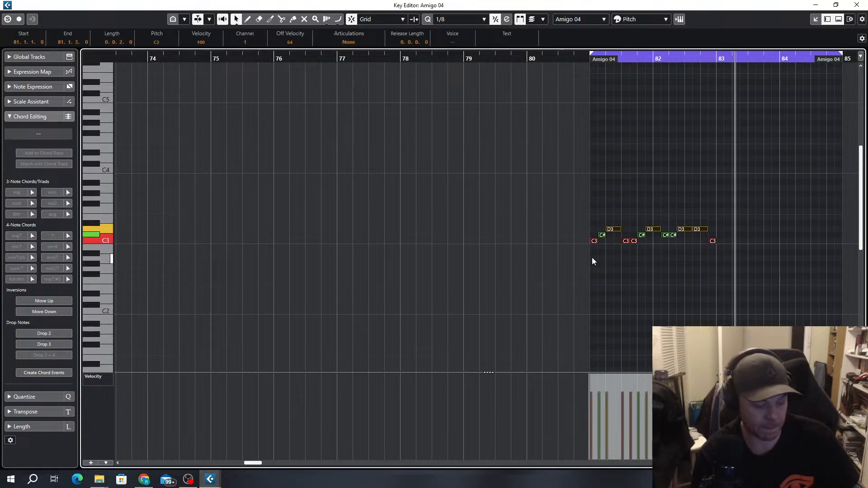
{"action": "key", "text": "alt+d"}
{"action": "scroll", "coordinate": [740, 267], "scroll_direction": "up", "scroll_amount": 2}
{"action": "scroll", "coordinate": [601, 255], "scroll_direction": "right", "scroll_amount": 5}
{"action": "scroll", "coordinate": [547, 256], "scroll_direction": "up", "scroll_amount": 2}
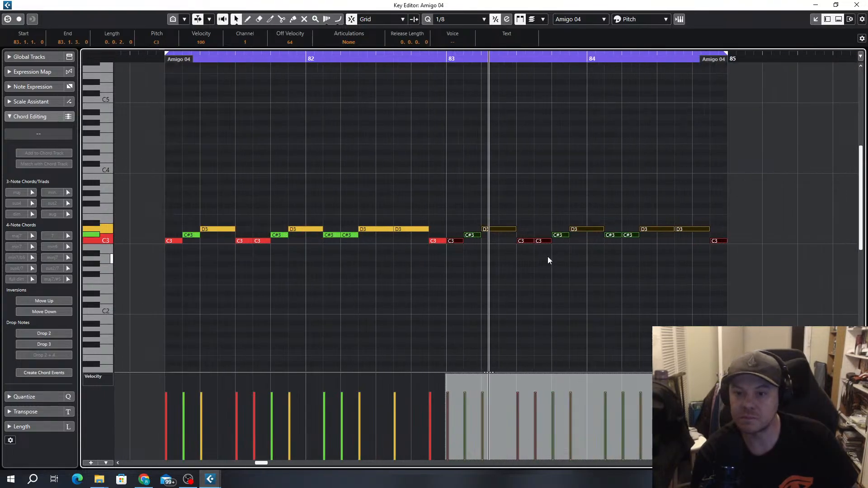
{"action": "left_click", "coordinate": [526, 221]}
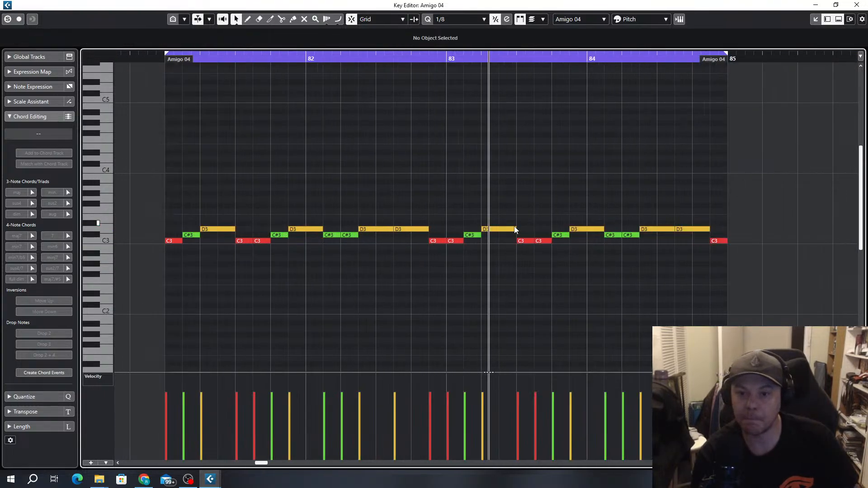
Vary the copied bars by raising the C3 at 83.3.3 to D3 and lowering the C#3 at 84.2.1 to C3
{"action": "left_click", "coordinate": [545, 241]}
{"action": "key", "text": "Up"}
{"action": "key", "text": "Up"}
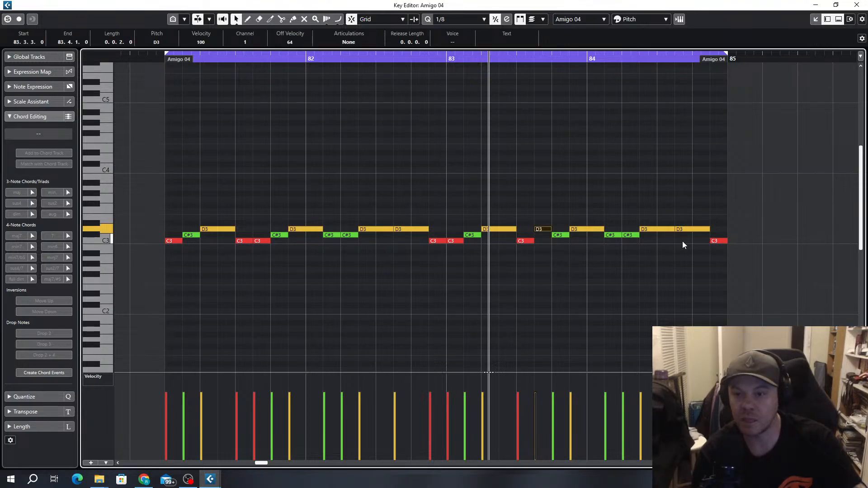
{"action": "left_click", "coordinate": [633, 235]}
{"action": "key", "text": "Down"}
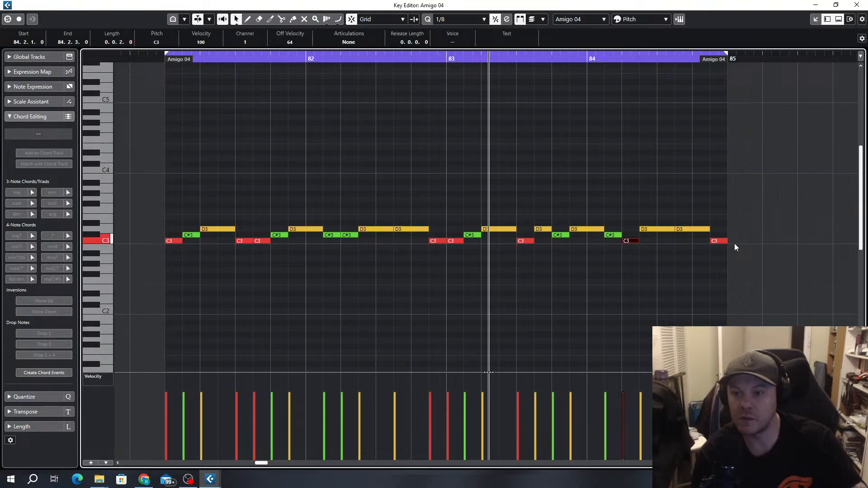
Rework the end of bar 84 into an eighth-note C3 at 84.3.3 and eighth-note D3s at 84.4.1 and 84.4.3, replacing the last C3
{"action": "left_click", "coordinate": [691, 229]}
{"action": "key", "text": "Down"}
{"action": "key", "text": "Down"}
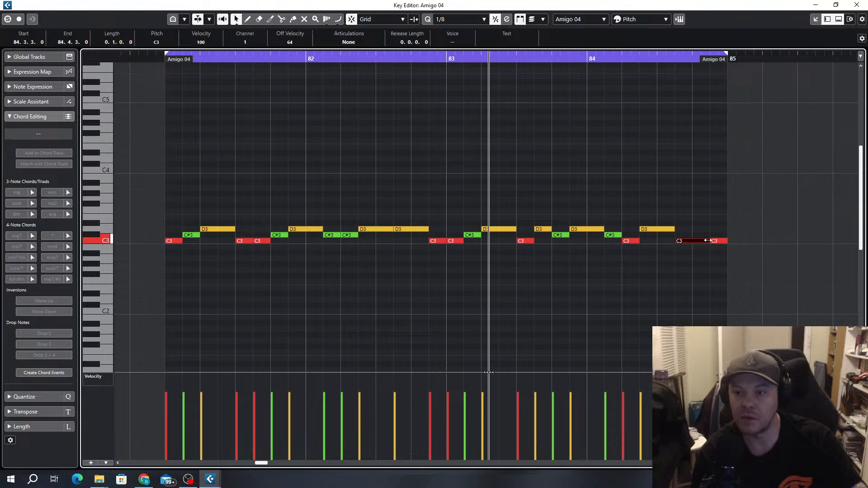
{"action": "key", "text": "alt+Left"}
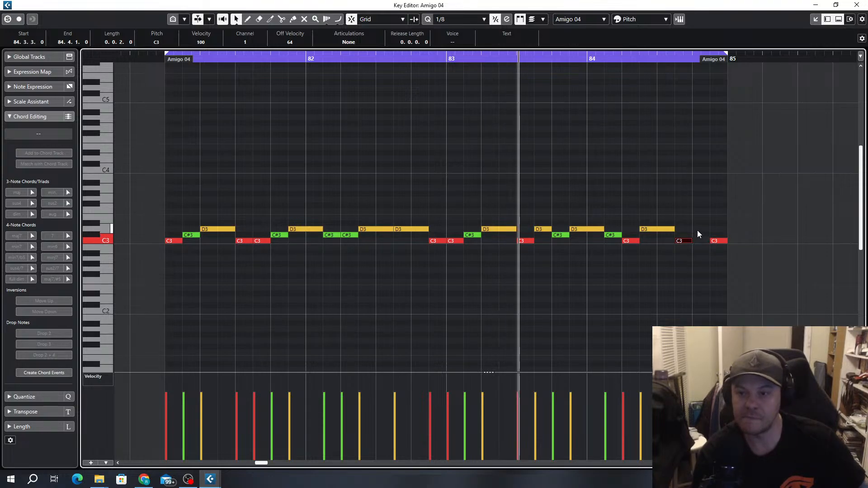
{"action": "left_click", "coordinate": [703, 228]}
{"action": "left_click", "coordinate": [658, 228]}
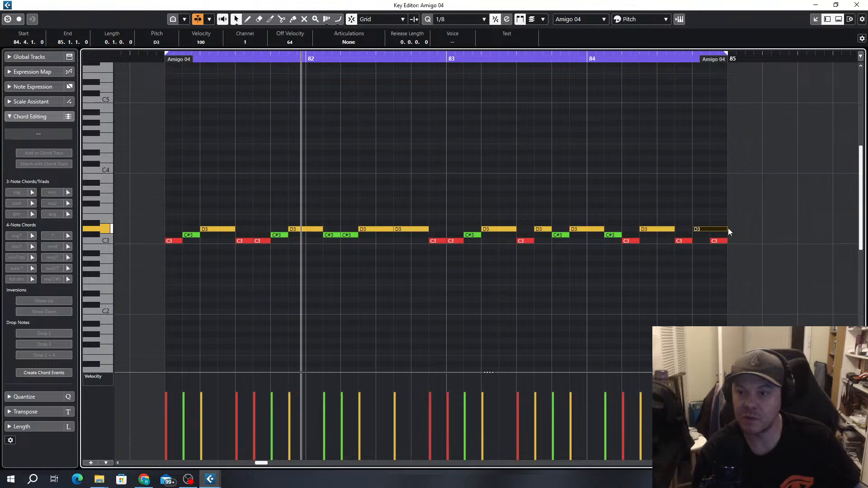
{"action": "left_click", "coordinate": [697, 230], "text": "alt"}
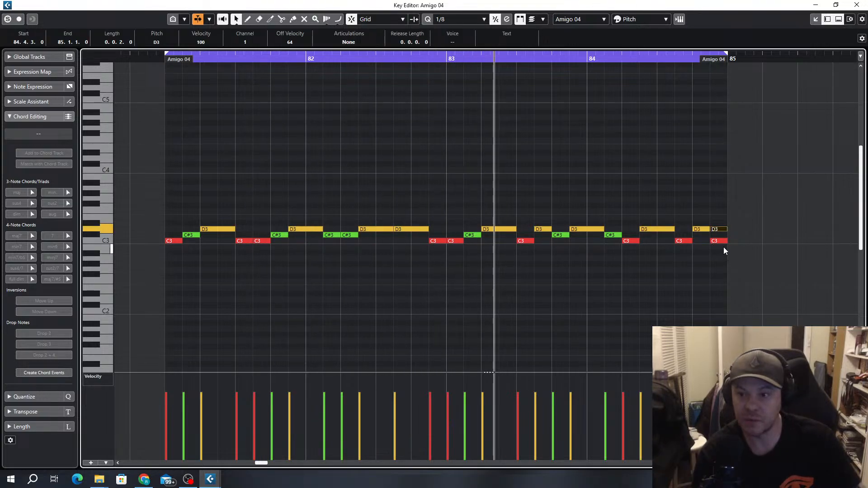
{"action": "left_click_drag", "start_coordinate": [719, 241], "coordinate": [719, 229]}
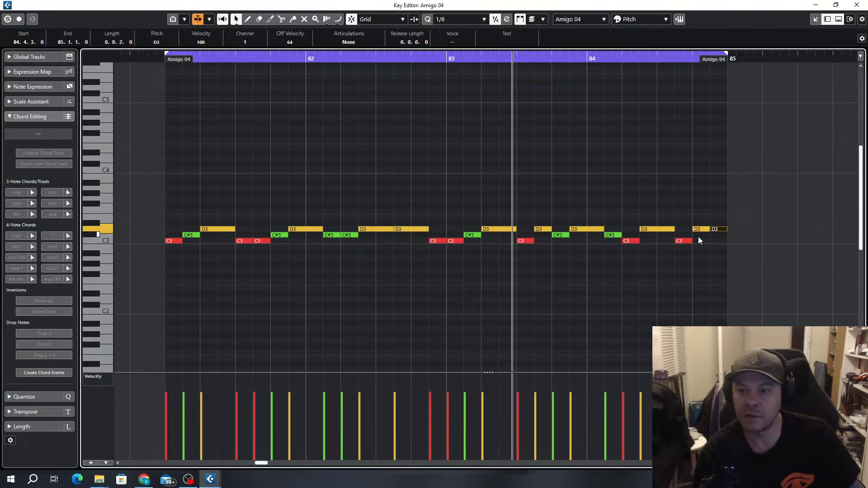
Raise the velocity of all C3 and C#3 notes to 112 and close the Key Editor
{"action": "left_click_drag", "start_coordinate": [703, 236], "coordinate": [174, 253]}
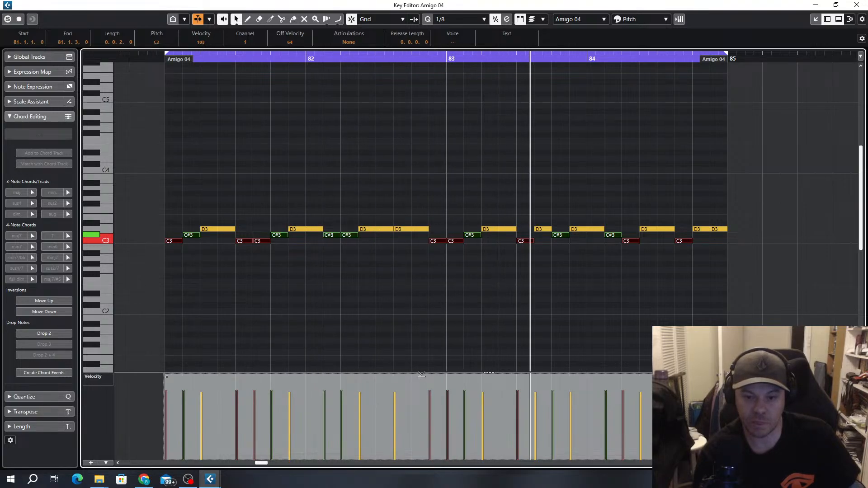
{"action": "left_click_drag", "start_coordinate": [422, 376], "coordinate": [420, 370]}
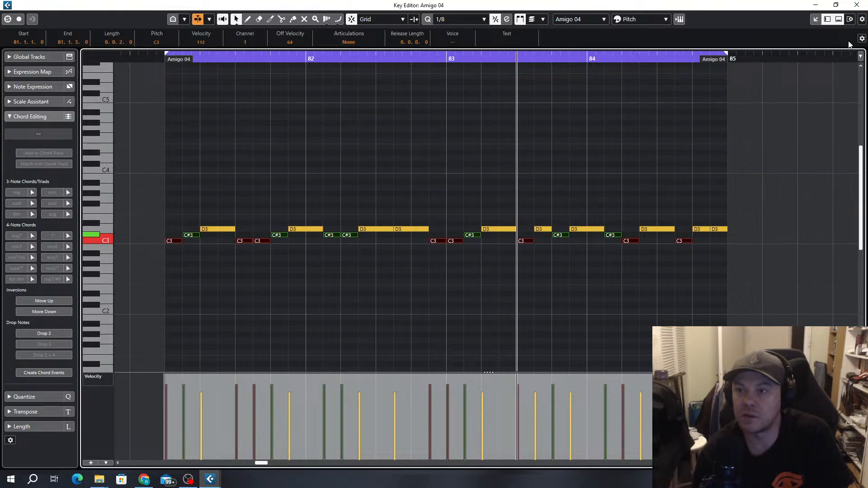
{"action": "left_click", "coordinate": [856, 5]}
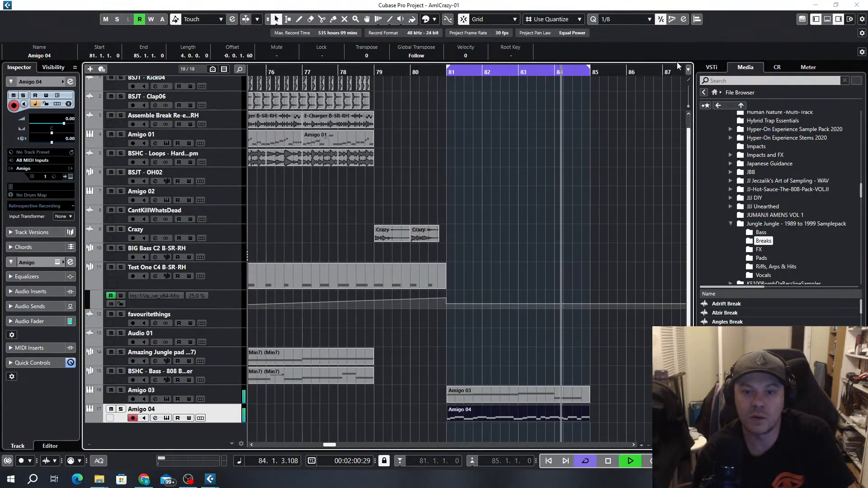
Set the pitch of the Amigo 04 track's sampler to -2 while the loop plays, and stop playback
{"action": "left_click", "coordinate": [167, 417]}
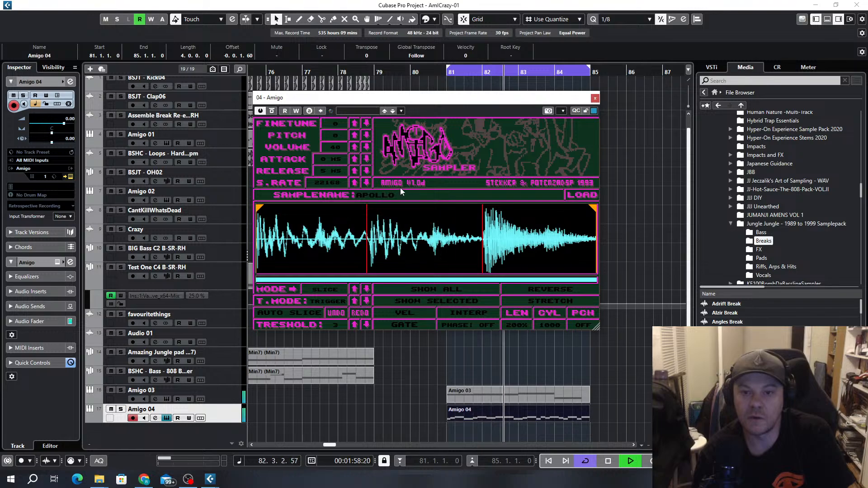
{"action": "scroll", "coordinate": [344, 134], "scroll_direction": "up", "scroll_amount": 1}
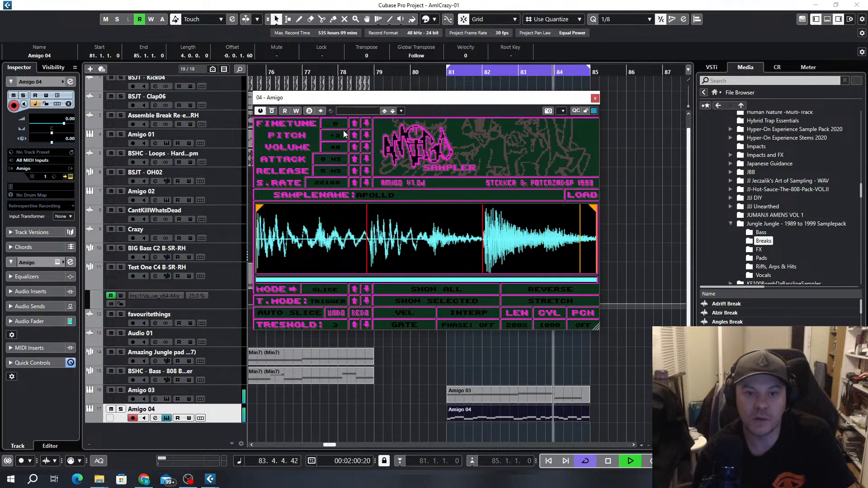
{"action": "scroll", "coordinate": [343, 133], "scroll_direction": "down", "scroll_amount": 1}
{"action": "mouse_move", "coordinate": [344, 134]}
{"action": "left_mouse_down"}
{"action": "mouse_move", "coordinate": [346, 120]}
{"action": "mouse_move", "coordinate": [344, 141]}
{"action": "left_mouse_up"}
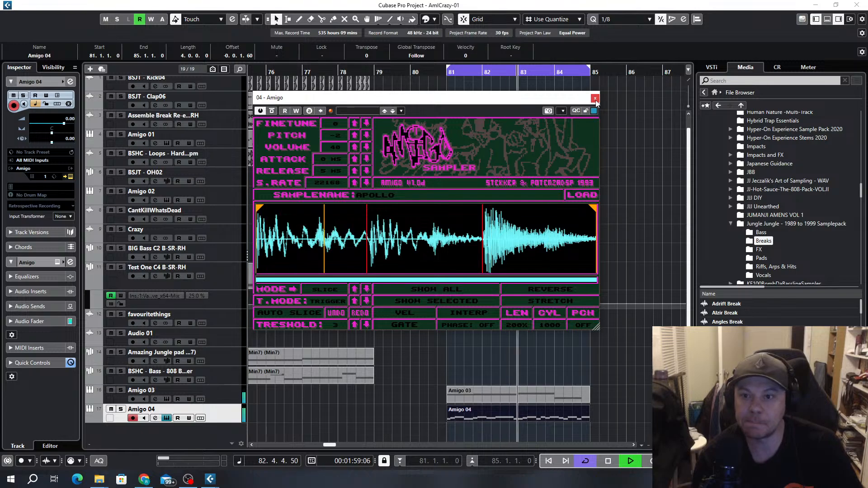
{"action": "key", "text": "space"}
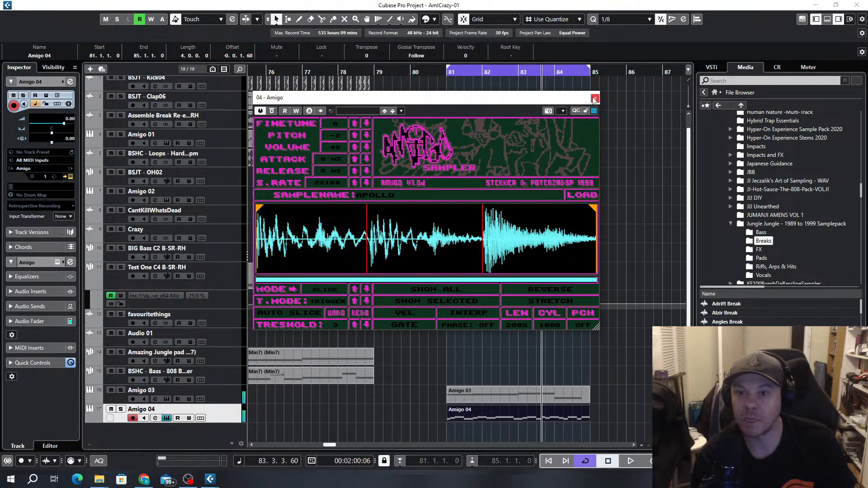
{"action": "left_click", "coordinate": [593, 99]}
Duplicate the Amigo 04 track with its clip and check the copy's Amigo sampler settings
{"action": "right_click", "coordinate": [227, 417]}
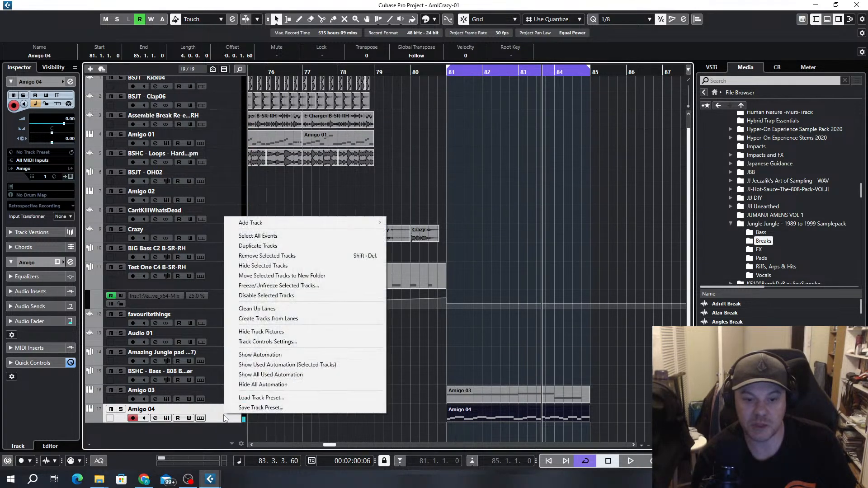
{"action": "left_click", "coordinate": [289, 245]}
{"action": "scroll", "coordinate": [604, 319], "scroll_direction": "down", "scroll_amount": 1}
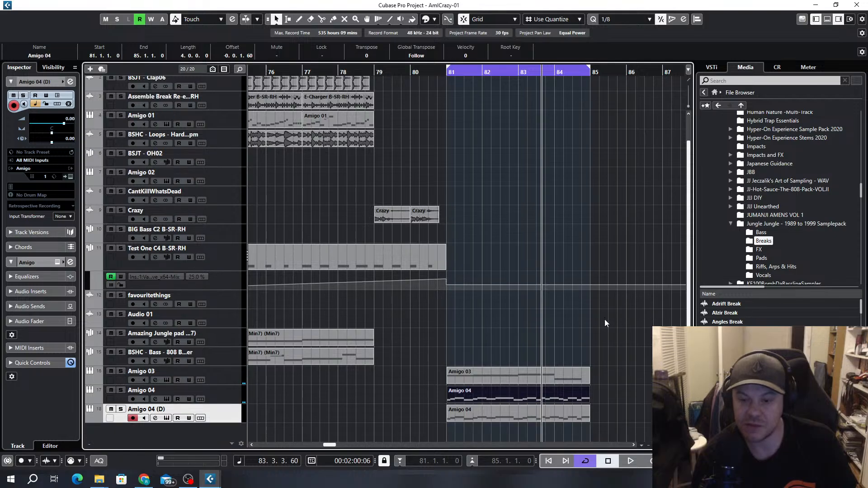
{"action": "left_click", "coordinate": [168, 419]}
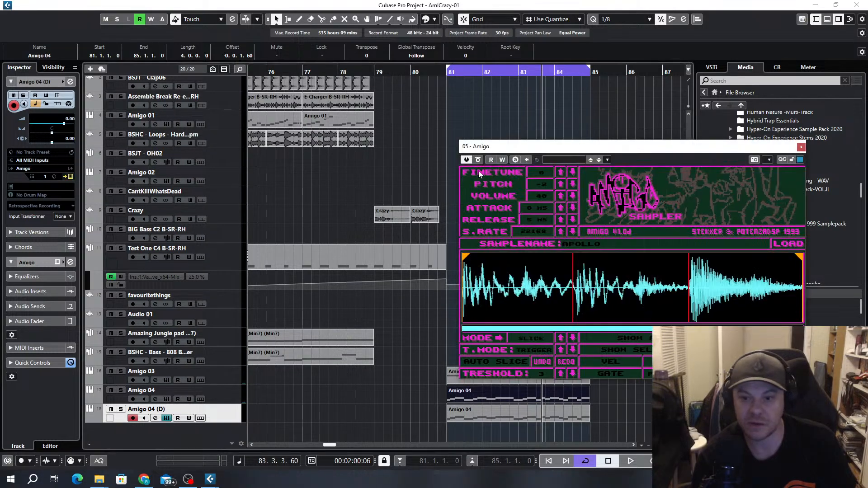
{"action": "left_click", "coordinate": [802, 148]}
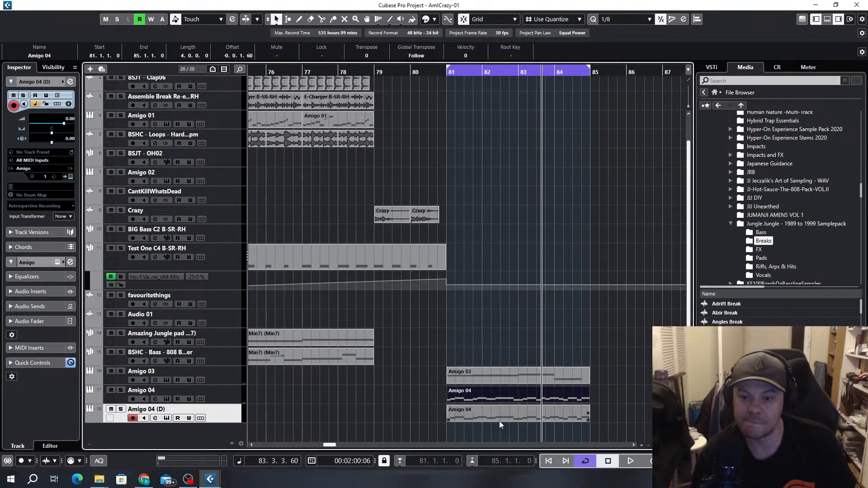
Delete all D3 notes from the clip on the duplicated Amigo 04 (D) track
{"action": "double_click", "coordinate": [499, 418]}
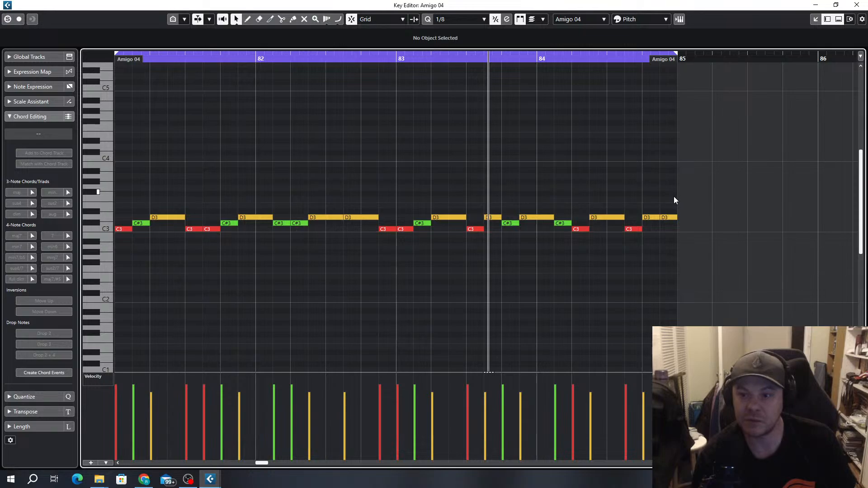
{"action": "left_click_drag", "start_coordinate": [674, 198], "coordinate": [142, 218]}
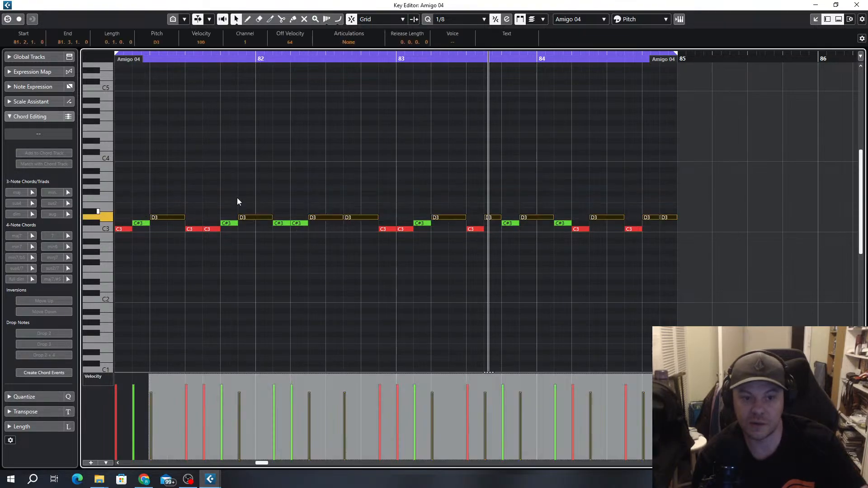
{"action": "key", "text": "Delete"}
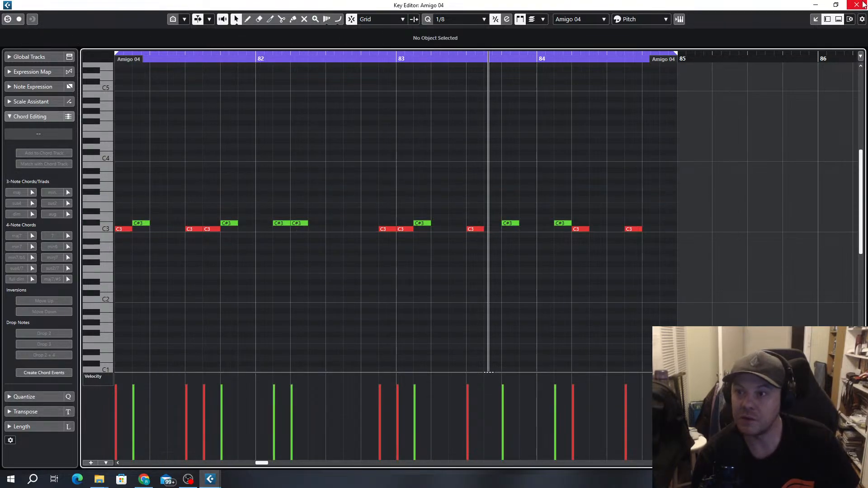
{"action": "left_click", "coordinate": [857, 5]}
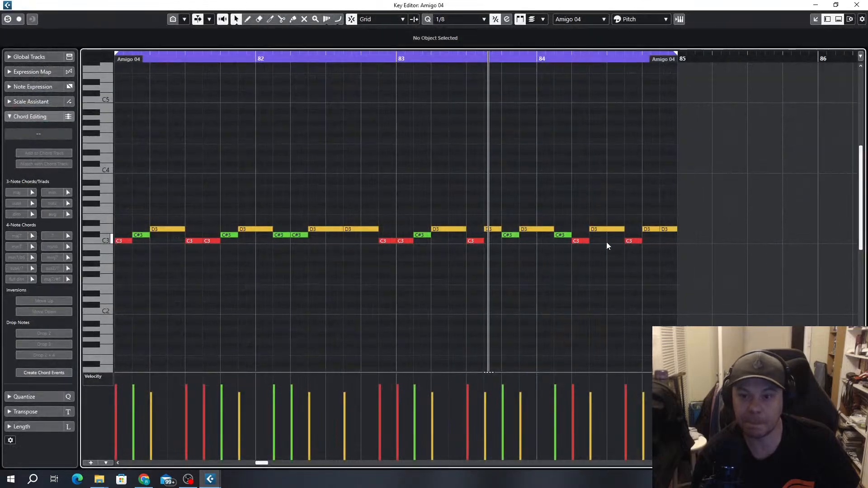
Delete all C3 and C#3 notes from the clip on the original Amigo 04 track
{"action": "left_click_drag", "start_coordinate": [652, 239], "coordinate": [189, 257]}
{"action": "key", "text": "Delete"}
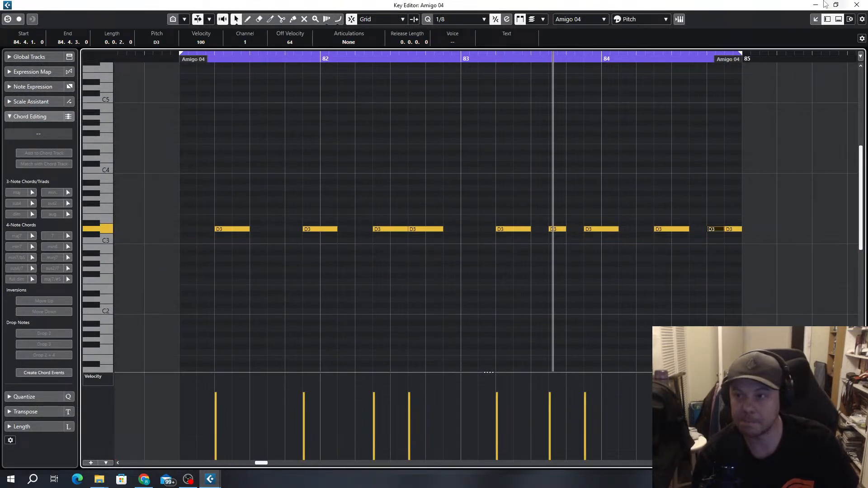
{"action": "left_click", "coordinate": [857, 5]}
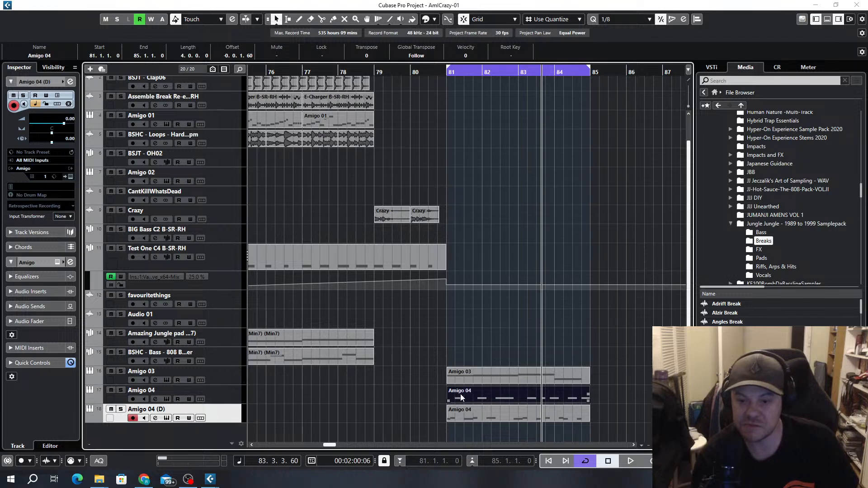
Audition the split parts by soloing and playing Amigo 04 first, followed by Amigo 04 (D) on its own
{"action": "left_click", "coordinate": [123, 390]}
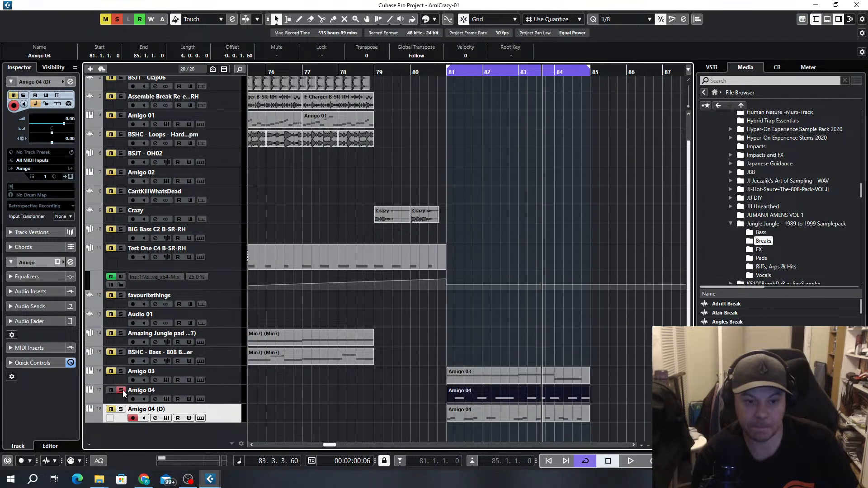
{"action": "key", "text": "space"}
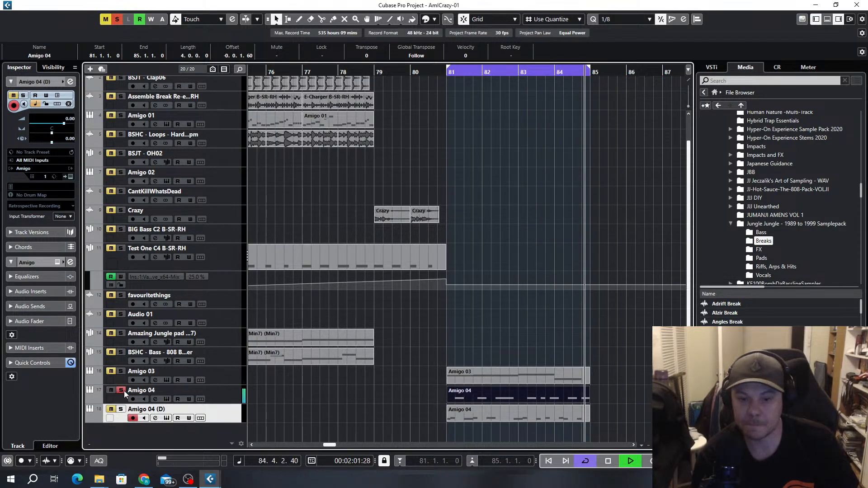
{"action": "left_click", "coordinate": [123, 390]}
{"action": "key", "text": "space"}
{"action": "left_click", "coordinate": [121, 409]}
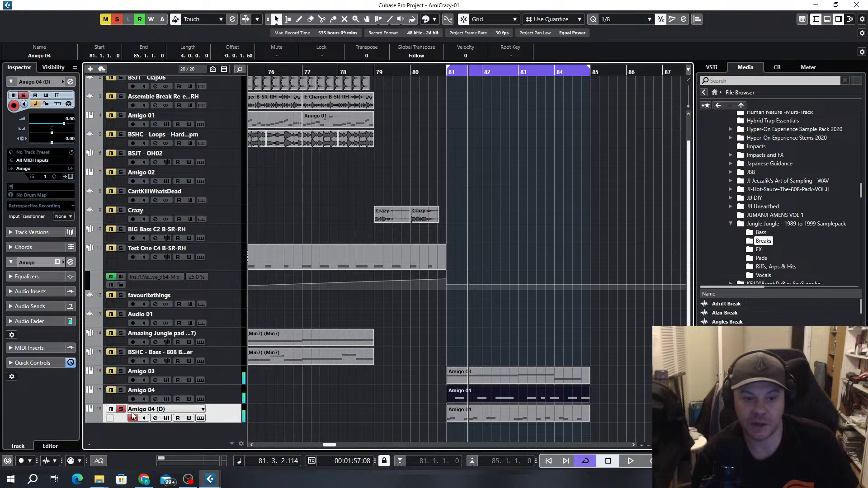
{"action": "key", "text": "space"}
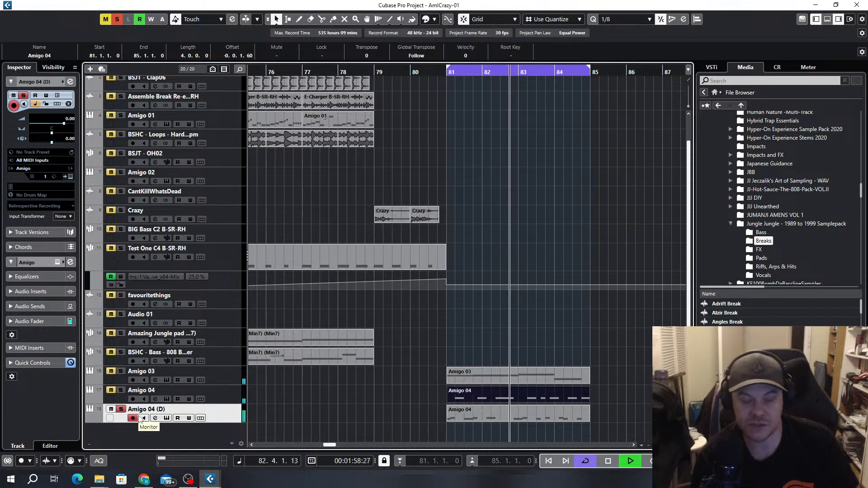
{"action": "key", "text": "space"}
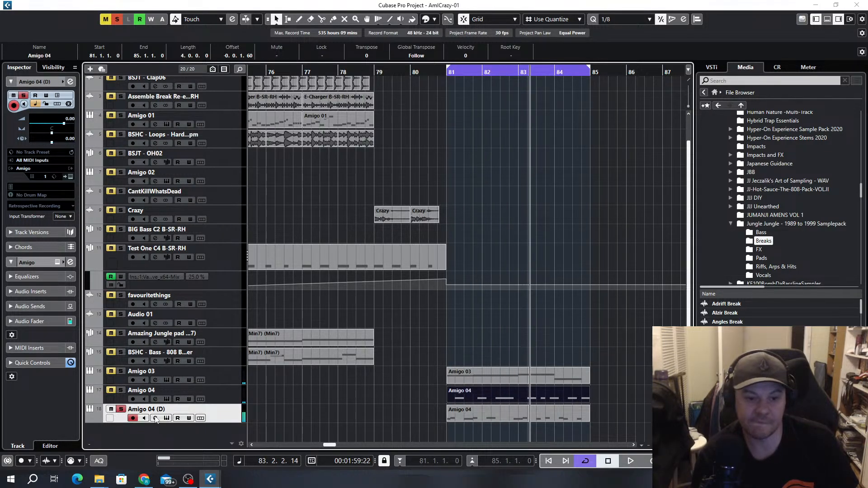
Insert the FabFilter Pro-Q equalizer in the first insert slot of the Amigo 04 (D) channel
{"action": "left_click", "coordinate": [155, 417]}
{"action": "left_click", "coordinate": [220, 148]}
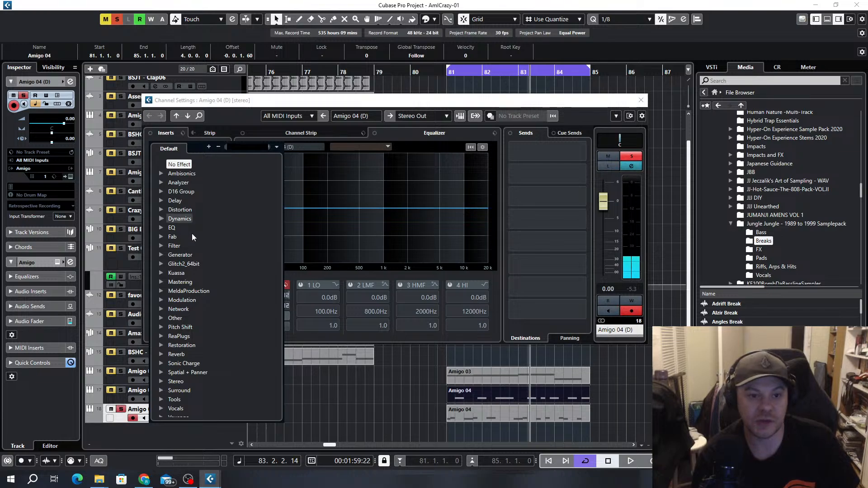
{"action": "left_click", "coordinate": [161, 227]}
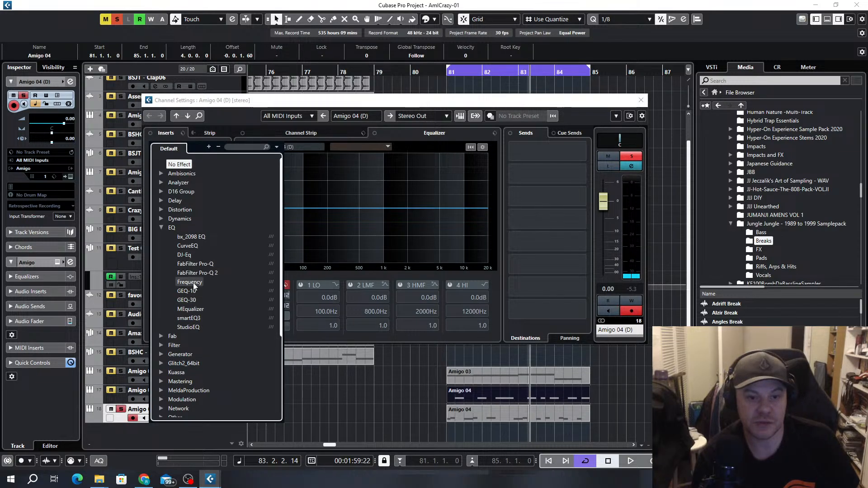
{"action": "left_click", "coordinate": [196, 265]}
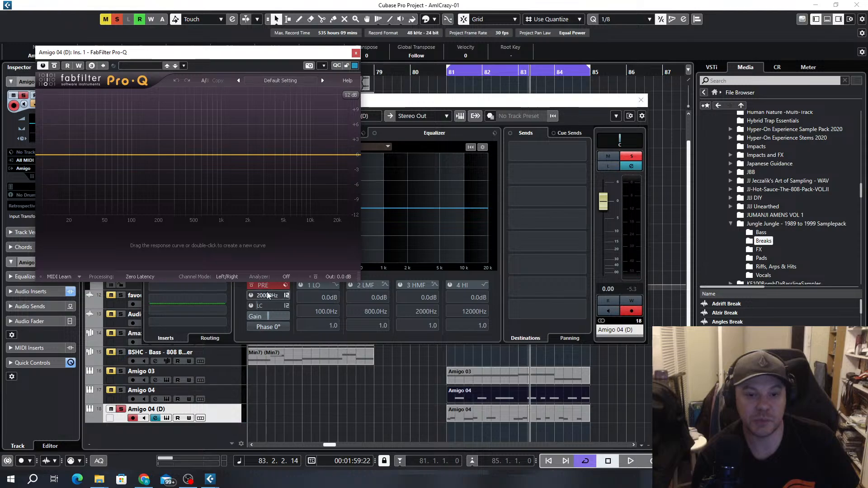
Switch Pro-Q to Mid/Side channel mode, set its analyzer to Pre+Post, and start playback
{"action": "left_click", "coordinate": [228, 276]}
{"action": "left_click", "coordinate": [239, 298]}
{"action": "left_click", "coordinate": [287, 277]}
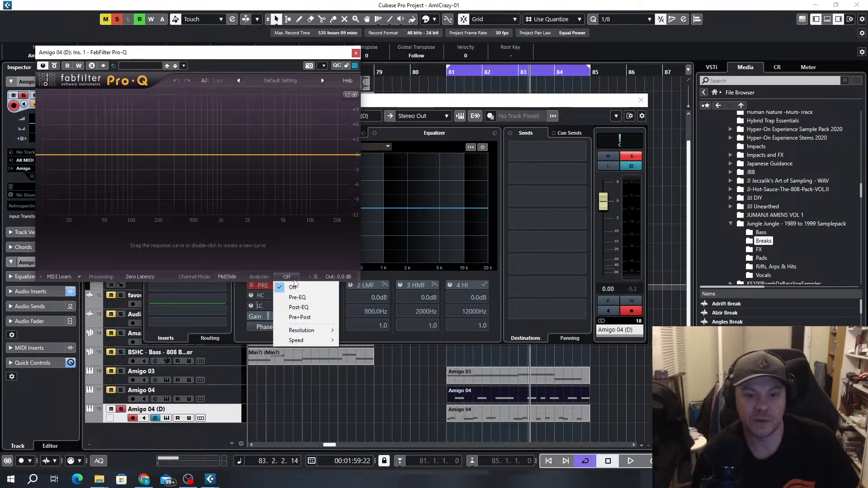
{"action": "left_click", "coordinate": [307, 317]}
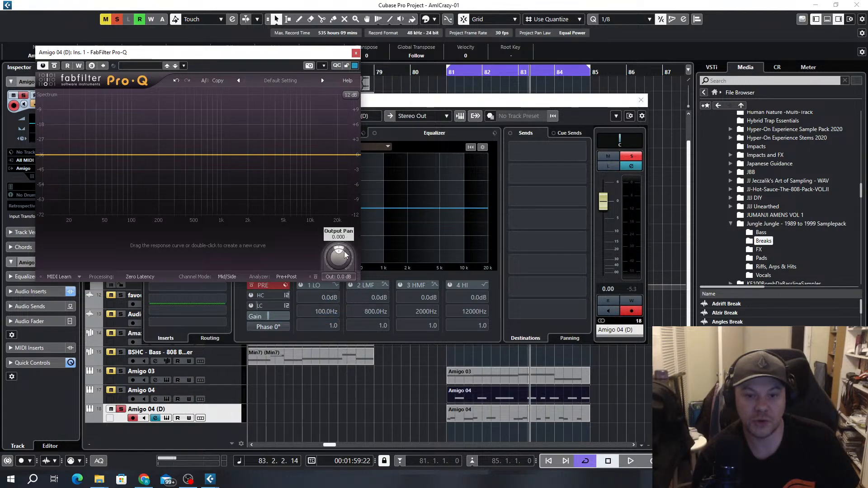
{"action": "key", "text": "space"}
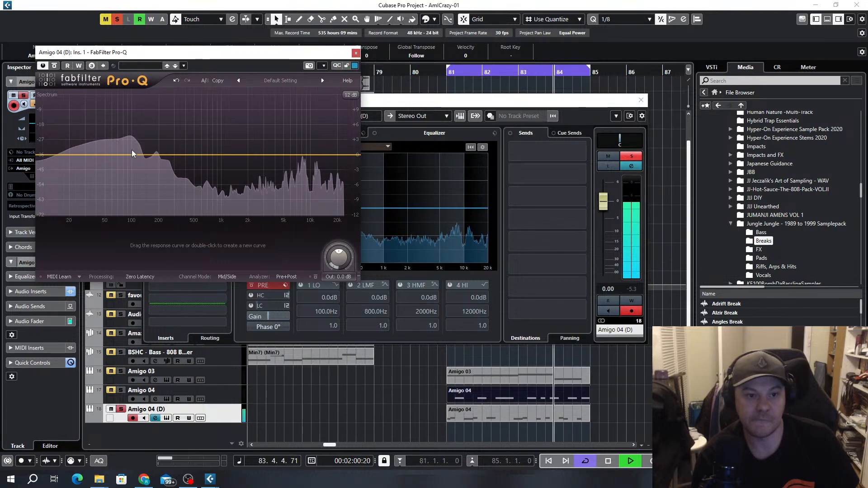
Add a bell boost of about 2.4 dB near 50 Hz and a low-shelf cut of about 7.7 dB at 10 Hz
{"action": "left_click_drag", "start_coordinate": [105, 155], "coordinate": [104, 143]}
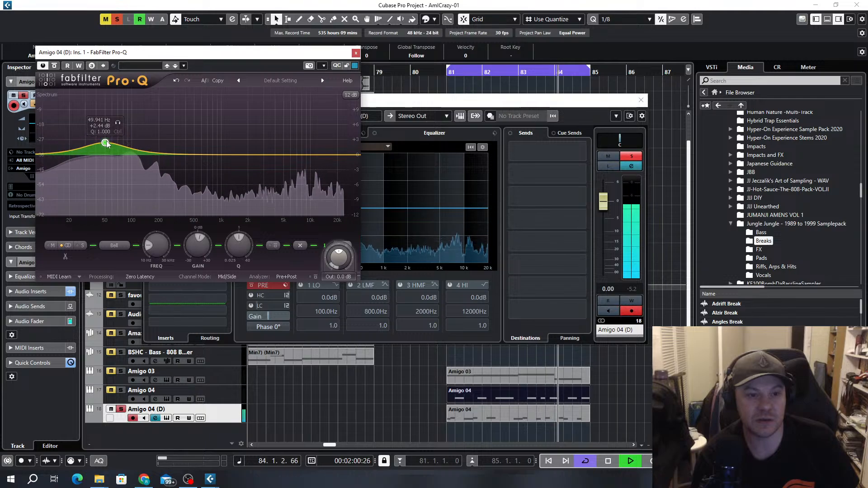
{"action": "left_click_drag", "start_coordinate": [45, 155], "coordinate": [43, 174]}
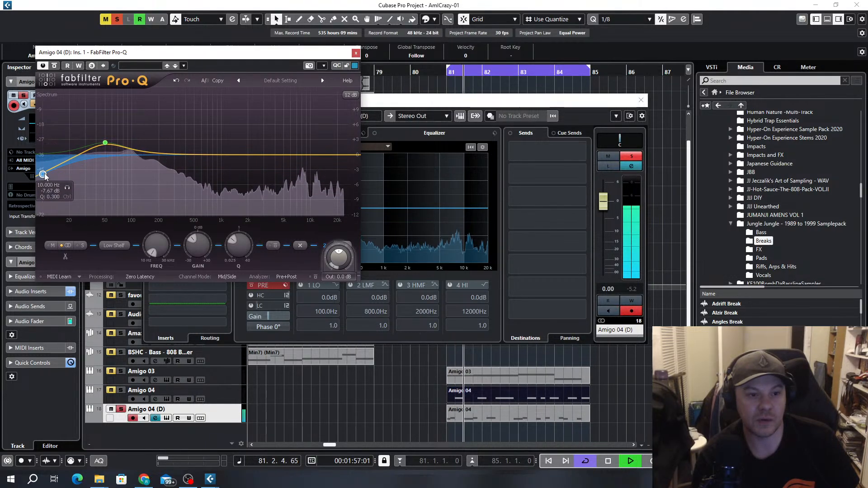
{"action": "right_click", "coordinate": [43, 174]}
{"action": "mouse_move", "coordinate": [72, 192]}
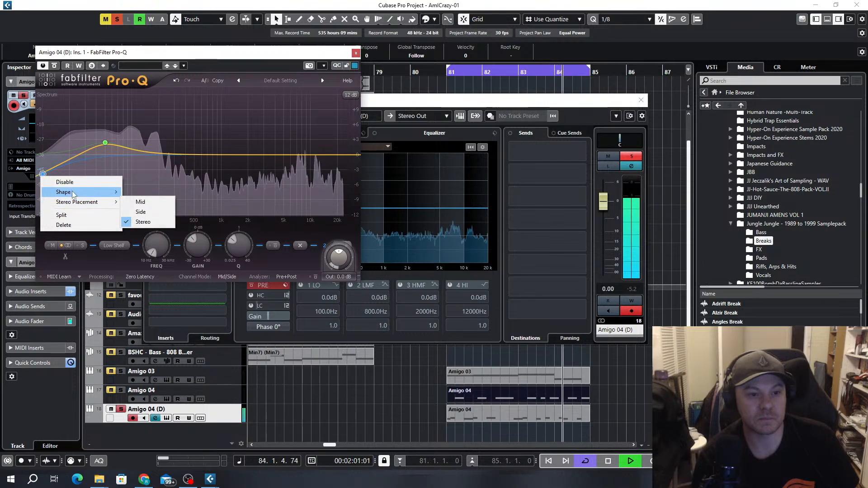
{"action": "left_click", "coordinate": [104, 256]}
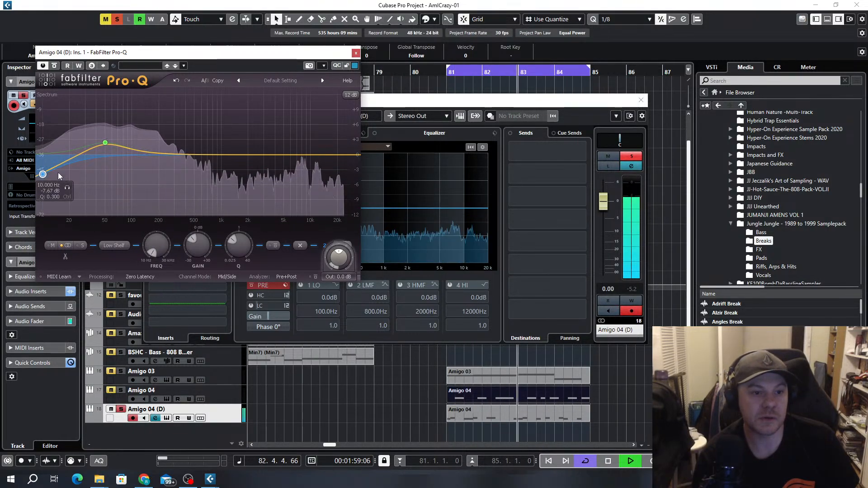
Change the low-shelf band to a 48 dB/oct Low Cut at about 19 Hz with Q about 1.08, and close Pro-Q
{"action": "right_click", "coordinate": [42, 175]}
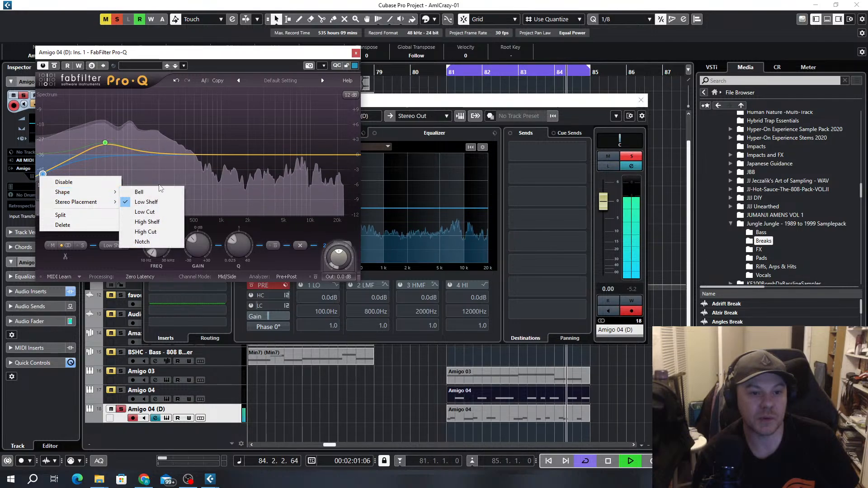
{"action": "left_click", "coordinate": [144, 202]}
{"action": "left_click", "coordinate": [114, 245]}
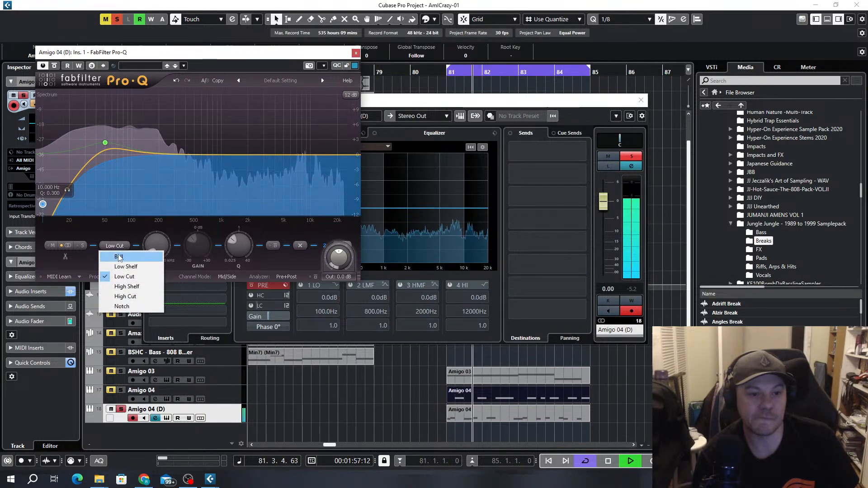
{"action": "left_click", "coordinate": [110, 257]}
{"action": "left_click", "coordinate": [110, 257]}
{"action": "left_click", "coordinate": [127, 297]}
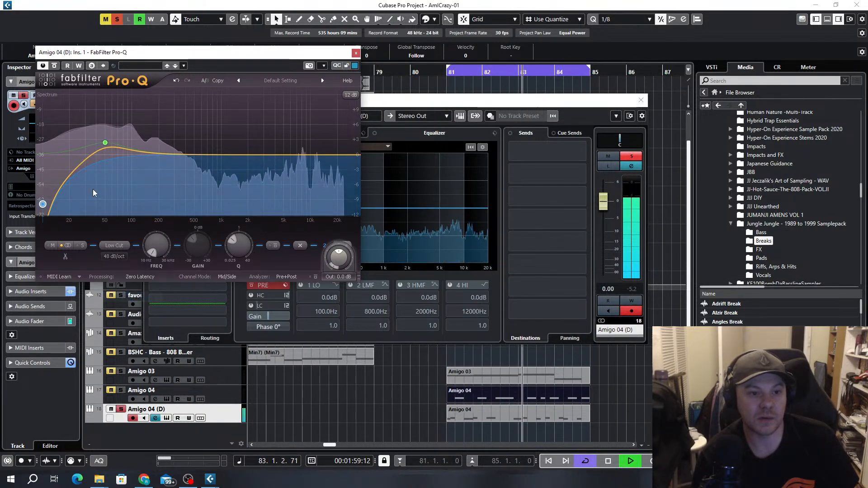
{"action": "left_click_drag", "start_coordinate": [42, 204], "coordinate": [66, 152]}
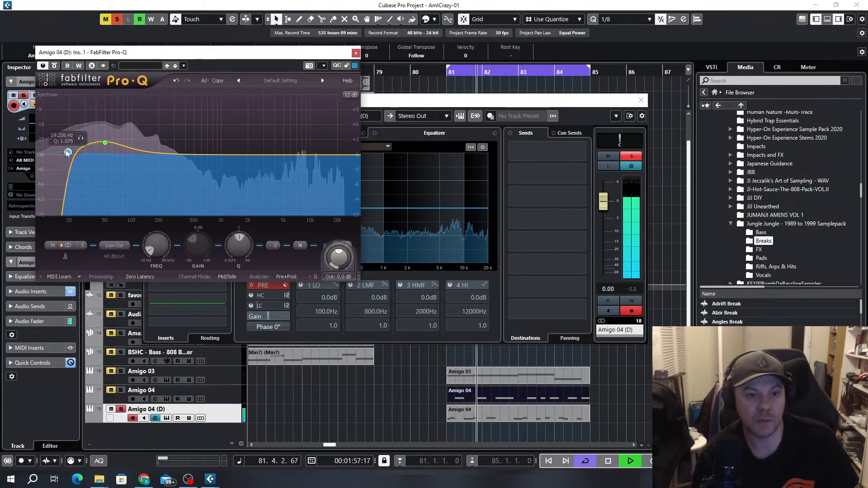
{"action": "left_click", "coordinate": [356, 54]}
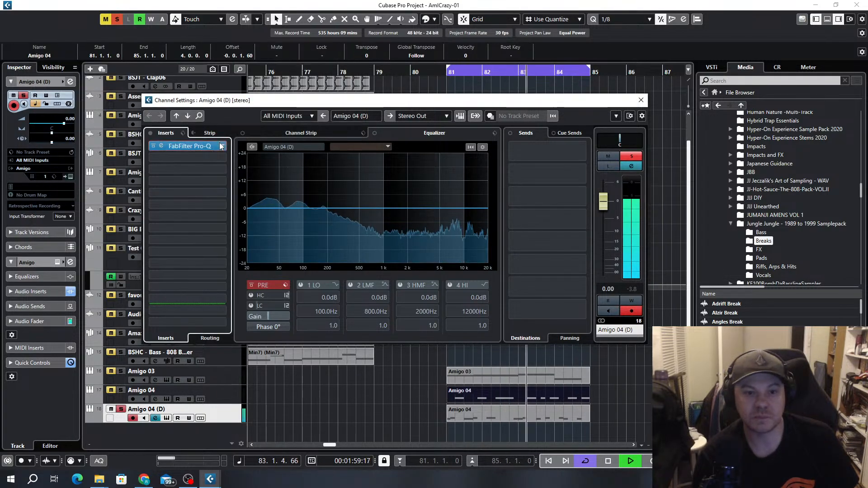
Insert the D16 Group Frontier limiter in the second insert slot of Amigo 04 (D) and set its threshold to about -12.2 dB
{"action": "left_click", "coordinate": [213, 157]}
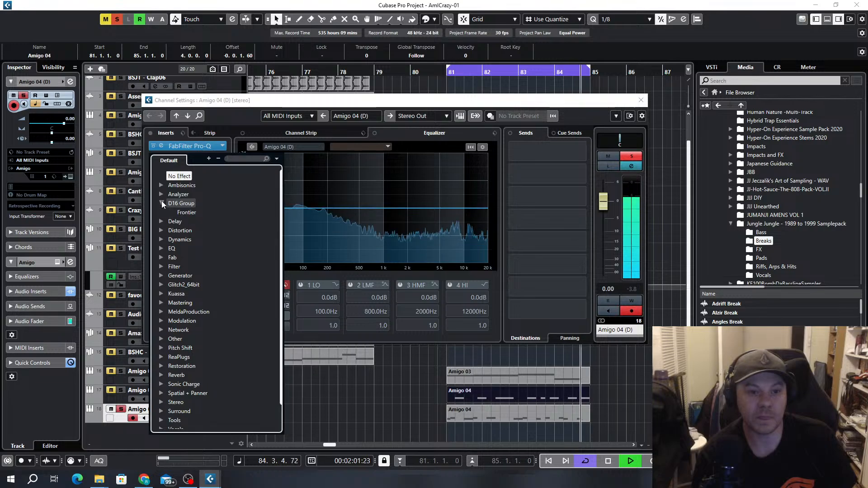
{"action": "key", "text": "Escape"}
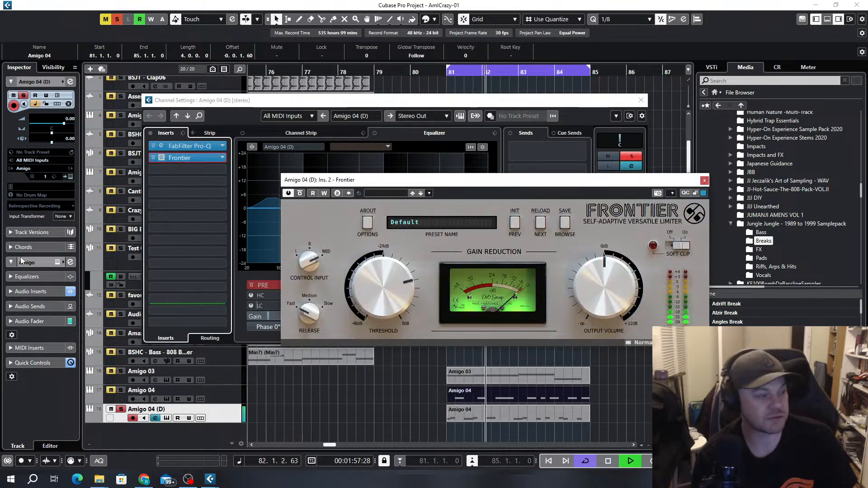
{"action": "left_click_drag", "start_coordinate": [421, 295], "coordinate": [394, 284]}
{"action": "left_click_drag", "start_coordinate": [394, 283], "coordinate": [395, 284]}
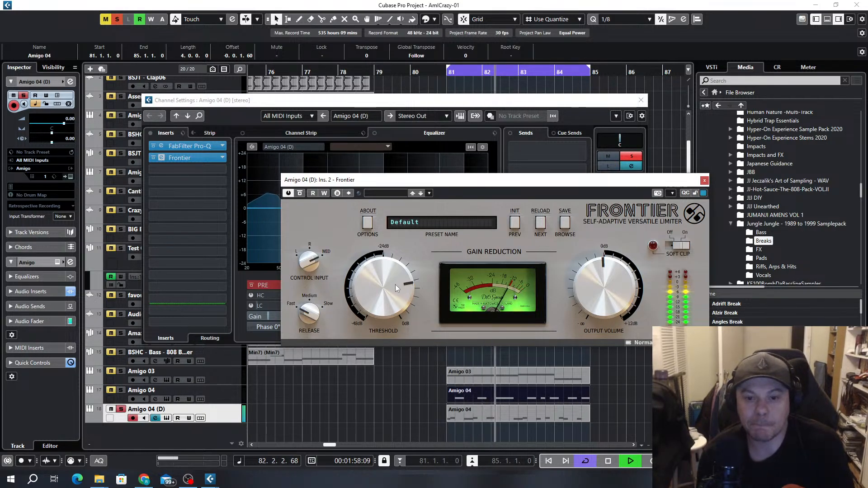
{"action": "left_click_drag", "start_coordinate": [395, 287], "coordinate": [398, 306]}
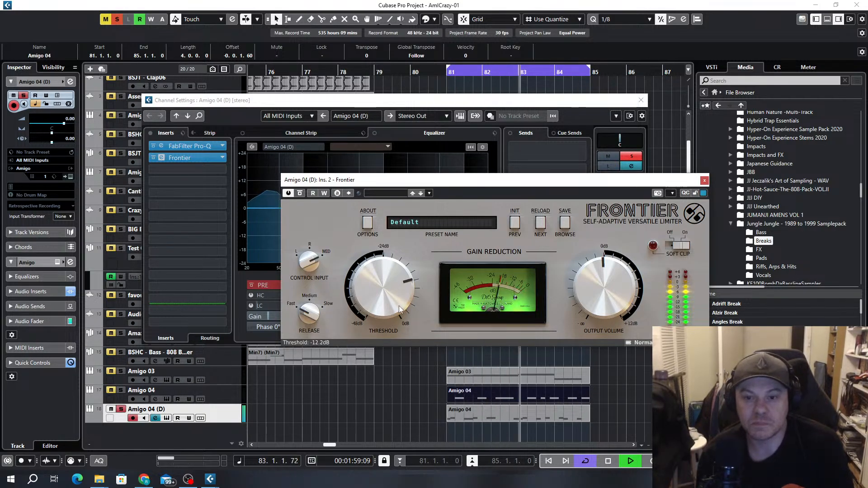
{"action": "left_click", "coordinate": [704, 181]}
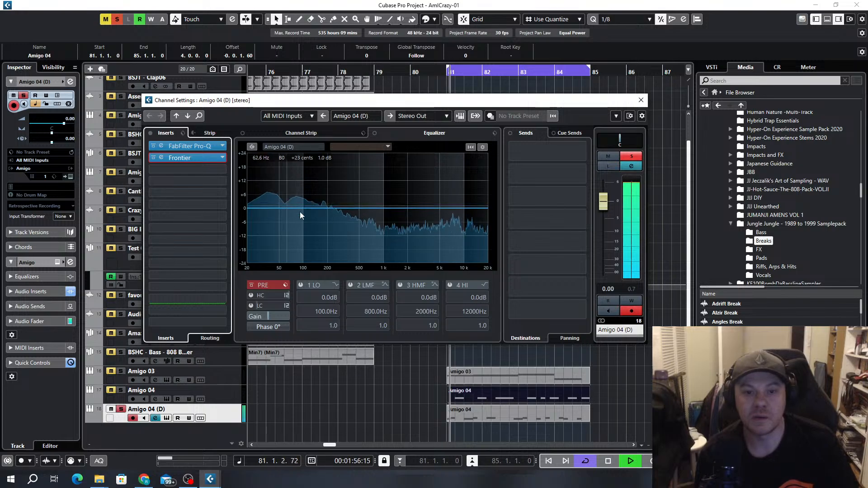
Search the effects for "x" and insert RX950 in the third insert slot of Amigo 04 (D)
{"action": "left_click", "coordinate": [208, 171]}
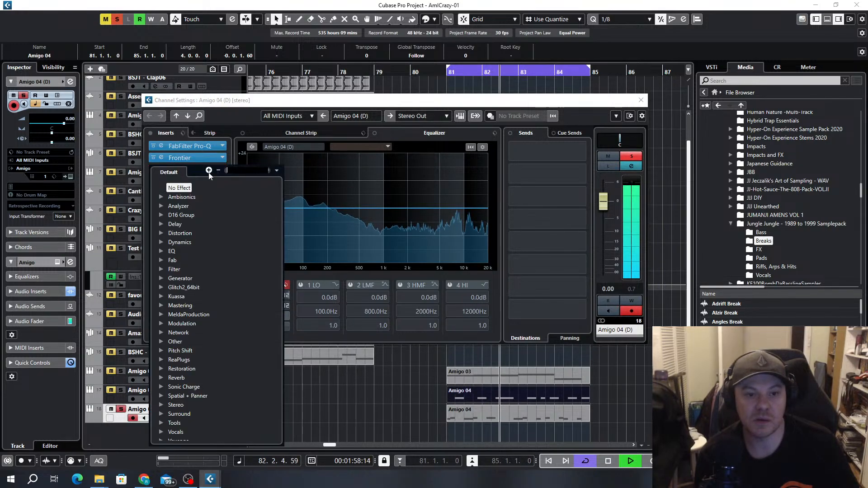
{"action": "left_click", "coordinate": [161, 251]}
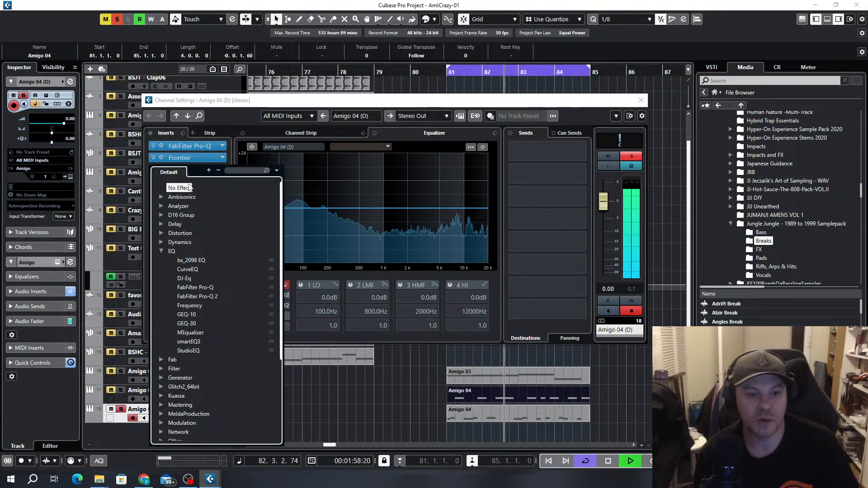
{"action": "left_click", "coordinate": [239, 169]}
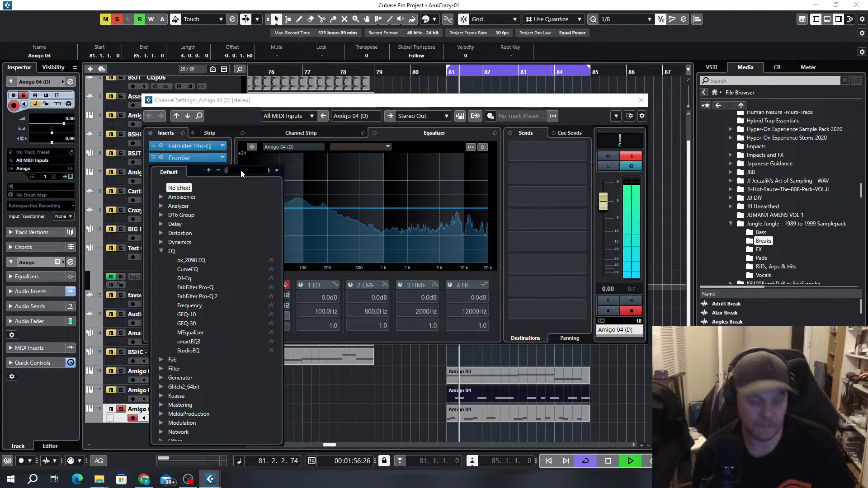
{"action": "type", "text": "x"}
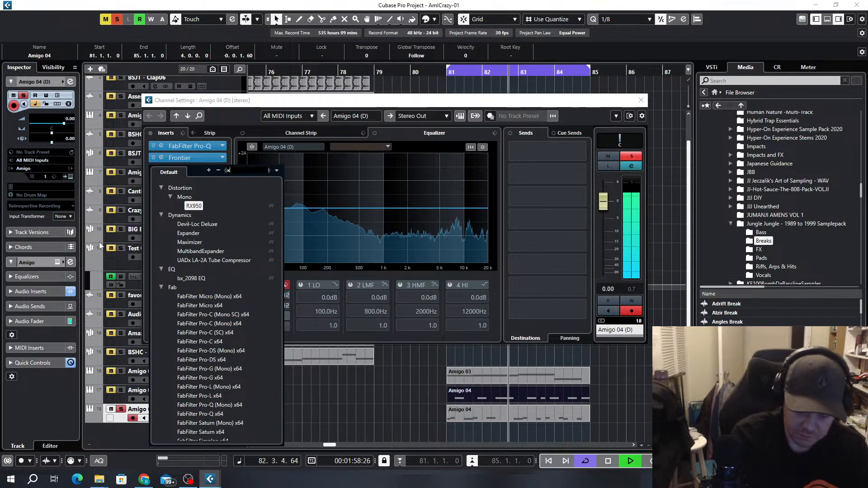
{"action": "left_click", "coordinate": [204, 209]}
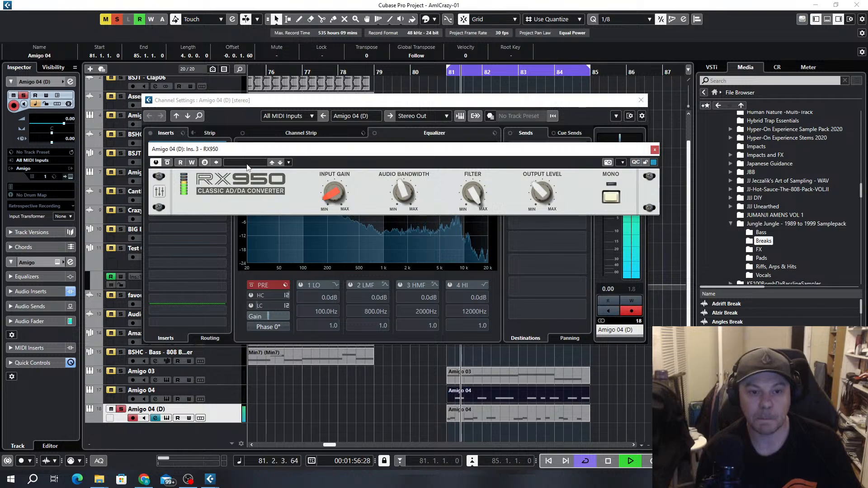
Try the RX950 presets Drums Fattener, with audio bandwidth at 7455 Hz, and Speaker Destroyer on the looping drums
{"action": "left_click", "coordinate": [247, 164]}
{"action": "double_click", "coordinate": [264, 223]}
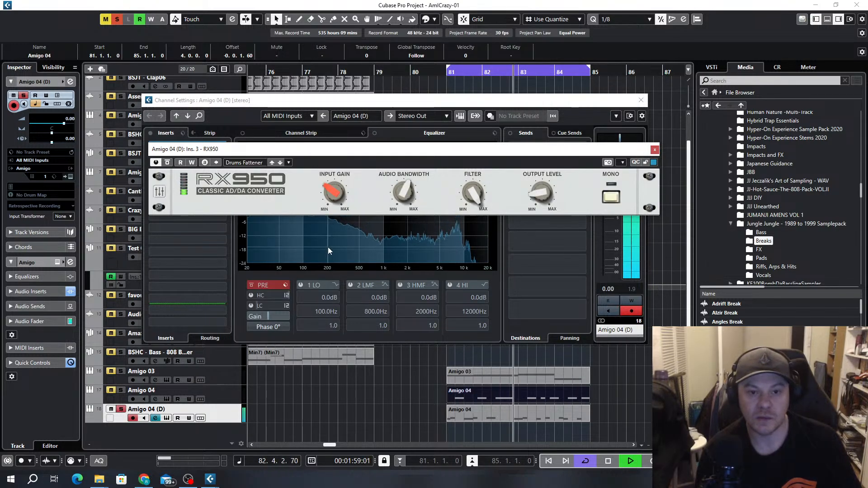
{"action": "mouse_move", "coordinate": [526, 189]}
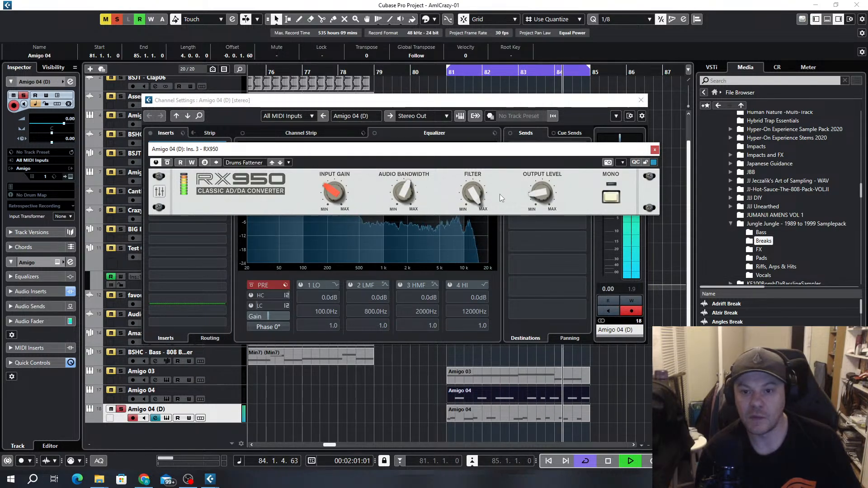
{"action": "mouse_move", "coordinate": [471, 208]}
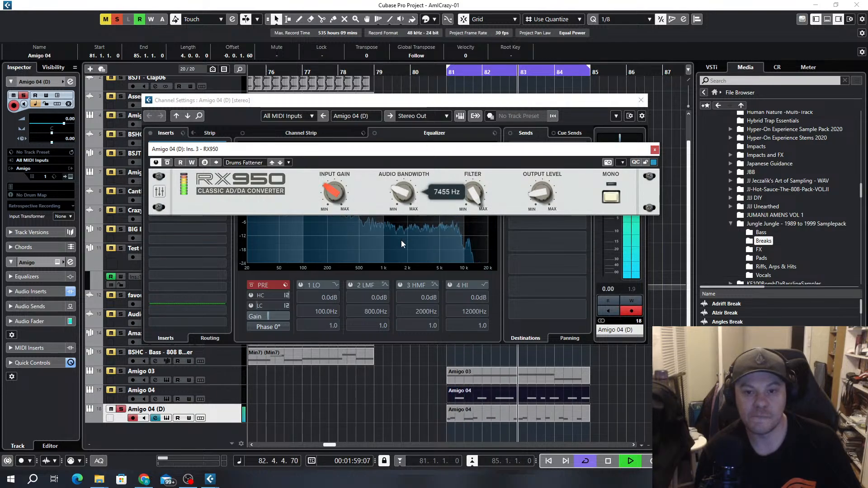
{"action": "left_click", "coordinate": [246, 163]}
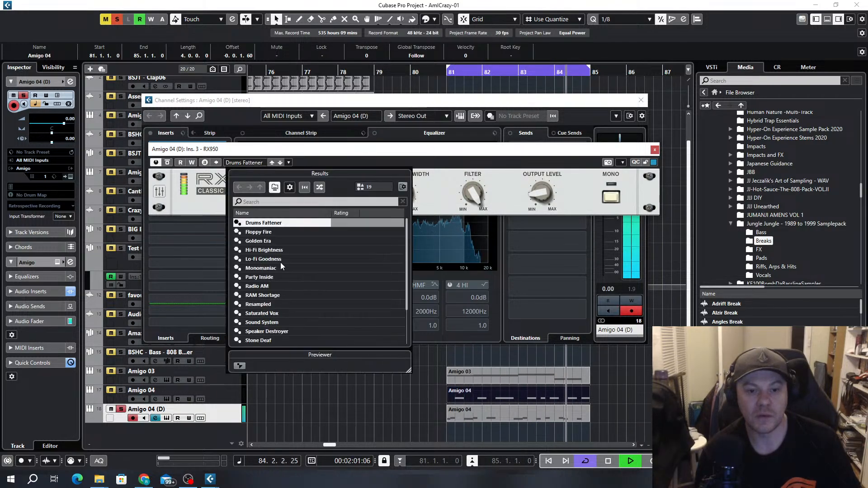
{"action": "double_click", "coordinate": [267, 331]}
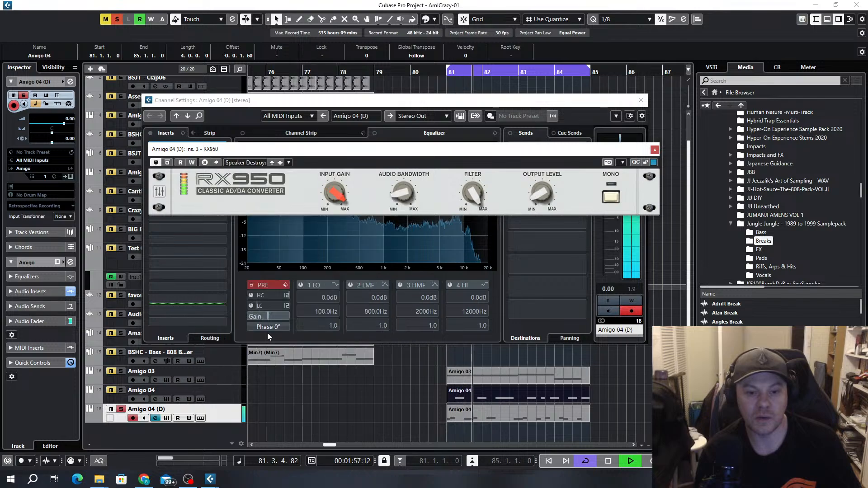
Step through the RX950 presets to Monomaniac and close the plug-in and the Amigo 04 (D) channel settings
{"action": "left_click", "coordinate": [272, 162]}
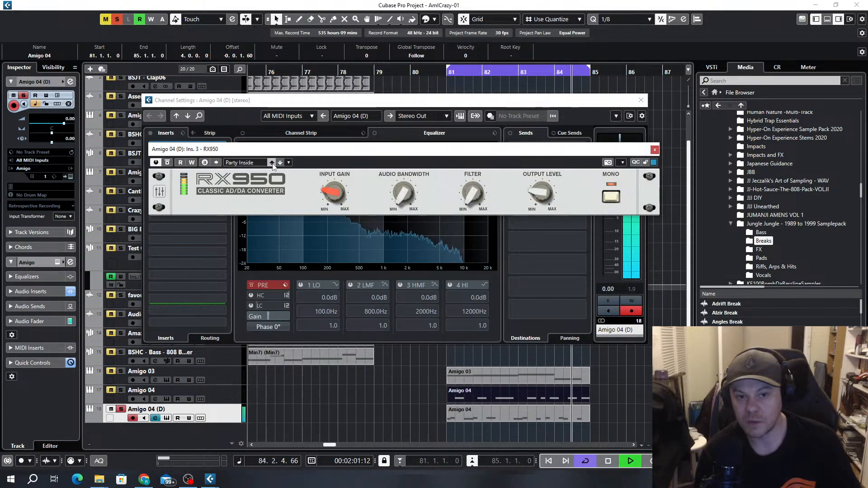
{"action": "left_click", "coordinate": [281, 163]}
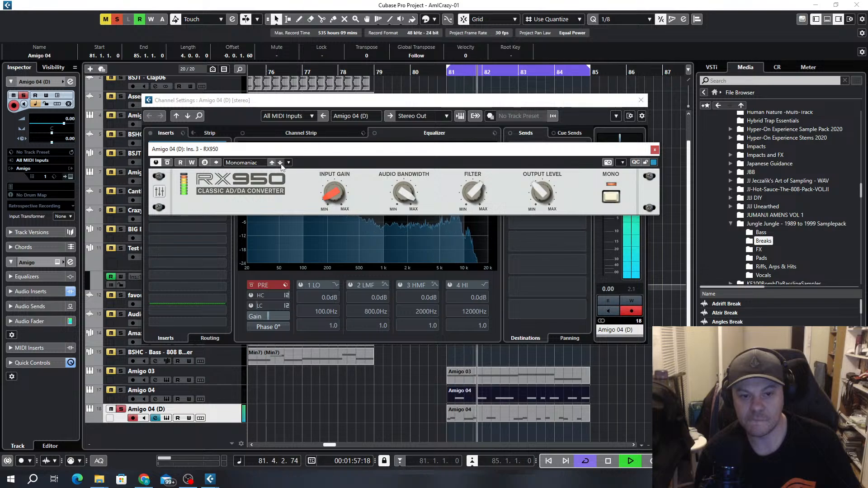
{"action": "mouse_move", "coordinate": [551, 196]}
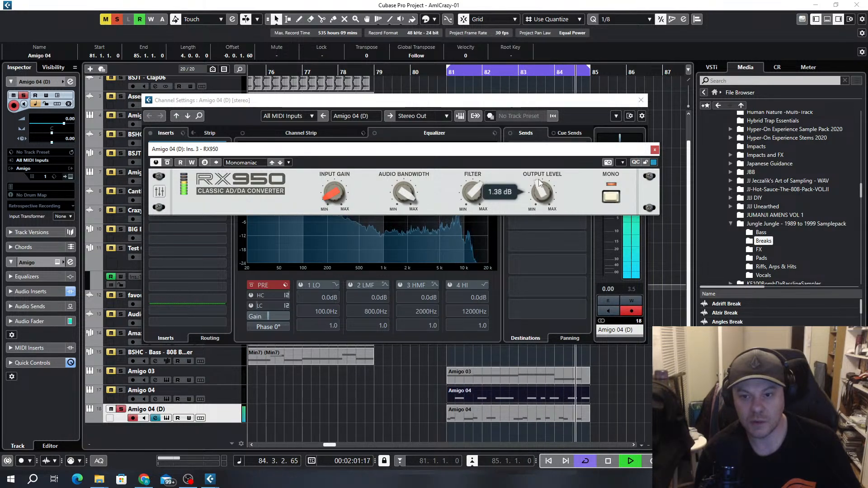
{"action": "left_click", "coordinate": [654, 149]}
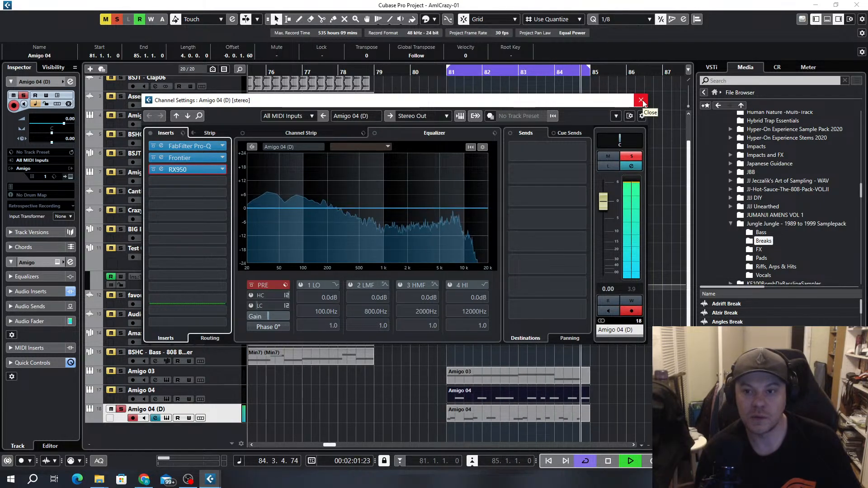
{"action": "left_click", "coordinate": [641, 100]}
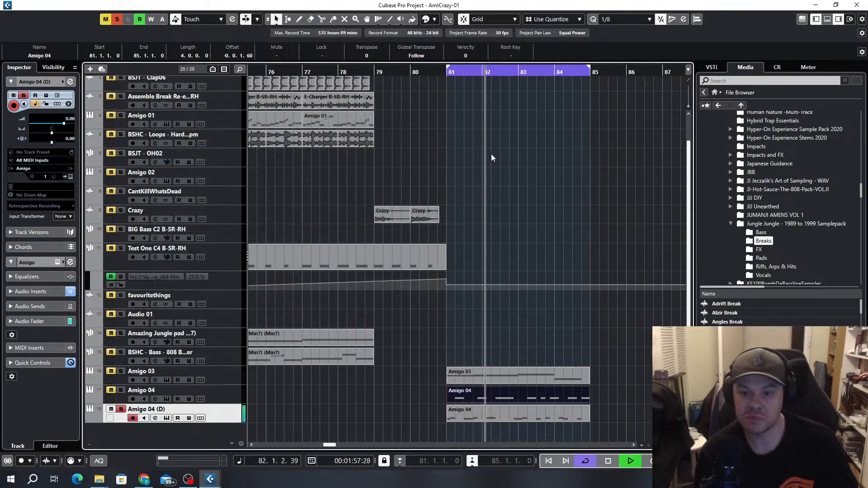
Search the effects for "rx" and insert RX950 in the first insert slot of Amigo 04
{"action": "left_click", "coordinate": [240, 391]}
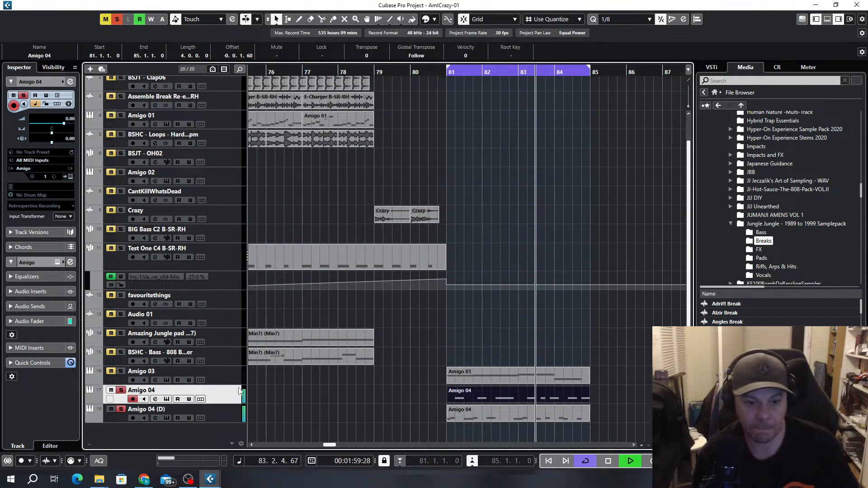
{"action": "left_click", "coordinate": [155, 399]}
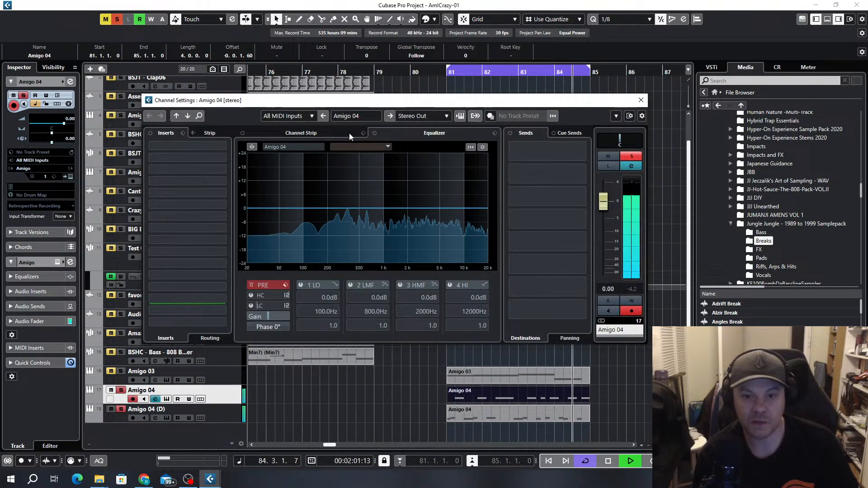
{"action": "left_click", "coordinate": [225, 157]}
{"action": "type", "text": "rx"}
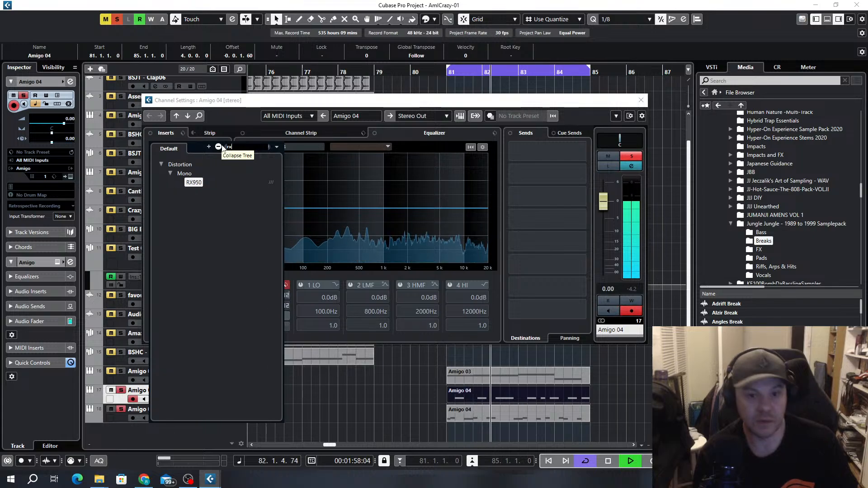
{"action": "left_click", "coordinate": [196, 182]}
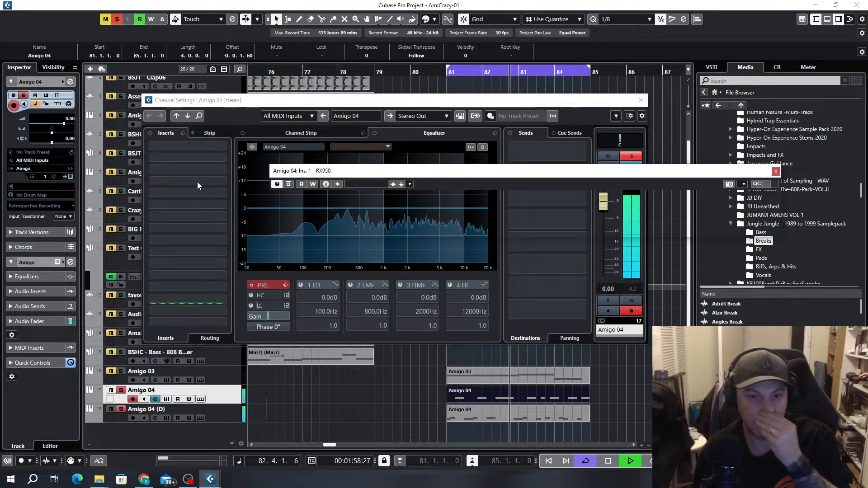
Load the Drums Fattener preset in Amigo 04's RX950 and close the plug-in
{"action": "left_click", "coordinate": [377, 186]}
{"action": "scroll", "coordinate": [391, 271], "scroll_direction": "up", "scroll_amount": 3}
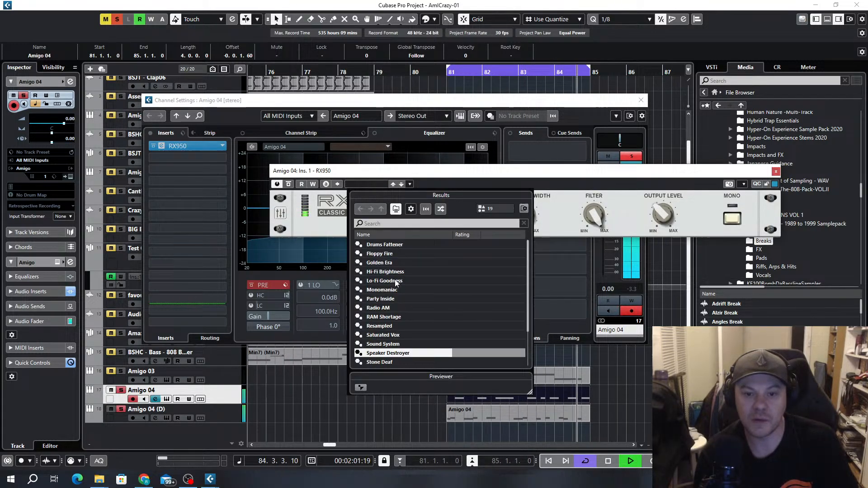
{"action": "double_click", "coordinate": [385, 245]}
{"action": "left_click", "coordinate": [776, 171]}
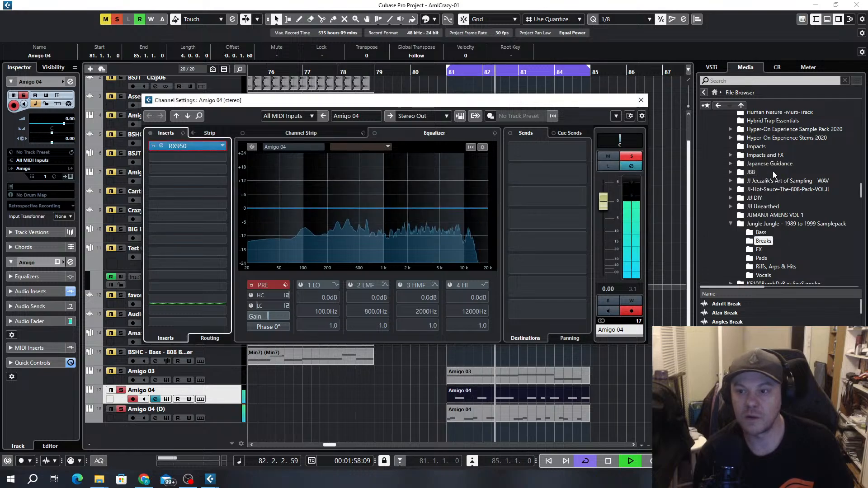
Search the effects for "sie" and insert Sie-Q in the second insert slot of Amigo 04
{"action": "left_click", "coordinate": [206, 146]}
{"action": "type", "text": "sie"}
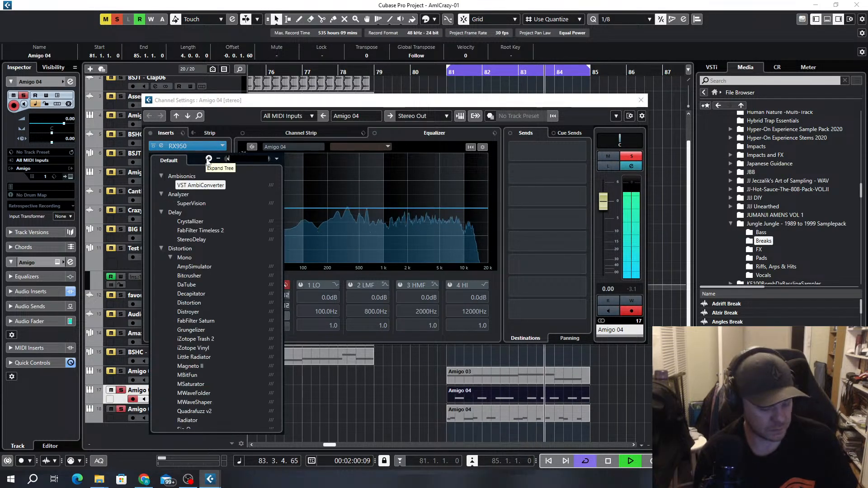
{"action": "key", "text": "Escape"}
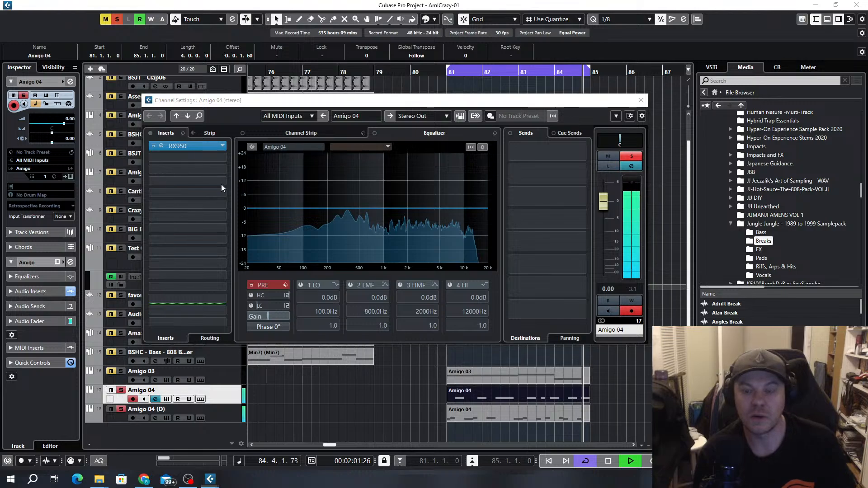
{"action": "left_click", "coordinate": [188, 157]}
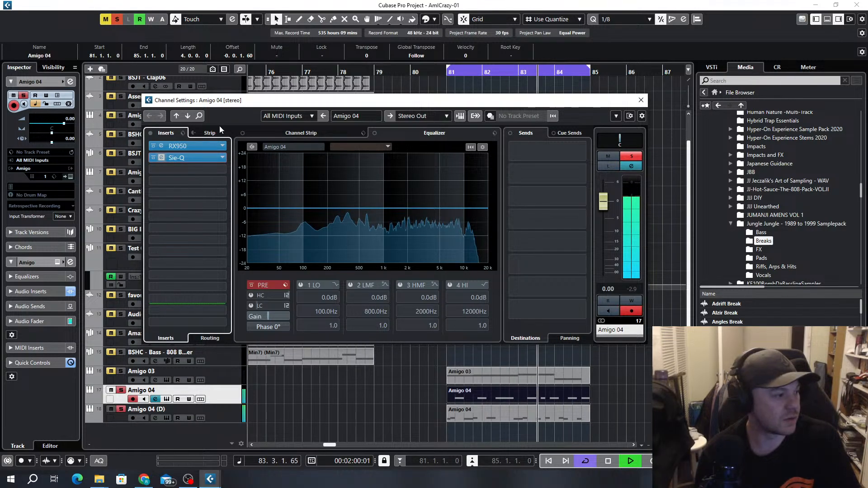
{"action": "left_click", "coordinate": [180, 158]}
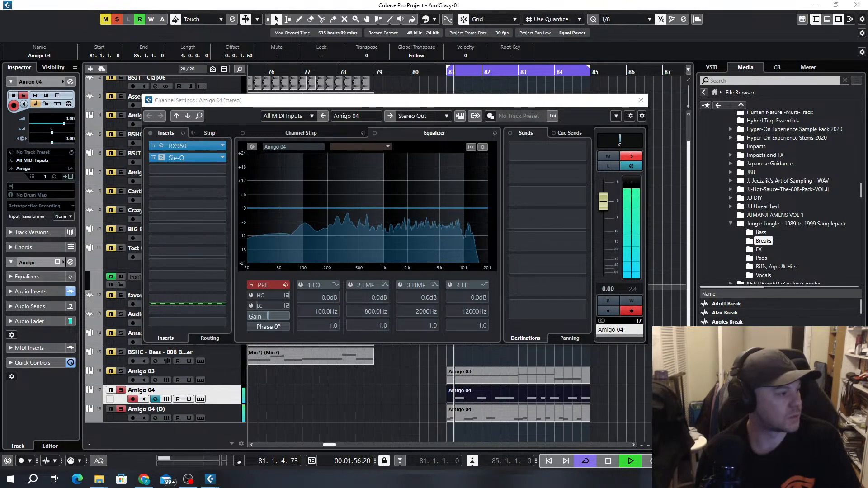
Lower the Sie-Q mid-band frequency, boost the high band slightly and close the plug-in
{"action": "left_click_drag", "start_coordinate": [381, 166], "coordinate": [370, 168]}
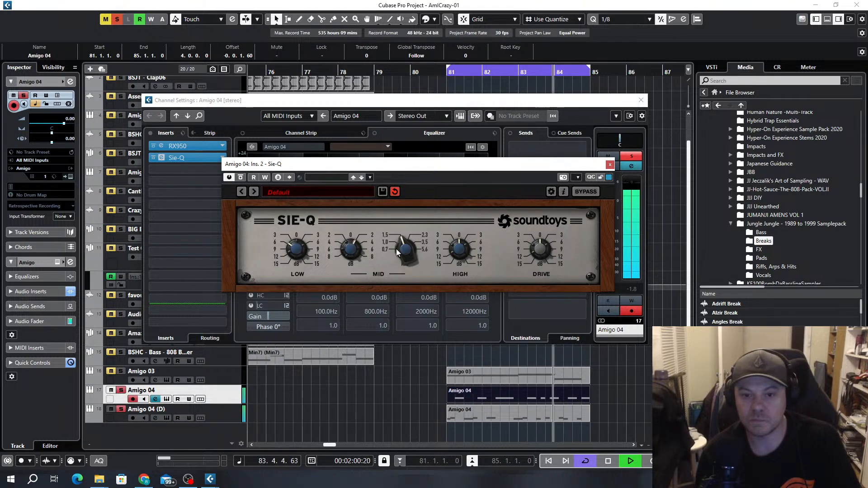
{"action": "left_click_drag", "start_coordinate": [398, 237], "coordinate": [394, 245]}
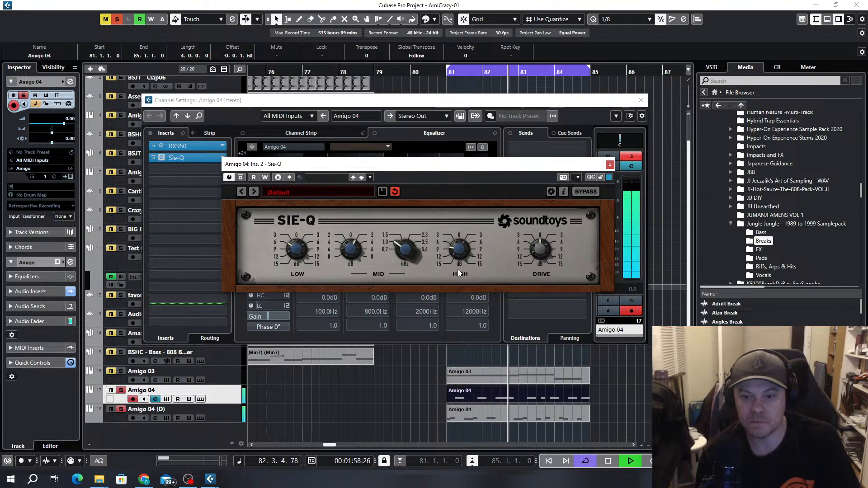
{"action": "left_click_drag", "start_coordinate": [451, 238], "coordinate": [450, 231]}
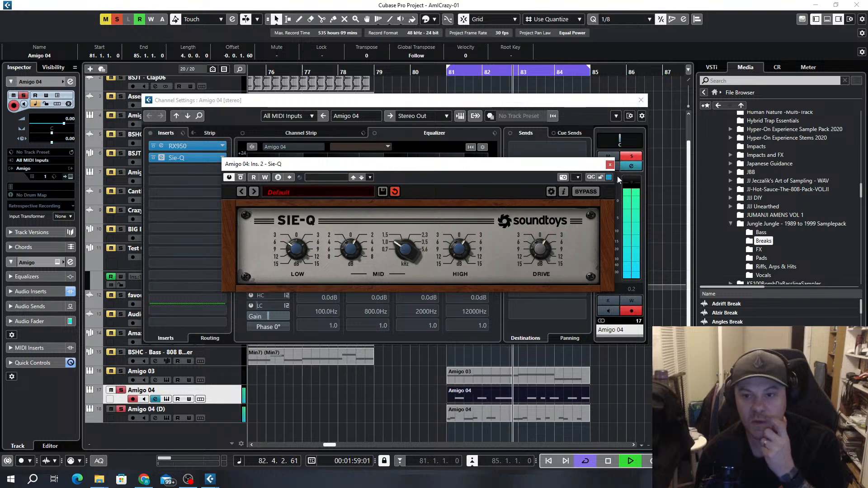
{"action": "left_click", "coordinate": [610, 164]}
Search the effects for "rev" and insert the SuperPlate reverb in the third insert slot of Amigo 04
{"action": "left_click", "coordinate": [219, 170]}
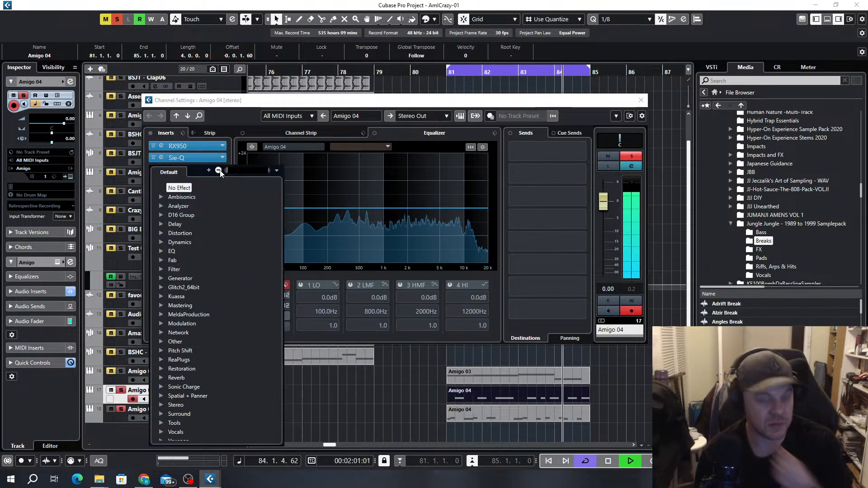
{"action": "left_click", "coordinate": [219, 170]}
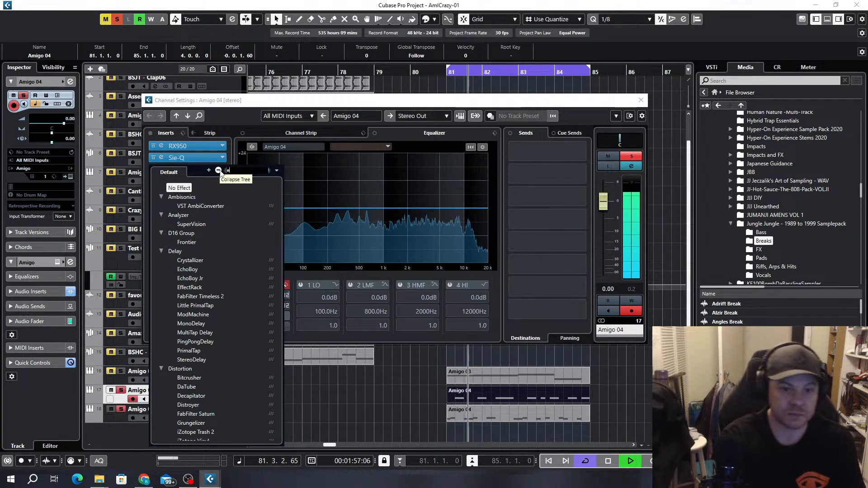
{"action": "type", "text": "rev"}
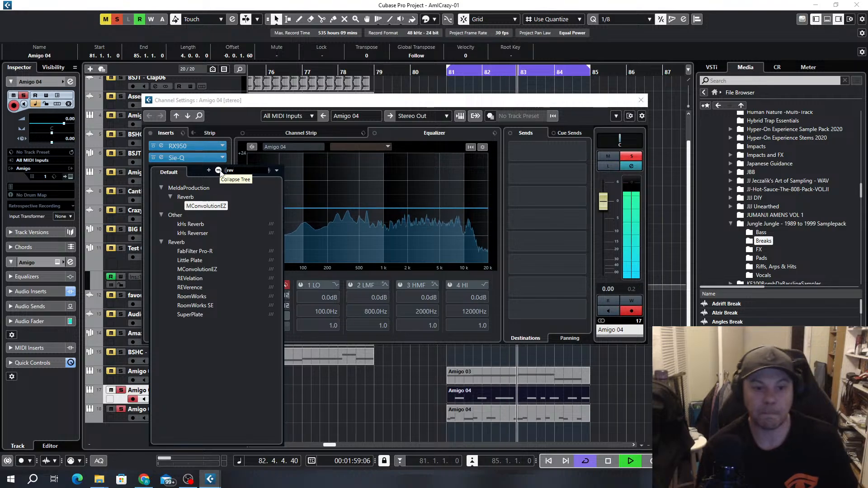
{"action": "left_click", "coordinate": [193, 313]}
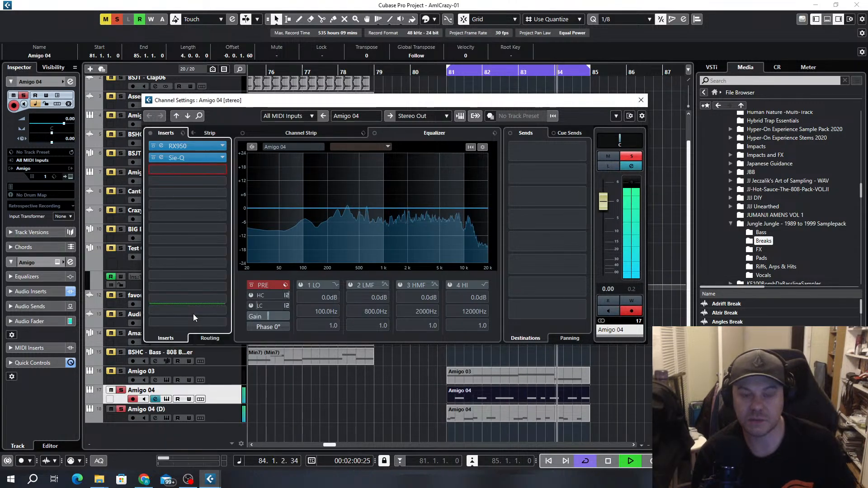
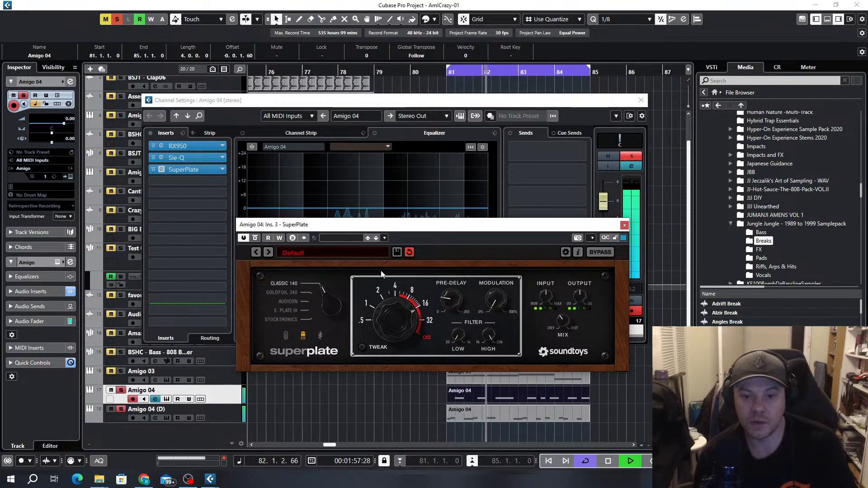
Load SuperPlate's Close Drum Space preset, compare it with bypass, and close the plug-in and the Amigo 04 channel settings
{"action": "left_click", "coordinate": [341, 252]}
{"action": "mouse_move", "coordinate": [305, 293]}
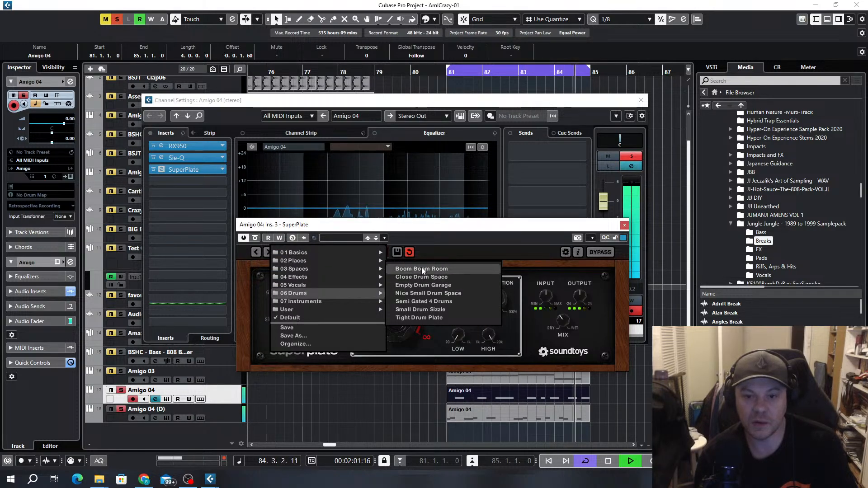
{"action": "left_click", "coordinate": [416, 277]}
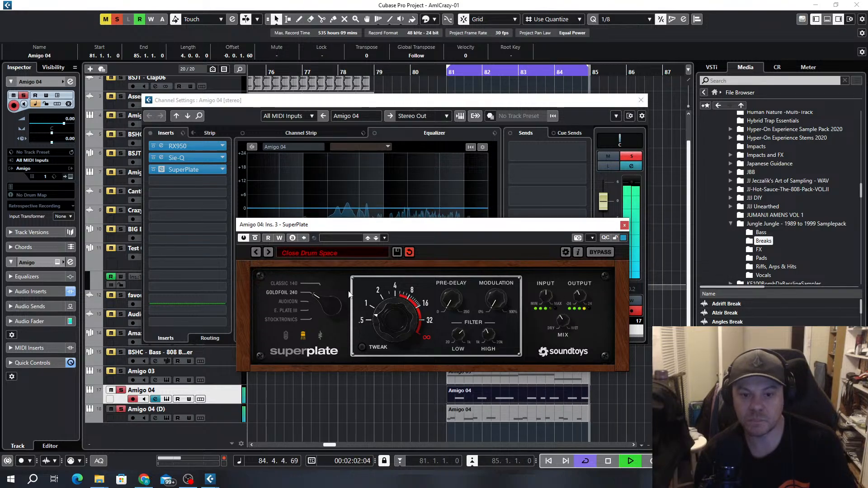
{"action": "left_click", "coordinate": [256, 238]}
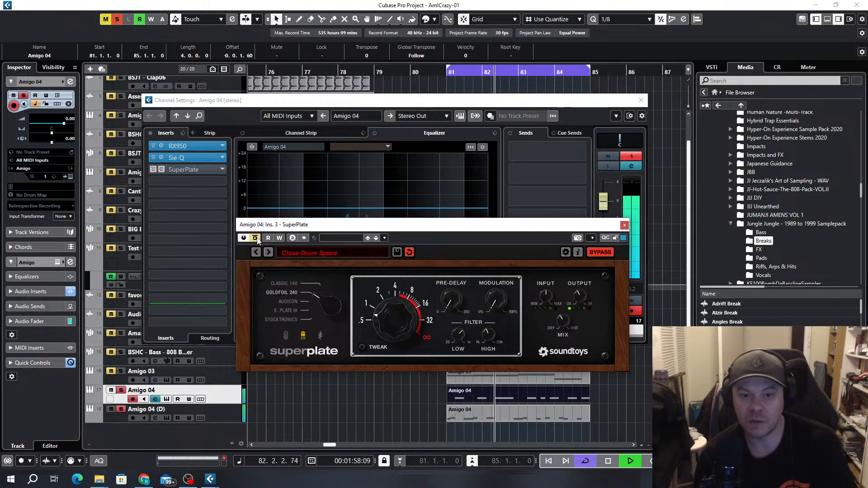
{"action": "left_click", "coordinate": [256, 238]}
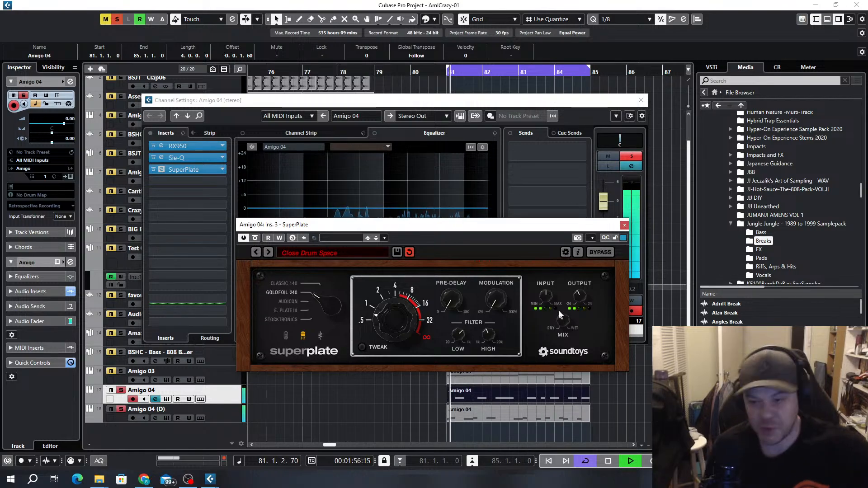
{"action": "left_click", "coordinate": [624, 226]}
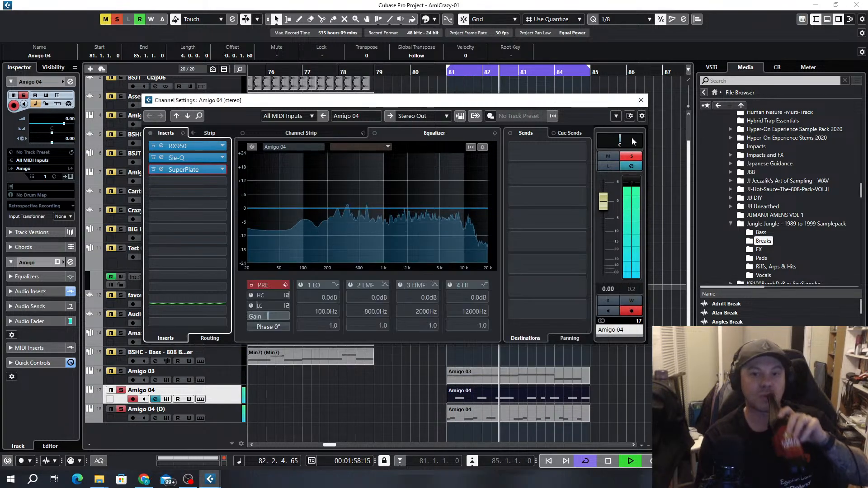
{"action": "left_click", "coordinate": [641, 100]}
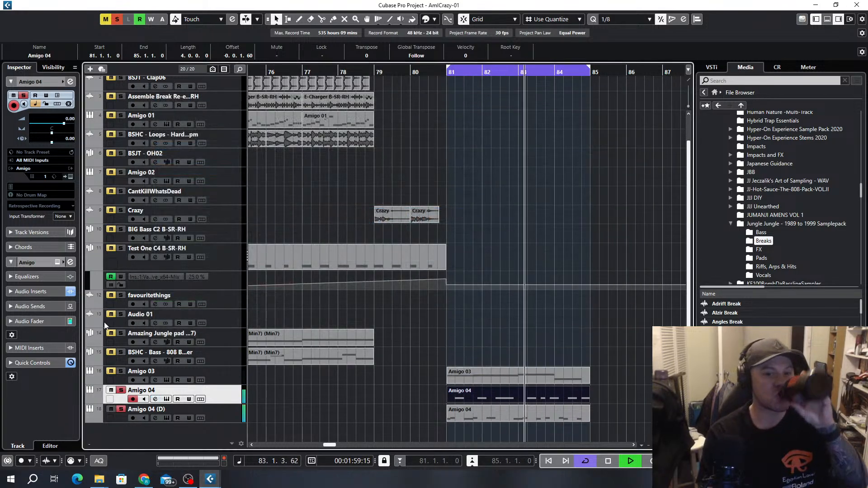
Solo Amigo 03 alongside the two Amigo 04 tracks and duplicate its four-bar part to bar 85
{"action": "left_click", "coordinate": [121, 372]}
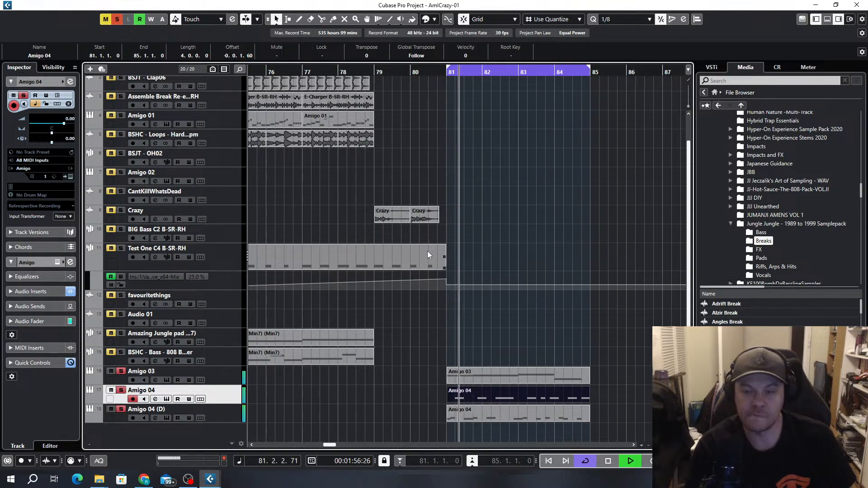
{"action": "scroll", "coordinate": [636, 364], "scroll_direction": "down", "scroll_amount": 3}
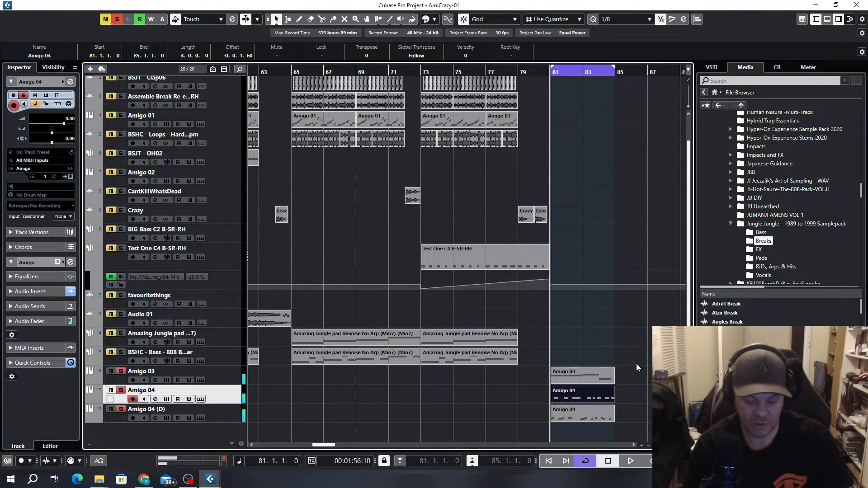
{"action": "key", "text": "space"}
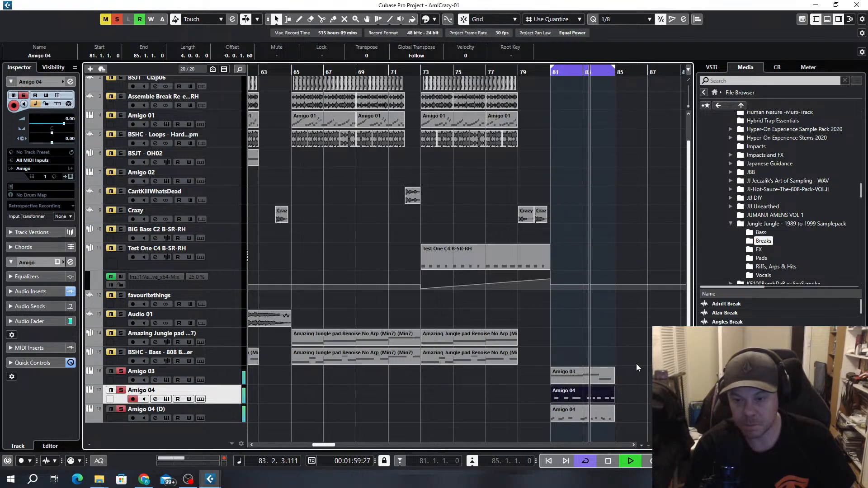
{"action": "left_click_drag", "start_coordinate": [584, 376], "coordinate": [566, 373]}
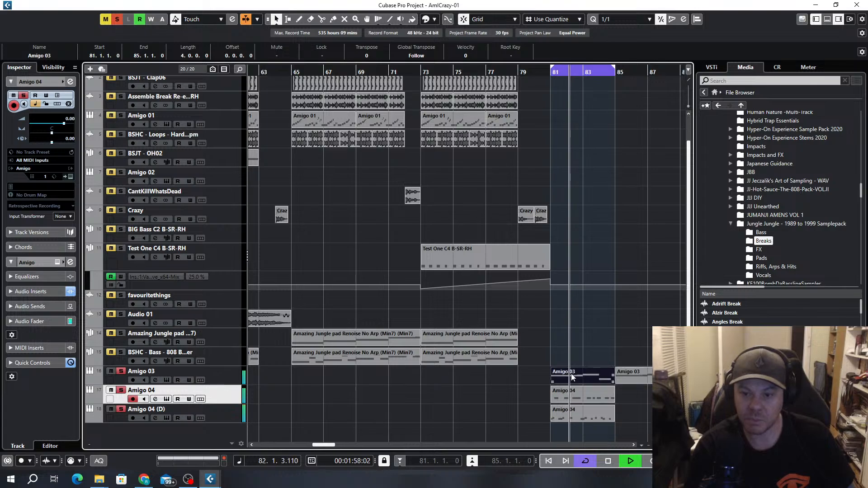
Open the Amigo 03 part at bar 81 for note editing and move its three notes to C3, D3 and D#3
{"action": "double_click", "coordinate": [566, 374]}
{"action": "key", "text": "g"}
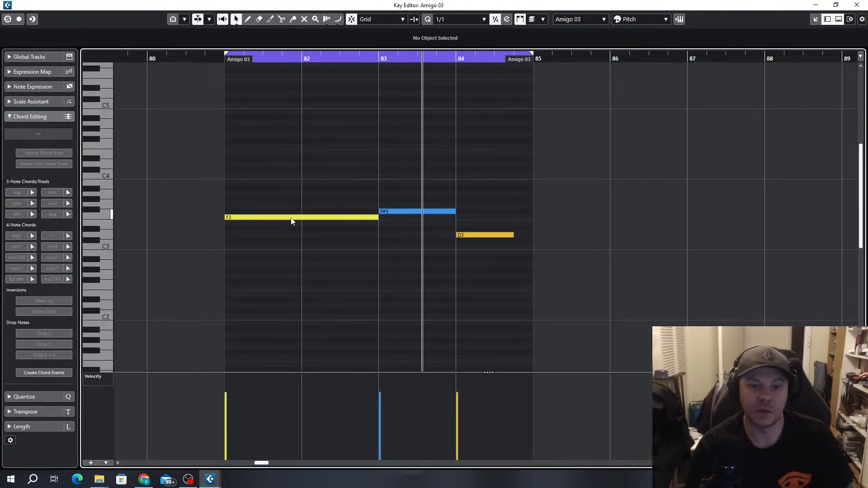
{"action": "left_click", "coordinate": [291, 218]}
{"action": "key", "text": "Down"}
{"action": "key", "text": "Down"}
{"action": "key", "text": "Down"}
{"action": "key", "text": "Down"}
{"action": "key", "text": "Down"}
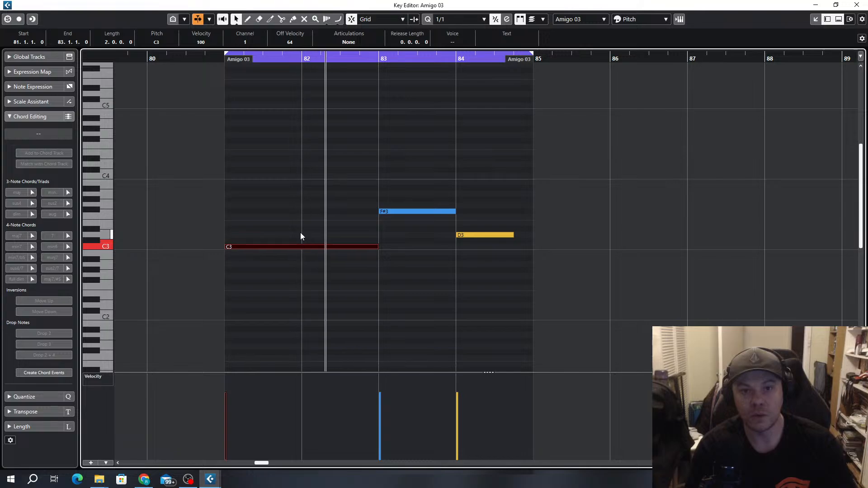
{"action": "left_click_drag", "start_coordinate": [402, 212], "coordinate": [411, 235]}
{"action": "left_click", "coordinate": [494, 235]}
{"action": "key", "text": "Up"}
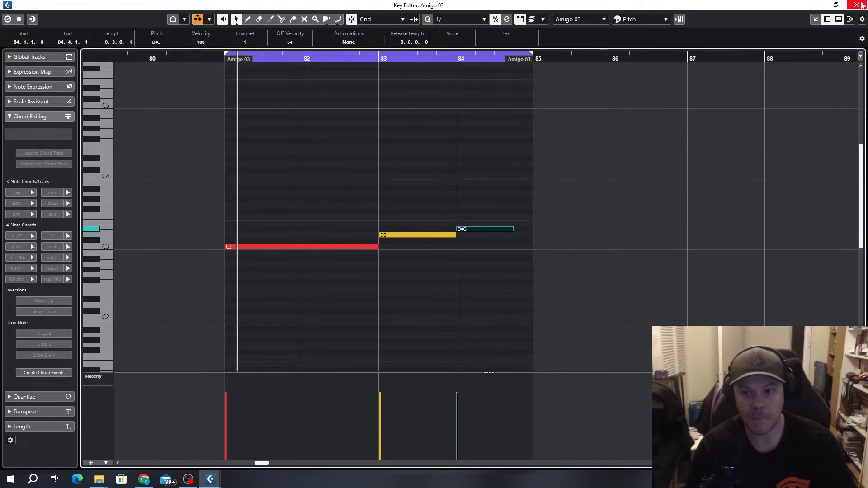
Raise the first note of the Amigo 03 part to F3 and close the Key Editor
{"action": "left_click", "coordinate": [264, 247]}
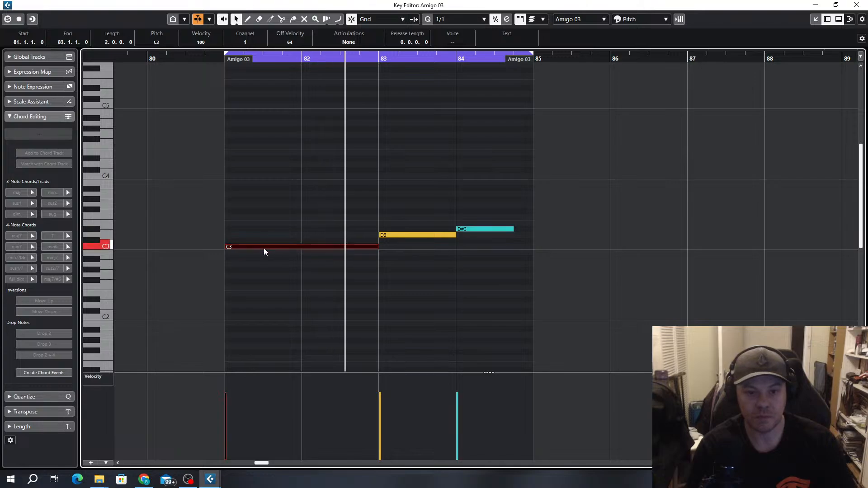
{"action": "key", "text": "Up"}
{"action": "key", "text": "Up"}
{"action": "key", "text": "Up"}
{"action": "key", "text": "Up"}
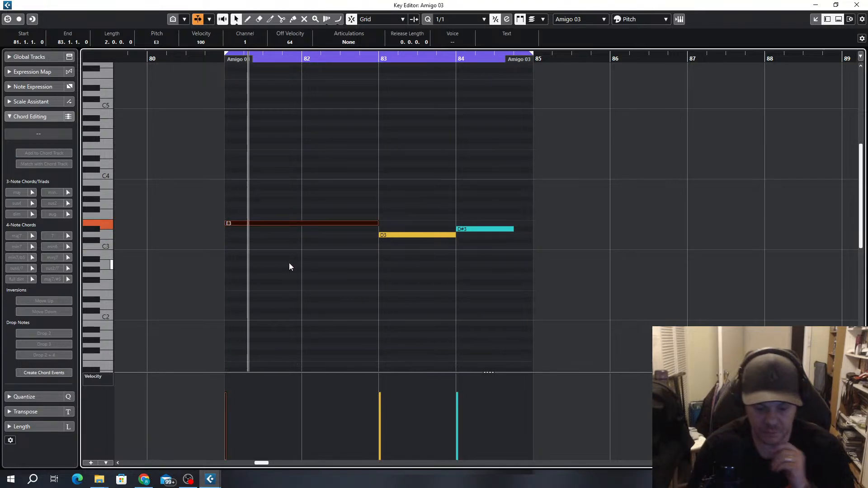
{"action": "key", "text": "Up"}
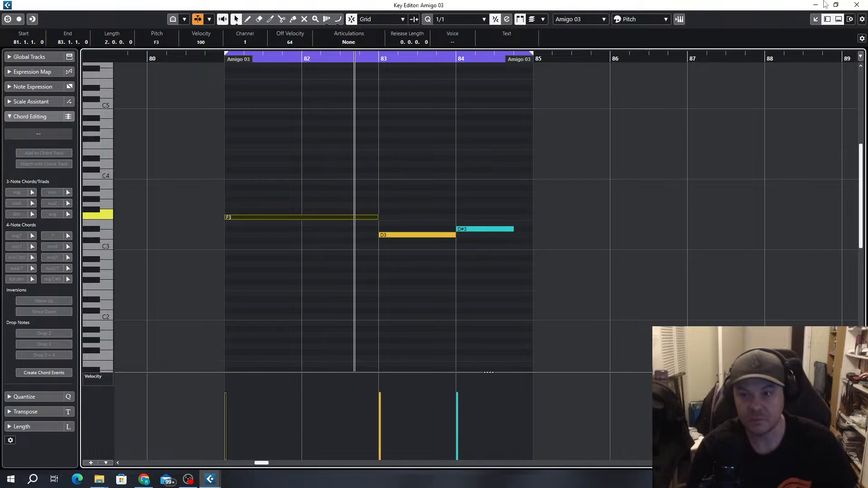
{"action": "left_click", "coordinate": [858, 5]}
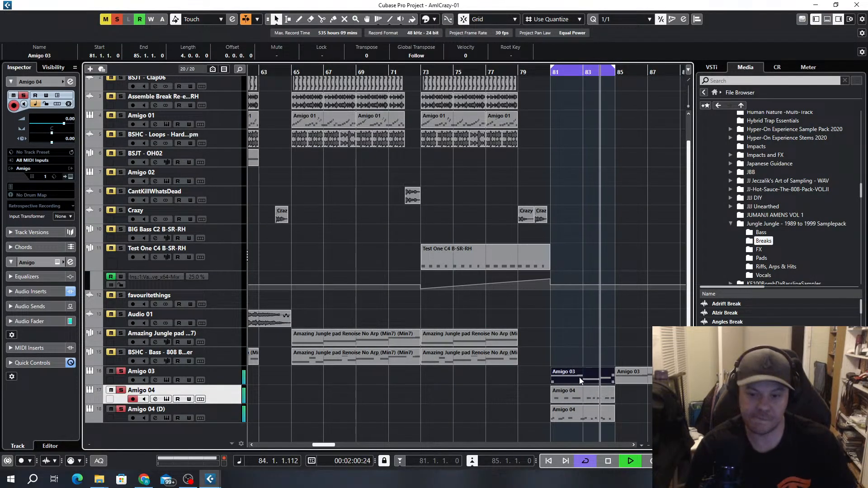
Replace the Amigo 03 part at bar 81 with the one from bar 85, and clear all mutes and solos during playback
{"action": "key", "text": "Delete"}
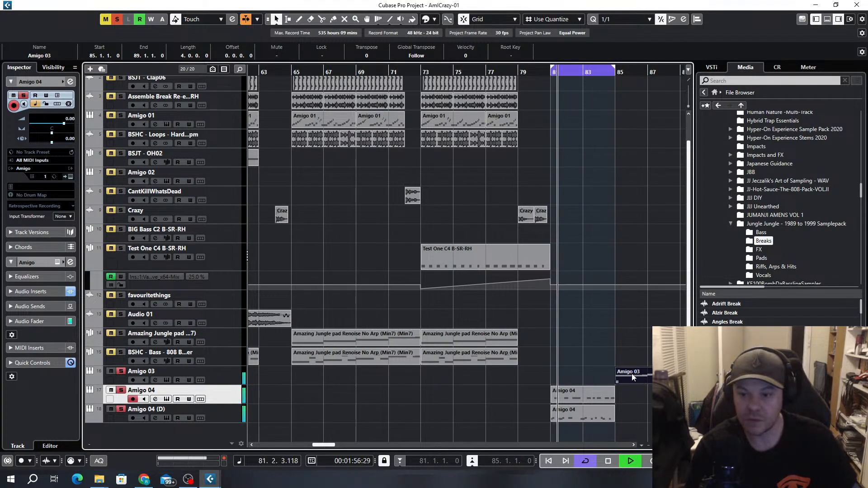
{"action": "left_click_drag", "start_coordinate": [630, 383], "coordinate": [573, 375]}
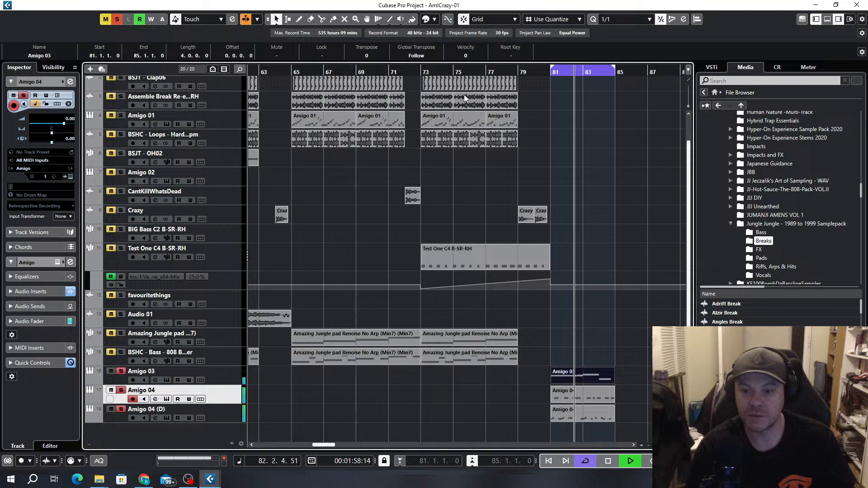
{"action": "left_click", "coordinate": [497, 68]}
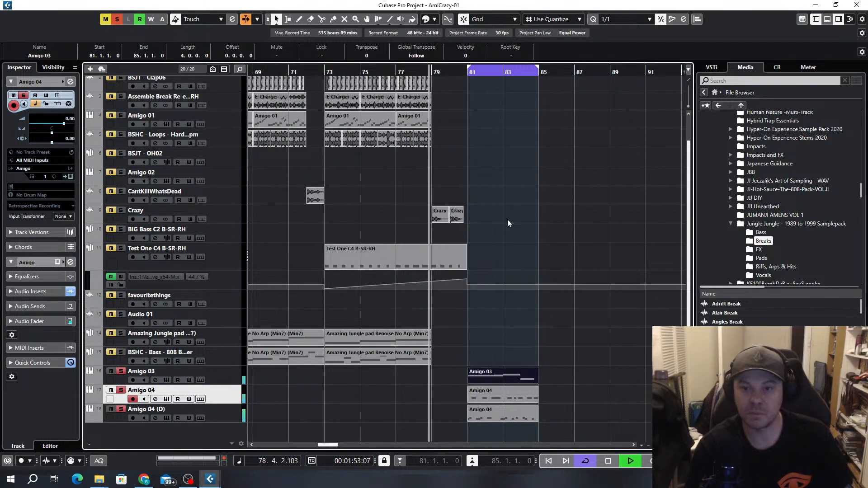
{"action": "left_click", "coordinate": [116, 18]}
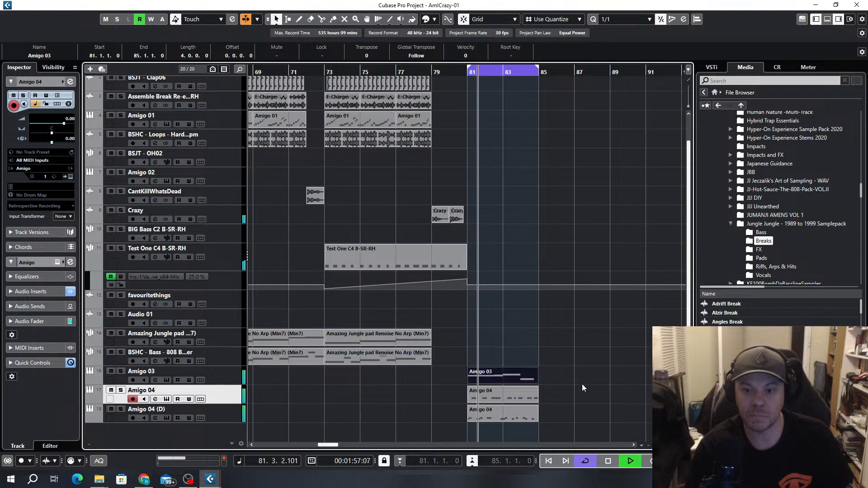
Duplicate the Amigo 03, Amigo 04 and Amigo 04 (D) parts at bar 81 twice so they run to bar 93
{"action": "key", "text": "g"}
{"action": "key", "text": "g"}
{"action": "left_click_drag", "start_coordinate": [535, 378], "coordinate": [464, 415]}
{"action": "key", "text": "ctrl+d"}
{"action": "key", "text": "ctrl+d"}
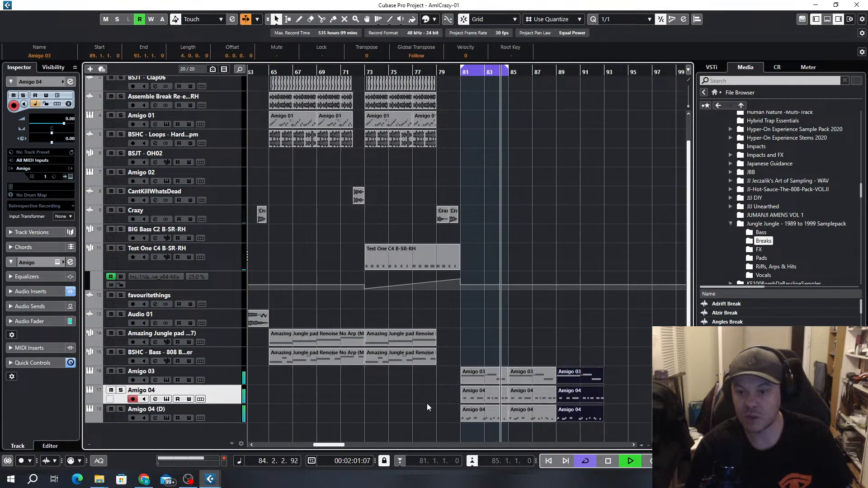
Copy four bars of the earlier Hardcore Uproar loop events on the BSHC - Loops track to bar 81
{"action": "scroll", "coordinate": [530, 181], "scroll_direction": "up", "scroll_amount": 2}
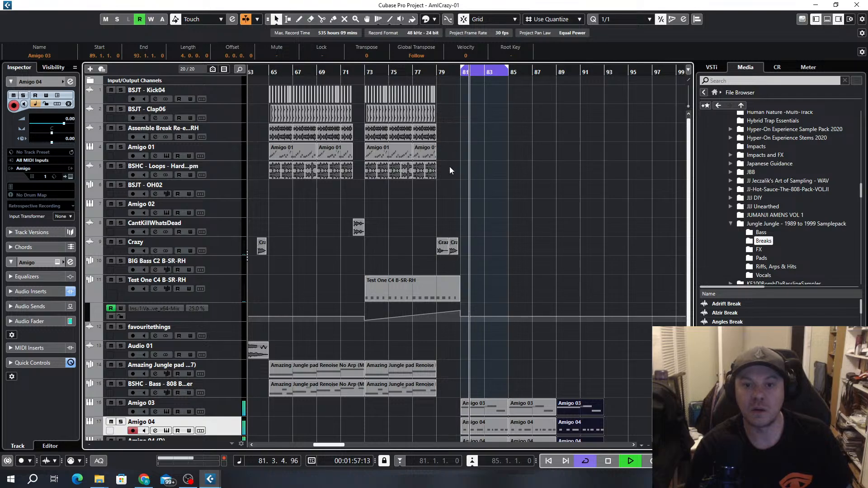
{"action": "scroll", "coordinate": [418, 179], "scroll_direction": "left", "scroll_amount": 4}
{"action": "scroll", "coordinate": [371, 198], "scroll_direction": "down", "scroll_amount": 1}
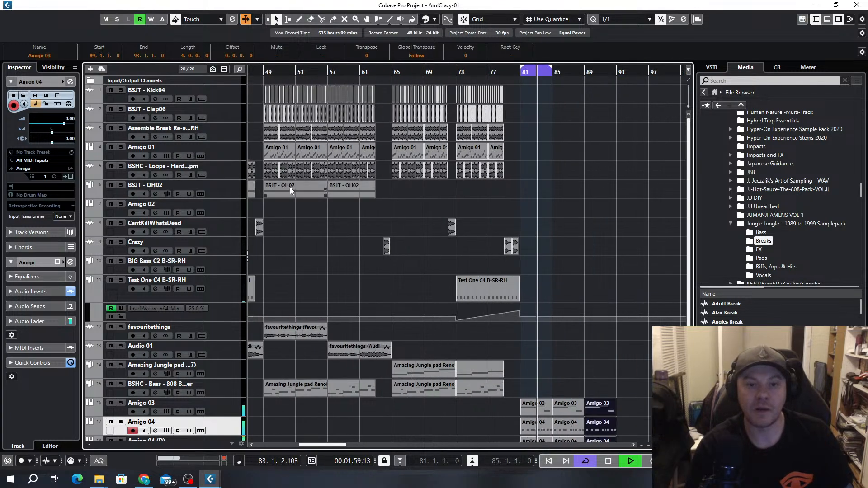
{"action": "scroll", "coordinate": [298, 186], "scroll_direction": "left", "scroll_amount": 2}
{"action": "left_click_drag", "start_coordinate": [300, 175], "coordinate": [615, 177]}
Switch object selection to time-stretch sizing and compress the two-bar Hardcore Uproar loop event at bar 81 to half a bar
{"action": "key", "text": "h"}
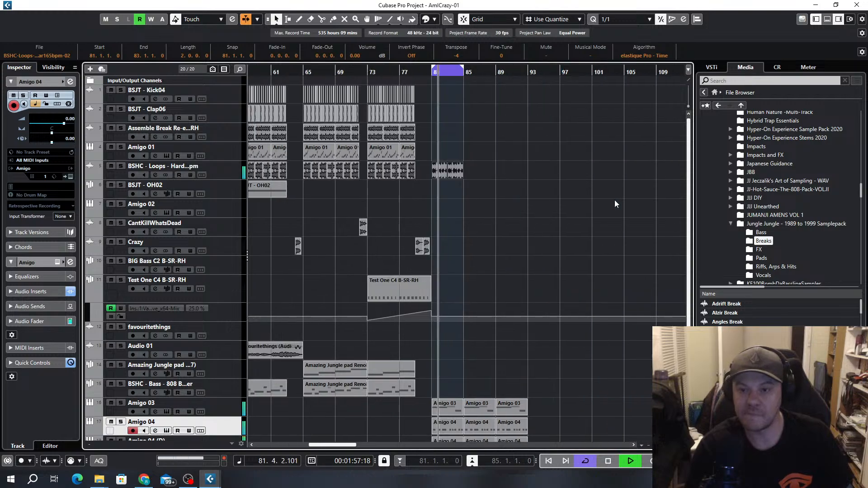
{"action": "key", "text": "h"}
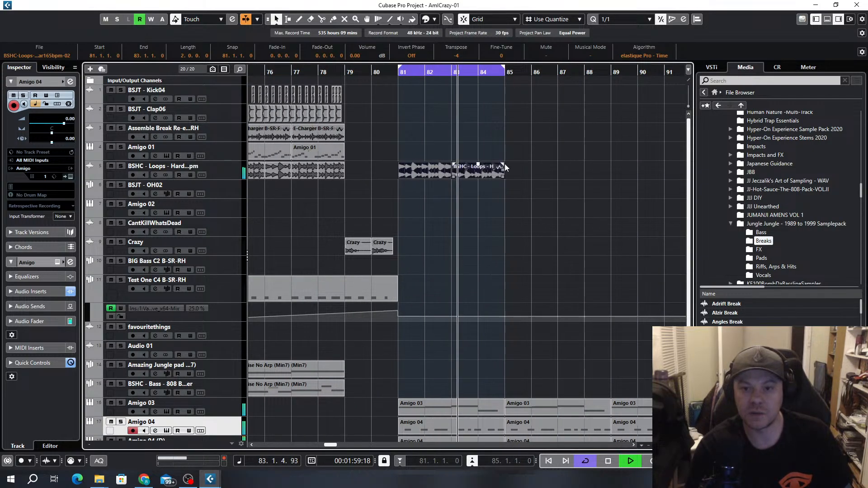
{"action": "left_click", "coordinate": [277, 20]}
{"action": "left_click", "coordinate": [312, 52]}
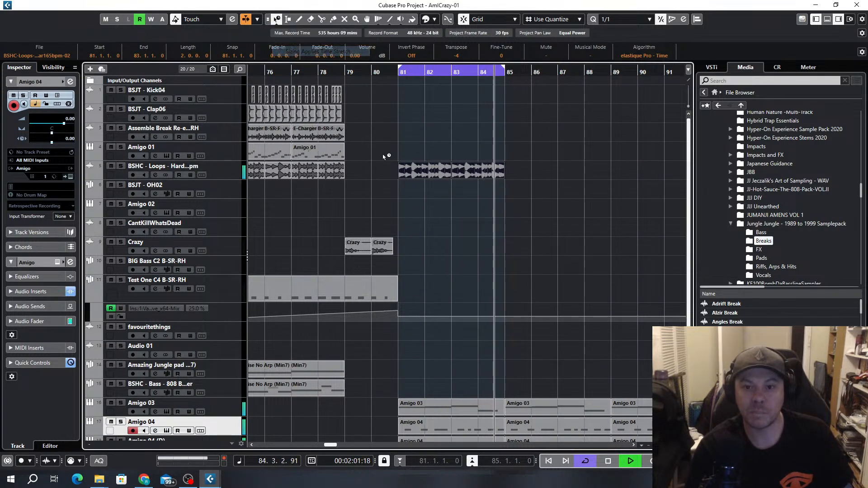
{"action": "left_click_drag", "start_coordinate": [449, 176], "coordinate": [370, 175]}
{"action": "key", "text": "h"}
{"action": "key", "text": "h"}
Duplicate the half-bar Hardcore Uproar event three times to fill the track up to bar 83
{"action": "key", "text": "ctrl+d"}
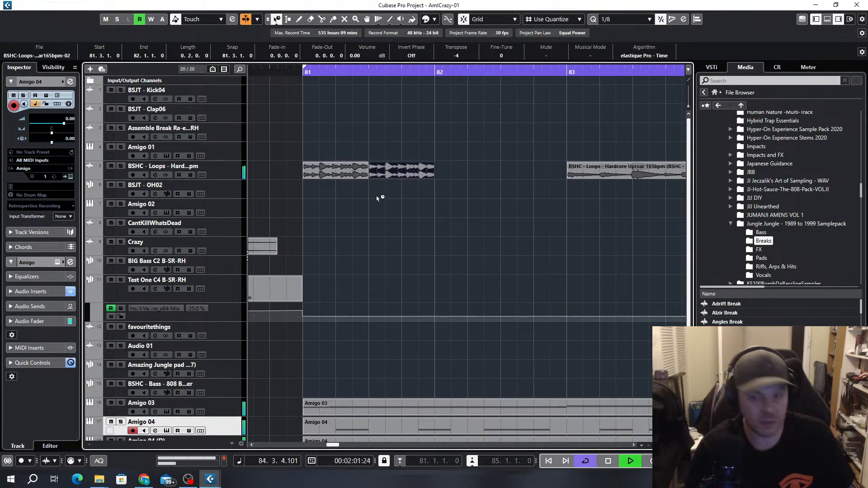
{"action": "key", "text": "ctrl+d"}
{"action": "key", "text": "ctrl+d"}
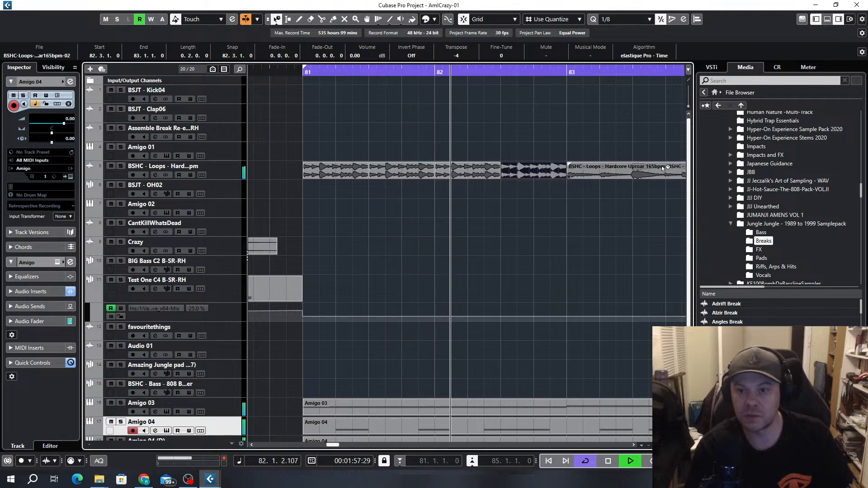
Delete the Hardcore Uproar loop events from bar 81 onward on the BSHC - Loops track
{"action": "left_click", "coordinate": [633, 174]}
{"action": "key", "text": "Delete"}
{"action": "scroll", "coordinate": [633, 177], "scroll_direction": "down", "scroll_amount": 4}
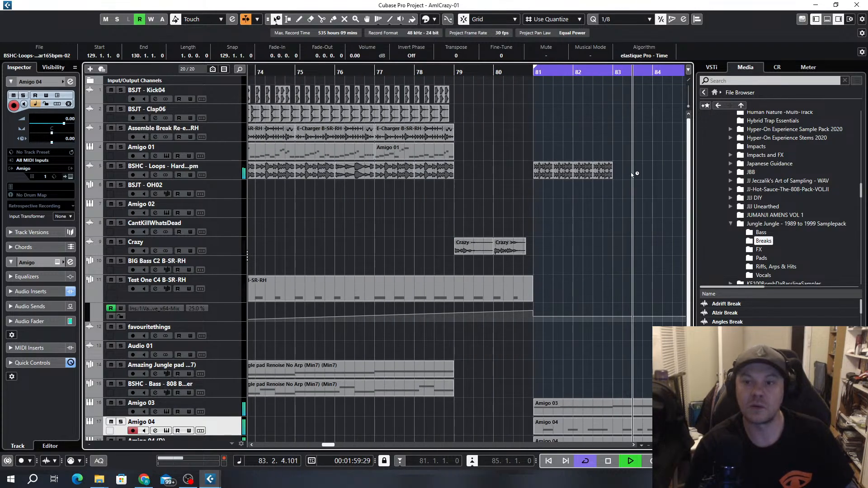
{"action": "left_click_drag", "start_coordinate": [633, 174], "coordinate": [439, 195]}
{"action": "key", "text": "Delete"}
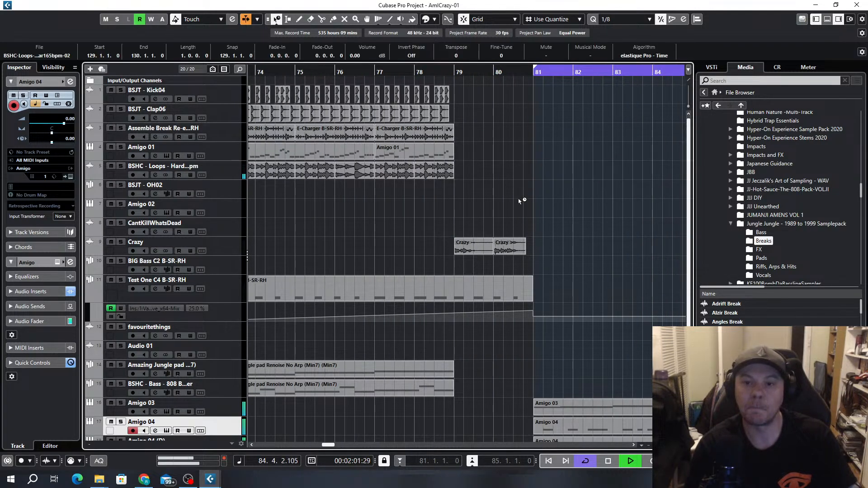
Copy the E-Charger break event from bar 77 to bar 81 and duplicate it at bar 83
{"action": "left_click", "coordinate": [412, 136]}
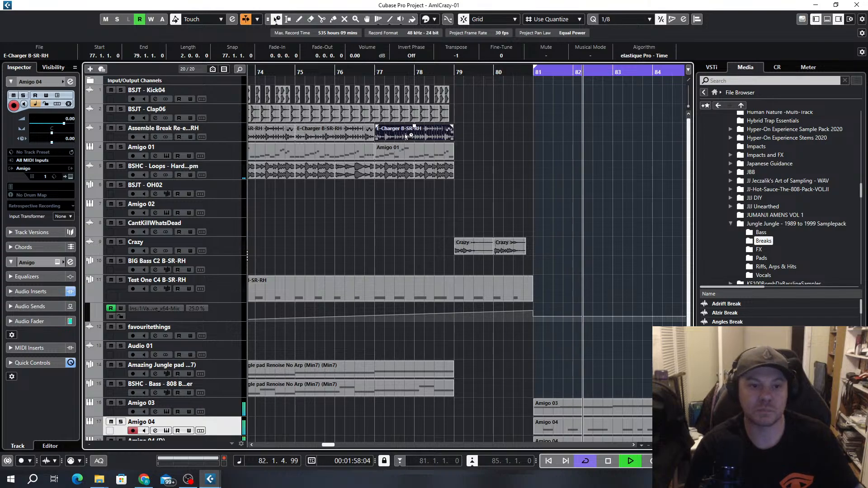
{"action": "left_click_drag", "start_coordinate": [406, 136], "coordinate": [554, 135]}
{"action": "key", "text": "ctrl+d"}
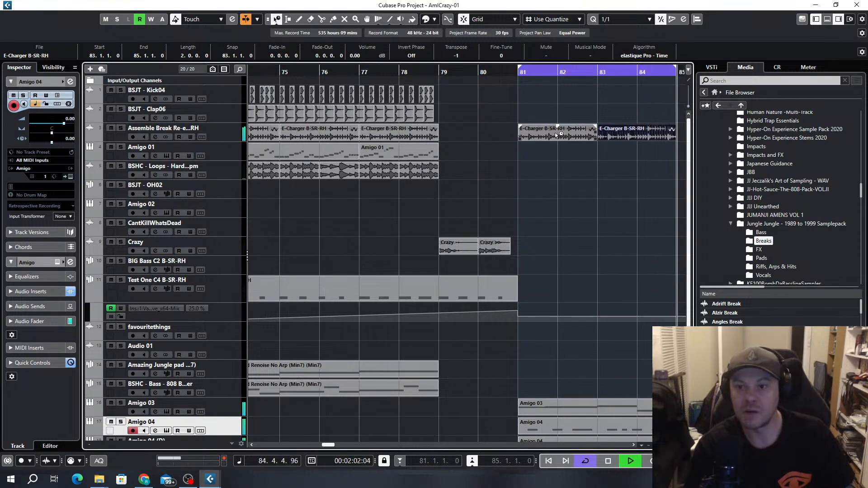
Copy the earlier BSJT - OH02 part to bar 81 and extend its end to bar 89
{"action": "scroll", "coordinate": [396, 152], "scroll_direction": "down", "scroll_amount": 2}
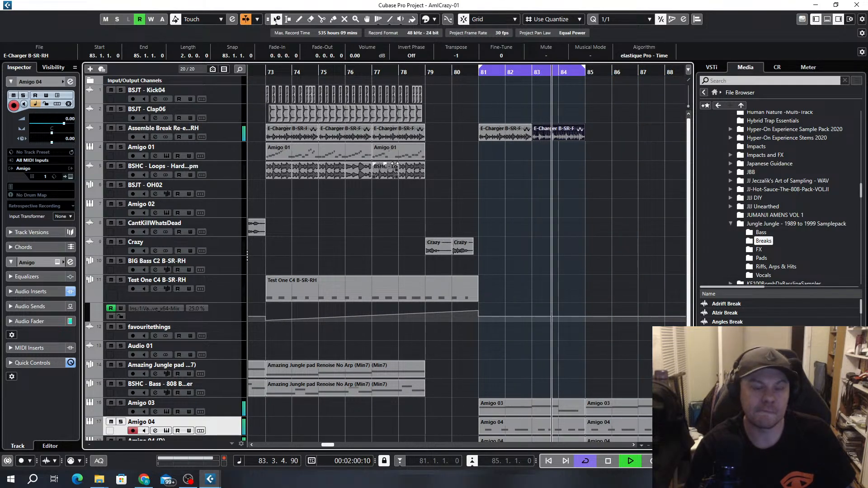
{"action": "scroll", "coordinate": [395, 164], "scroll_direction": "down", "scroll_amount": 3}
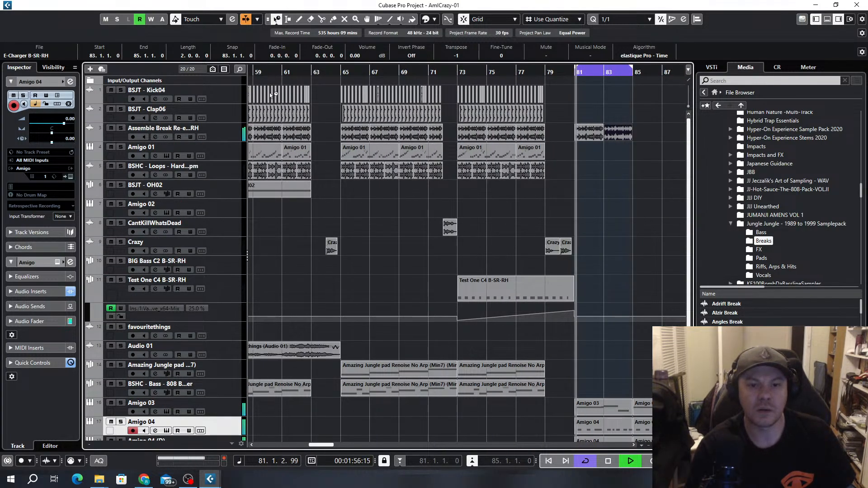
{"action": "left_click_drag", "start_coordinate": [270, 193], "coordinate": [619, 188]}
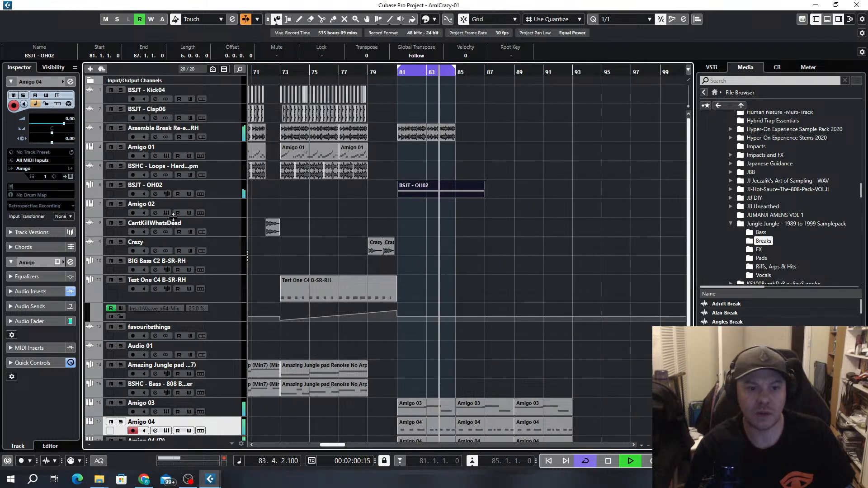
{"action": "left_click", "coordinate": [220, 195]}
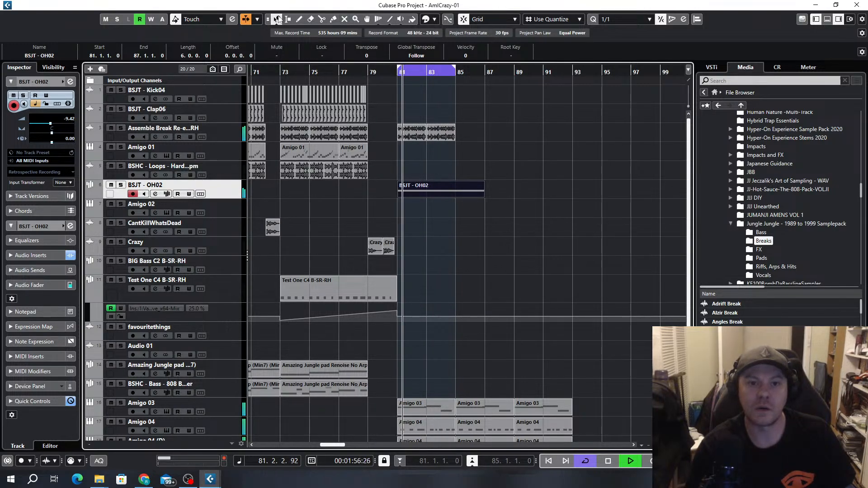
{"action": "left_click", "coordinate": [277, 19]}
{"action": "left_click", "coordinate": [281, 32]}
{"action": "left_click_drag", "start_coordinate": [484, 197], "coordinate": [511, 194]}
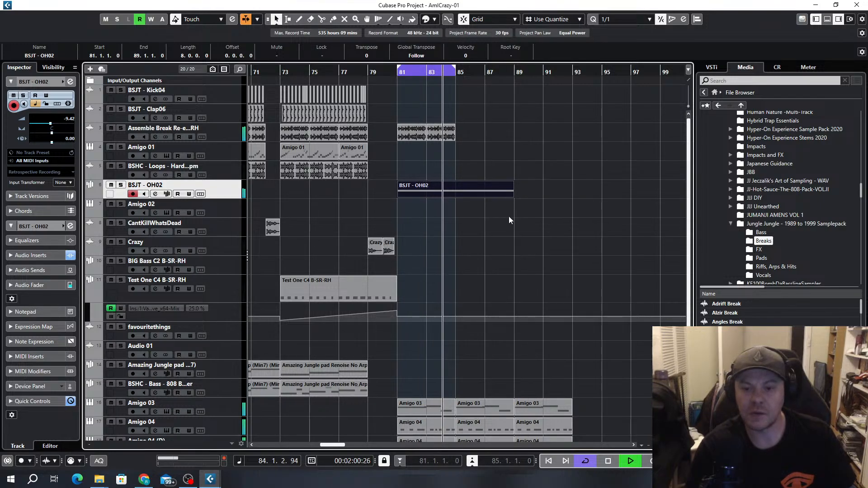
Delete the Amigo 03, Amigo 04 and Amigo 04 (D) parts that start at bar 89
{"action": "scroll", "coordinate": [556, 307], "scroll_direction": "down", "scroll_amount": 2}
{"action": "left_click_drag", "start_coordinate": [589, 360], "coordinate": [538, 426]}
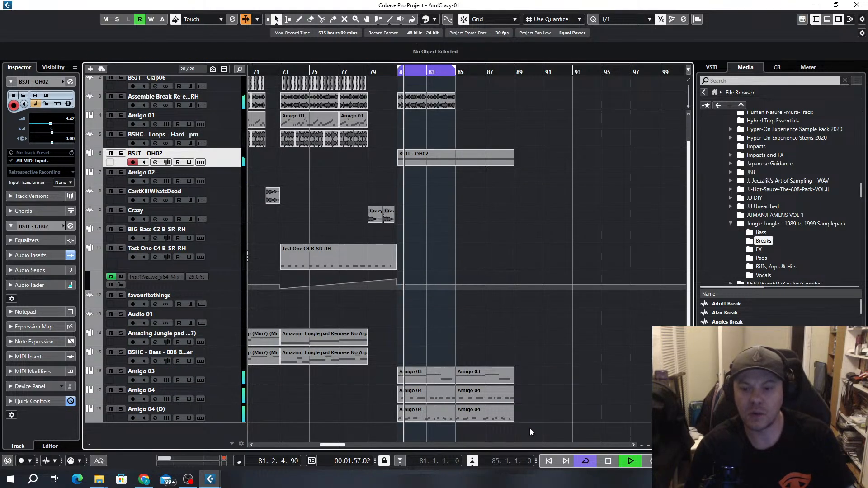
{"action": "key", "text": "Delete"}
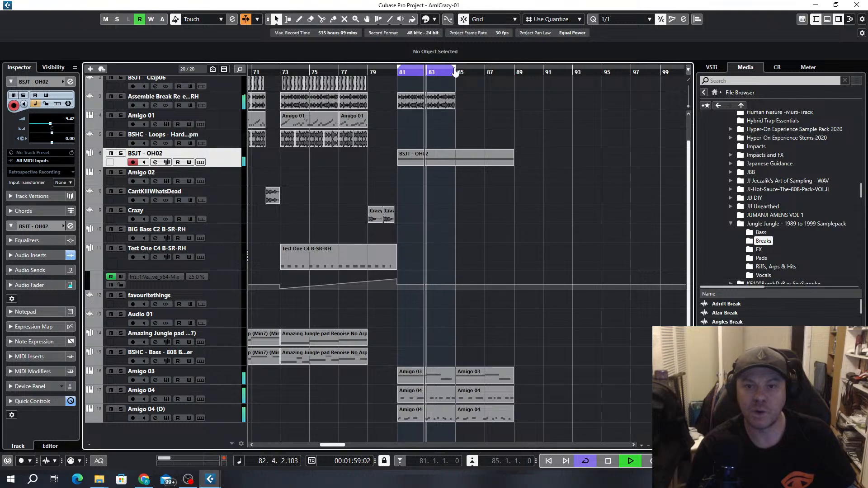
Extend the cycle range to bar 89 and duplicate both E-Charger events to fill bars 85 to 88
{"action": "left_click_drag", "start_coordinate": [457, 79], "coordinate": [515, 80]}
{"action": "left_click_drag", "start_coordinate": [408, 120], "coordinate": [405, 119]}
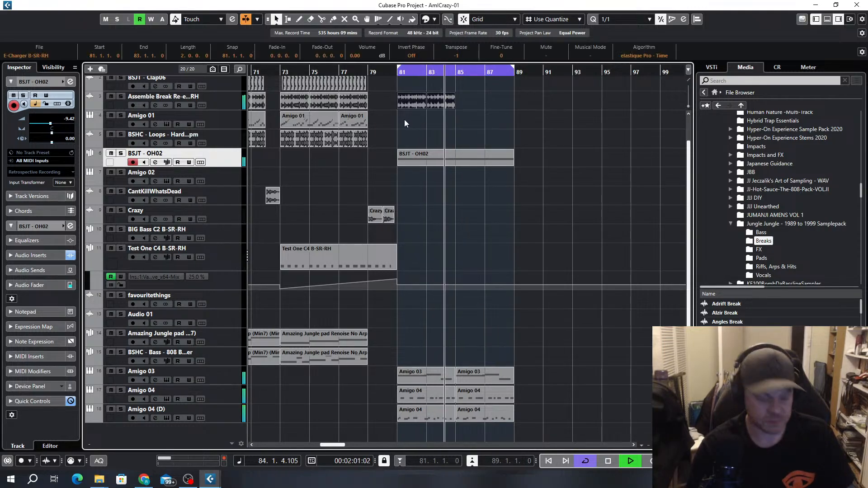
{"action": "key", "text": "ctrl+d"}
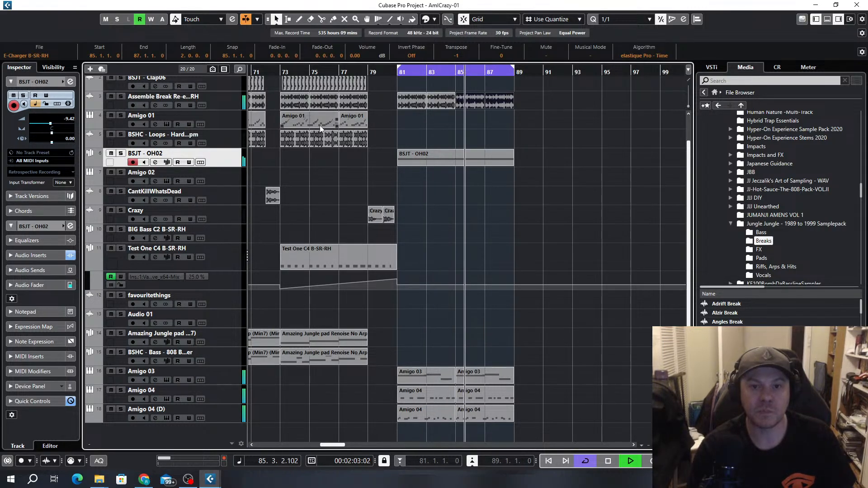
Copy the four-bar Amigo 01 part from bar 73 to bar 85 and shorten it to half a bar
{"action": "left_click_drag", "start_coordinate": [320, 122], "coordinate": [485, 117]}
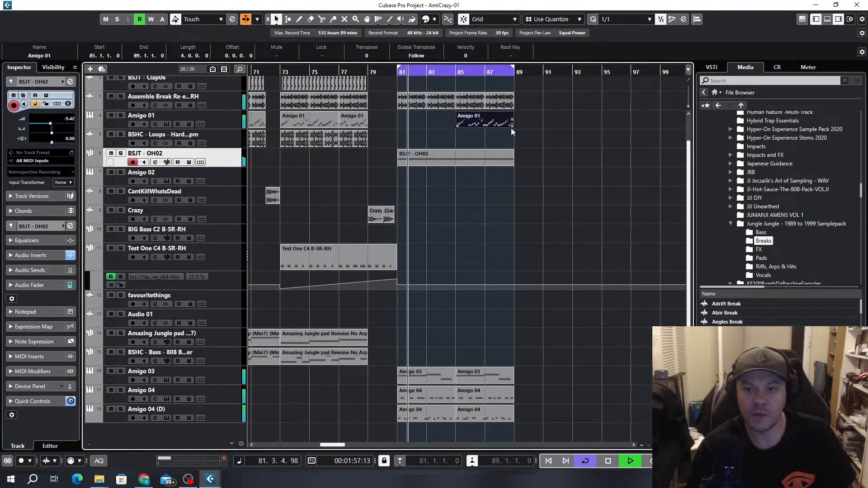
{"action": "left_click_drag", "start_coordinate": [513, 126], "coordinate": [485, 126]}
{"action": "scroll", "coordinate": [465, 128], "scroll_direction": "up", "scroll_amount": 4}
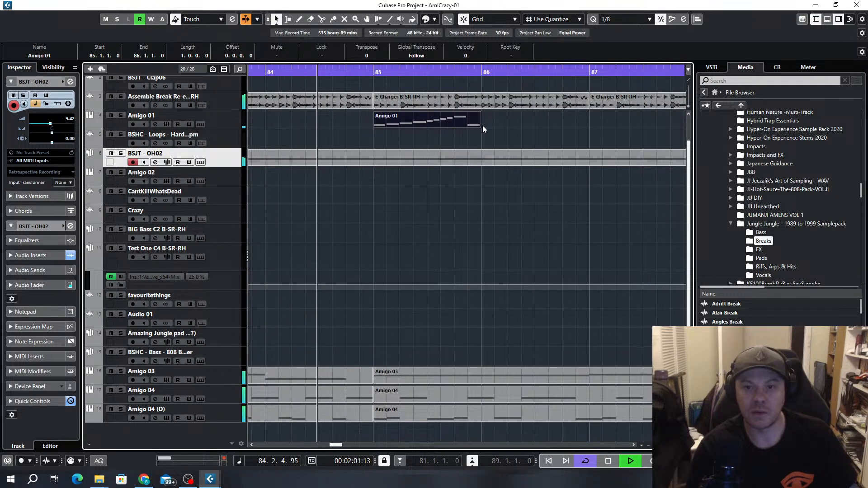
{"action": "left_click_drag", "start_coordinate": [482, 126], "coordinate": [425, 127]}
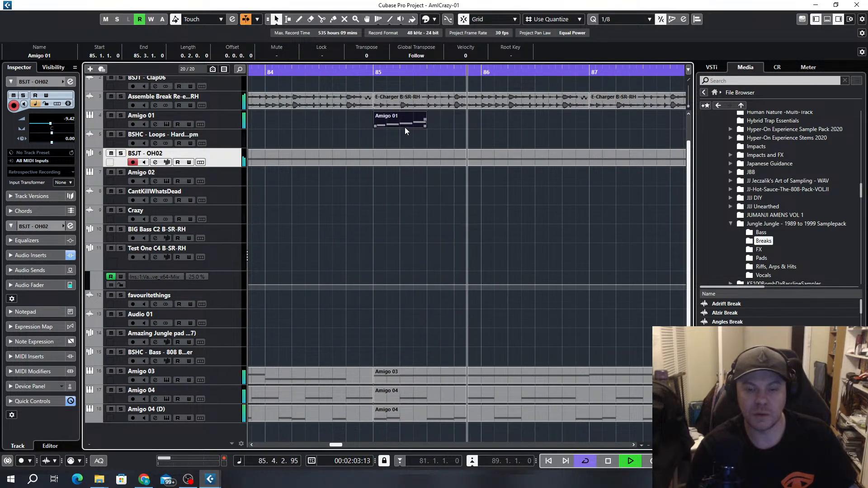
Build an Amigo 01 variation with a one-bar part at 85.3, a longer one at 86.3 and a half-bar copy at 88
{"action": "key", "text": "ctrl+d"}
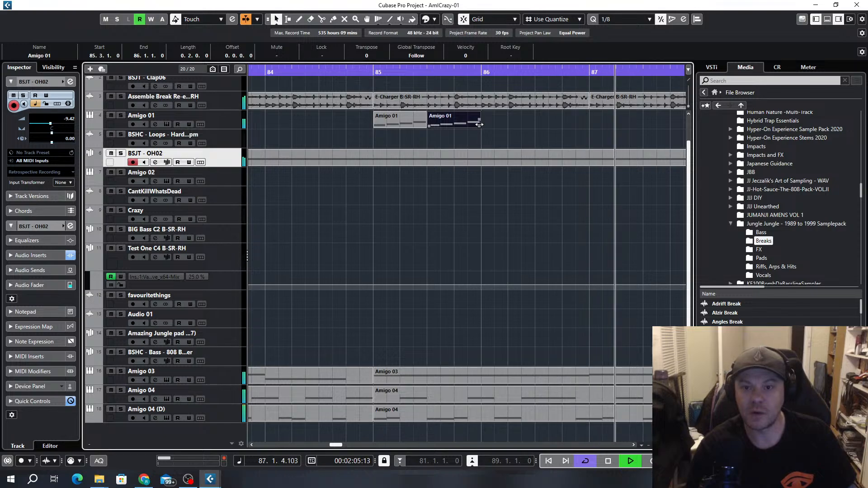
{"action": "left_click_drag", "start_coordinate": [479, 125], "coordinate": [518, 134]}
{"action": "left_click_drag", "start_coordinate": [405, 122], "coordinate": [563, 120]}
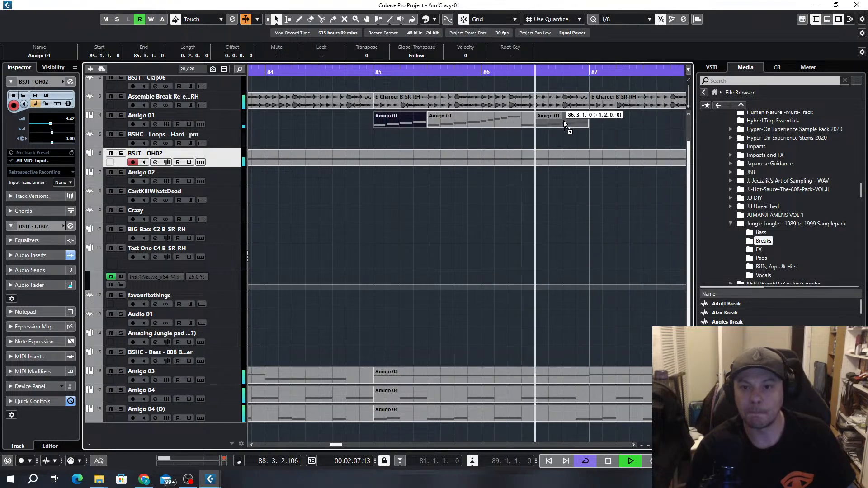
{"action": "key", "text": "g"}
{"action": "key", "text": "g"}
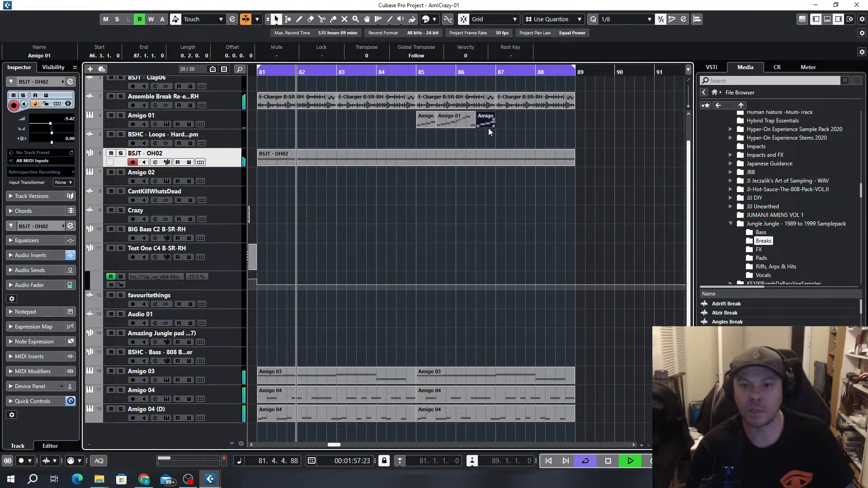
{"action": "left_click_drag", "start_coordinate": [492, 126], "coordinate": [532, 133]}
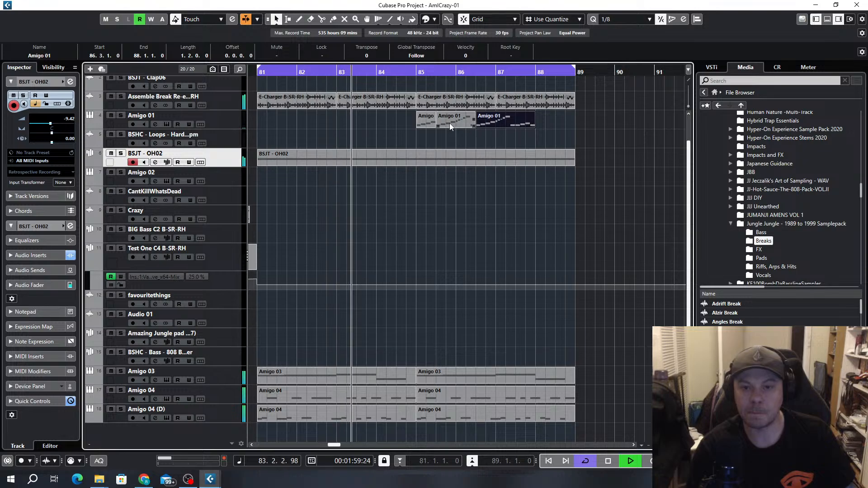
{"action": "left_click_drag", "start_coordinate": [427, 118], "coordinate": [542, 123]}
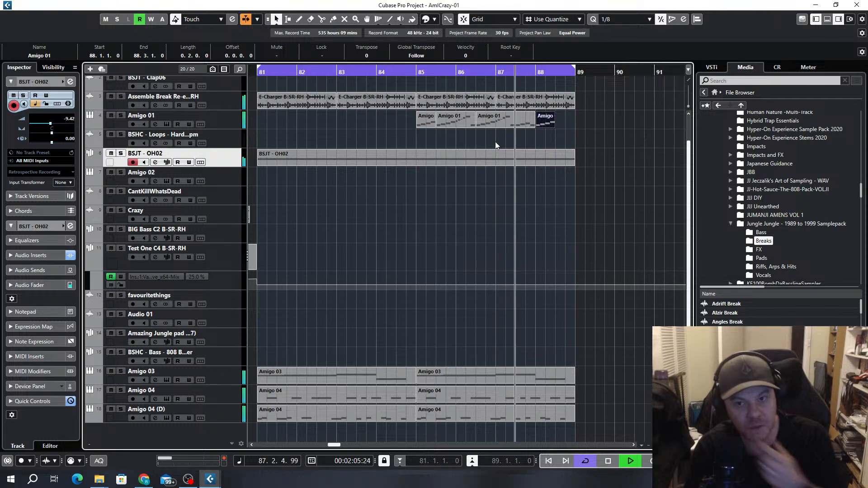
Delete the two longer Amigo 01 parts and copy the half-bar part to bars 87 and 86
{"action": "left_click", "coordinate": [499, 116]}
{"action": "key", "text": "Delete"}
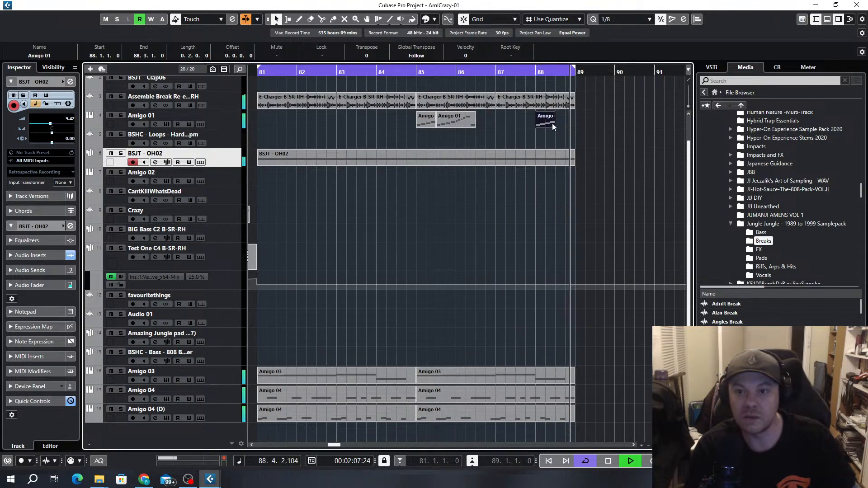
{"action": "left_click", "coordinate": [451, 120]}
{"action": "key", "text": "Delete"}
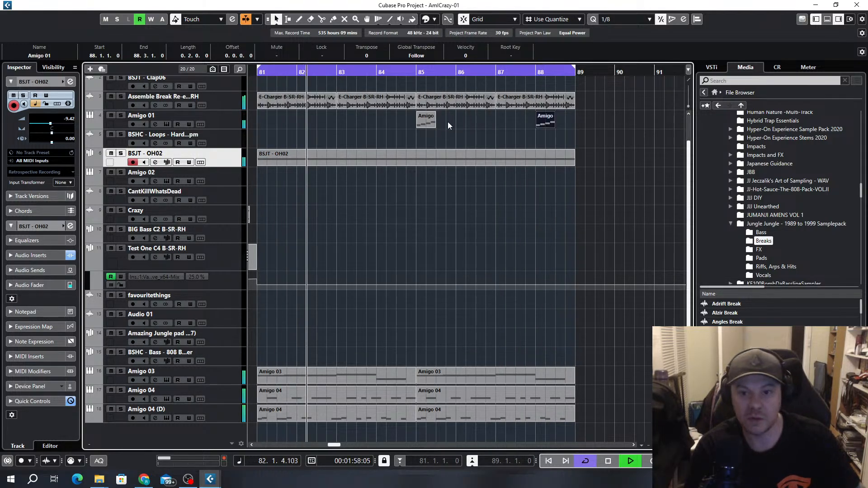
{"action": "left_click_drag", "start_coordinate": [546, 118], "coordinate": [501, 118]}
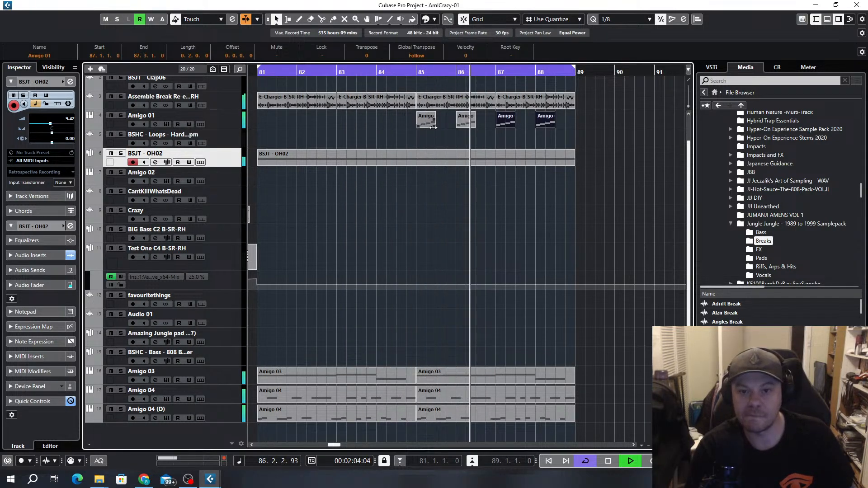
Lengthen the Amigo 01 part at bar 85 to one bar and replace the half-bar copies with three duplicates of it
{"action": "left_click_drag", "start_coordinate": [435, 122], "coordinate": [456, 123]}
{"action": "left_click_drag", "start_coordinate": [541, 130], "coordinate": [464, 127]}
{"action": "key", "text": "Delete"}
{"action": "key", "text": "d"}
{"action": "key", "text": "d"}
{"action": "key", "text": "d"}
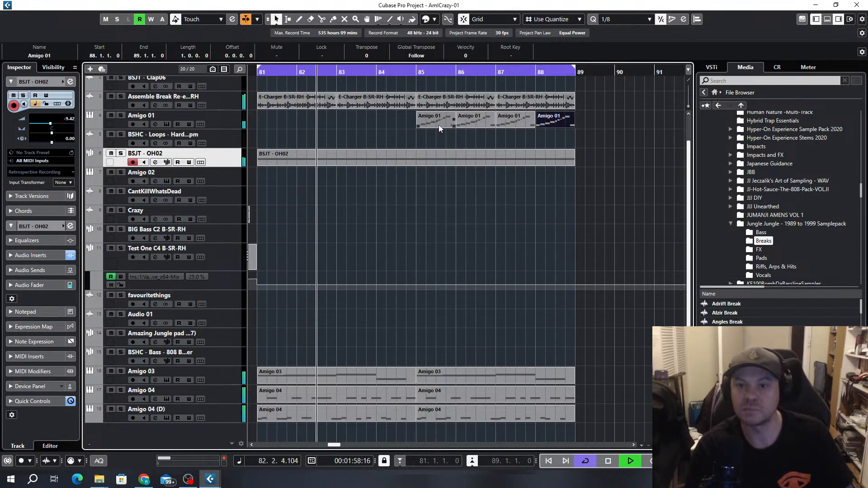
Enable automation writing on the Amigo 01 track and delete the stray Stretch Length points between bars 83 and 88
{"action": "left_click_drag", "start_coordinate": [594, 120], "coordinate": [417, 131]}
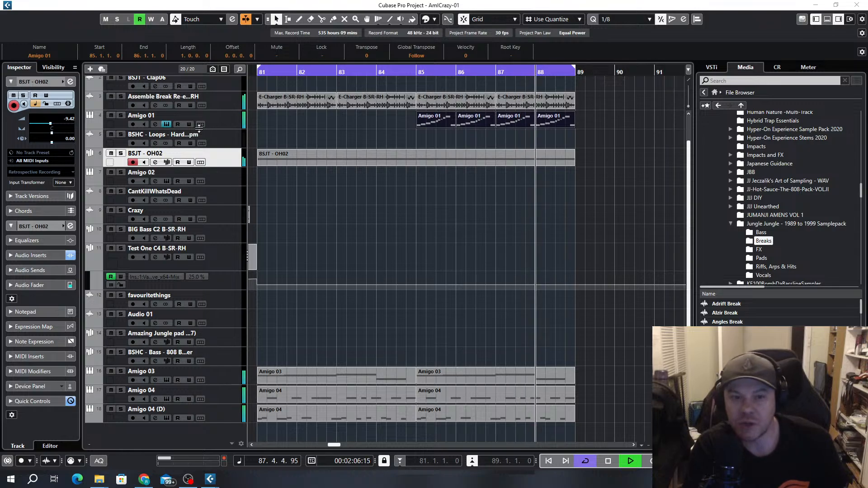
{"action": "left_click", "coordinate": [189, 124]}
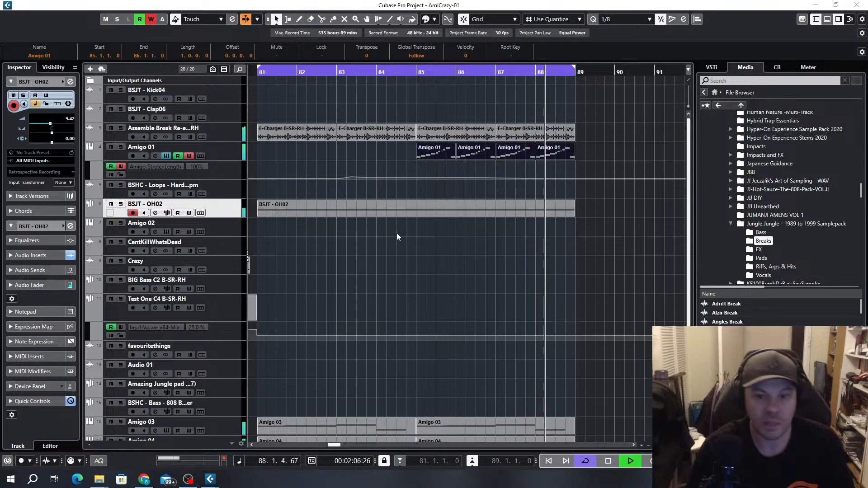
{"action": "left_click_drag", "start_coordinate": [387, 171], "coordinate": [344, 192]}
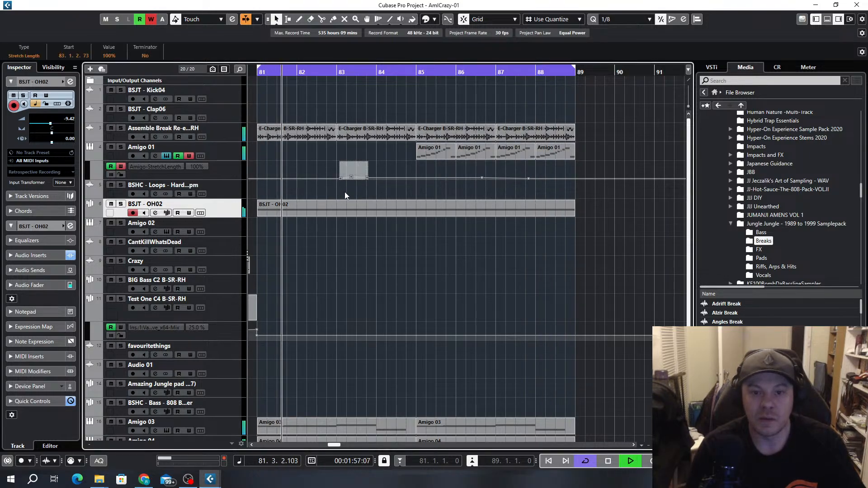
{"action": "key", "text": "Delete"}
{"action": "key", "text": "Delete"}
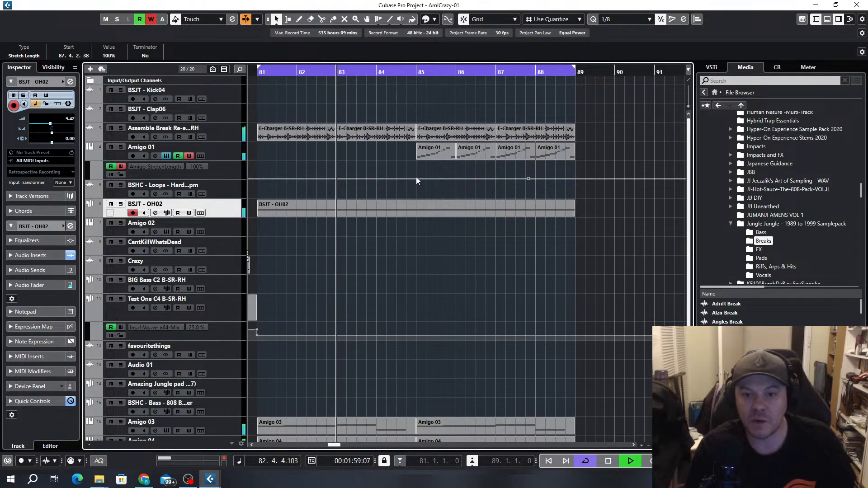
{"action": "key", "text": "Delete"}
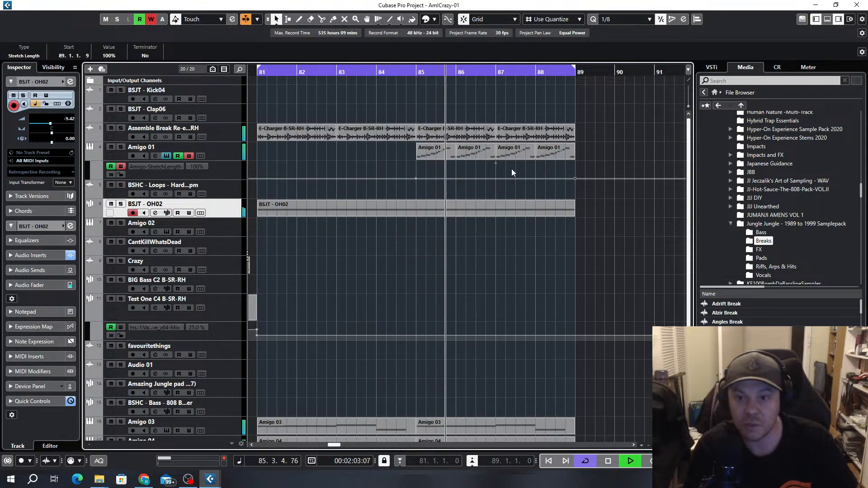
Enlarge the Amigo 01 Stretch Length automation lane and raise the value between bars 85 and 89 to 275%
{"action": "left_click_drag", "start_coordinate": [499, 165], "coordinate": [498, 162]}
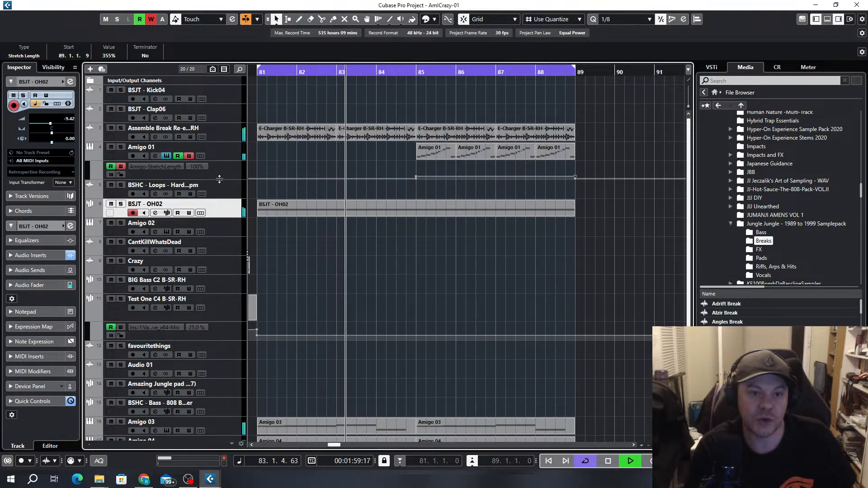
{"action": "left_click", "coordinate": [229, 174]}
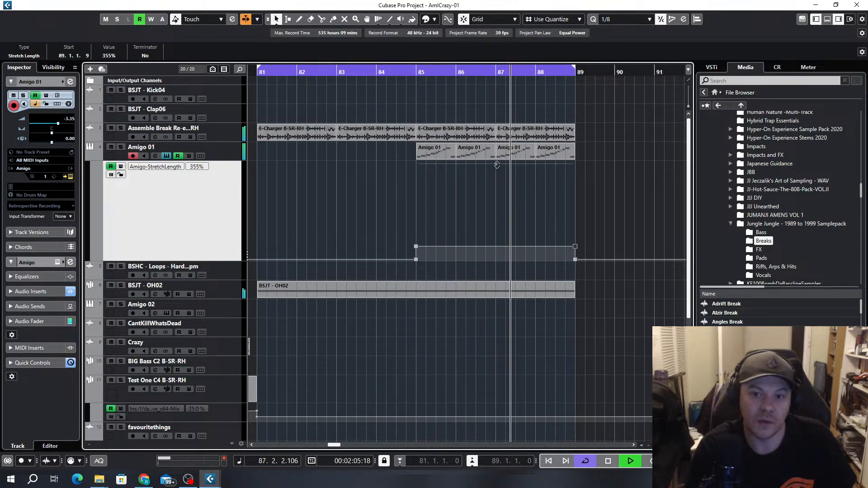
{"action": "left_click_drag", "start_coordinate": [497, 164], "coordinate": [497, 168]}
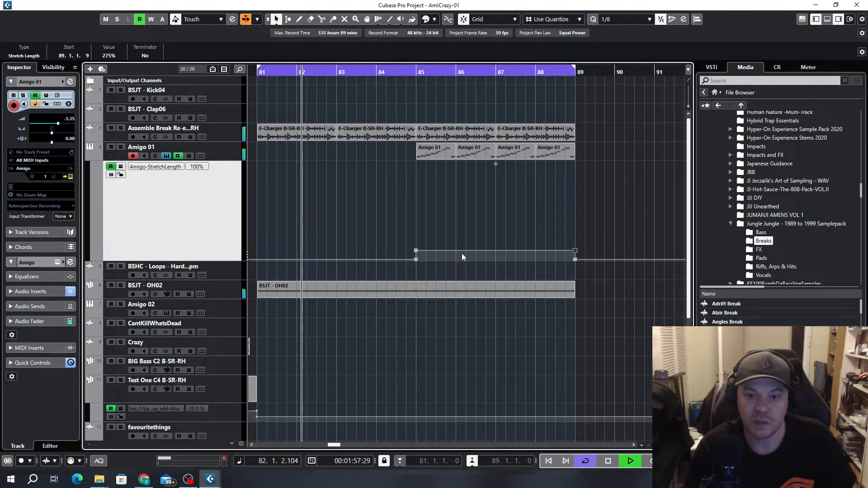
{"action": "scroll", "coordinate": [479, 256], "scroll_direction": "up", "scroll_amount": 4}
{"action": "scroll", "coordinate": [359, 257], "scroll_direction": "up", "scroll_amount": 4}
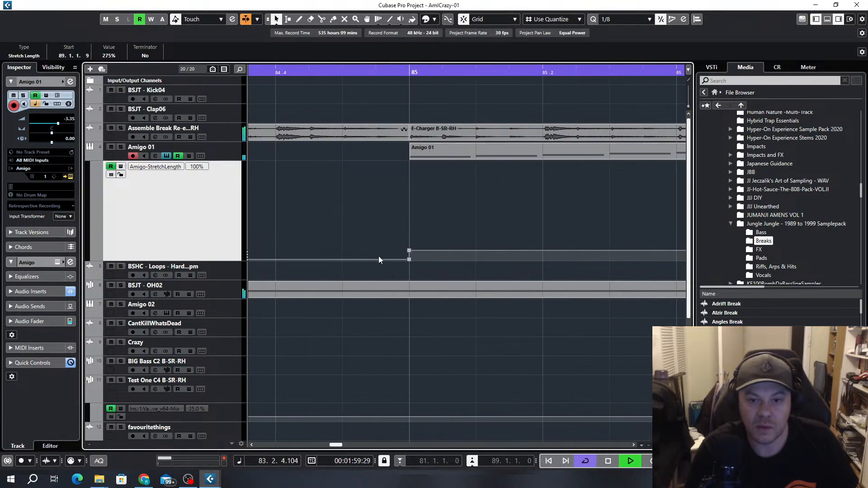
{"action": "scroll", "coordinate": [472, 232], "scroll_direction": "down", "scroll_amount": 8}
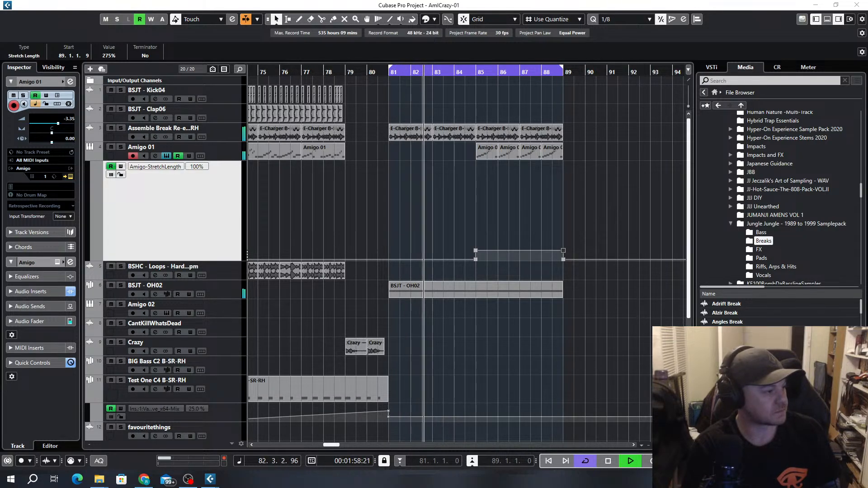
Try different Pitch values down to -2 in the Amigo 01 sampler and return the pitch to 0
{"action": "left_click_drag", "start_coordinate": [0, 61], "coordinate": [369, 59]}
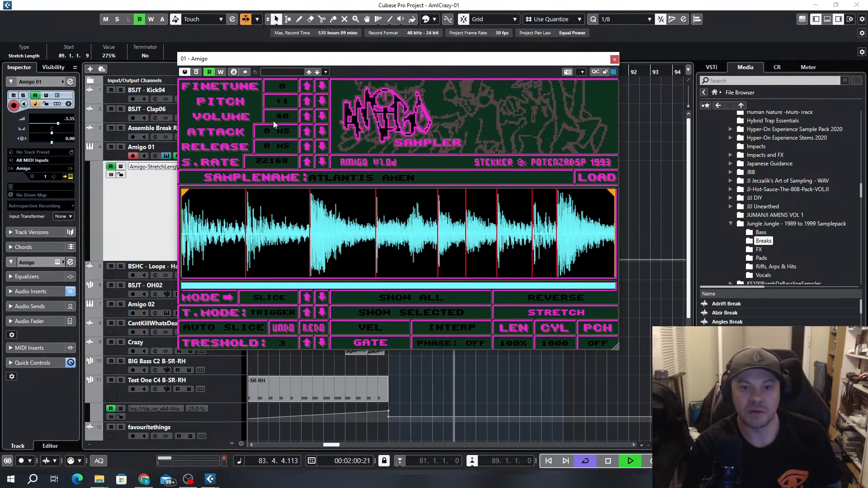
{"action": "left_click_drag", "start_coordinate": [285, 102], "coordinate": [301, 153]}
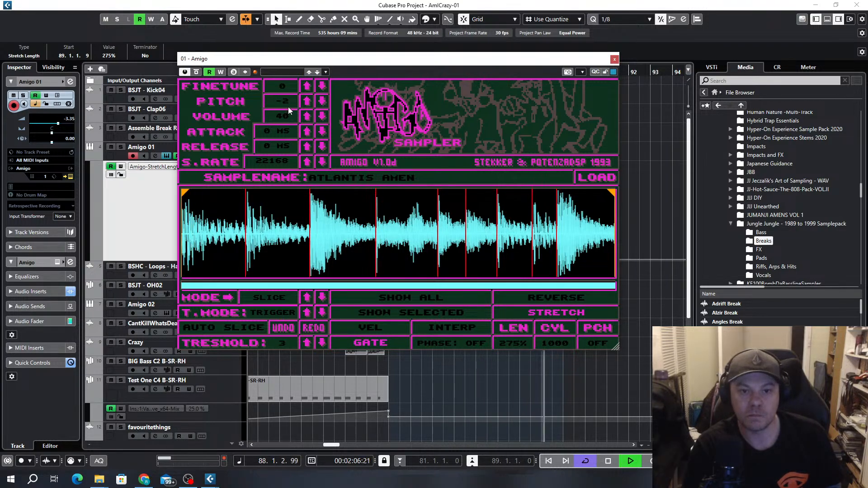
{"action": "left_click_drag", "start_coordinate": [289, 107], "coordinate": [289, 105]}
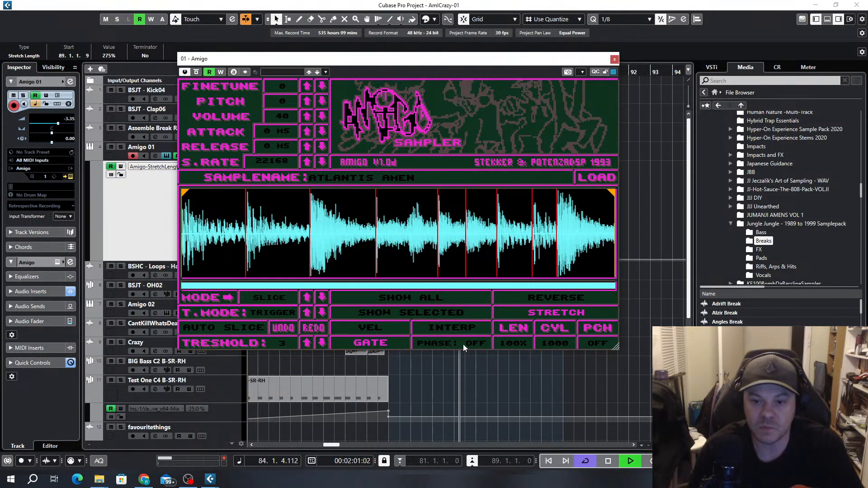
Audition the Amigo 01 sampler's Phase and record its changes as automation between bars 85 and 89
{"action": "left_click_drag", "start_coordinate": [473, 343], "coordinate": [484, 365]}
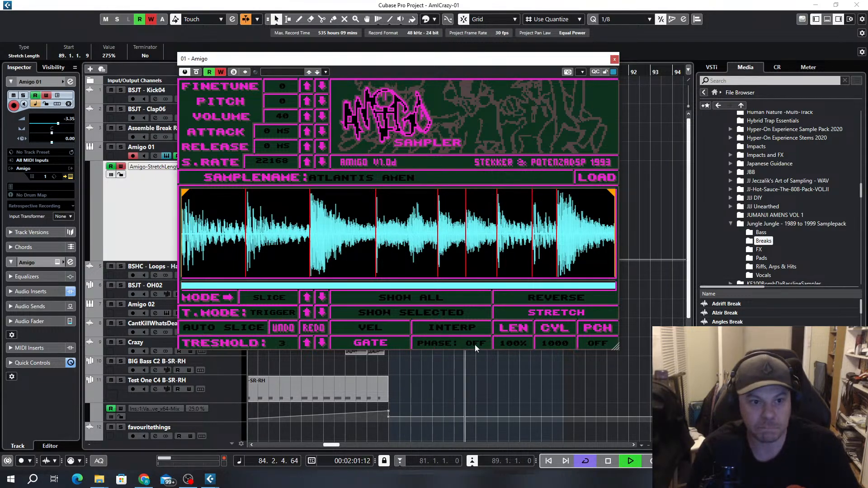
{"action": "left_click_drag", "start_coordinate": [475, 345], "coordinate": [492, 310]}
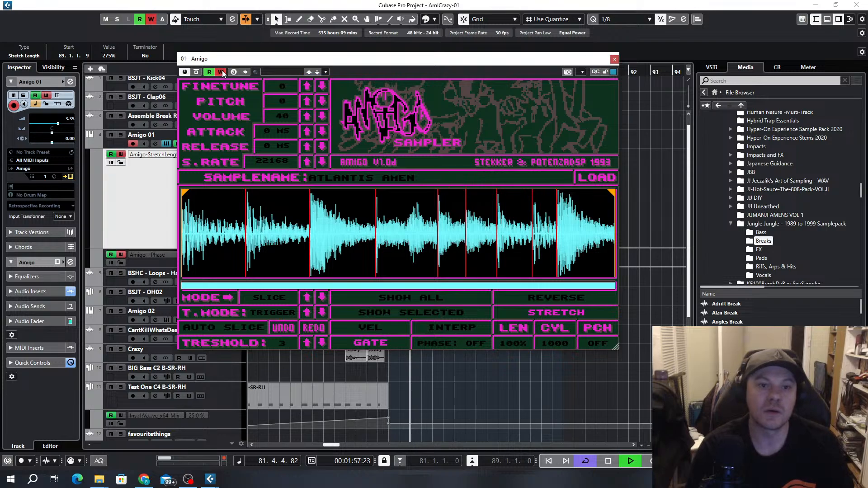
{"action": "left_click", "coordinate": [615, 60]}
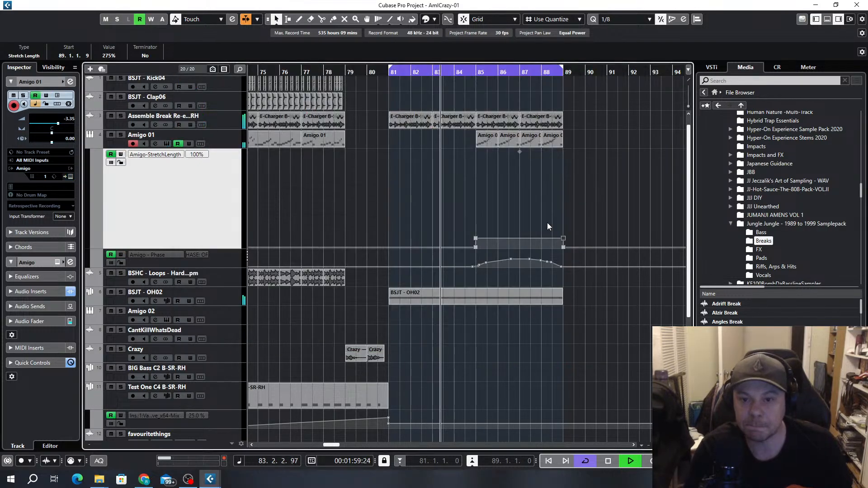
Align the first Amigo 01 Phase automation point to bar 85 and delete the intermediate points before the last peak in bar 88
{"action": "scroll", "coordinate": [536, 278], "scroll_direction": "up", "scroll_amount": 3}
{"action": "left_click_drag", "start_coordinate": [366, 267], "coordinate": [380, 270]}
{"action": "scroll", "coordinate": [384, 271], "scroll_direction": "up", "scroll_amount": 2}
{"action": "left_click", "coordinate": [384, 265]}
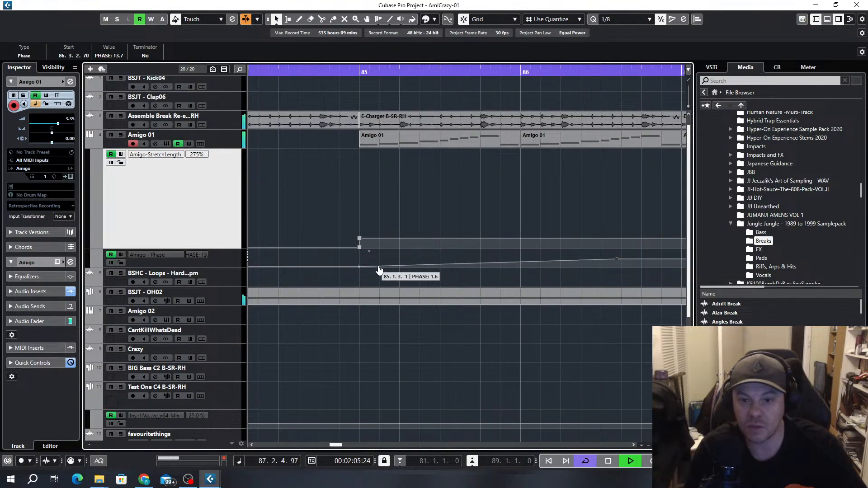
{"action": "scroll", "coordinate": [488, 277], "scroll_direction": "down", "scroll_amount": 4}
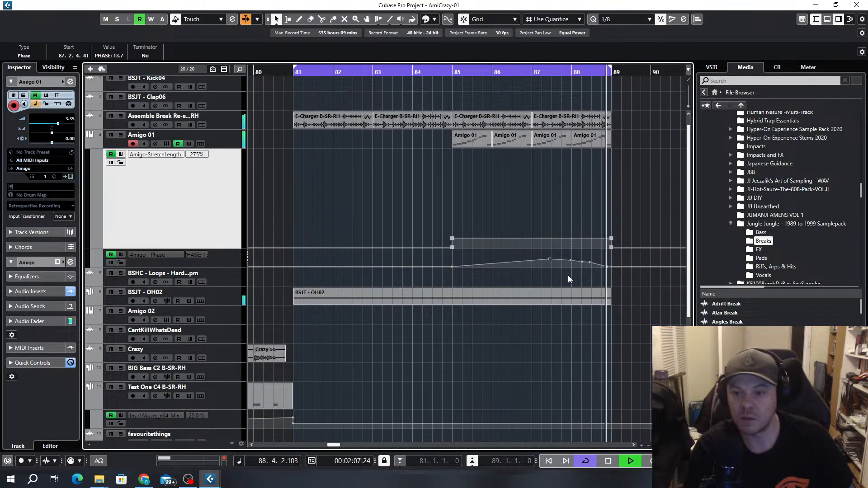
{"action": "key", "text": "Delete"}
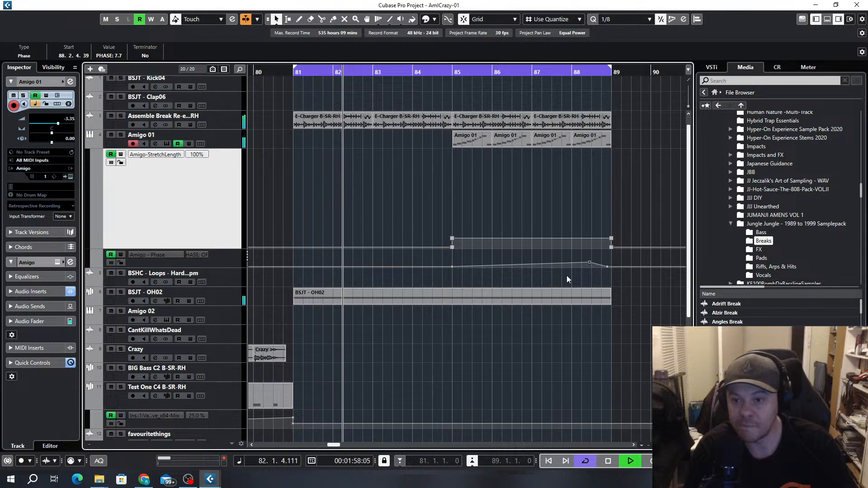
Move the last Amigo 01 Phase automation point to bar 89 and the 7.7 peak to 88.3
{"action": "left_click", "coordinate": [611, 267]}
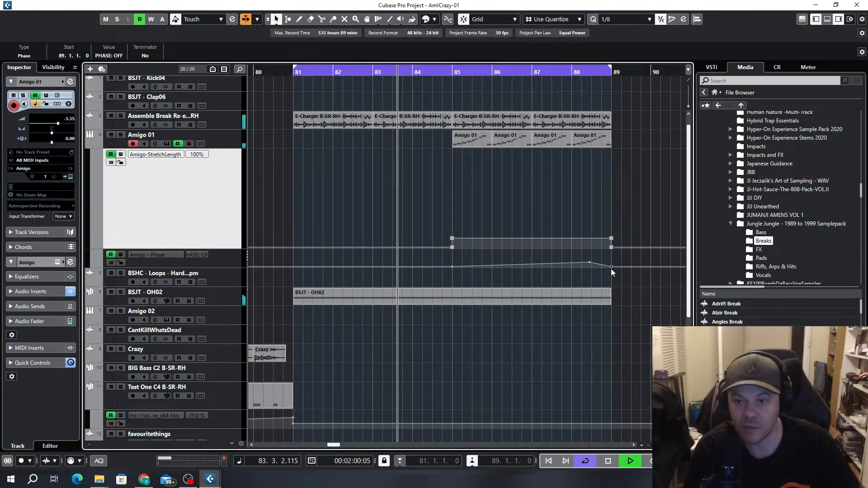
{"action": "scroll", "coordinate": [598, 271], "scroll_direction": "up", "scroll_amount": 4}
{"action": "left_click", "coordinate": [565, 266]}
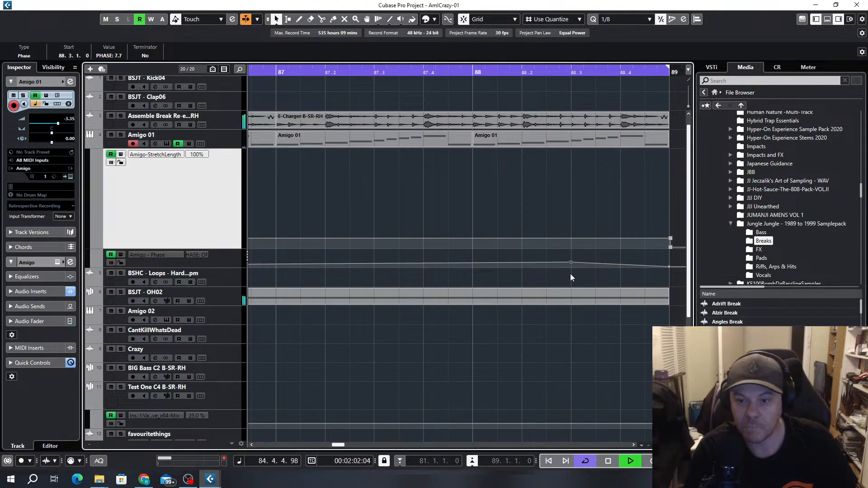
{"action": "scroll", "coordinate": [570, 273], "scroll_direction": "down", "scroll_amount": 3}
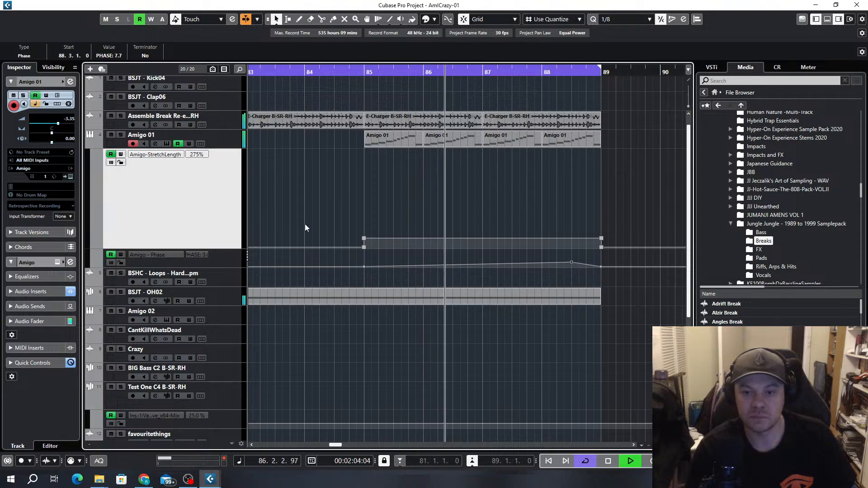
Extend the favouritethings event at bar 137 to 16 bars, ending at bar 153
{"action": "key", "text": "g"}
{"action": "key", "text": "g"}
{"action": "key", "text": "g"}
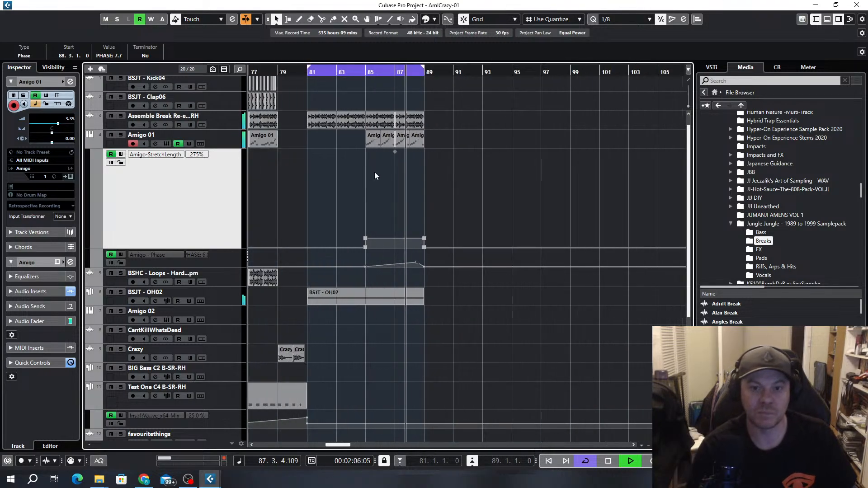
{"action": "key", "text": "g"}
{"action": "key", "text": "g"}
{"action": "key", "text": "g"}
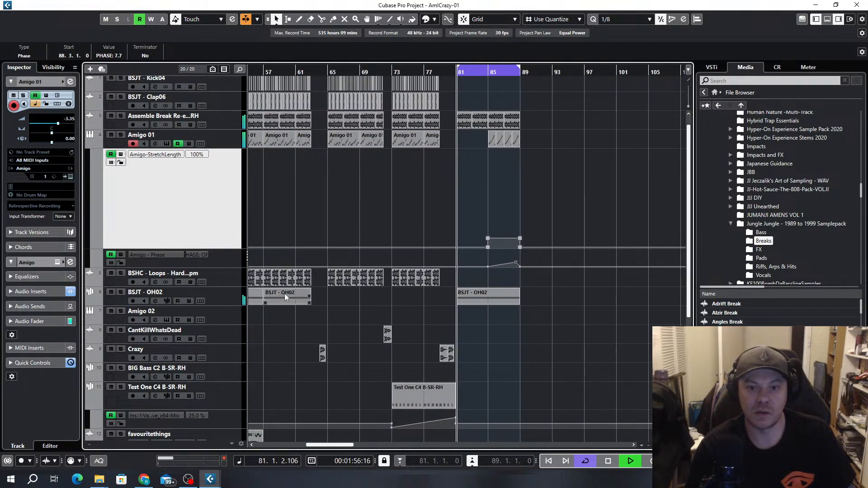
{"action": "scroll", "coordinate": [543, 307], "scroll_direction": "right", "scroll_amount": 5}
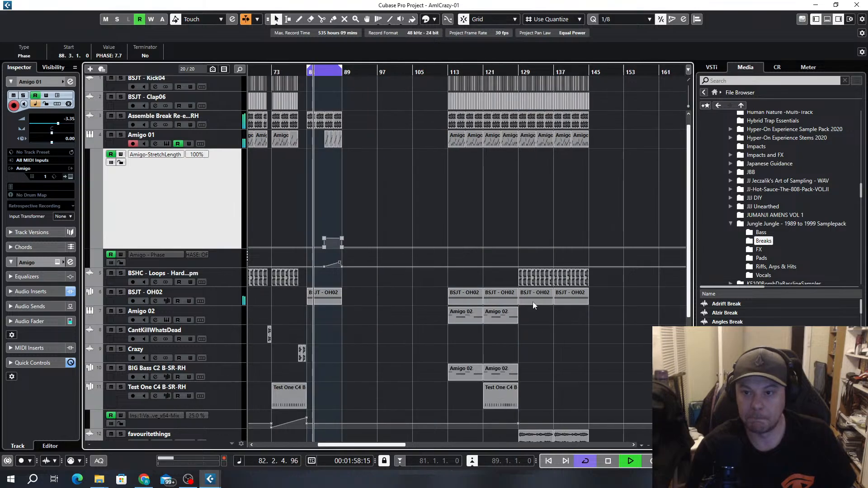
{"action": "scroll", "coordinate": [548, 248], "scroll_direction": "up", "scroll_amount": 1}
{"action": "scroll", "coordinate": [609, 184], "scroll_direction": "down", "scroll_amount": 4}
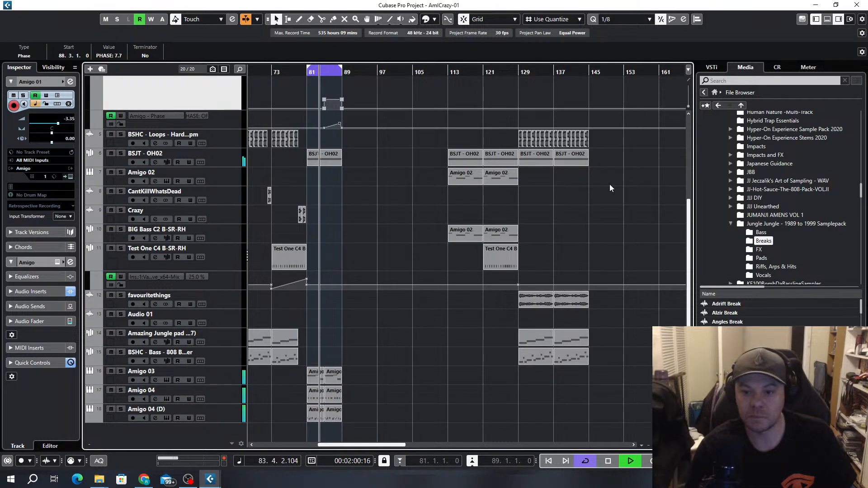
{"action": "left_click_drag", "start_coordinate": [587, 304], "coordinate": [623, 304]}
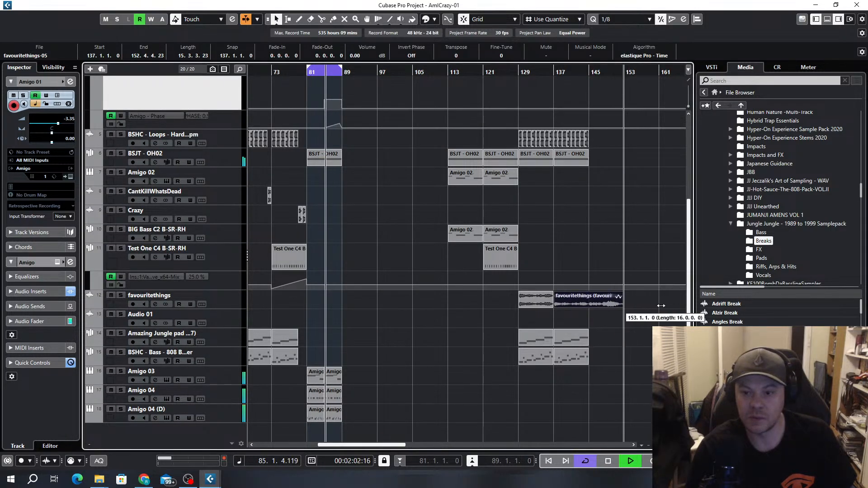
Trim the favouritethings event at bar 137 back to eight bars, ending at bar 145
{"action": "key", "text": "g"}
{"action": "key", "text": "g"}
{"action": "key", "text": "g"}
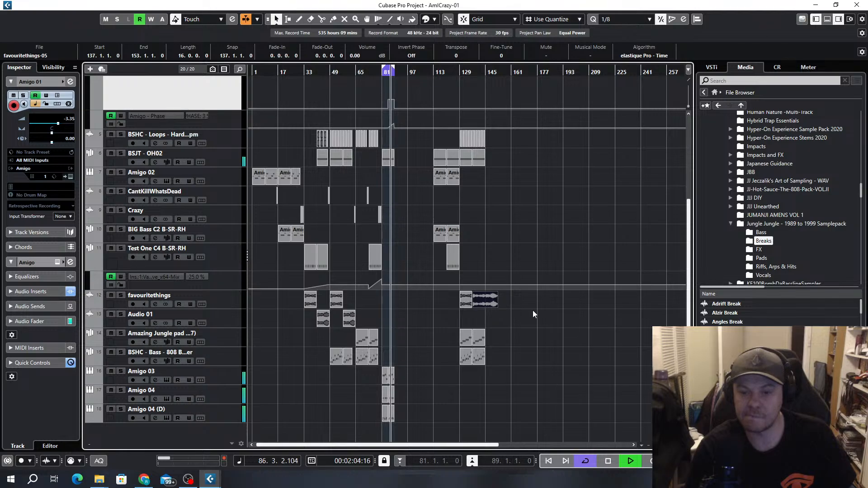
{"action": "left_click_drag", "start_coordinate": [496, 304], "coordinate": [489, 308]}
{"action": "key", "text": "h"}
{"action": "key", "text": "h"}
{"action": "key", "text": "h"}
{"action": "key", "text": "h"}
{"action": "key", "text": "h"}
{"action": "key", "text": "h"}
{"action": "key", "text": "h"}
{"action": "key", "text": "h"}
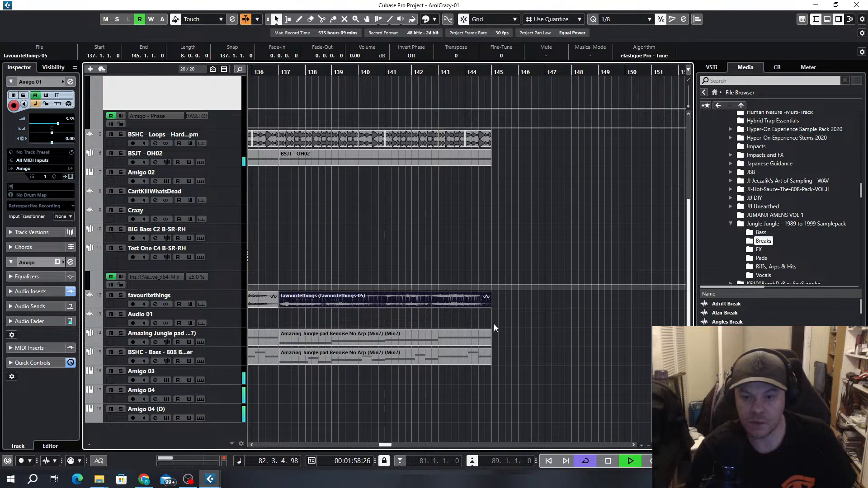
Copy the eight-bar Test One C4 B-SR-RH part from bar 73 to bar 81 with its automation
{"action": "key", "text": "g"}
{"action": "key", "text": "g"}
{"action": "key", "text": "g"}
{"action": "key", "text": "g"}
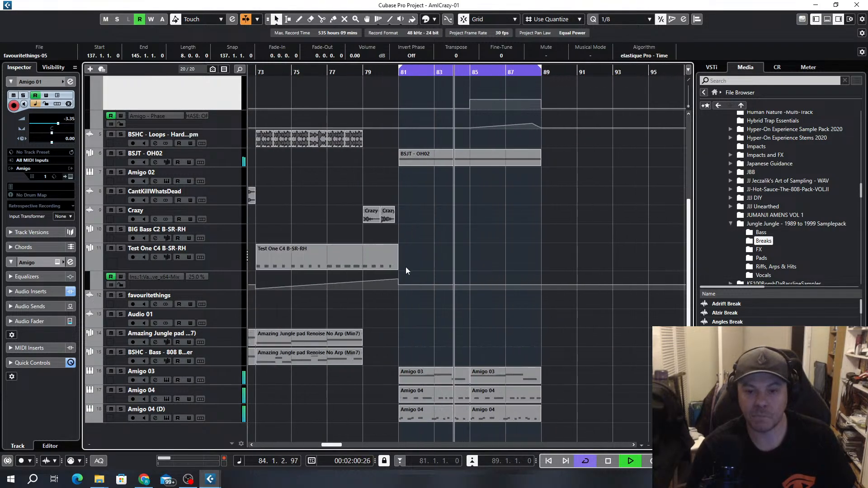
{"action": "left_click_drag", "start_coordinate": [329, 256], "coordinate": [471, 254]}
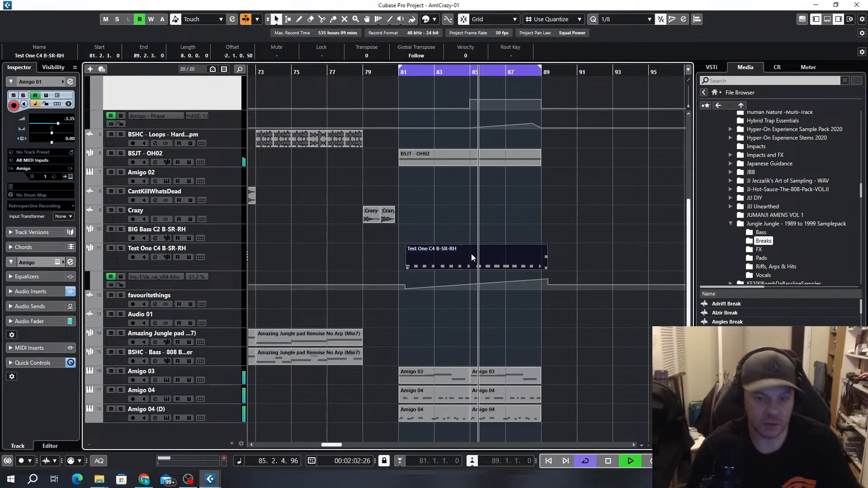
{"action": "key", "text": "ctrl+z"}
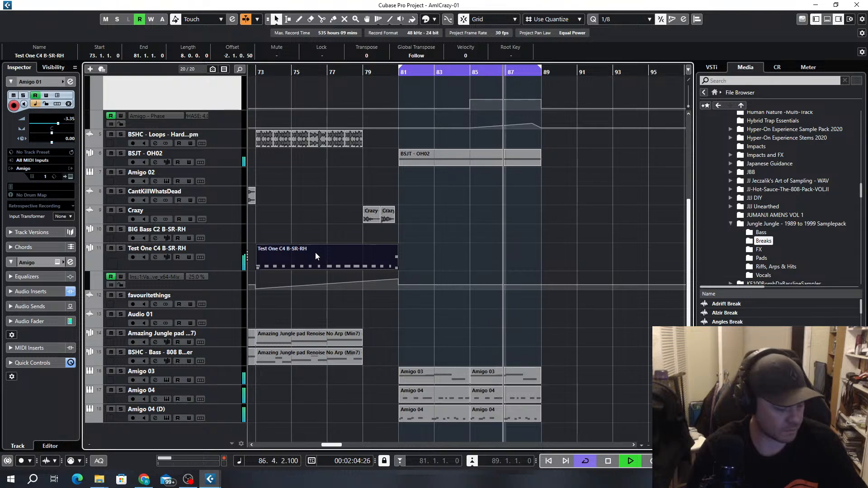
{"action": "left_click_drag", "start_coordinate": [314, 255], "coordinate": [458, 266]}
Compress the Test One C4 copy at bar 81 to four bars with time-stretch sizing and duplicate it to bar 85
{"action": "left_click", "coordinate": [276, 19]}
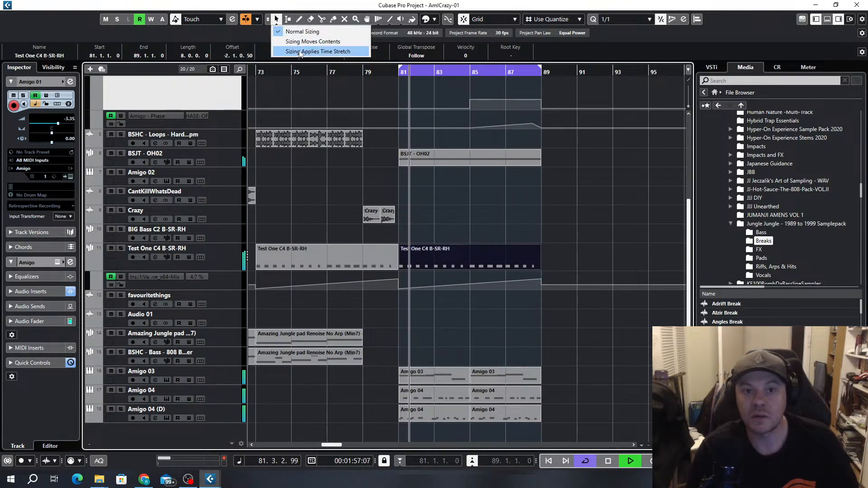
{"action": "left_click", "coordinate": [299, 52]}
{"action": "left_click_drag", "start_coordinate": [540, 266], "coordinate": [463, 266]}
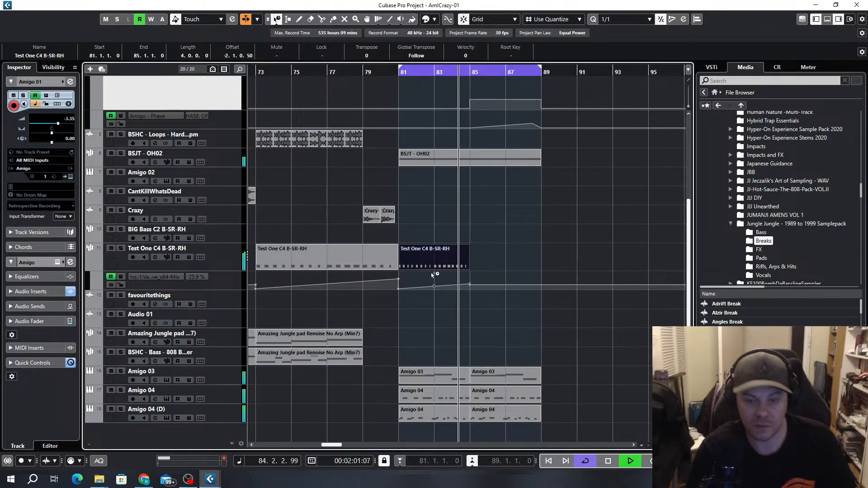
{"action": "key", "text": "ctrl+d"}
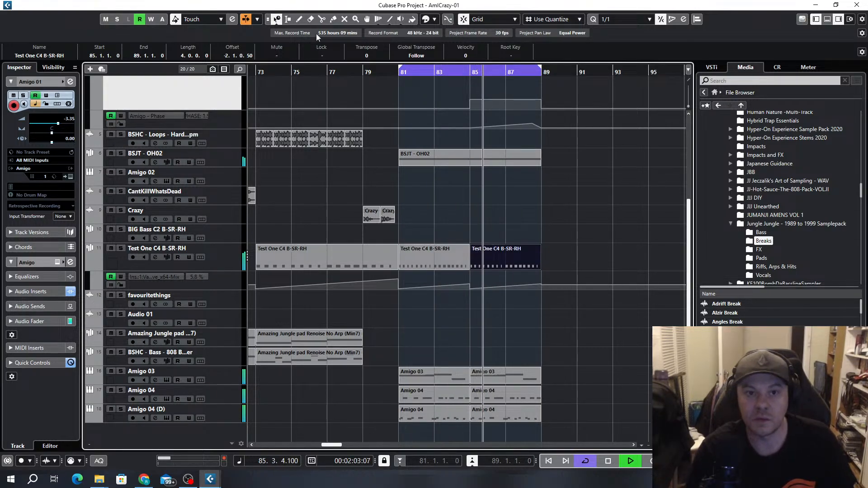
Reshape the Test One Mix automation to fall from bar 81 to bar 85 and rise to 44.44 at bar 89, and restore Normal Sizing
{"action": "left_click", "coordinate": [468, 282]}
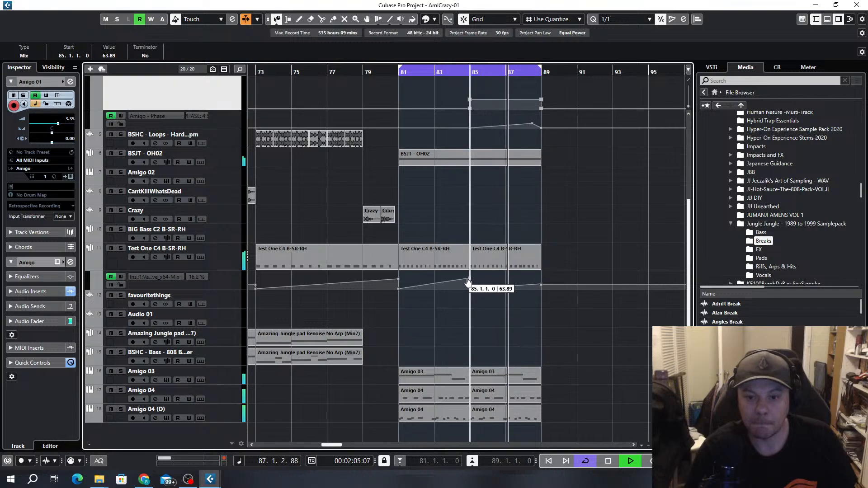
{"action": "mouse_move", "coordinate": [468, 281]}
{"action": "left_mouse_down"}
{"action": "mouse_move", "coordinate": [399, 291]}
{"action": "mouse_move", "coordinate": [405, 278]}
{"action": "mouse_move", "coordinate": [474, 272]}
{"action": "mouse_move", "coordinate": [474, 293]}
{"action": "left_mouse_up"}
{"action": "left_click_drag", "start_coordinate": [395, 272], "coordinate": [398, 279]}
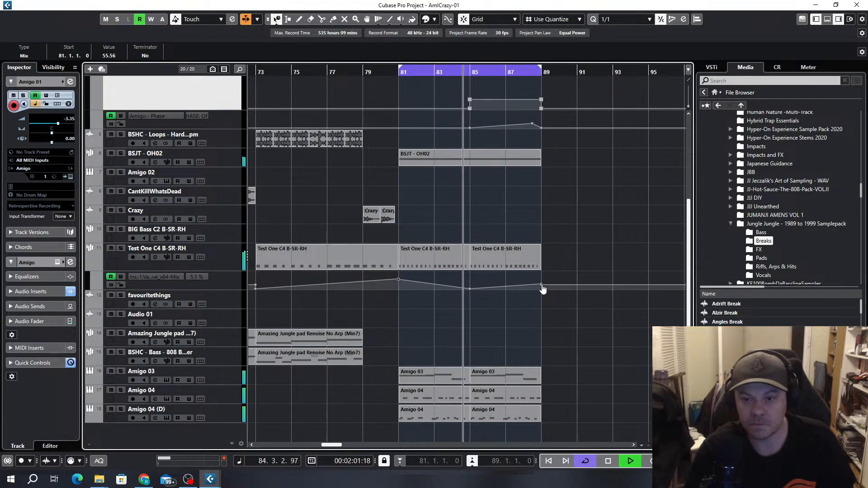
{"action": "left_click_drag", "start_coordinate": [543, 290], "coordinate": [545, 286]}
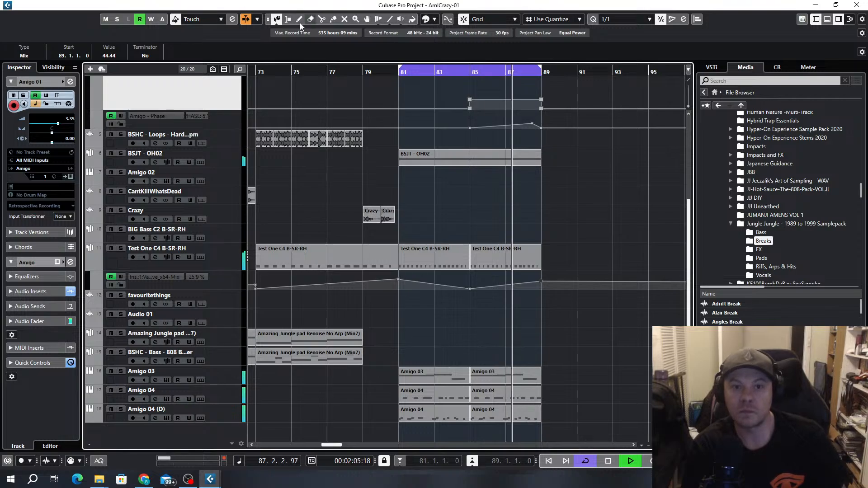
{"action": "left_click", "coordinate": [276, 19]}
{"action": "left_click", "coordinate": [297, 27]}
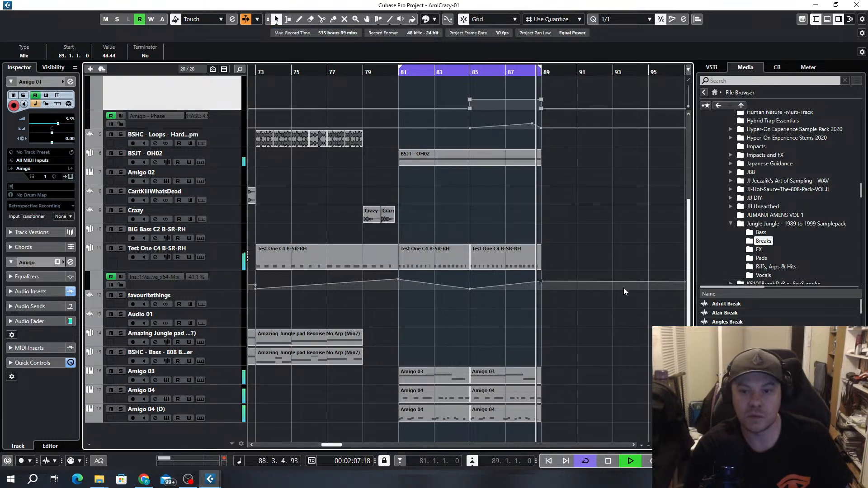
Copy the Amigo 03 parts at bars 81 and 85 onto the BSHC 808 bass track and open them in the Key Editor
{"action": "left_click", "coordinate": [218, 358]}
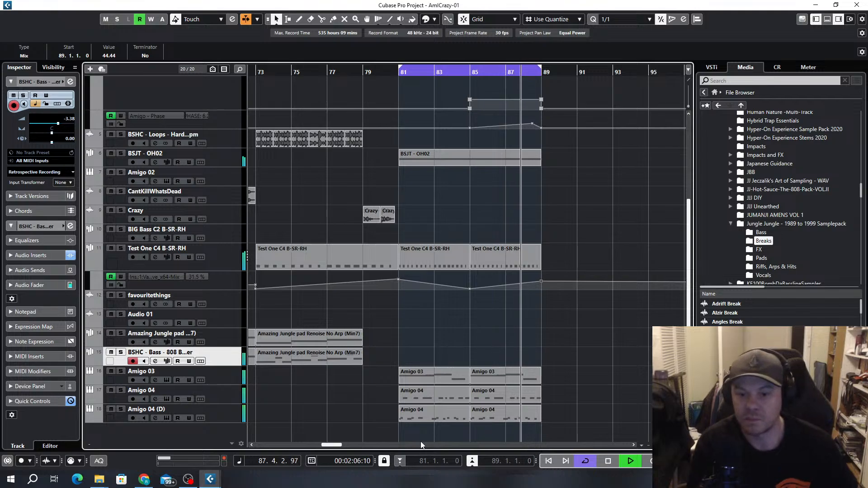
{"action": "left_click_drag", "start_coordinate": [552, 361], "coordinate": [423, 364]}
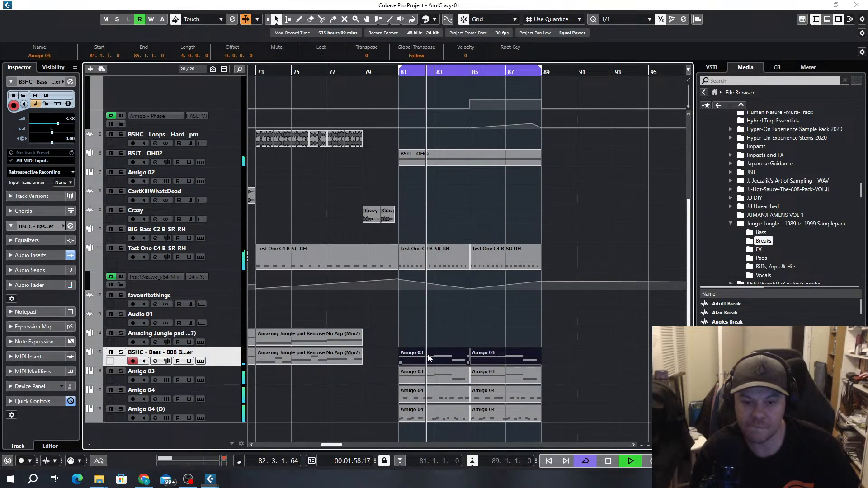
{"action": "double_click", "coordinate": [423, 363]}
{"action": "scroll", "coordinate": [604, 216], "scroll_direction": "down", "scroll_amount": 3}
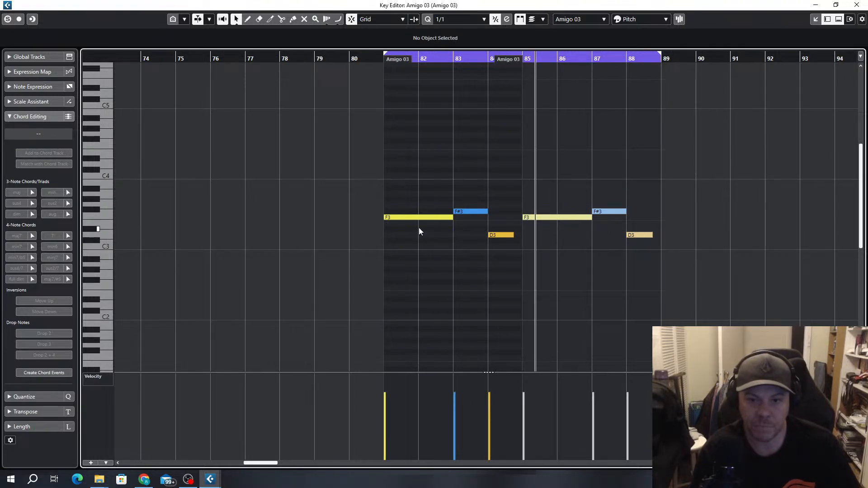
Lower the first bass note at bar 81 to C3 and shorten it to half a bar
{"action": "left_click_drag", "start_coordinate": [407, 218], "coordinate": [409, 224]}
{"action": "key", "text": "Down"}
{"action": "key", "text": "Down"}
{"action": "key", "text": "Down"}
{"action": "key", "text": "Down"}
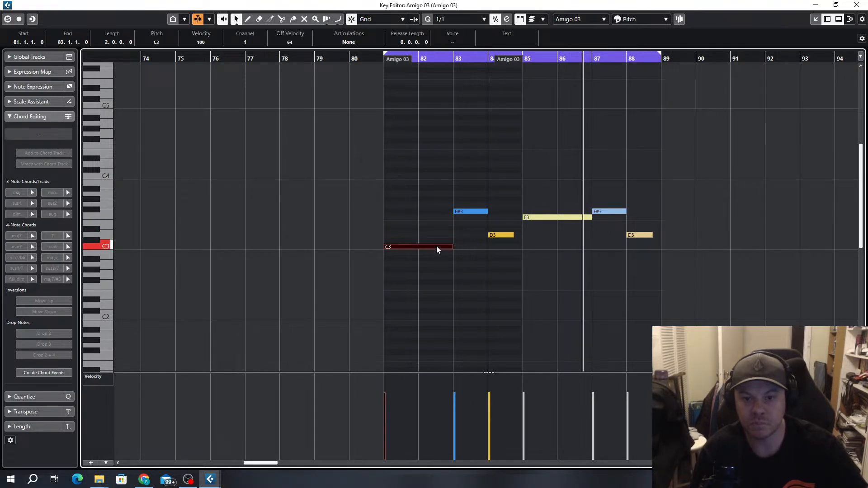
{"action": "scroll", "coordinate": [415, 256], "scroll_direction": "up", "scroll_amount": 3}
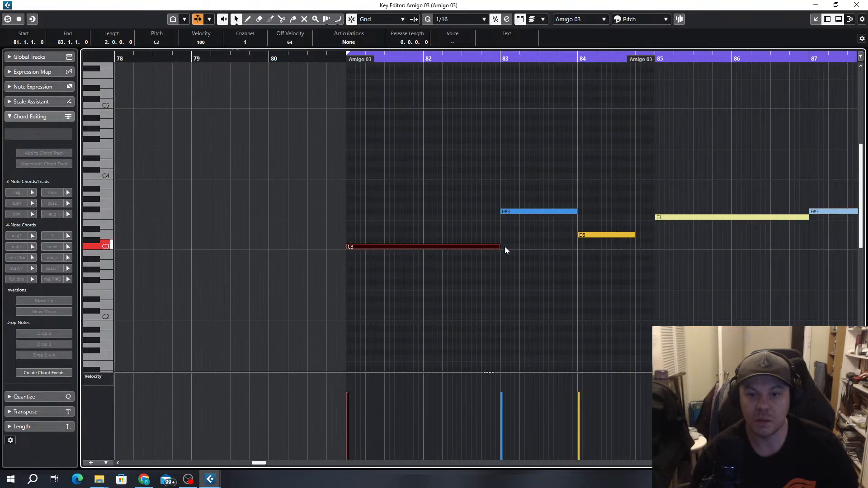
{"action": "left_click_drag", "start_coordinate": [372, 252], "coordinate": [385, 248]}
{"action": "scroll", "coordinate": [385, 260], "scroll_direction": "up", "scroll_amount": 2}
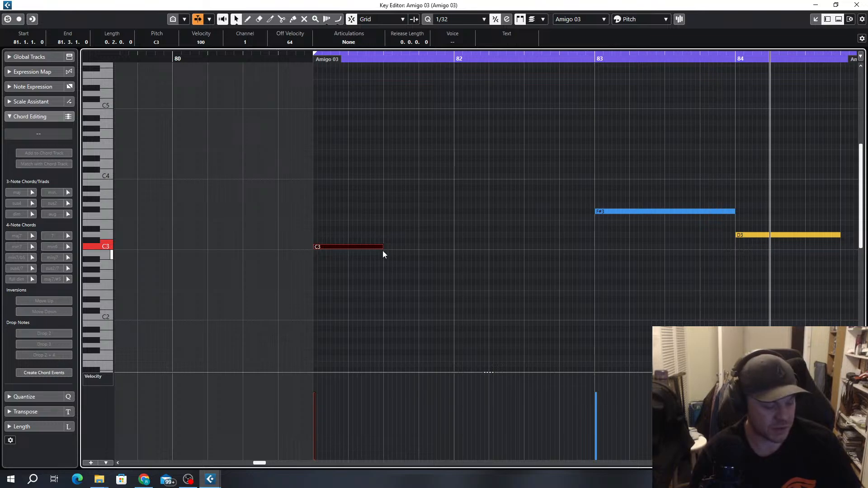
Shorten the C3 bass note at bar 81 to a length of 0.1.2.0 and duplicate it twice
{"action": "left_click_drag", "start_coordinate": [383, 247], "coordinate": [370, 247]}
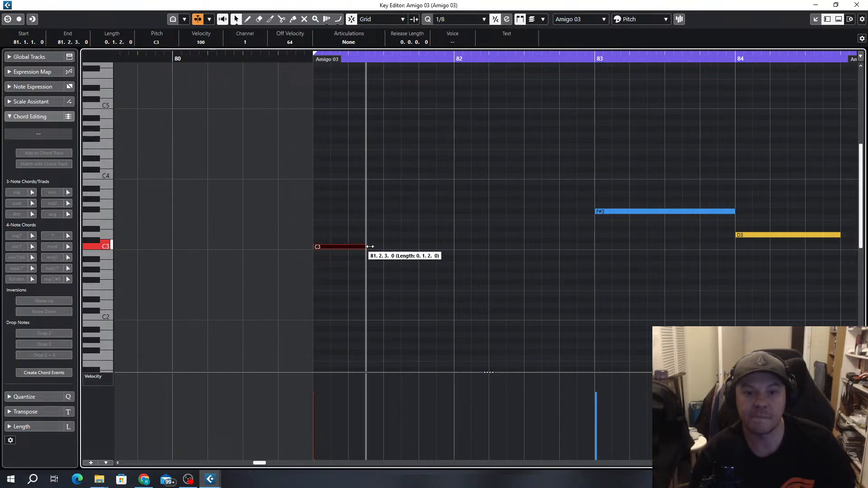
{"action": "key", "text": "alt+d"}
{"action": "key", "text": "alt+d"}
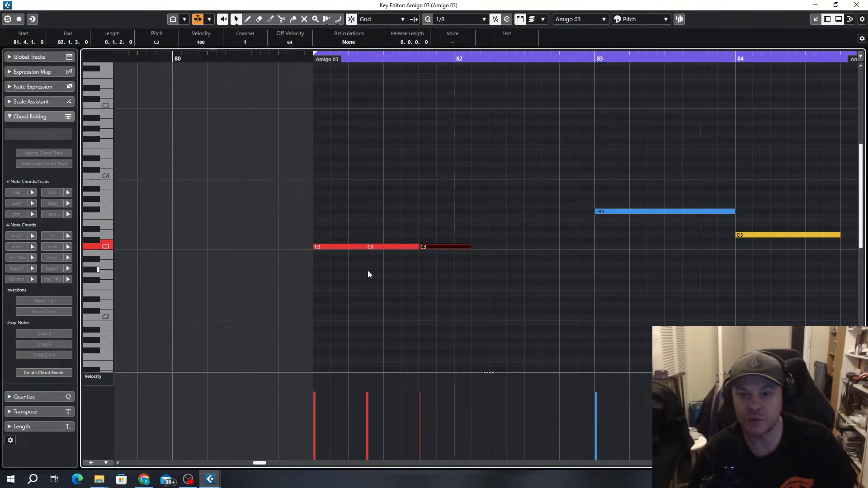
{"action": "key", "text": "space"}
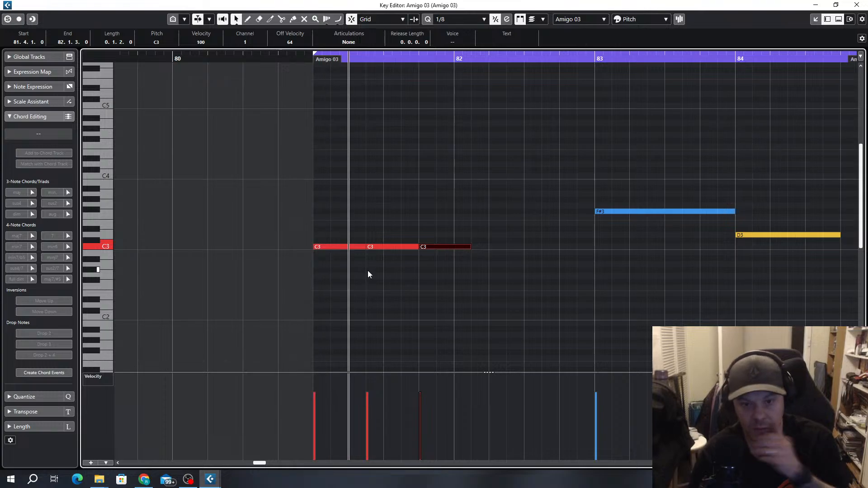
Space out the two duplicated C3 notes so they start at 81.3 and at bar 82
{"action": "left_click_drag", "start_coordinate": [389, 246], "coordinate": [403, 247]}
{"action": "left_click_drag", "start_coordinate": [457, 247], "coordinate": [506, 246]}
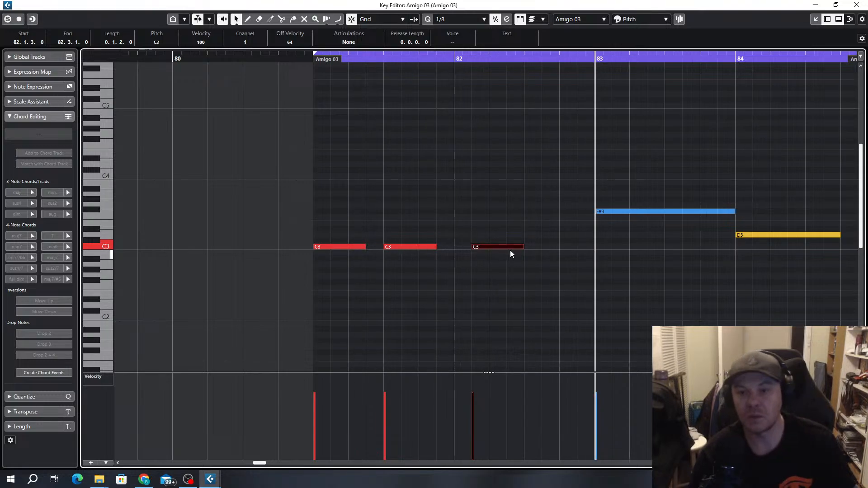
{"action": "key", "text": "f"}
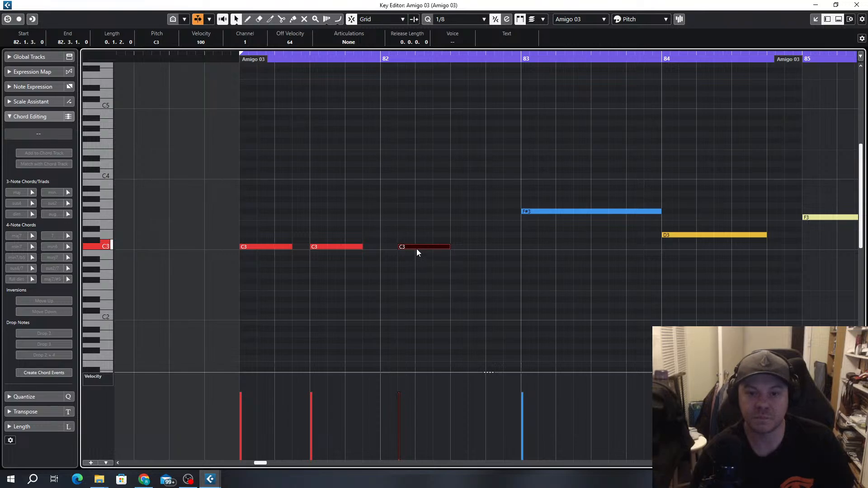
{"action": "left_click_drag", "start_coordinate": [416, 248], "coordinate": [407, 247]}
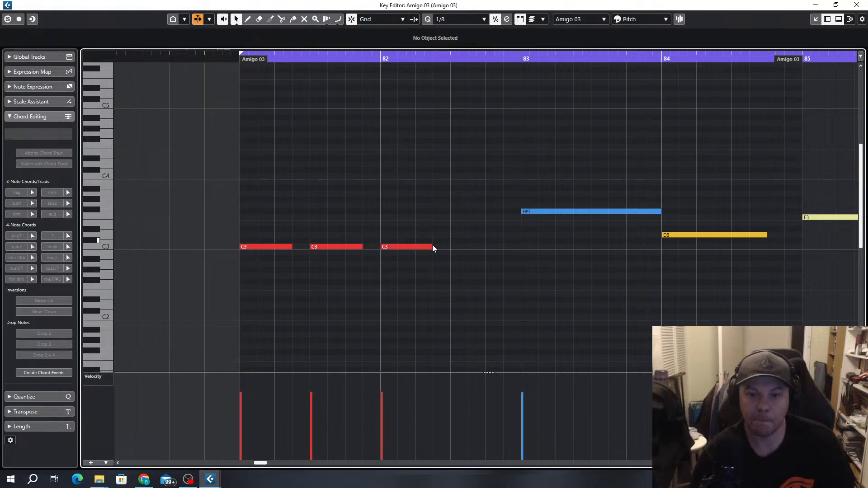
Extend the C3 note at bar 82 to half a bar and copy it to 82.3 as D3
{"action": "left_click_drag", "start_coordinate": [434, 247], "coordinate": [514, 235]}
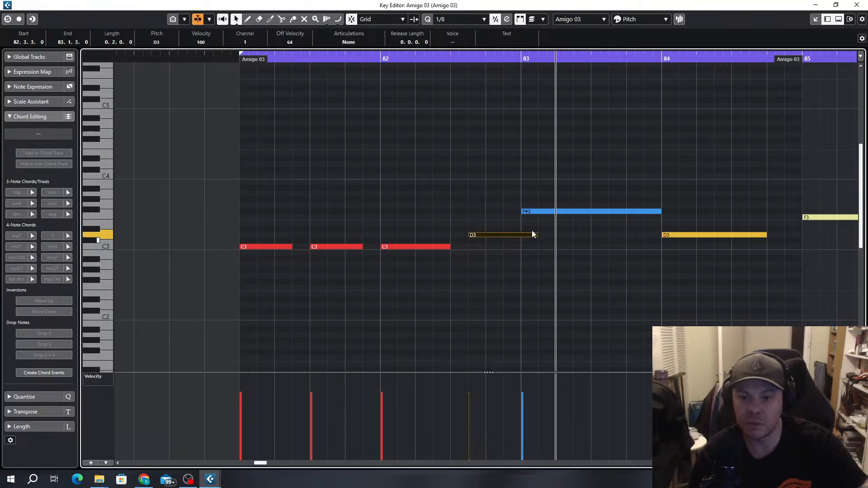
{"action": "left_click_drag", "start_coordinate": [488, 234], "coordinate": [480, 234]}
{"action": "left_click", "coordinate": [490, 219]}
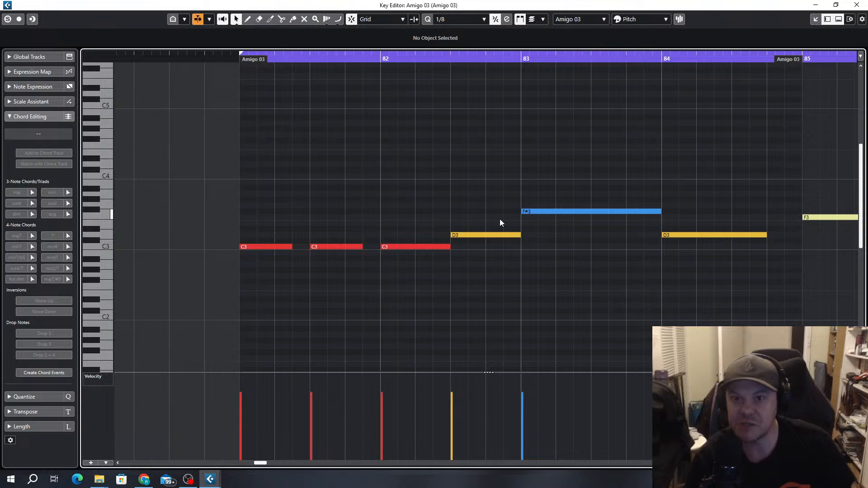
Shorten the F#3 note at bar 83 to half a bar and add a half-bar D#3 at 83.3
{"action": "left_click", "coordinate": [545, 211]}
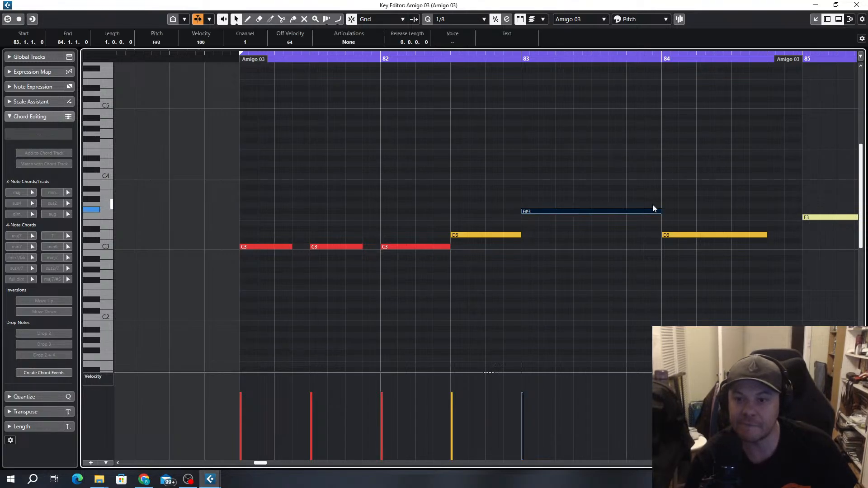
{"action": "mouse_move", "coordinate": [661, 211]}
{"action": "left_mouse_down"}
{"action": "mouse_move", "coordinate": [582, 218]}
{"action": "mouse_move", "coordinate": [643, 228]}
{"action": "left_mouse_up"}
{"action": "left_click", "coordinate": [648, 202]}
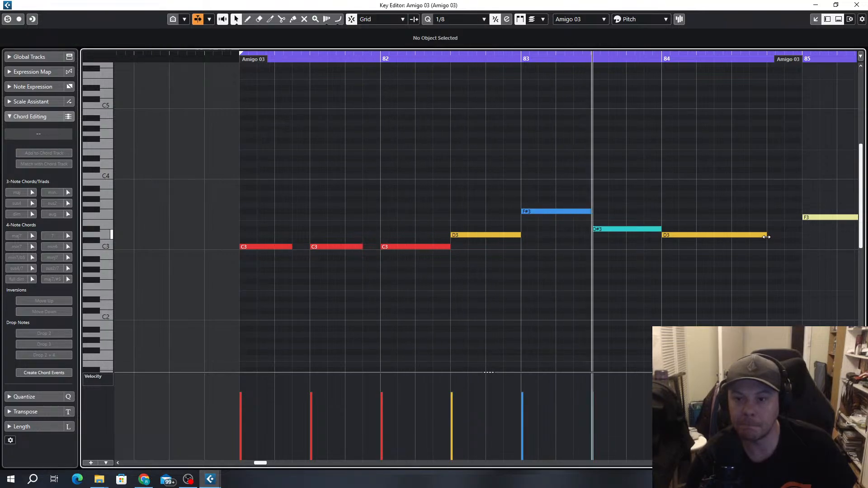
Shorten the D3 note at bar 84 to 0.1.2.0 and add a half-bar D4 note at 84.3
{"action": "left_click", "coordinate": [627, 230]}
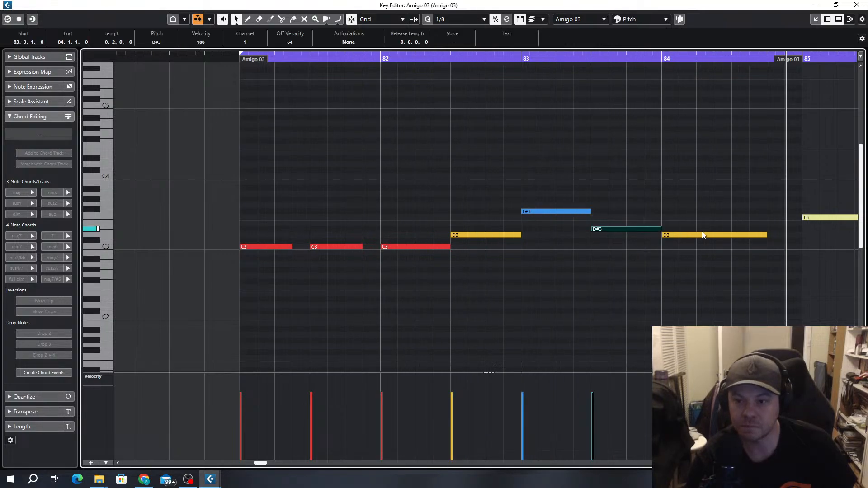
{"action": "left_click", "coordinate": [741, 236]}
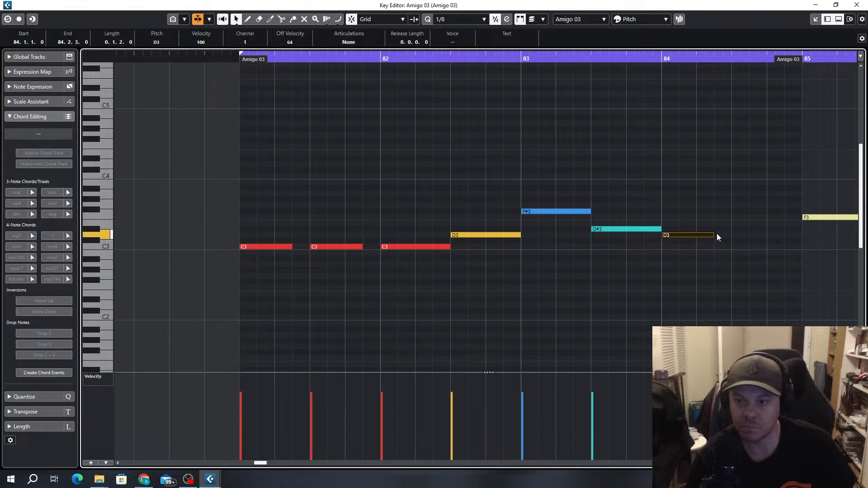
{"action": "left_click_drag", "start_coordinate": [689, 235], "coordinate": [802, 165], "text": "alt"}
{"action": "left_click", "coordinate": [600, 229]}
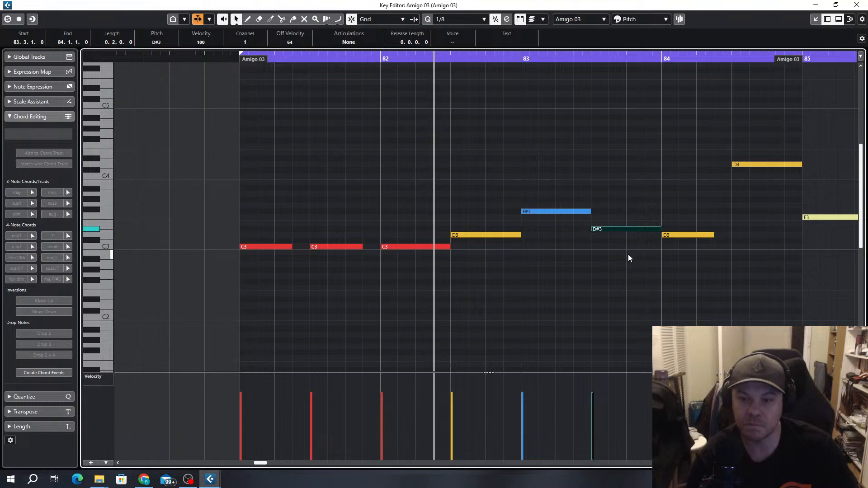
Shorten the notes at 82.3, 83.1 and 83.3 to 0.1.2.0, raising the one at 82.3 to D#3
{"action": "left_click_drag", "start_coordinate": [589, 211], "coordinate": [573, 211]}
{"action": "left_click", "coordinate": [500, 235]}
{"action": "key", "text": "Up"}
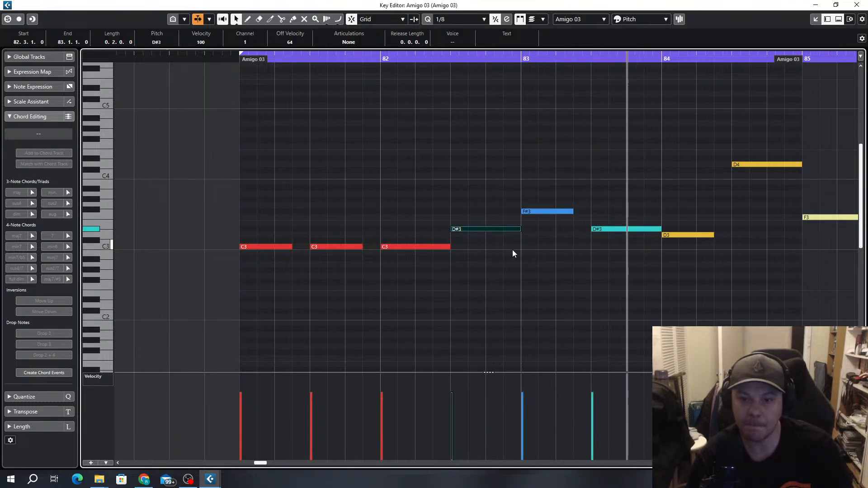
{"action": "left_click_drag", "start_coordinate": [519, 227], "coordinate": [503, 227]}
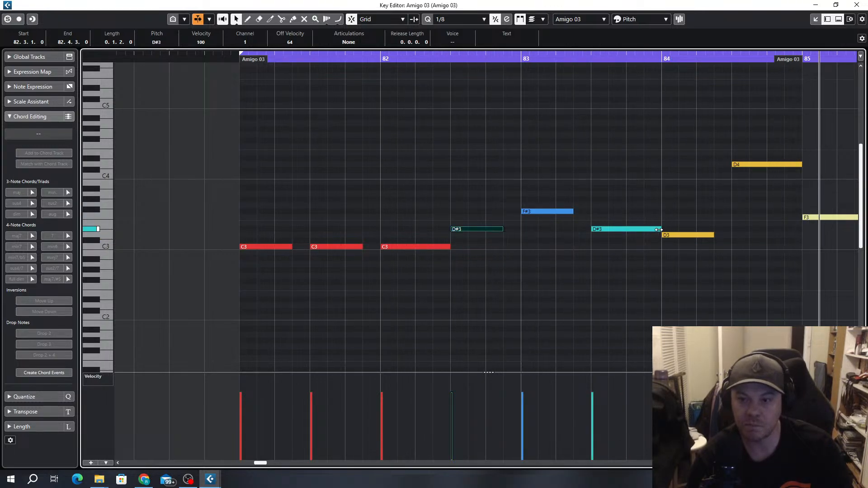
{"action": "left_click_drag", "start_coordinate": [660, 229], "coordinate": [644, 229]}
{"action": "key", "text": "space"}
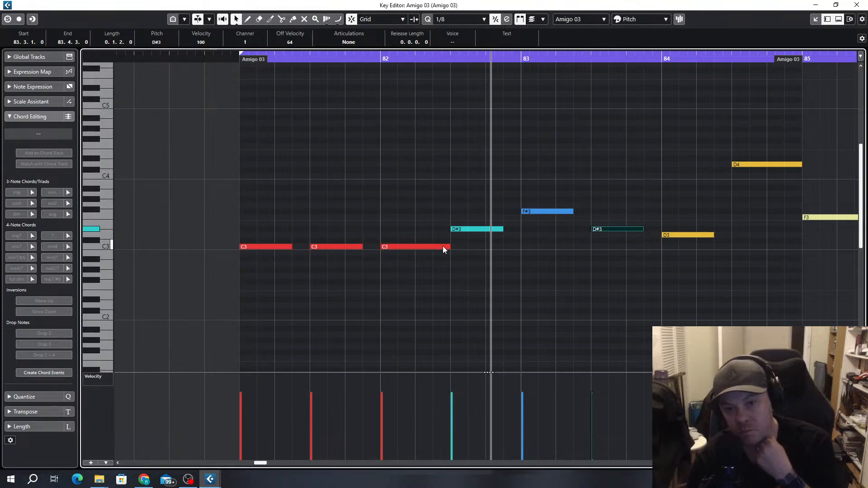
Shorten the C3 note at bar 82 to 0.1.2.0 and raise it to D#3
{"action": "left_click_drag", "start_coordinate": [447, 247], "coordinate": [433, 248]}
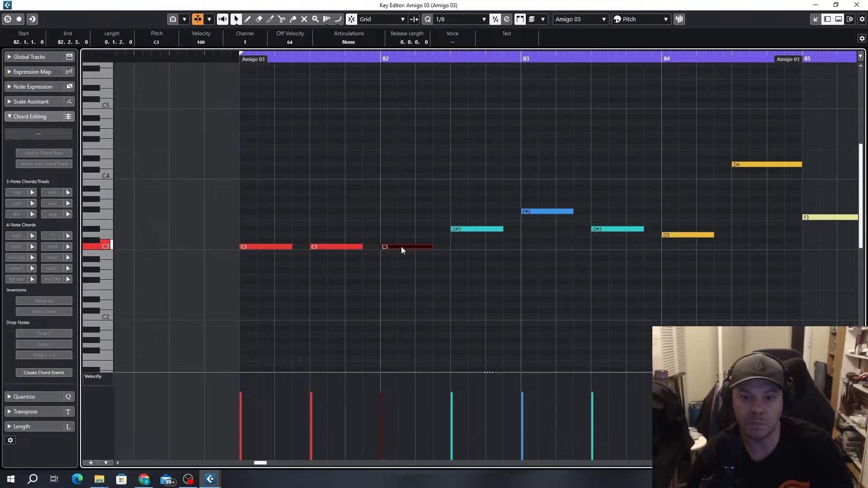
{"action": "key", "text": "Up"}
{"action": "key", "text": "Up"}
{"action": "key", "text": "Up"}
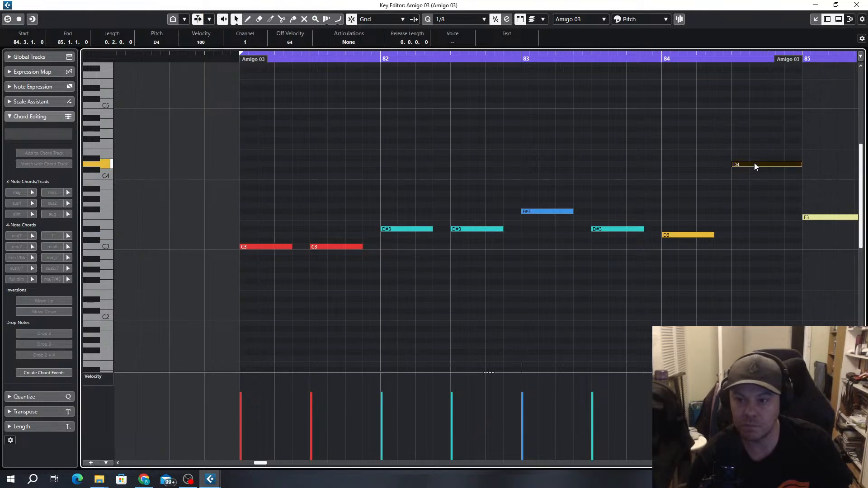
Lower the D4 note at 84.3 to C3 and shorten it to 0.1.2.0
{"action": "key", "text": "shift+Down"}
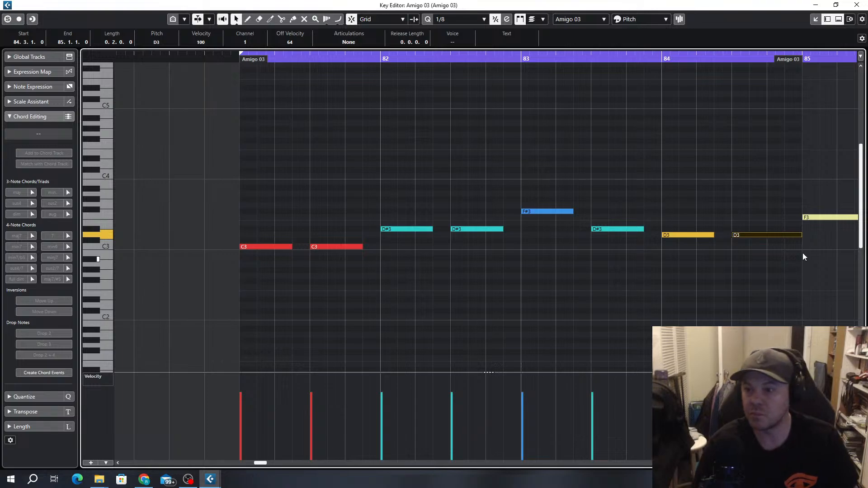
{"action": "key", "text": "Down"}
{"action": "key", "text": "Down"}
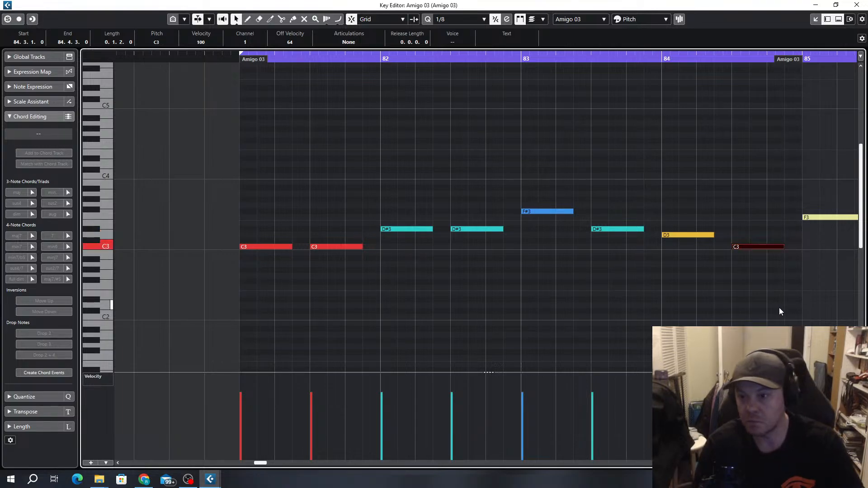
{"action": "key", "text": "Down"}
{"action": "key", "text": "Up"}
Close the Key Editor and delete the Amigo 03 part at bar 85 on the BSHC 808 bass track
{"action": "scroll", "coordinate": [614, 252], "scroll_direction": "down", "scroll_amount": 3}
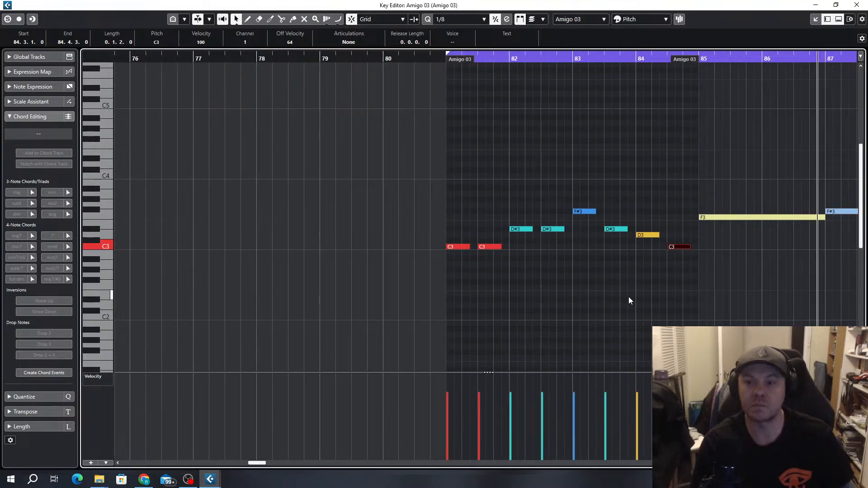
{"action": "scroll", "coordinate": [628, 297], "scroll_direction": "right", "scroll_amount": 4}
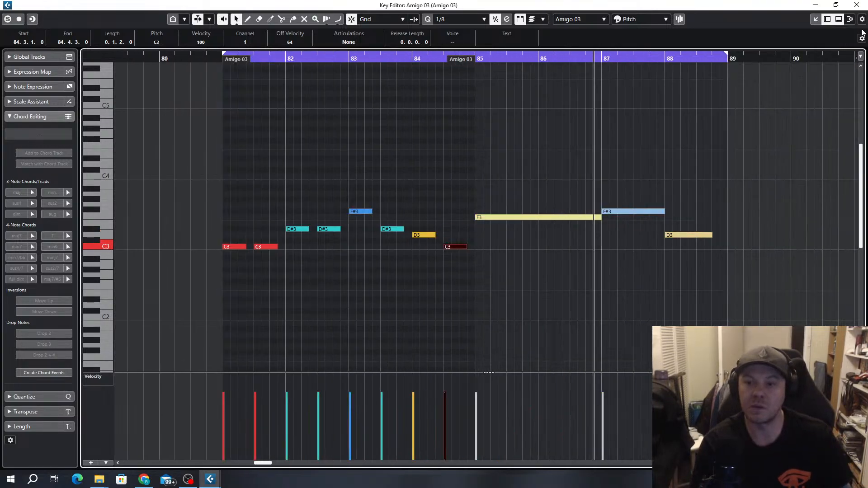
{"action": "left_click", "coordinate": [862, 4]}
{"action": "left_click", "coordinate": [495, 353]}
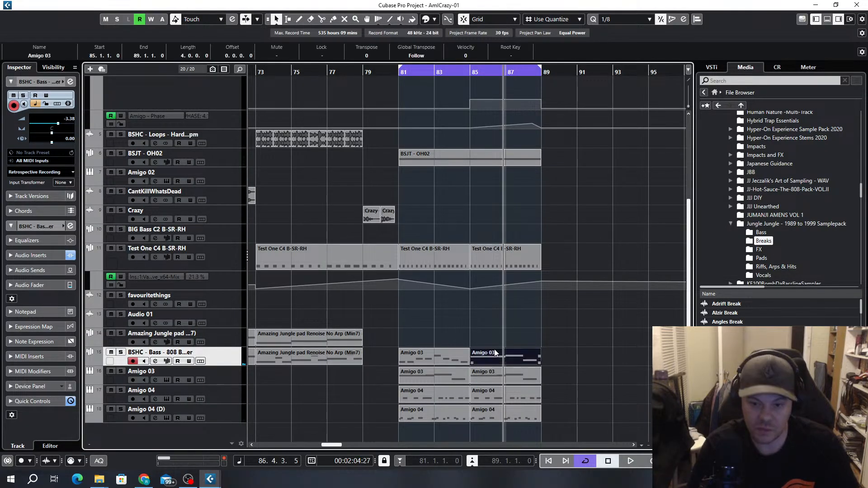
{"action": "key", "text": "Delete"}
Loop bars 81 to 85 around the remaining 808 bass part and play it with the bass track soloed
{"action": "left_click", "coordinate": [432, 358]}
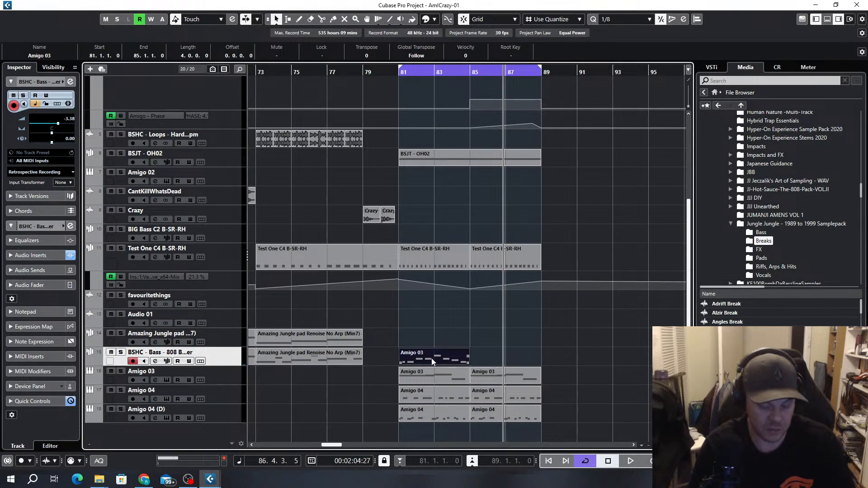
{"action": "key", "text": "p"}
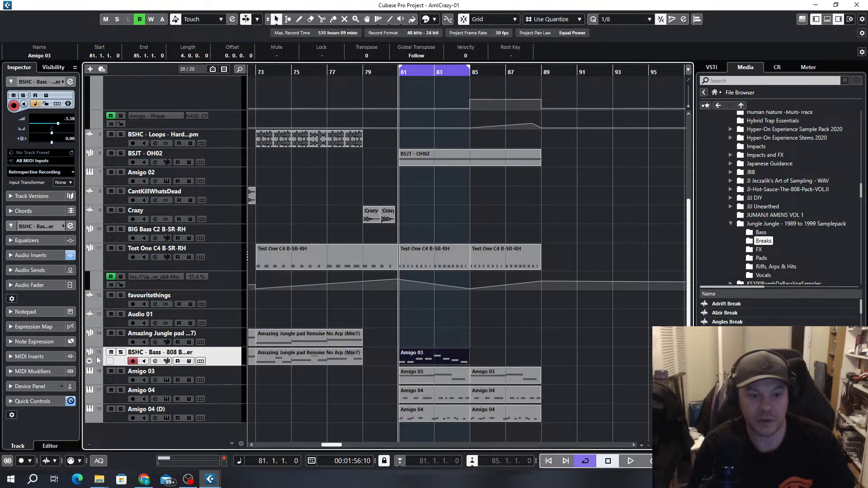
{"action": "key", "text": "space"}
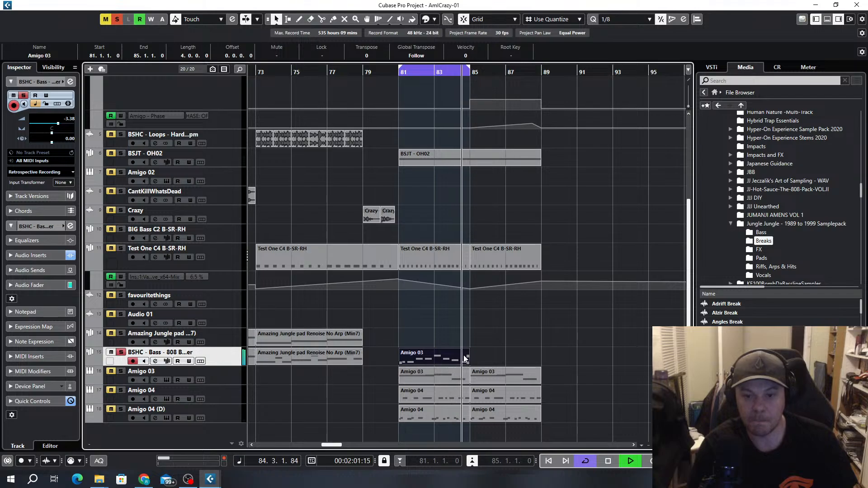
Open the 808 bass part, lower its F#3 note at bar 83 to D#3 and close the editor
{"action": "double_click", "coordinate": [422, 358]}
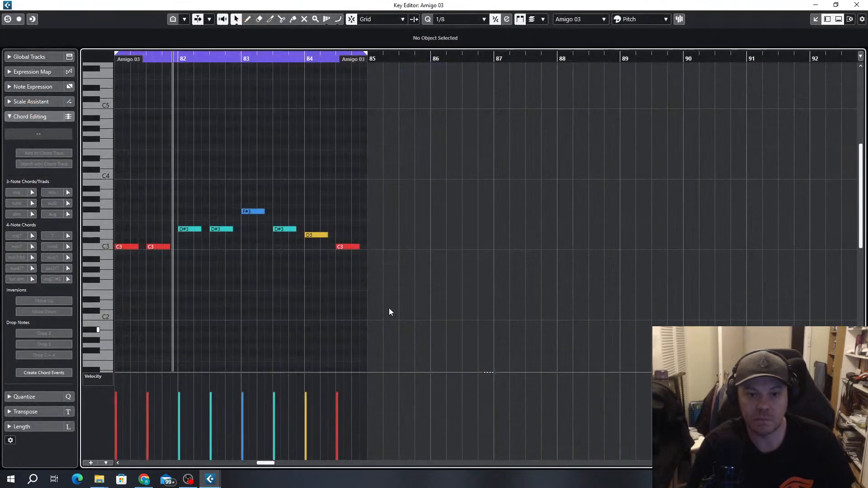
{"action": "scroll", "coordinate": [240, 216], "scroll_direction": "up", "scroll_amount": 2, "text": "ctrl"}
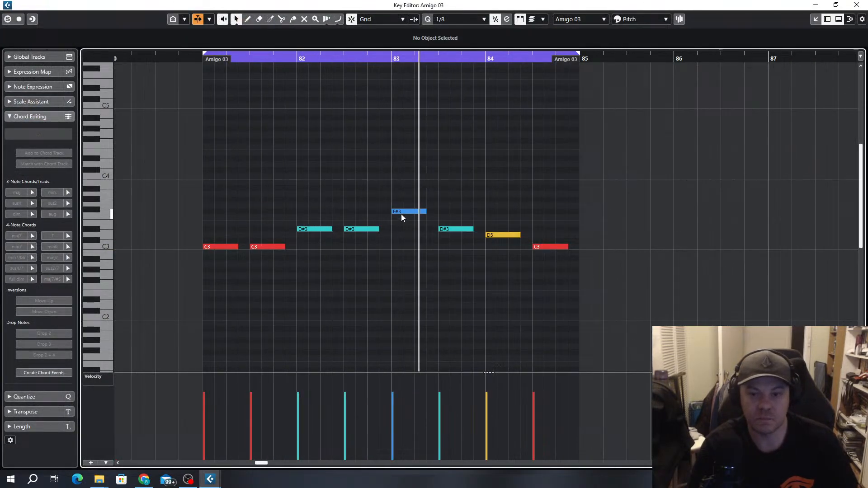
{"action": "left_click_drag", "start_coordinate": [401, 213], "coordinate": [424, 245]}
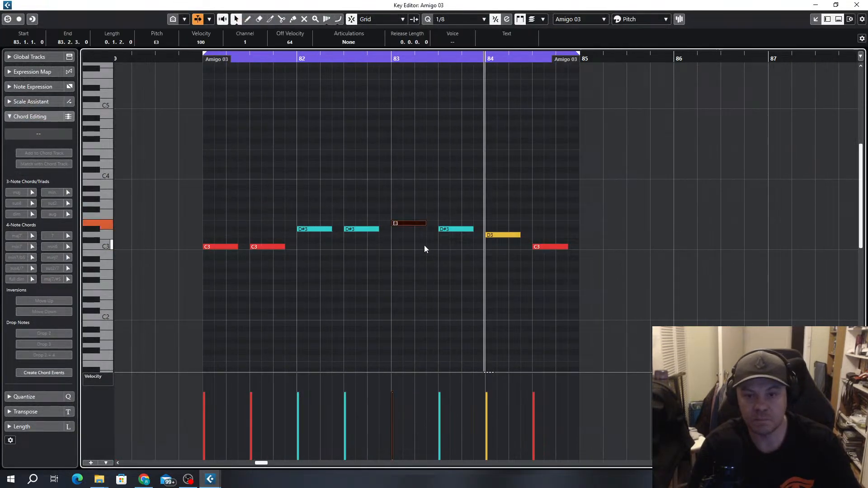
{"action": "left_click", "coordinate": [856, 5]}
Solo the Amigo 03 track alongside the bass, reopen the bass part and raise its last note at 84.3 to D3
{"action": "left_click", "coordinate": [120, 372]}
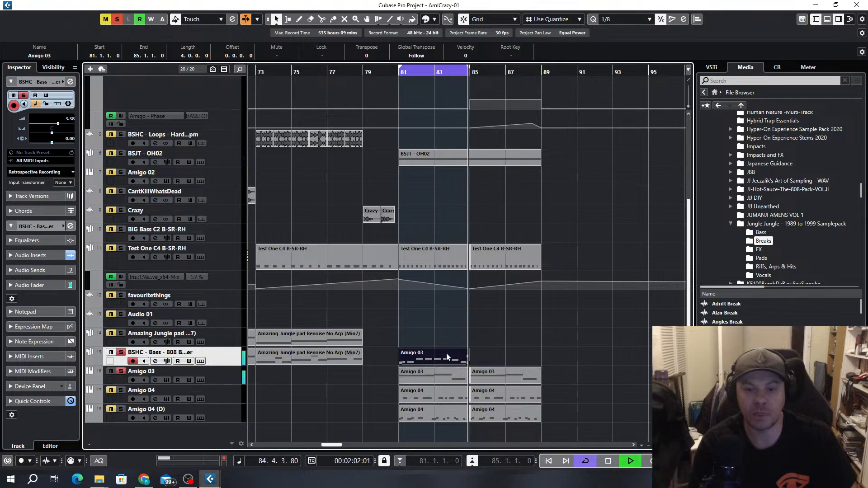
{"action": "double_click", "coordinate": [452, 376]}
{"action": "left_click", "coordinate": [469, 246]}
{"action": "key", "text": "f"}
{"action": "key", "text": "Up"}
{"action": "key", "text": "Up"}
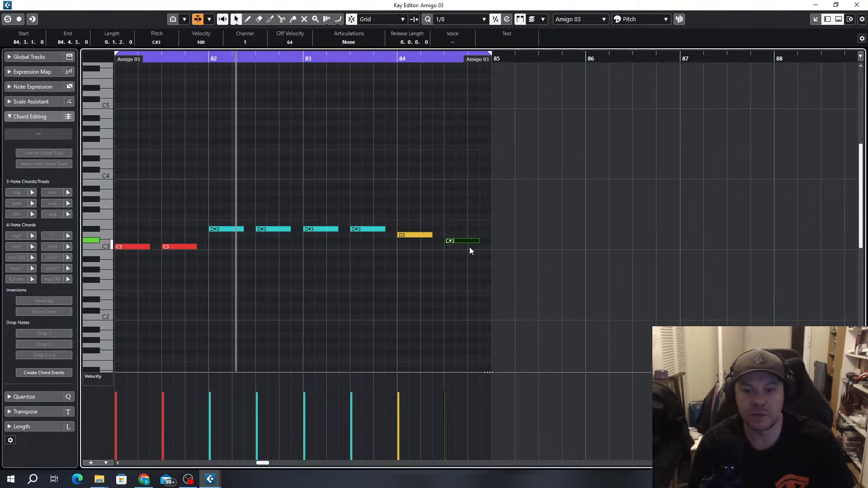
{"action": "key", "text": "g"}
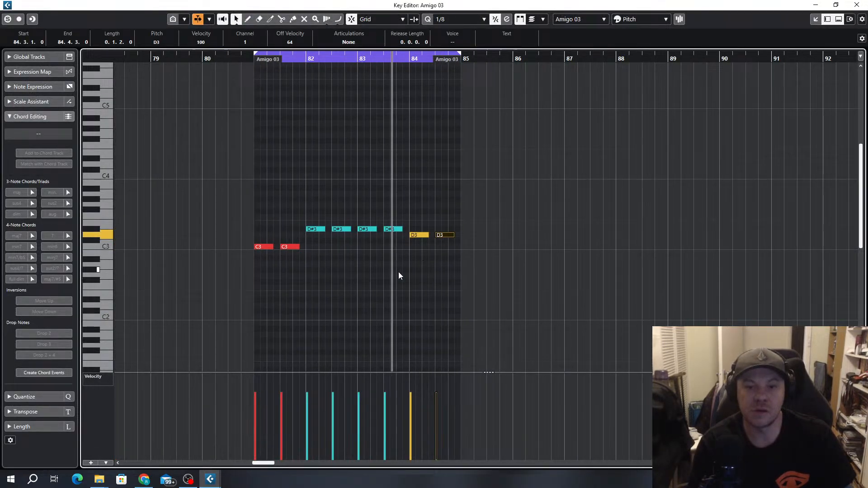
Lower both bass notes in bar 83 to B2 and the first note of bar 84 to C3
{"action": "left_click_drag", "start_coordinate": [401, 209], "coordinate": [364, 236]}
{"action": "key", "text": "Down"}
{"action": "key", "text": "Down"}
{"action": "key", "text": "Down"}
{"action": "key", "text": "Down"}
{"action": "key", "text": "Down"}
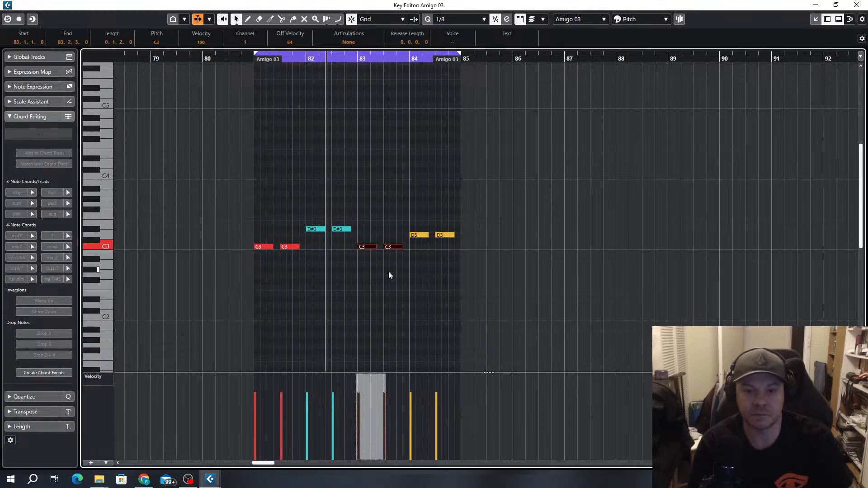
{"action": "key", "text": "Up"}
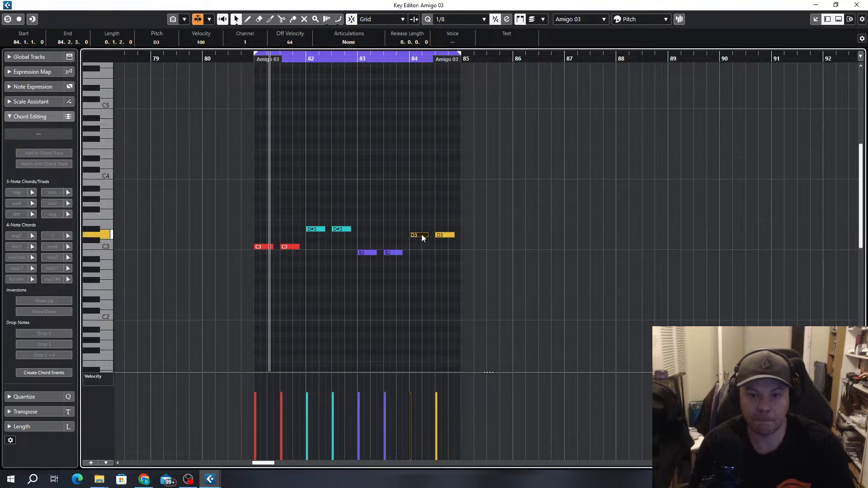
{"action": "left_click_drag", "start_coordinate": [421, 234], "coordinate": [429, 248]}
{"action": "left_click", "coordinate": [403, 204]}
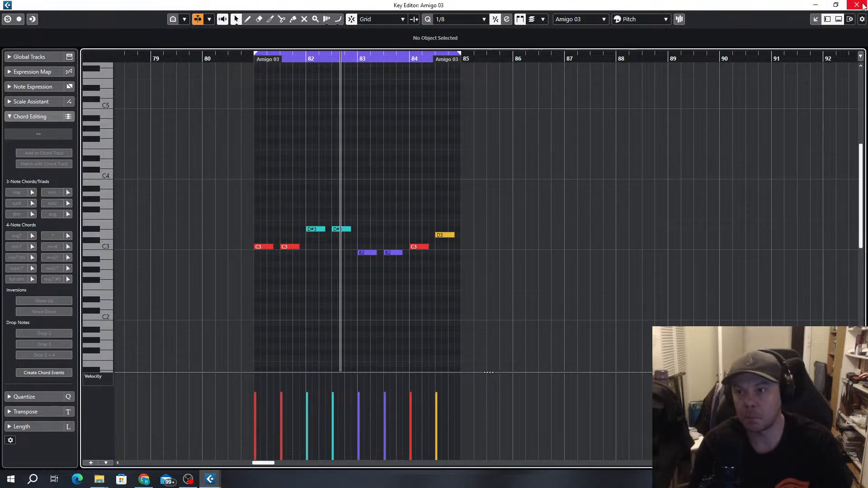
Close the note editor, select the BIG Bass C2 track and solo it
{"action": "key", "text": "Return"}
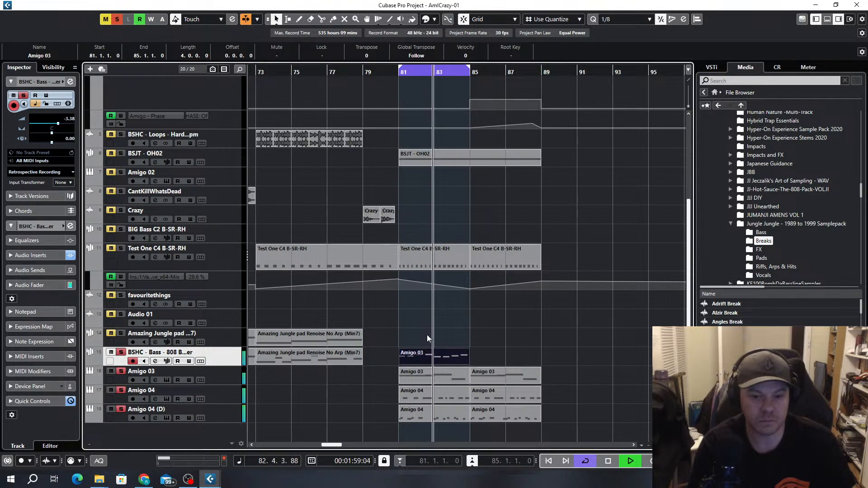
{"action": "key", "text": "g"}
{"action": "key", "text": "g"}
{"action": "key", "text": "g"}
{"action": "key", "text": "g"}
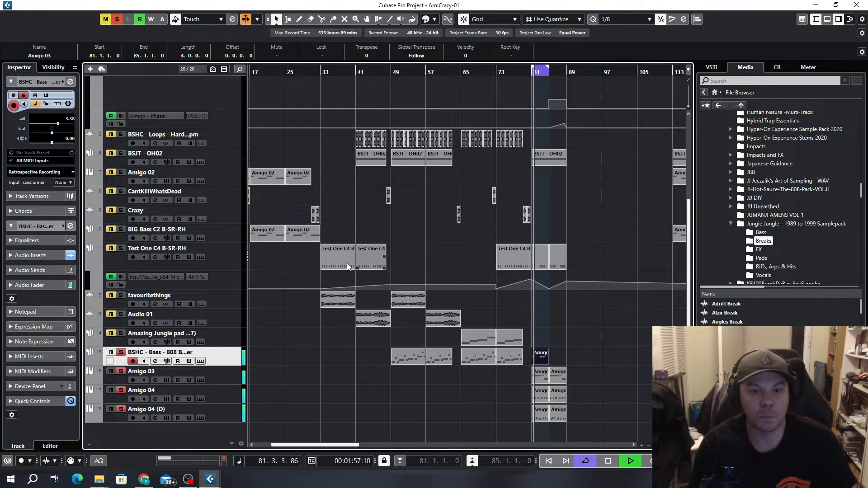
{"action": "left_click", "coordinate": [218, 234]}
{"action": "key", "text": "h"}
{"action": "key", "text": "h"}
{"action": "key", "text": "h"}
{"action": "key", "text": "h"}
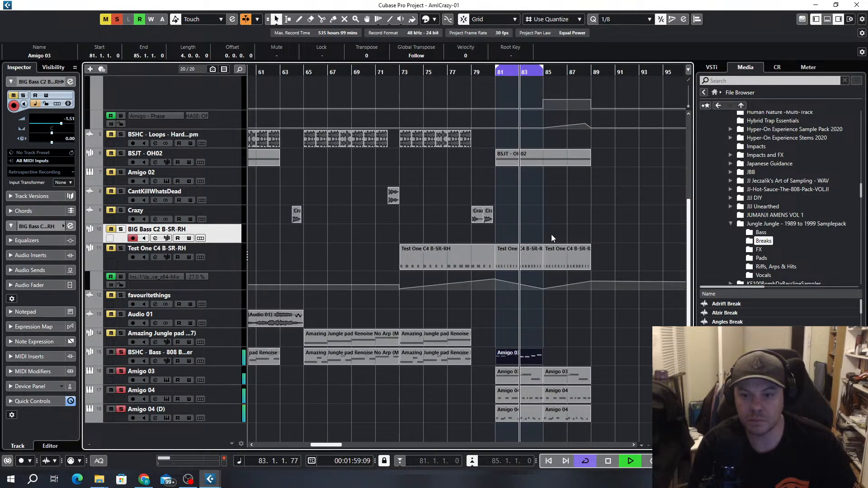
{"action": "left_click", "coordinate": [121, 229]}
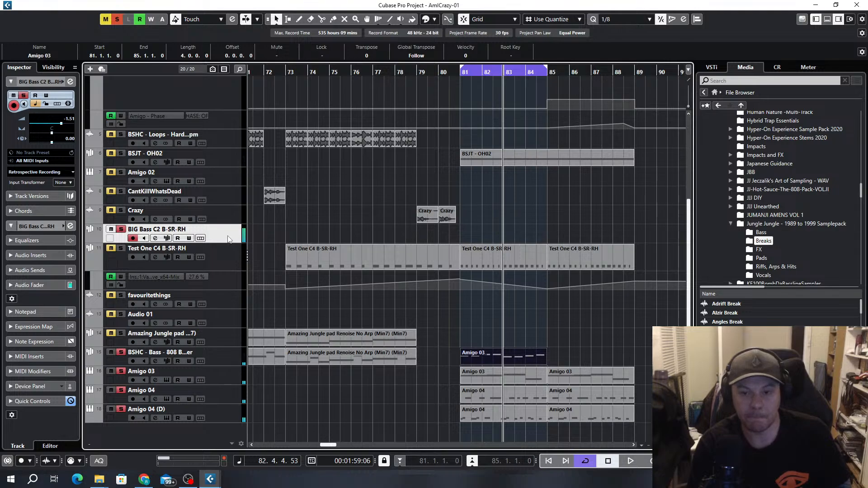
Copy the first Amigo 03 part to the BIG Bass track at bar 81, move the 808 bass part to bar 85 and play
{"action": "left_click", "coordinate": [501, 381]}
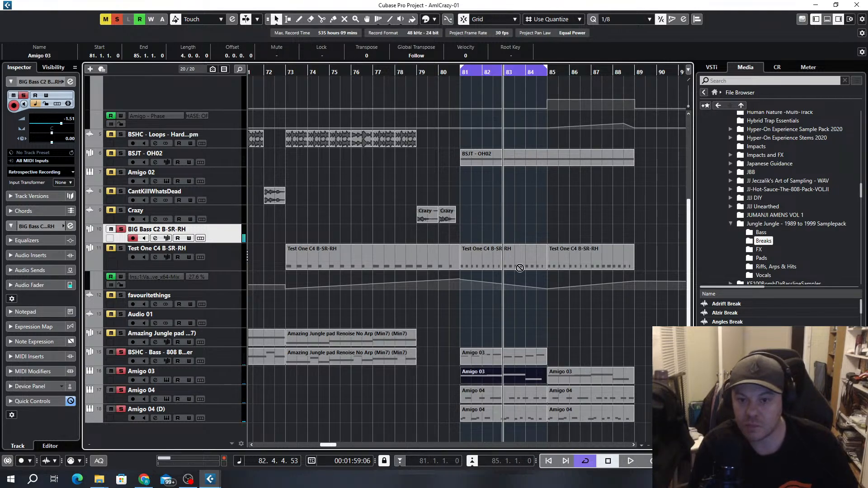
{"action": "left_click_drag", "start_coordinate": [501, 215], "coordinate": [501, 236]}
{"action": "left_click", "coordinate": [494, 362]}
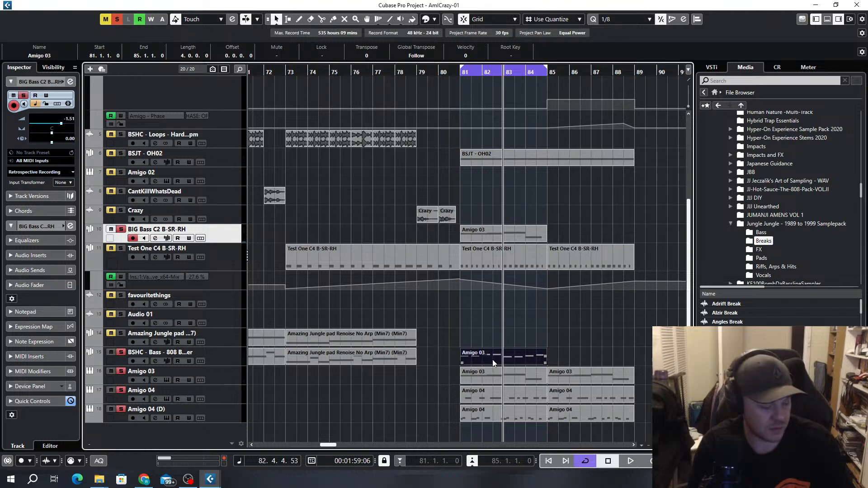
{"action": "left_click_drag", "start_coordinate": [493, 362], "coordinate": [581, 358]}
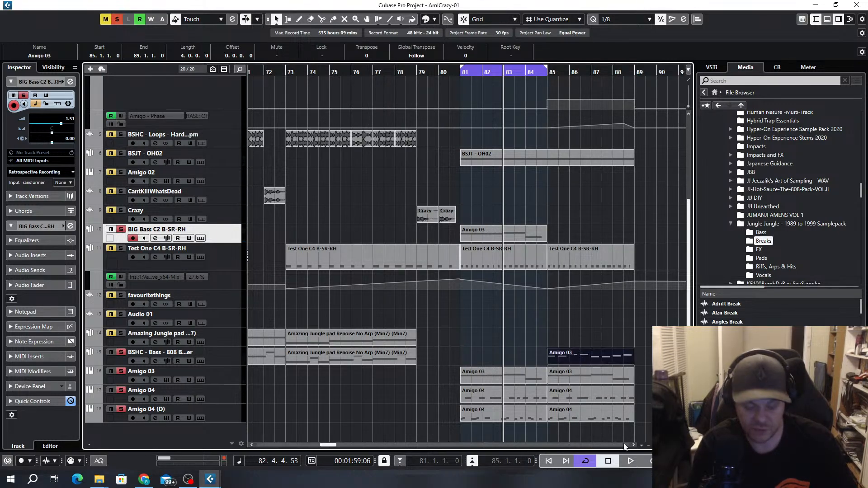
{"action": "key", "text": "space"}
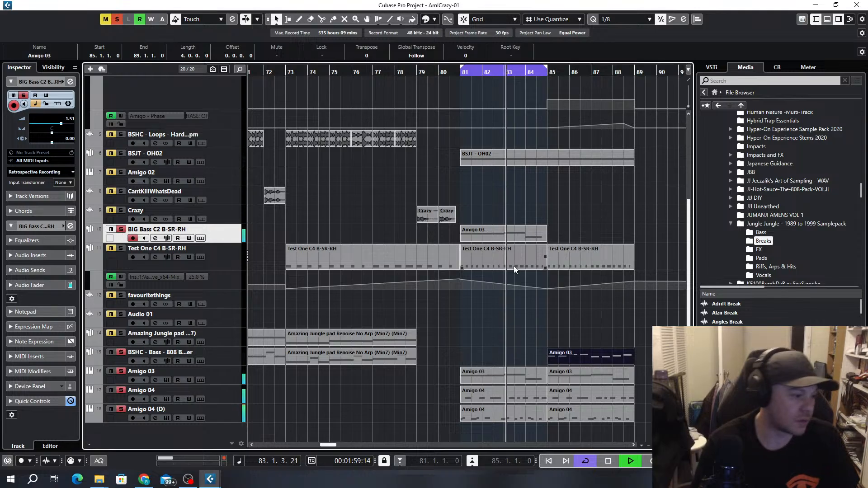
Audition the notes of the BIG Bass part in the note editor, close it and replay the loop with Amigo 03 unsoloed
{"action": "double_click", "coordinate": [490, 232]}
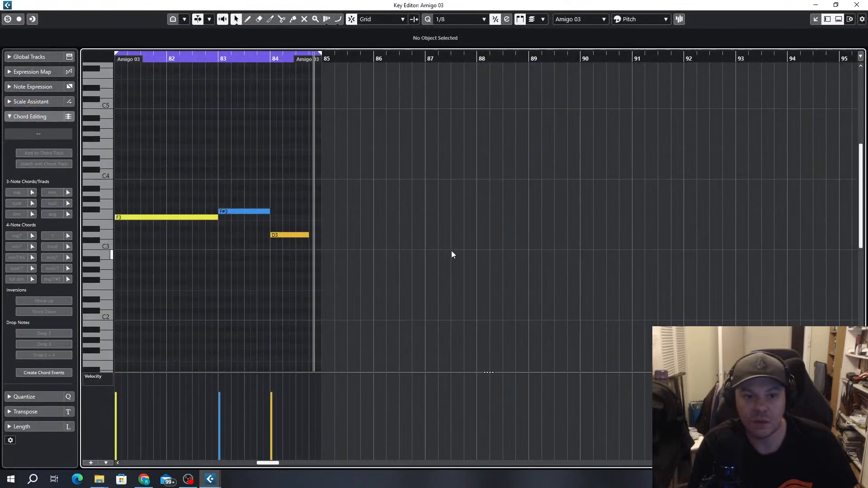
{"action": "left_click", "coordinate": [151, 217]}
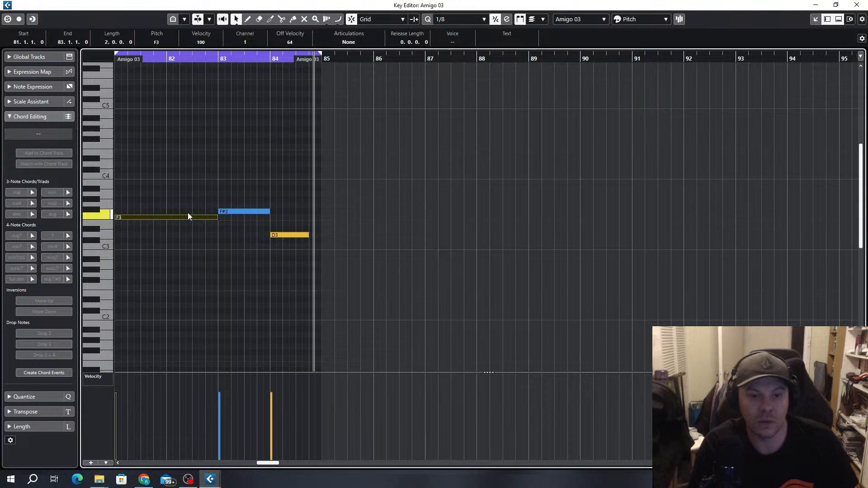
{"action": "left_click", "coordinate": [236, 211]}
{"action": "left_click", "coordinate": [288, 235]}
{"action": "scroll", "coordinate": [352, 230], "scroll_direction": "left", "scroll_amount": 3}
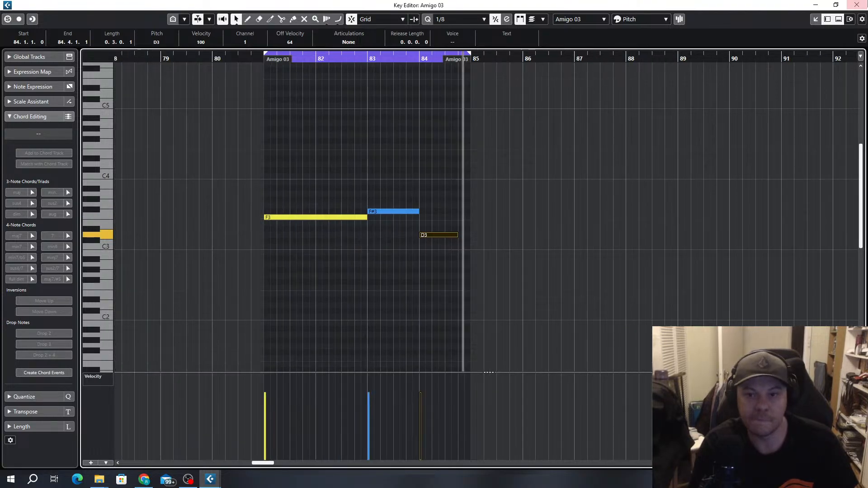
{"action": "left_click", "coordinate": [859, 5]}
{"action": "left_click", "coordinate": [113, 370]}
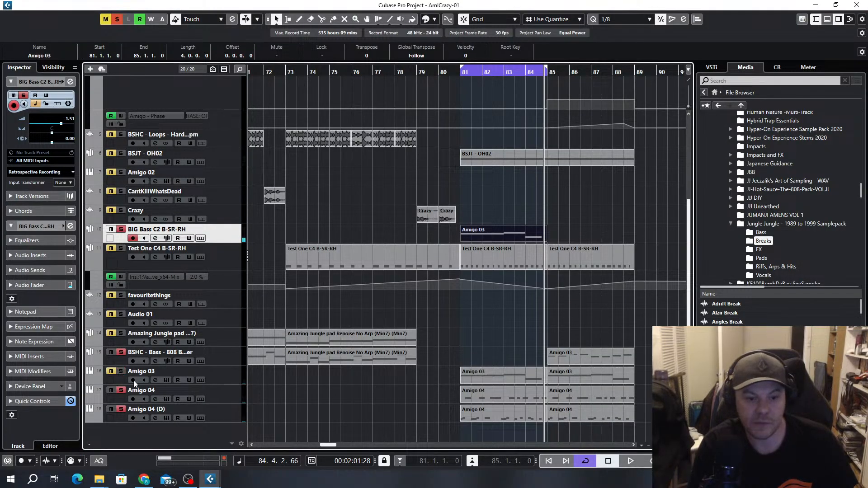
{"action": "key", "text": "space"}
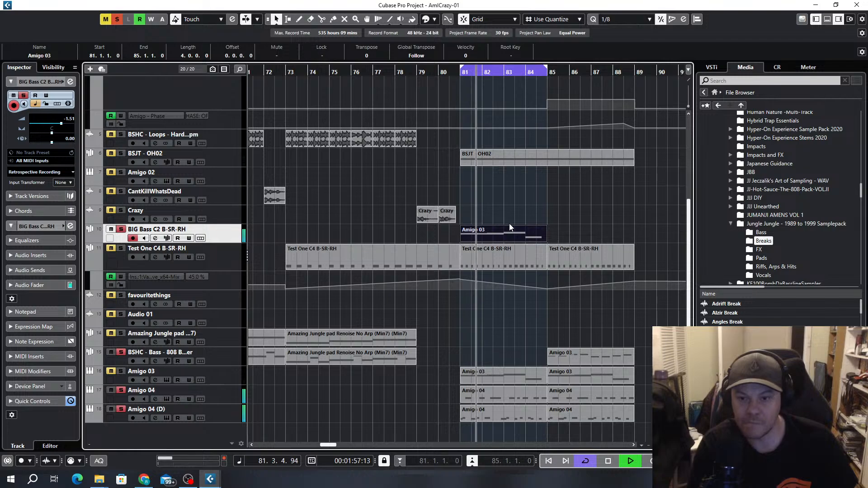
Move the BIG Bass part to bar 89 and the 808 bass part to bar 81, and clear all solos
{"action": "left_click_drag", "start_coordinate": [509, 223], "coordinate": [649, 235]}
{"action": "left_click_drag", "start_coordinate": [576, 360], "coordinate": [487, 355]}
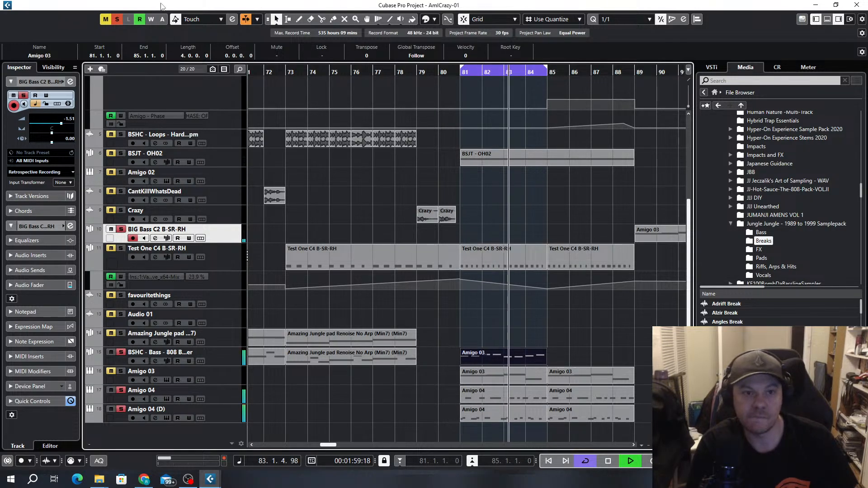
{"action": "left_click", "coordinate": [117, 19]}
Delete the 808 bass part at bar 81 and extend the cycle range to bar 95
{"action": "key", "text": "g"}
{"action": "key", "text": "g"}
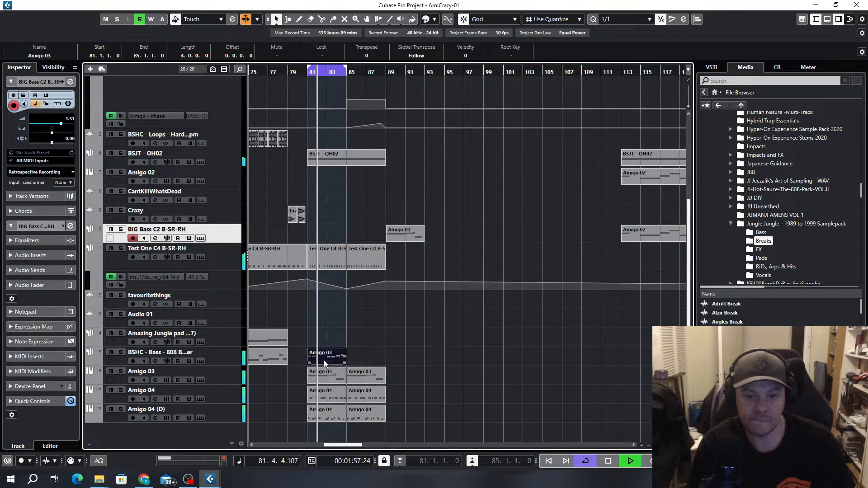
{"action": "key", "text": "Delete"}
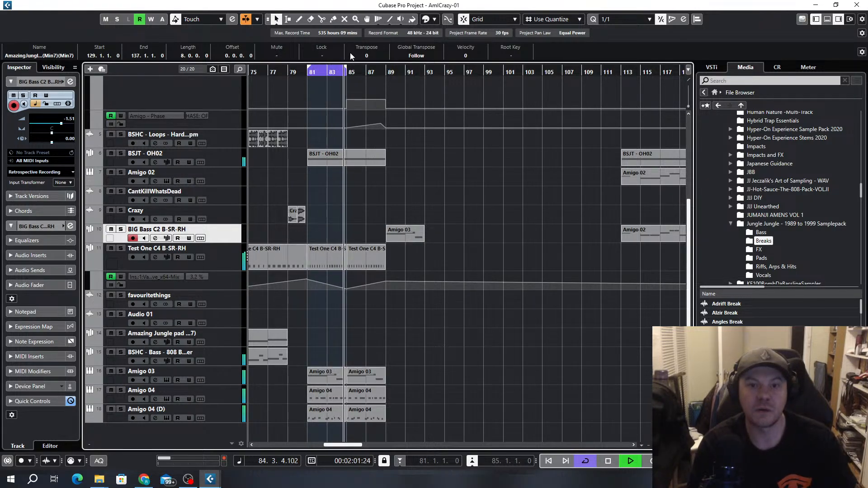
{"action": "left_click_drag", "start_coordinate": [365, 74], "coordinate": [444, 76]}
Copy the kick, clap, Assemble Break and Amigo 01 events from bars 65 to 69 to bar 89
{"action": "scroll", "coordinate": [430, 181], "scroll_direction": "up", "scroll_amount": 4}
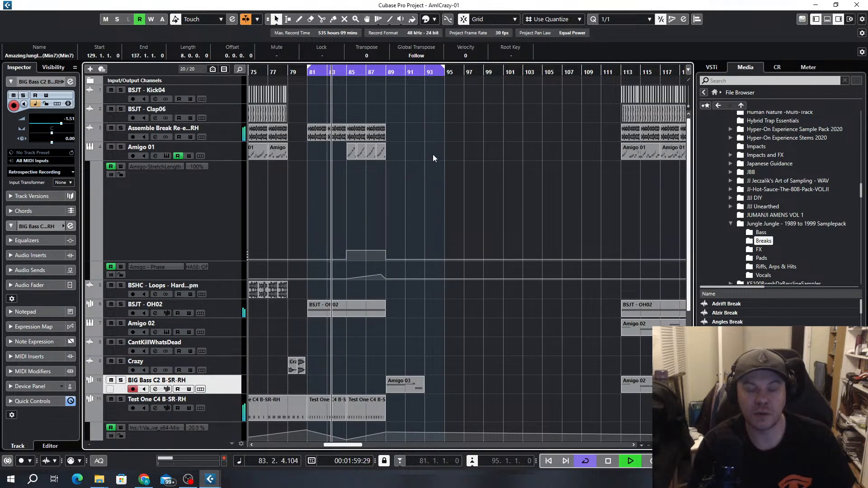
{"action": "key", "text": "g"}
{"action": "key", "text": "g"}
{"action": "key", "text": "h"}
{"action": "key", "text": "h"}
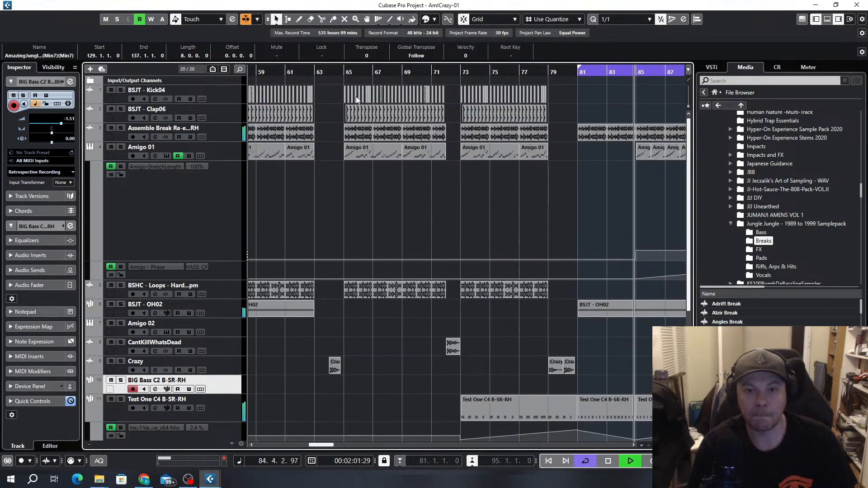
{"action": "left_click_drag", "start_coordinate": [337, 78], "coordinate": [400, 161]}
{"action": "key", "text": "h"}
{"action": "key", "text": "h"}
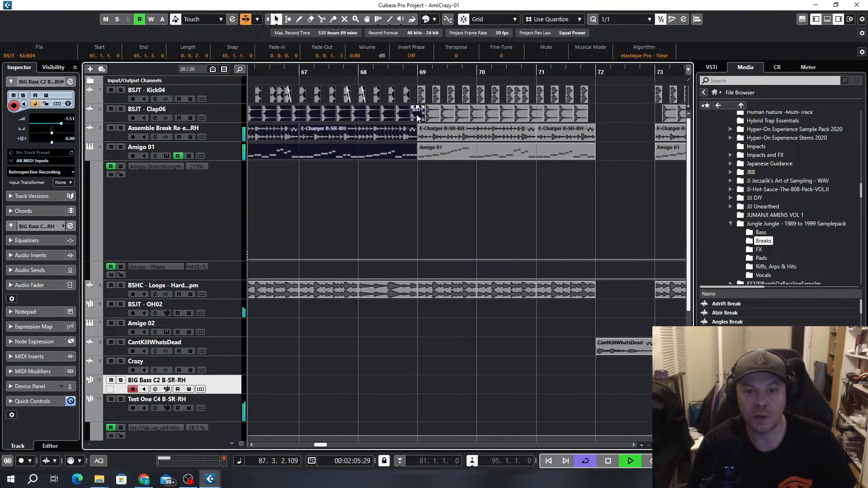
{"action": "key", "text": "g"}
{"action": "key", "text": "g"}
{"action": "key", "text": "g"}
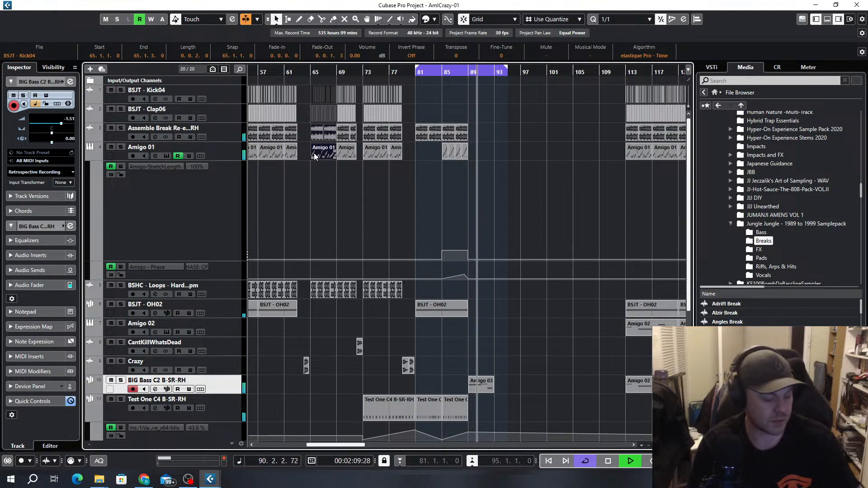
{"action": "left_click_drag", "start_coordinate": [324, 155], "coordinate": [476, 150]}
Trim the last clap event of the copied block so it ends at bar 93
{"action": "key", "text": "h"}
{"action": "key", "text": "h"}
{"action": "left_click", "coordinate": [361, 72]}
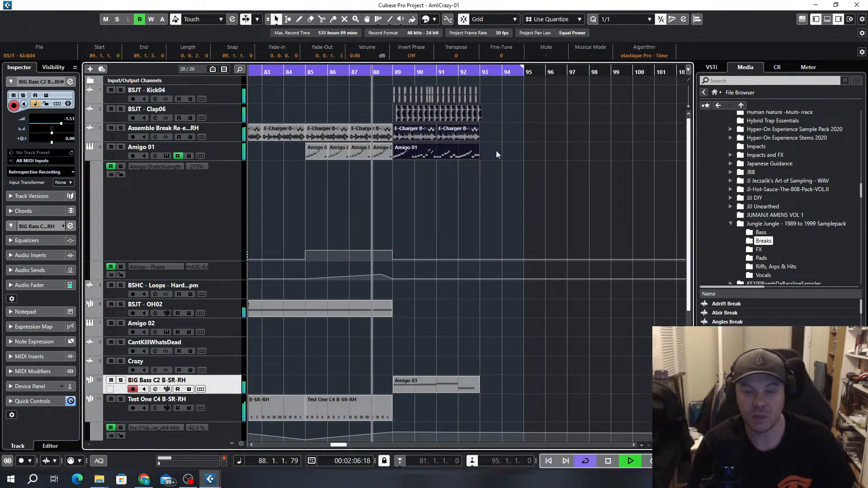
{"action": "key", "text": "h"}
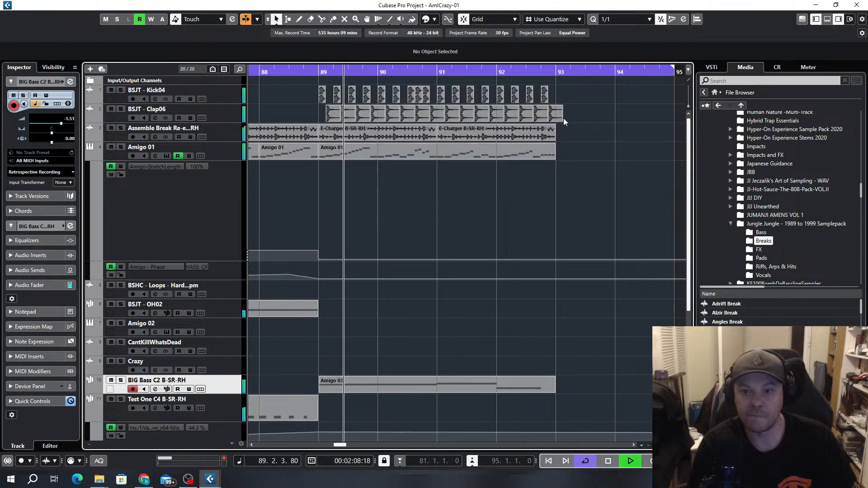
{"action": "left_click_drag", "start_coordinate": [563, 118], "coordinate": [556, 121]}
Duplicate the drum and Amigo 01 block of bars 89 to 93 to bar 93 and extend the cycle range to bar 97
{"action": "key", "text": "g"}
{"action": "key", "text": "g"}
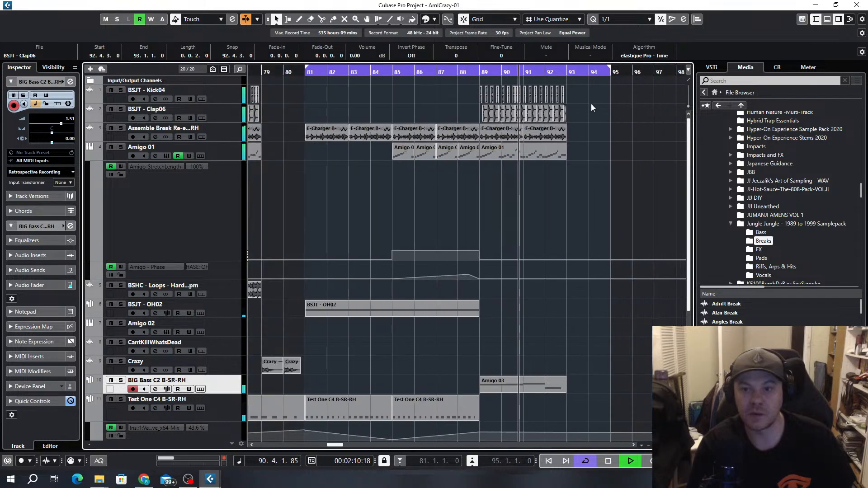
{"action": "left_click_drag", "start_coordinate": [584, 87], "coordinate": [481, 164]}
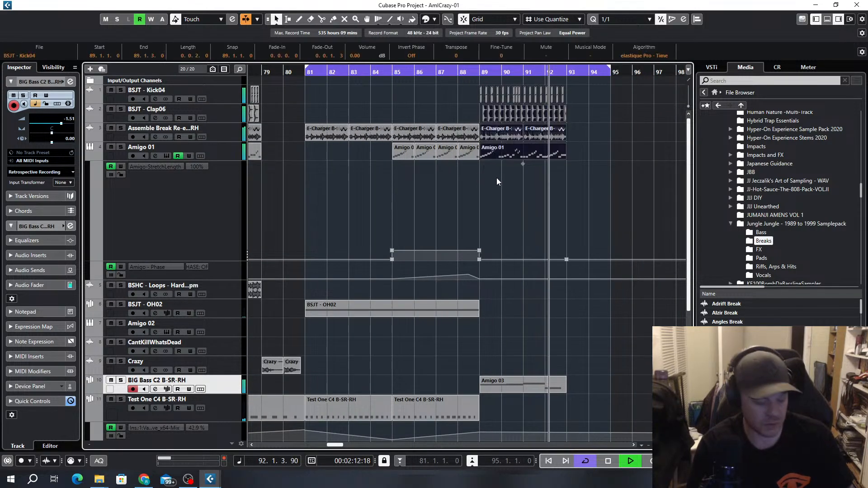
{"action": "key", "text": "ctrl+d"}
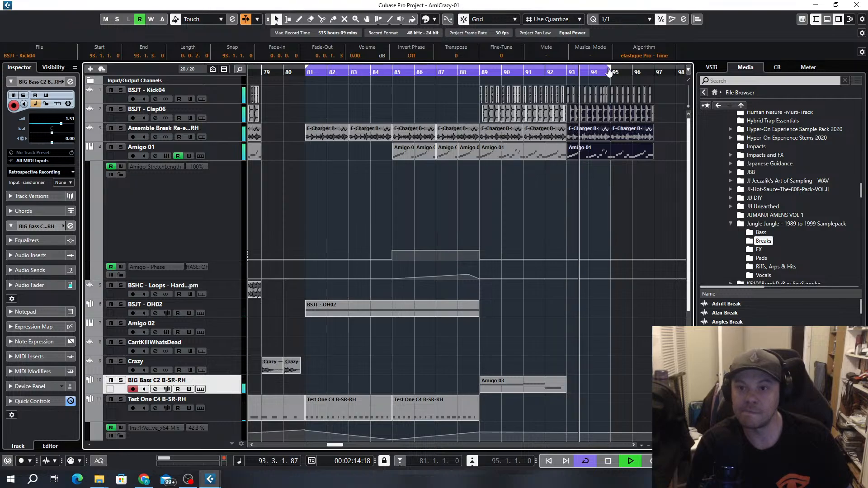
{"action": "left_click_drag", "start_coordinate": [610, 70], "coordinate": [653, 70]}
Duplicate the BIG Bass part to bar 93, and the Amigo 04, Amigo 04 (D) and BSJT - OH02 parts to bar 89
{"action": "left_click", "coordinate": [537, 385]}
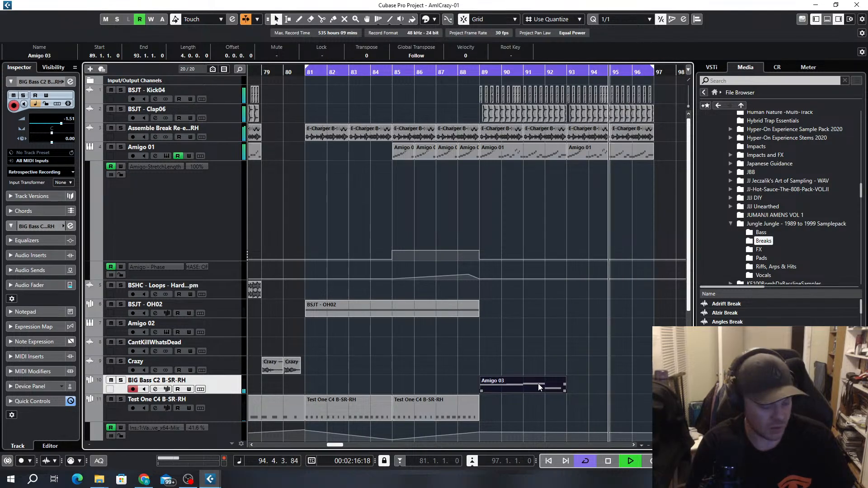
{"action": "key", "text": "ctrl+d"}
{"action": "scroll", "coordinate": [565, 347], "scroll_direction": "down", "scroll_amount": 4}
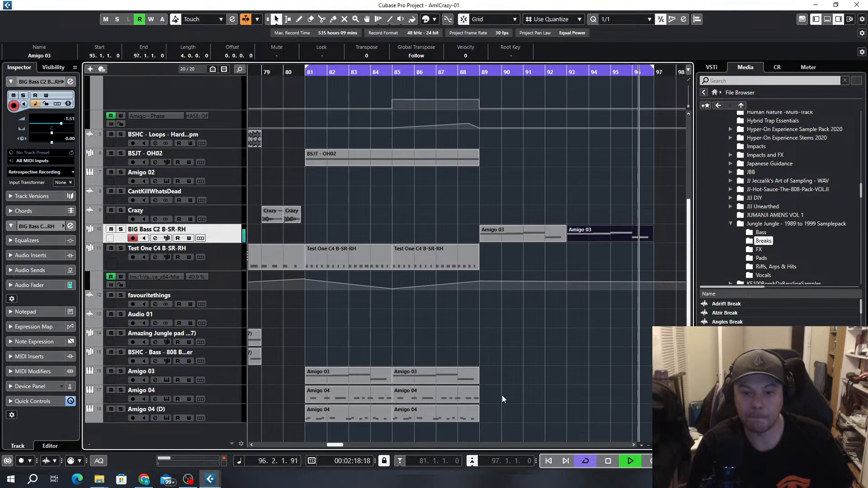
{"action": "mouse_move", "coordinate": [503, 395]}
{"action": "left_mouse_down"}
{"action": "mouse_move", "coordinate": [316, 435]}
{"action": "mouse_move", "coordinate": [306, 427]}
{"action": "left_mouse_up"}
{"action": "key", "text": "ctrl+d"}
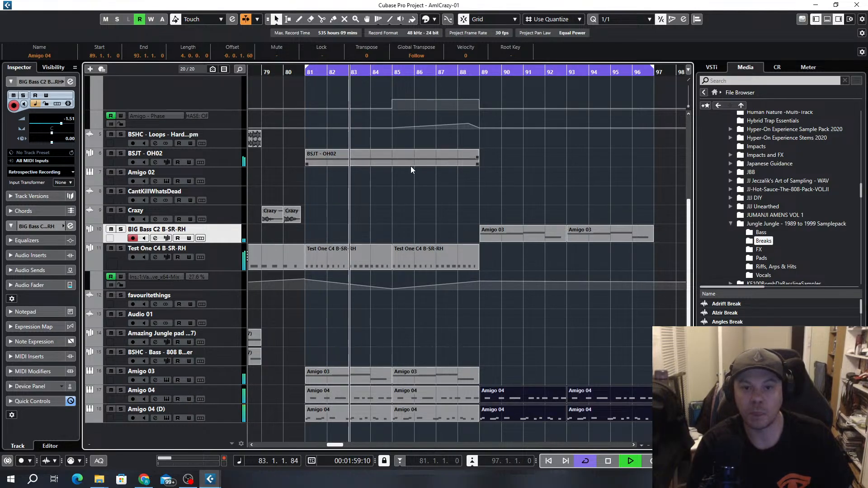
{"action": "left_click", "coordinate": [441, 156]}
{"action": "key", "text": "ctrl+d"}
Copy the second Crazy vocal event from bar 80 to bar 88
{"action": "scroll", "coordinate": [488, 203], "scroll_direction": "down", "scroll_amount": 3}
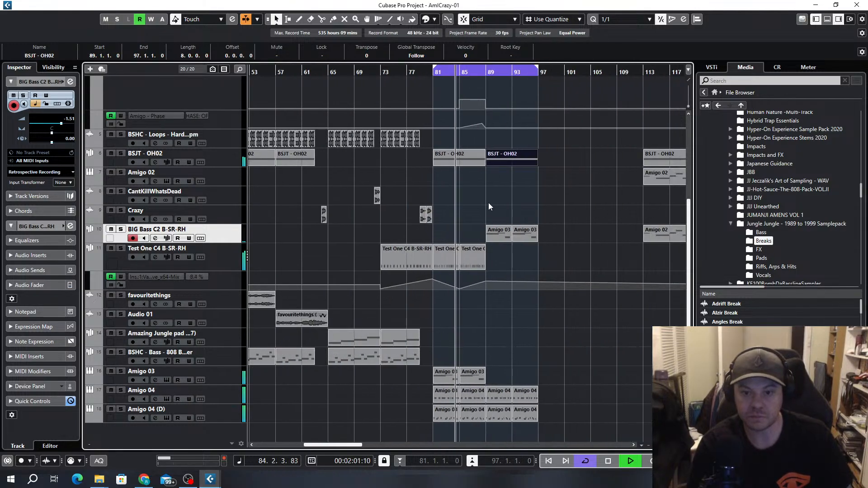
{"action": "scroll", "coordinate": [489, 251], "scroll_direction": "up", "scroll_amount": 3}
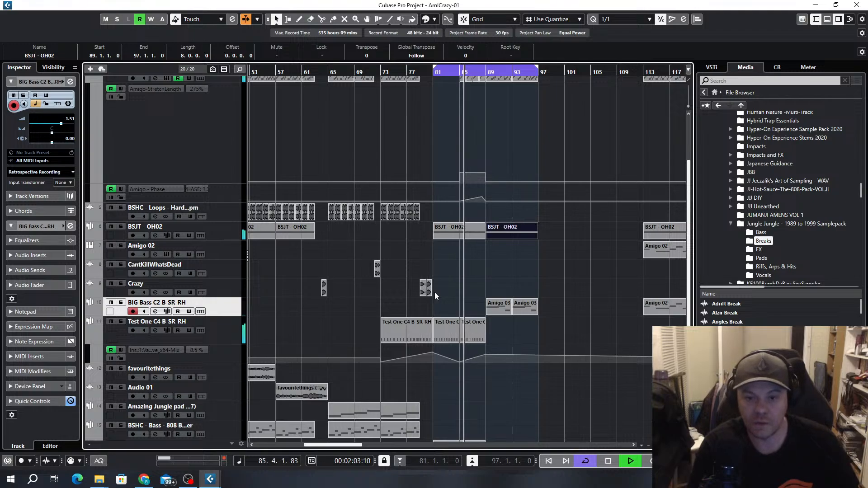
{"action": "left_click_drag", "start_coordinate": [429, 289], "coordinate": [488, 292]}
{"action": "scroll", "coordinate": [488, 292], "scroll_direction": "up", "scroll_amount": 1}
{"action": "scroll", "coordinate": [487, 289], "scroll_direction": "up", "scroll_amount": 3}
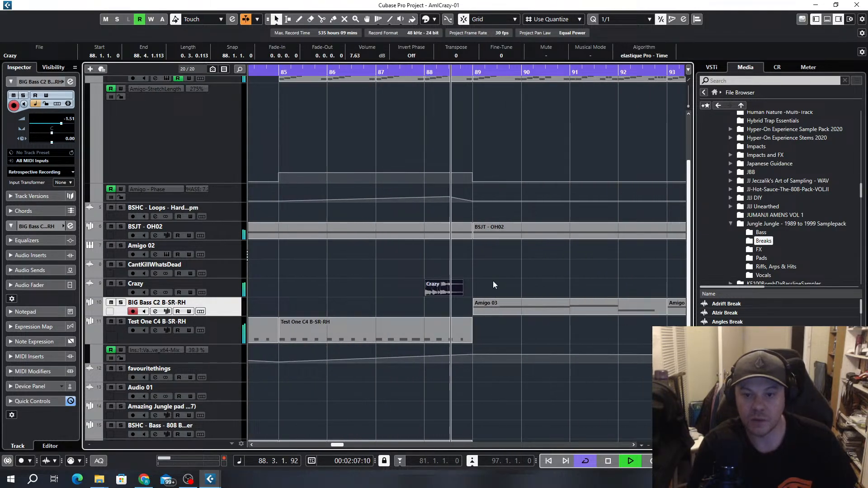
With playback stopped and the grid at 1/16, time-stretch the Crazy event at bar 88 to end at about 89.2.4
{"action": "left_click", "coordinate": [276, 19]}
{"action": "left_click", "coordinate": [316, 50]}
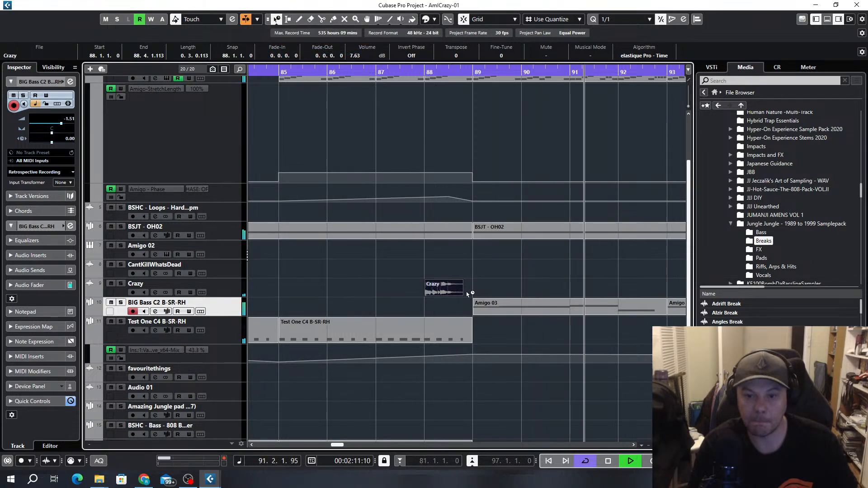
{"action": "key", "text": "space"}
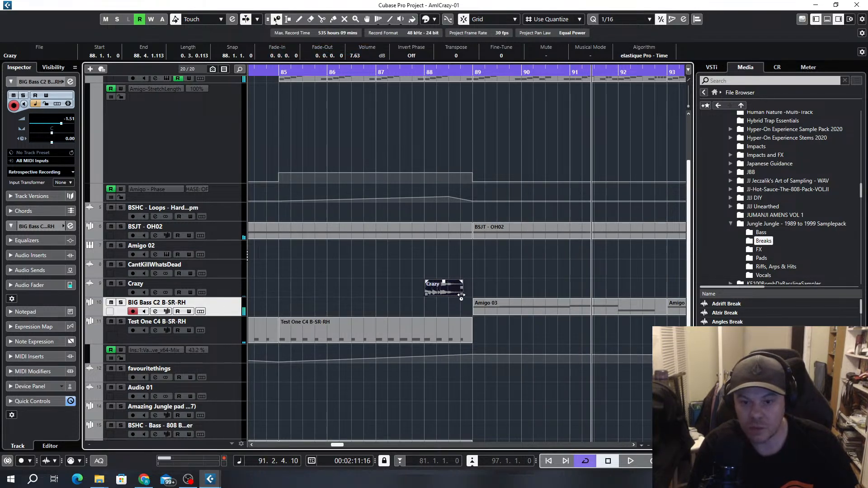
{"action": "left_click_drag", "start_coordinate": [462, 295], "coordinate": [538, 296]}
{"action": "scroll", "coordinate": [460, 309], "scroll_direction": "up", "scroll_amount": 2}
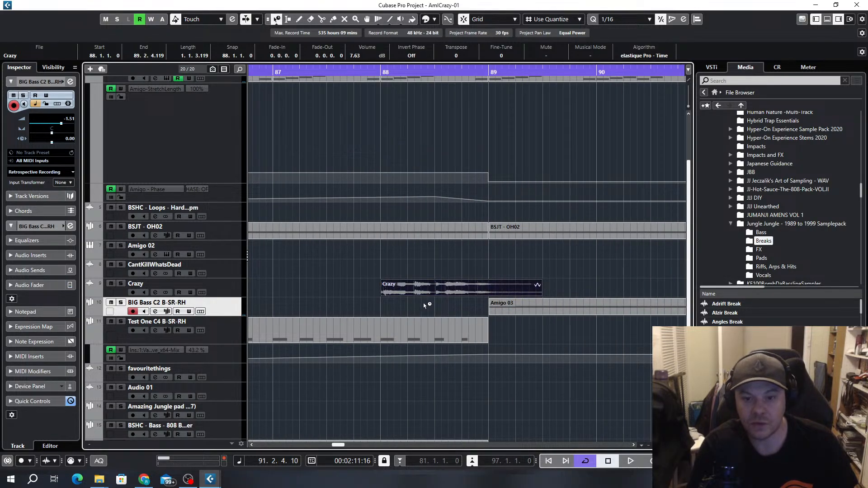
{"action": "scroll", "coordinate": [425, 305], "scroll_direction": "down", "scroll_amount": 3}
{"action": "scroll", "coordinate": [412, 273], "scroll_direction": "down", "scroll_amount": 2}
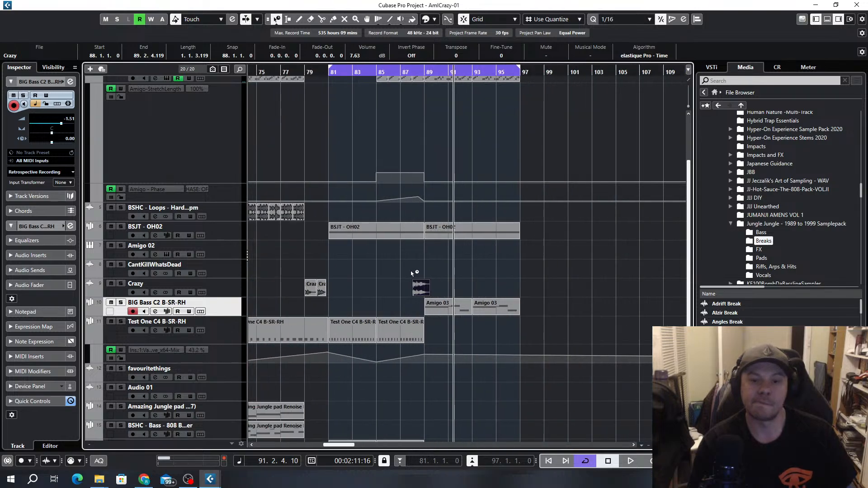
Return the selection tool to normal sizing, set the grid to 1/1 and shorten the BSJT - OH02 part to end at bar 88
{"action": "left_click", "coordinate": [277, 19]}
{"action": "left_click", "coordinate": [294, 27]}
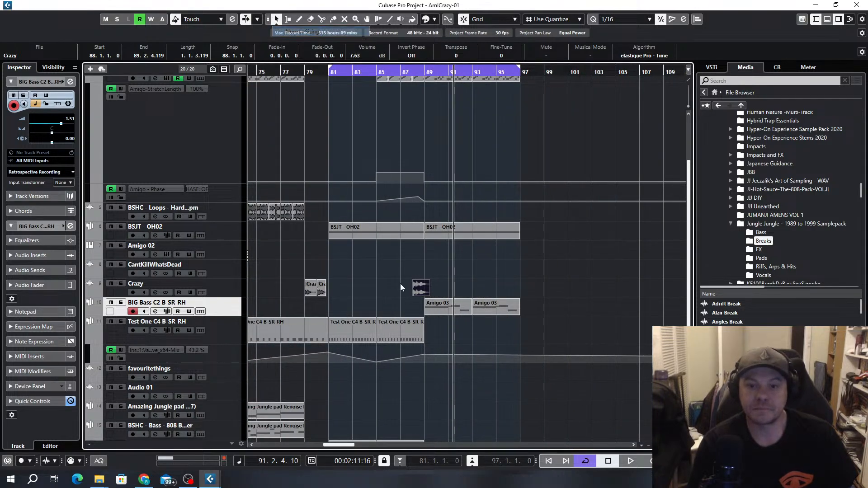
{"action": "scroll", "coordinate": [400, 283], "scroll_direction": "up", "scroll_amount": 3}
{"action": "left_click_drag", "start_coordinate": [485, 237], "coordinate": [438, 243]}
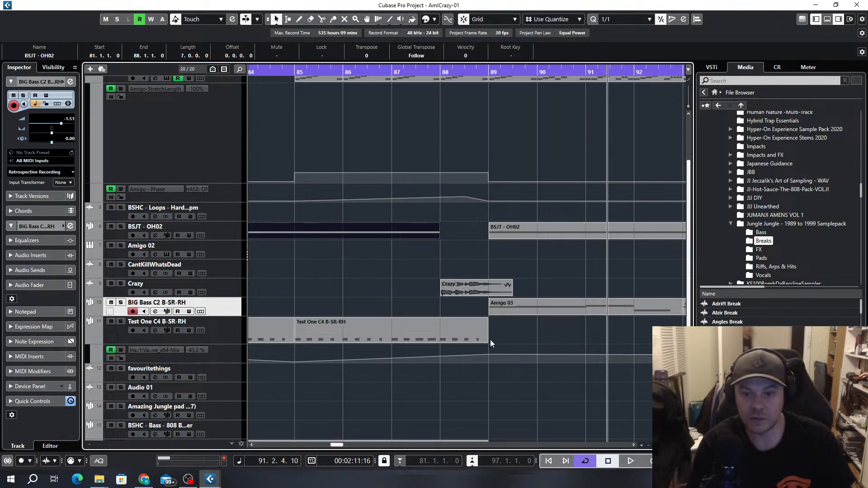
Shorten the Amigo 03, Amigo 04 and Amigo 04 (D) parts that start at bar 85 to end at bar 88
{"action": "left_click_drag", "start_coordinate": [487, 339], "coordinate": [443, 339]}
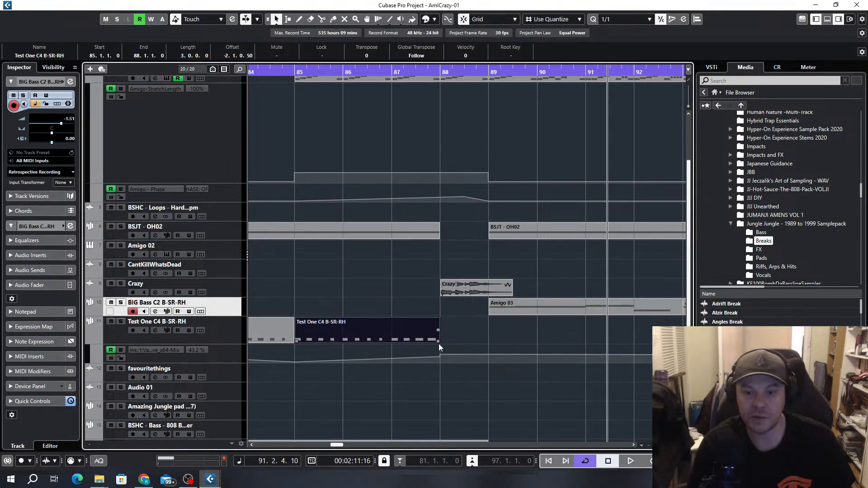
{"action": "key", "text": "ctrl+z"}
{"action": "scroll", "coordinate": [466, 324], "scroll_direction": "down", "scroll_amount": 3}
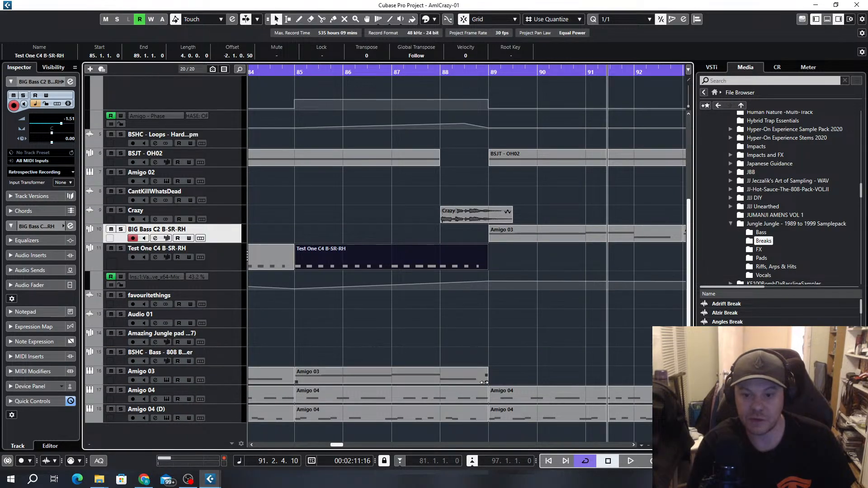
{"action": "left_click_drag", "start_coordinate": [484, 382], "coordinate": [440, 402]}
{"action": "left_click_drag", "start_coordinate": [486, 419], "coordinate": [441, 420]}
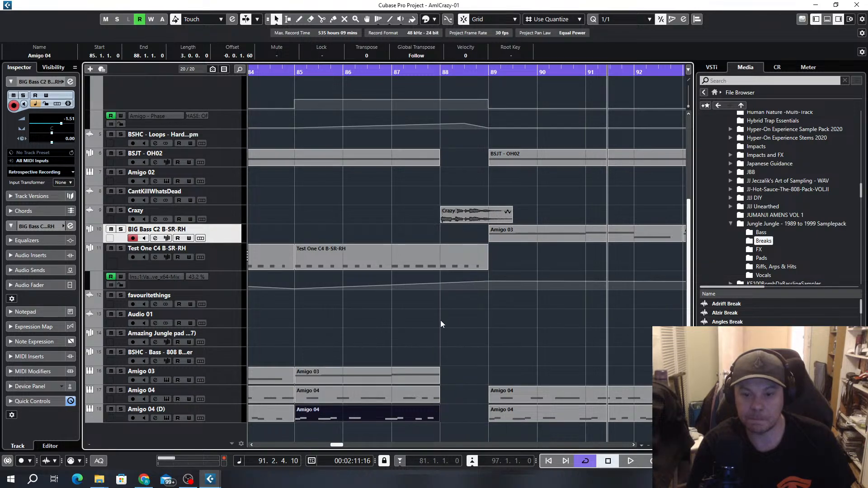
Clear bar 88 of the Amigo 01 part and the E-Charger break so both tracks pause until bar 89
{"action": "scroll", "coordinate": [492, 149], "scroll_direction": "up", "scroll_amount": 4}
{"action": "key", "text": "Delete"}
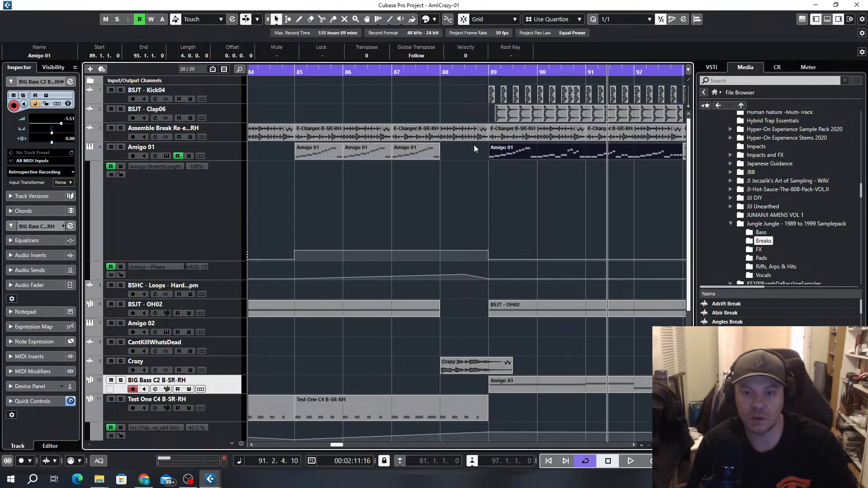
{"action": "left_click_drag", "start_coordinate": [487, 138], "coordinate": [449, 137]}
{"action": "key", "text": "g"}
{"action": "key", "text": "g"}
{"action": "key", "text": "g"}
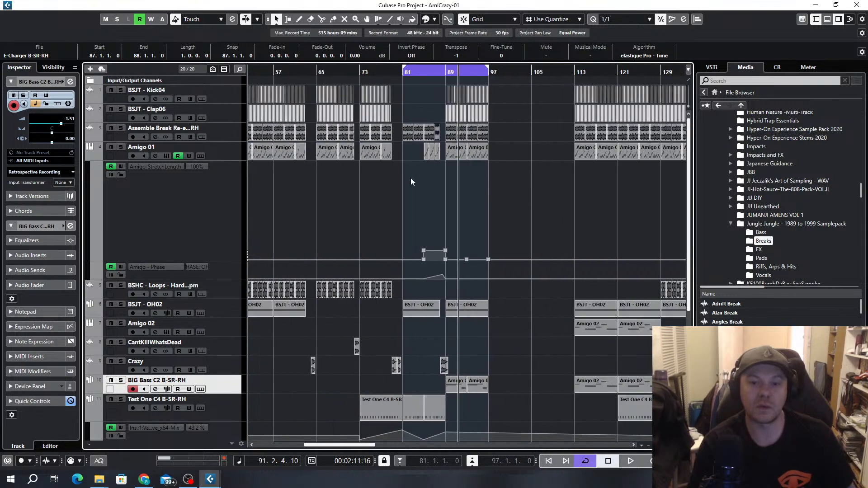
Play through the section with the gap at bar 88, replay it from about bar 79 and review the layers on all tracks
{"action": "left_click", "coordinate": [401, 232]}
{"action": "key", "text": "space"}
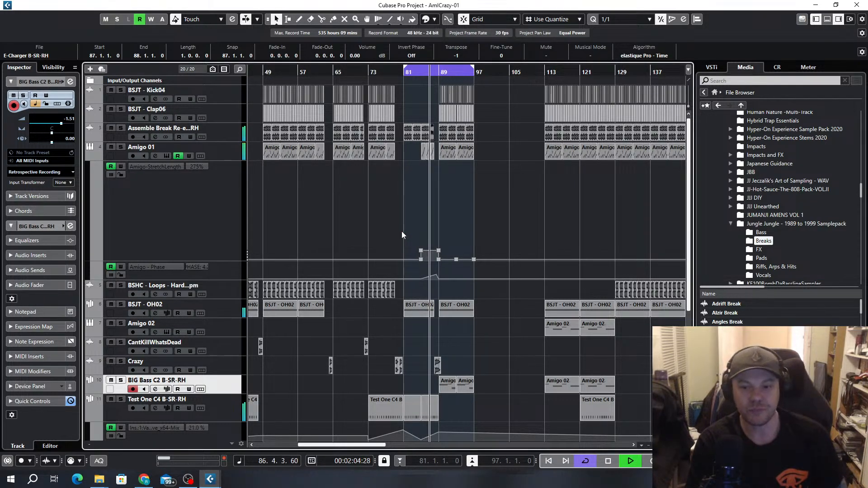
{"action": "left_click", "coordinate": [445, 254]}
{"action": "left_click", "coordinate": [445, 254]}
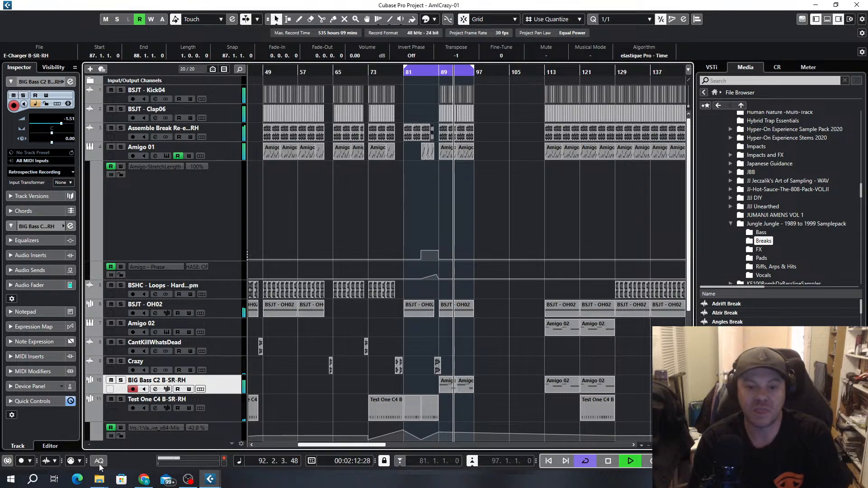
{"action": "mouse_move", "coordinate": [188, 478]}
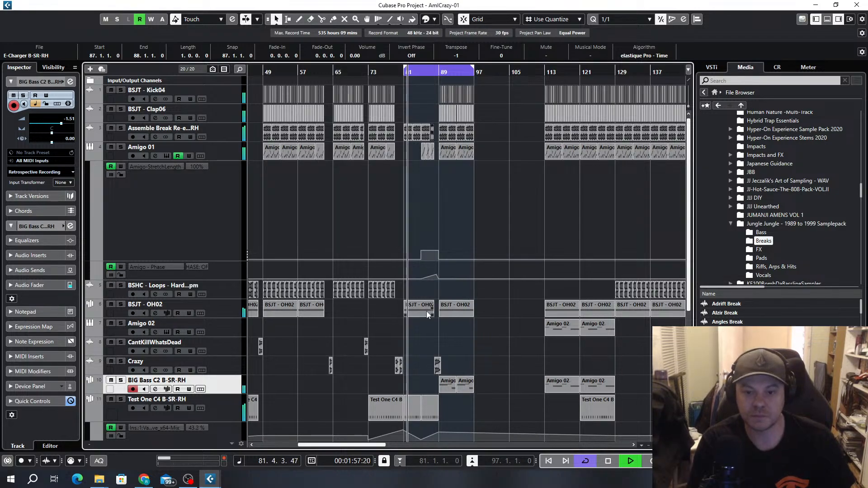
{"action": "scroll", "coordinate": [426, 311], "scroll_direction": "up", "scroll_amount": 3}
{"action": "left_click", "coordinate": [369, 72]}
{"action": "scroll", "coordinate": [441, 203], "scroll_direction": "down", "scroll_amount": 3}
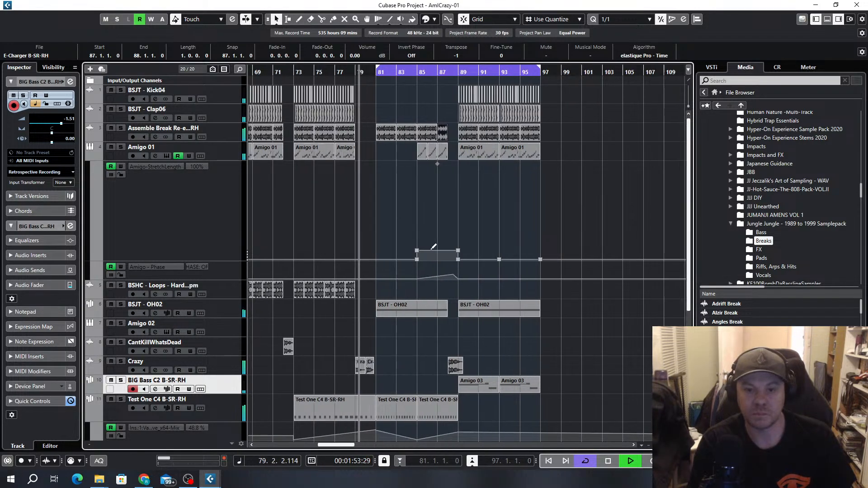
{"action": "scroll", "coordinate": [458, 223], "scroll_direction": "down", "scroll_amount": 4}
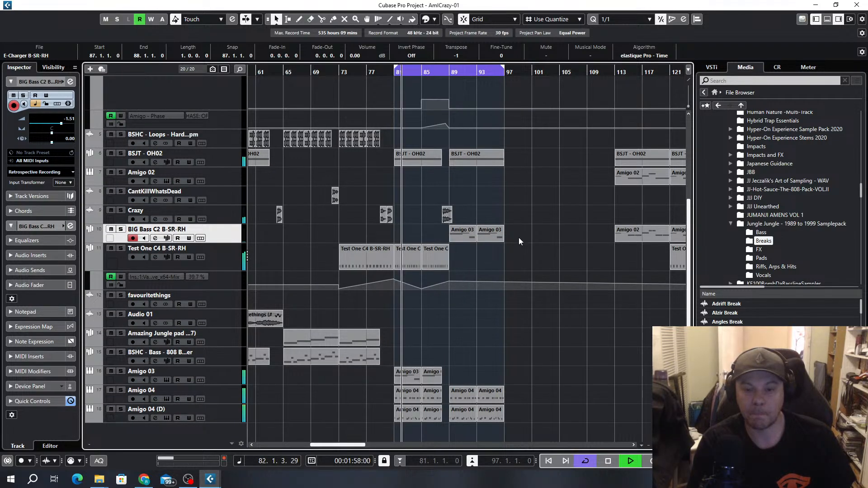
Move all events of bars 81 to 97 eight bars later to start at bar 89, and stop playback
{"action": "scroll", "coordinate": [521, 235], "scroll_direction": "up", "scroll_amount": 4}
{"action": "left_click_drag", "start_coordinate": [526, 86], "coordinate": [455, 411]}
{"action": "left_click", "coordinate": [544, 318]}
{"action": "key", "text": "space"}
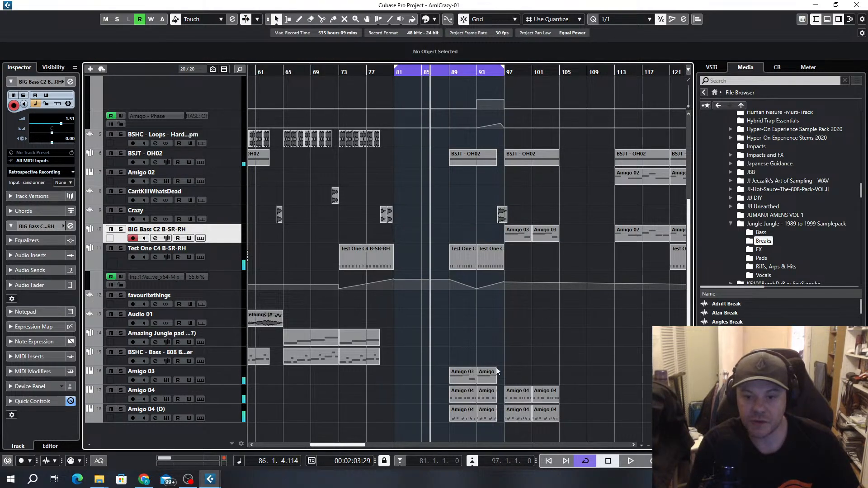
Copy the Amigo 03 part from bar 89 to bar 81, duplicate it to bar 85 and play from bar 79
{"action": "left_click_drag", "start_coordinate": [462, 376], "coordinate": [403, 377]}
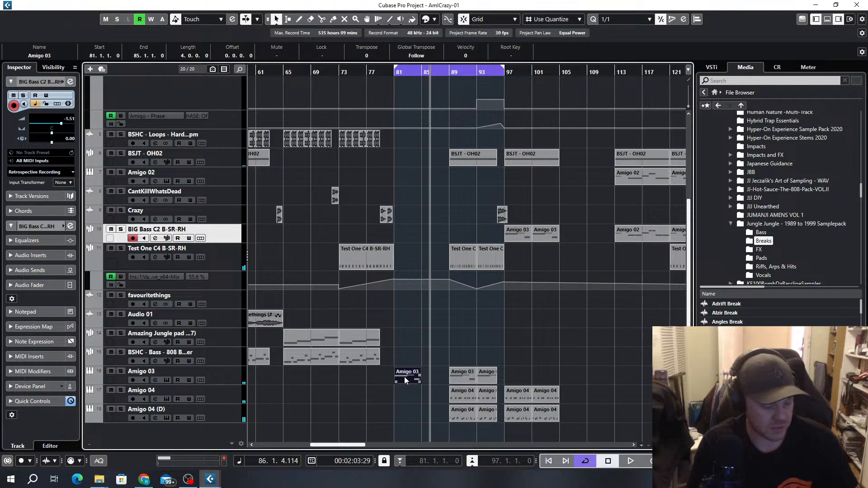
{"action": "key", "text": "ctrl+d"}
{"action": "left_click", "coordinate": [377, 80]}
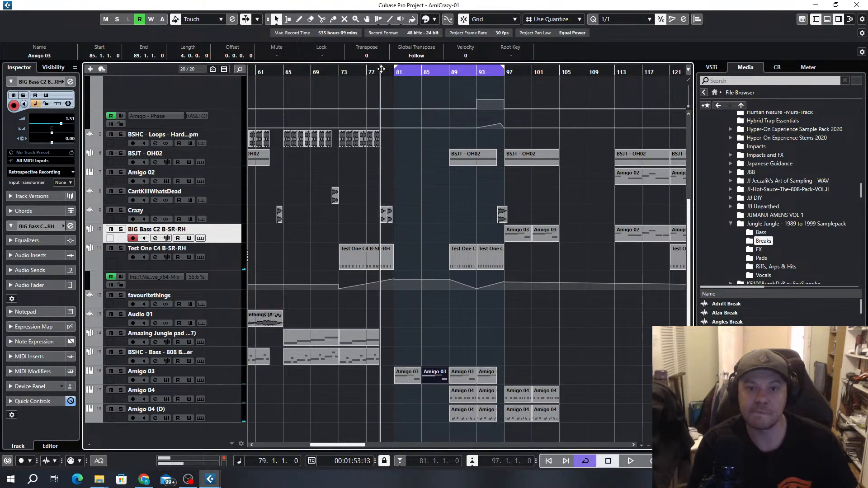
{"action": "key", "text": "space"}
{"action": "scroll", "coordinate": [399, 89], "scroll_direction": "up", "scroll_amount": 4, "text": "ctrl"}
{"action": "scroll", "coordinate": [397, 219], "scroll_direction": "down", "scroll_amount": 4, "text": "ctrl"}
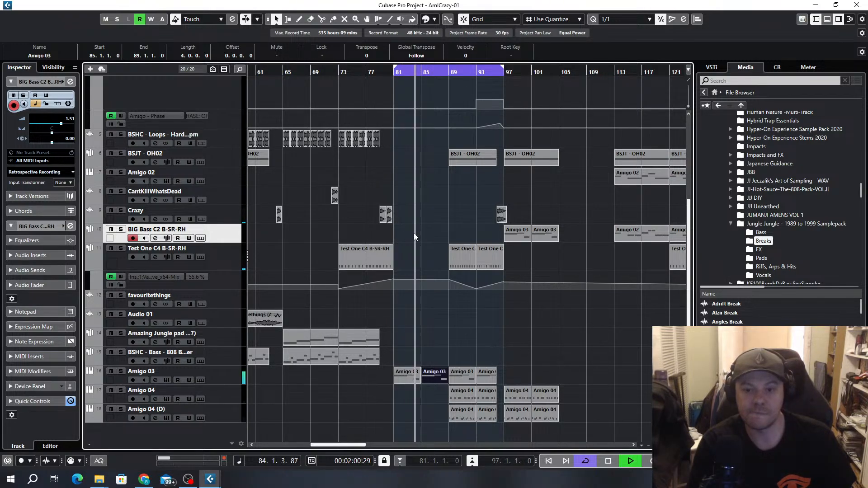
Copy the Amigo 04 part from bar 89 to bar 85 and open the copy for note editing
{"action": "left_click_drag", "start_coordinate": [460, 397], "coordinate": [433, 401]}
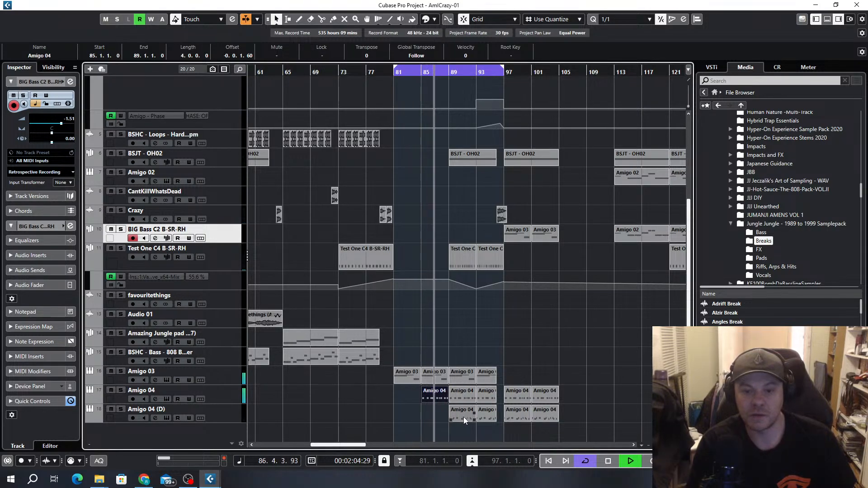
{"action": "double_click", "coordinate": [440, 398]}
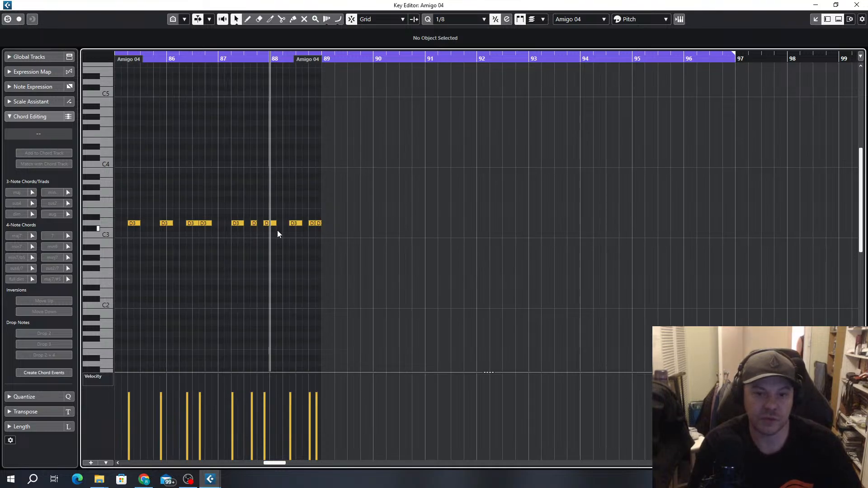
Replace the last D3 notes of the part with a run of six short D3 notes from 88.2.1 to bar 89
{"action": "scroll", "coordinate": [278, 230], "scroll_direction": "up", "scroll_amount": 3}
{"action": "left_click_drag", "start_coordinate": [352, 209], "coordinate": [322, 238]}
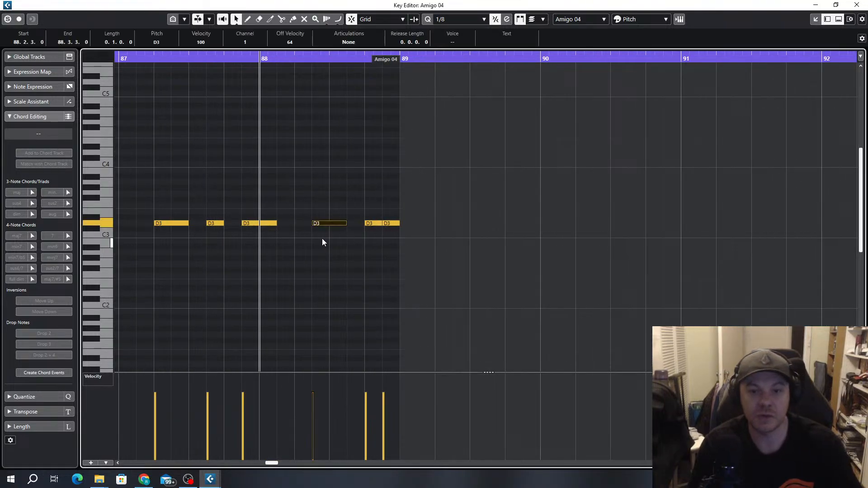
{"action": "key", "text": "Delete"}
{"action": "left_click", "coordinate": [387, 224]}
{"action": "left_click", "coordinate": [374, 223], "text": "shift"}
{"action": "left_click_drag", "start_coordinate": [374, 223], "coordinate": [96, 265]}
Delete the D3 notes before bar 88, ramp the remaining notes' velocities from 79 up to 127 and close the note editor
{"action": "scroll", "coordinate": [326, 270], "scroll_direction": "down", "scroll_amount": 3}
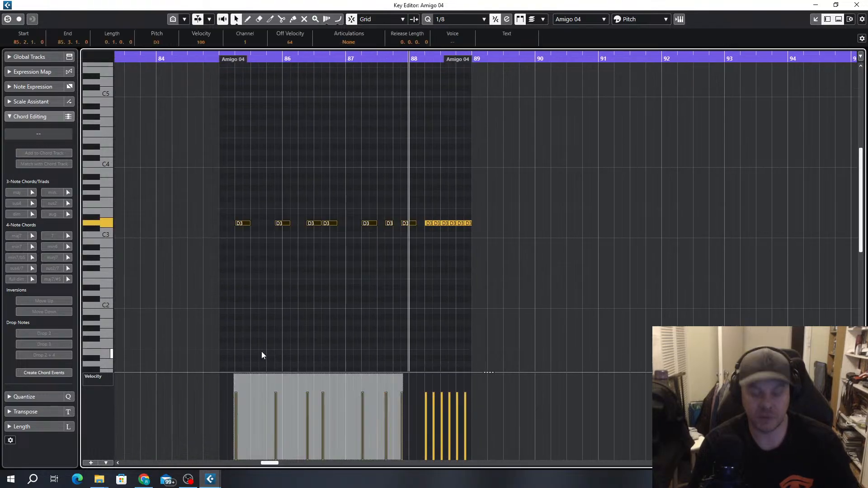
{"action": "key", "text": "Delete"}
{"action": "mouse_move", "coordinate": [429, 425]}
{"action": "left_mouse_down"}
{"action": "mouse_move", "coordinate": [462, 413]}
{"action": "mouse_move", "coordinate": [478, 380]}
{"action": "left_mouse_up"}
{"action": "left_click_drag", "start_coordinate": [426, 405], "coordinate": [489, 352]}
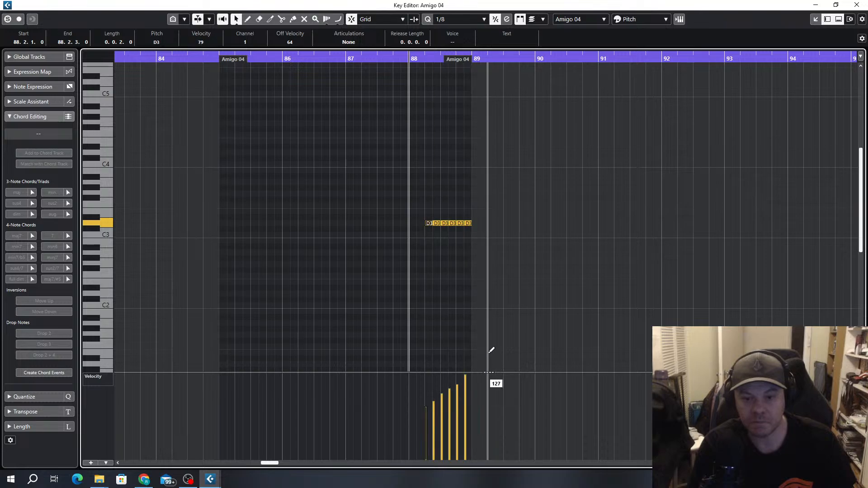
{"action": "key", "text": "space"}
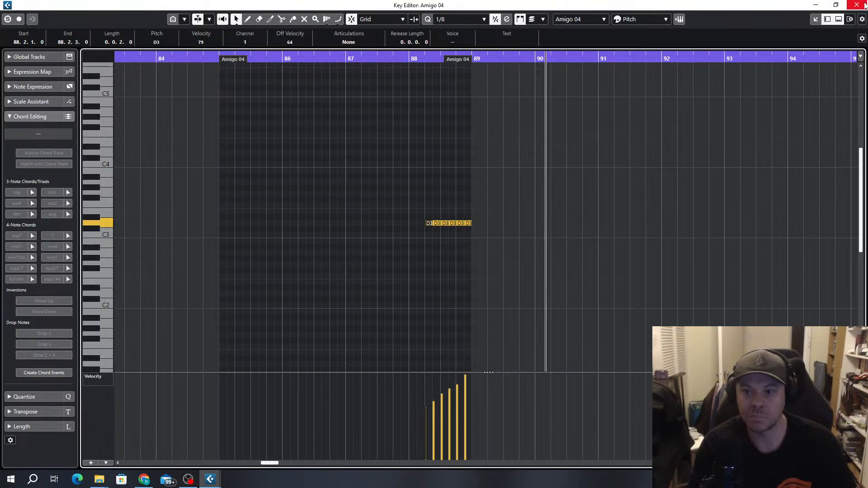
{"action": "key", "text": "Escape"}
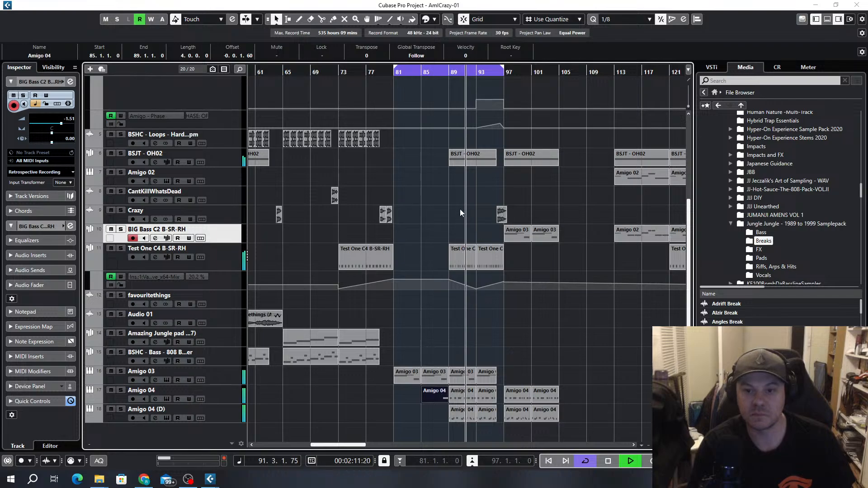
Extend the end of the cycle range to bar 105
{"action": "scroll", "coordinate": [497, 244], "scroll_direction": "up", "scroll_amount": 4}
{"action": "left_click_drag", "start_coordinate": [508, 64], "coordinate": [558, 68]}
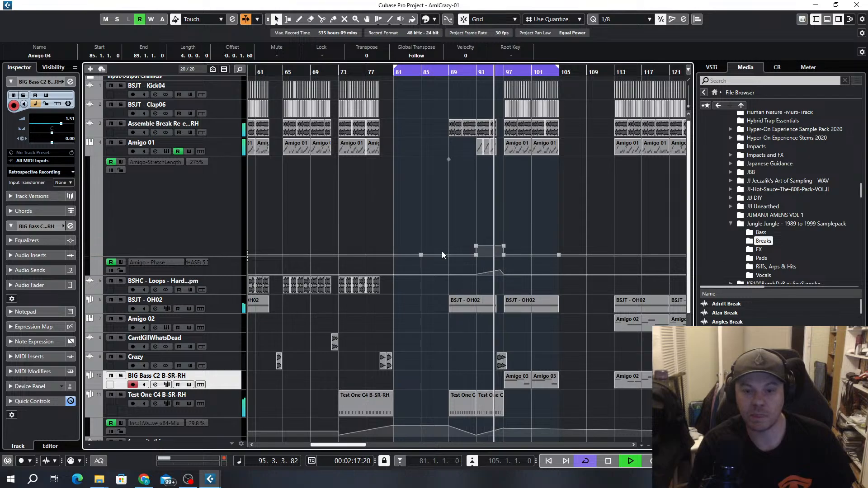
{"action": "scroll", "coordinate": [441, 251], "scroll_direction": "down", "scroll_amount": 4}
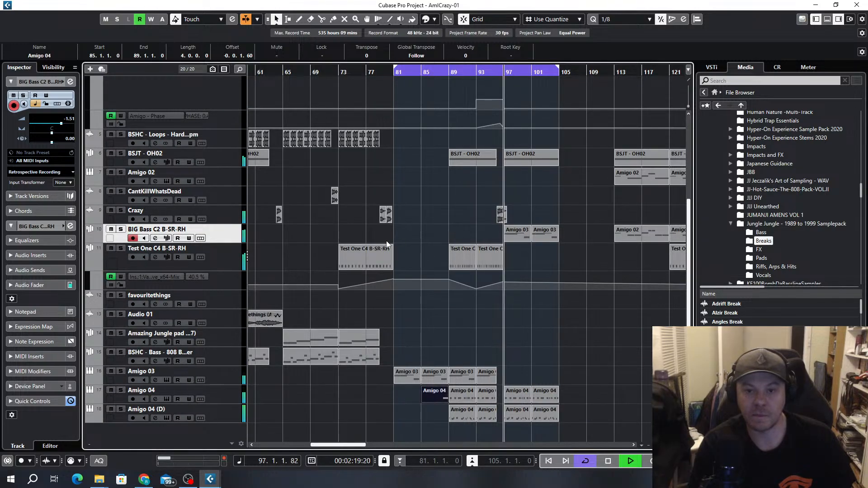
Select all events from bar 113 onward on every track and move them 16 bars later to start at bar 129
{"action": "scroll", "coordinate": [499, 311], "scroll_direction": "right", "scroll_amount": 1}
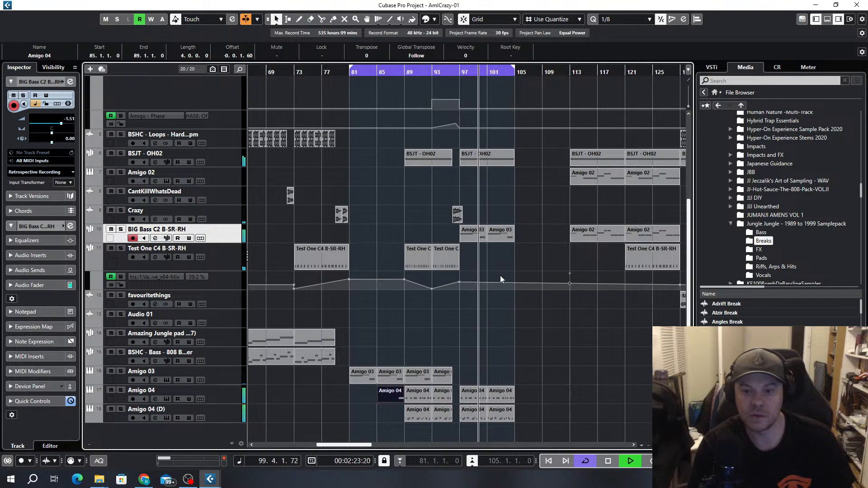
{"action": "scroll", "coordinate": [500, 276], "scroll_direction": "down", "scroll_amount": 2}
{"action": "scroll", "coordinate": [502, 262], "scroll_direction": "right", "scroll_amount": 1}
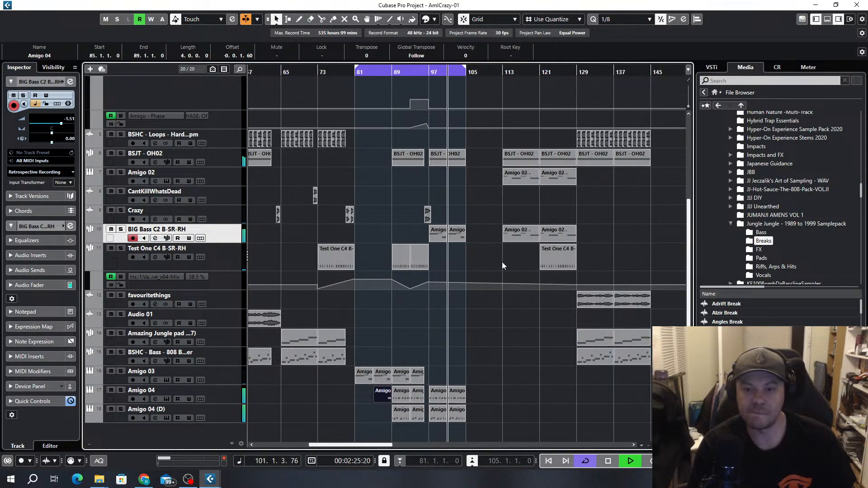
{"action": "scroll", "coordinate": [501, 262], "scroll_direction": "up", "scroll_amount": 4}
{"action": "left_click", "coordinate": [496, 79]}
{"action": "left_click_drag", "start_coordinate": [495, 79], "coordinate": [684, 442]}
{"action": "scroll", "coordinate": [516, 187], "scroll_direction": "up", "scroll_amount": 4}
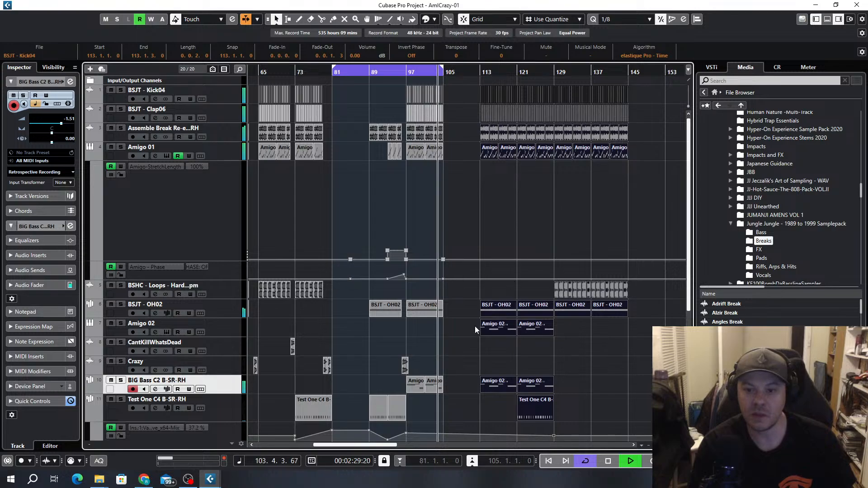
{"action": "left_click_drag", "start_coordinate": [491, 306], "coordinate": [566, 310]}
Duplicate the BSJT - OH02, Kick04 and Clap06 material of bars 97 to 105 to bar 105, and extend the cycle range to bar 113
{"action": "left_click", "coordinate": [419, 312]}
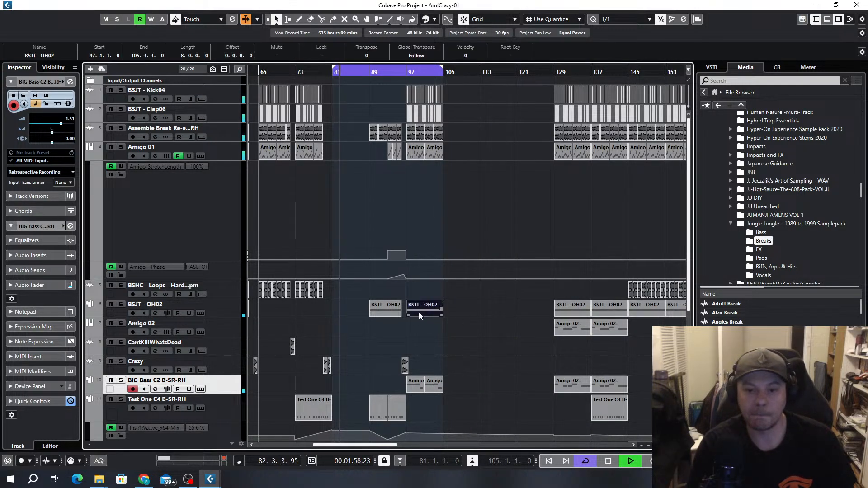
{"action": "key", "text": "ctrl+d"}
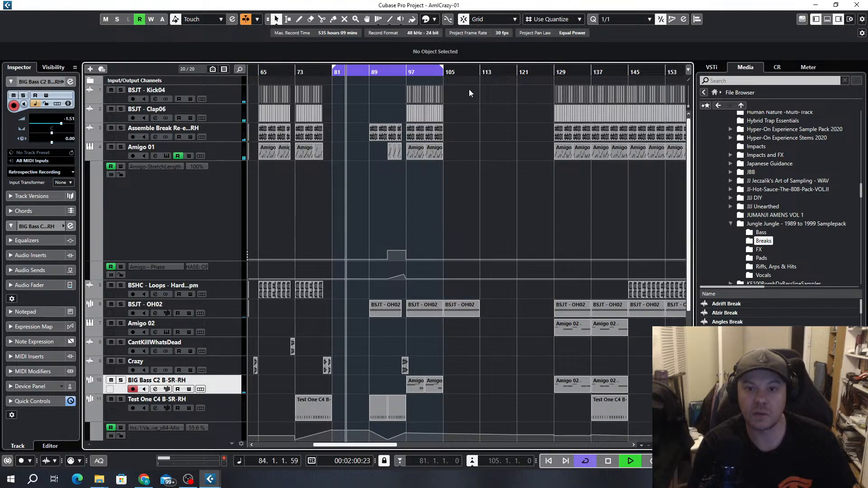
{"action": "left_click_drag", "start_coordinate": [468, 88], "coordinate": [385, 114]}
{"action": "key", "text": "ctrl+d"}
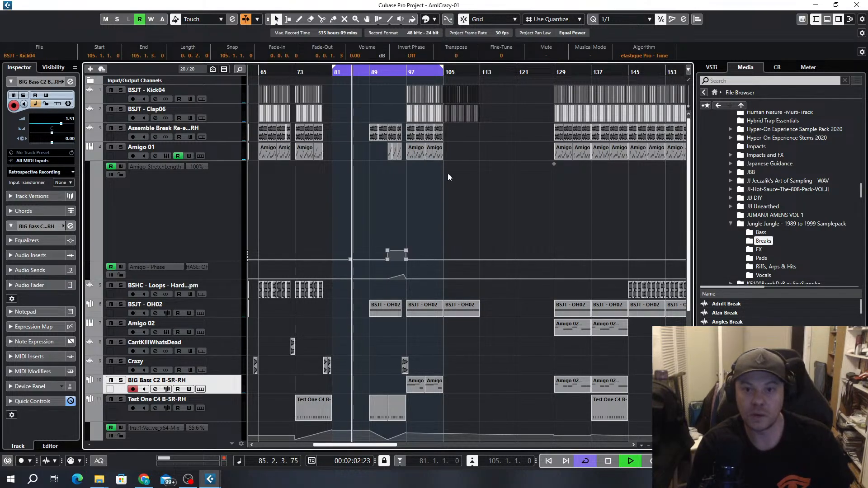
{"action": "left_click_drag", "start_coordinate": [442, 71], "coordinate": [480, 72]}
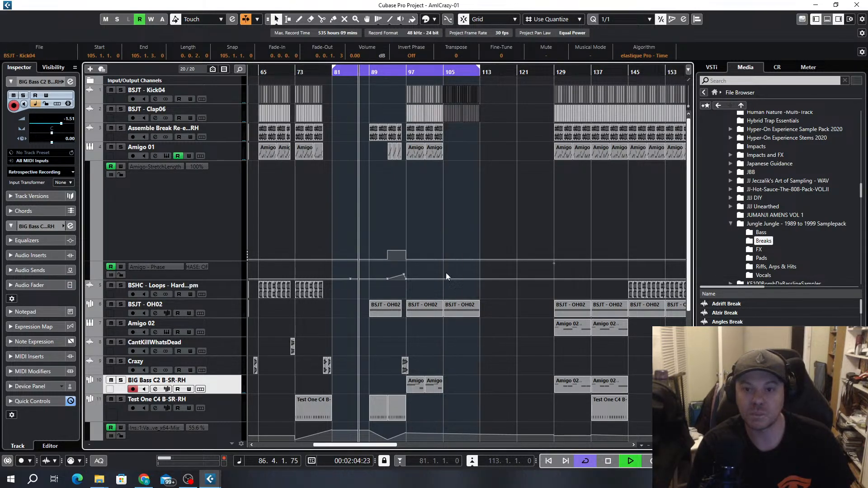
Duplicate both BIG Bass parts of bars 97 to 105 to bar 105 and set the BIG Bass track's volume to -0.62
{"action": "scroll", "coordinate": [447, 273], "scroll_direction": "down", "scroll_amount": 4}
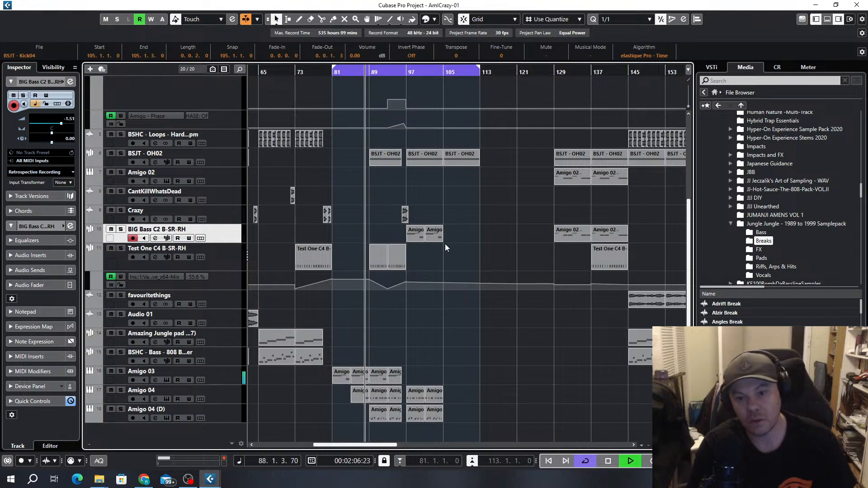
{"action": "left_click", "coordinate": [408, 238]}
{"action": "key", "text": "ctrl+d"}
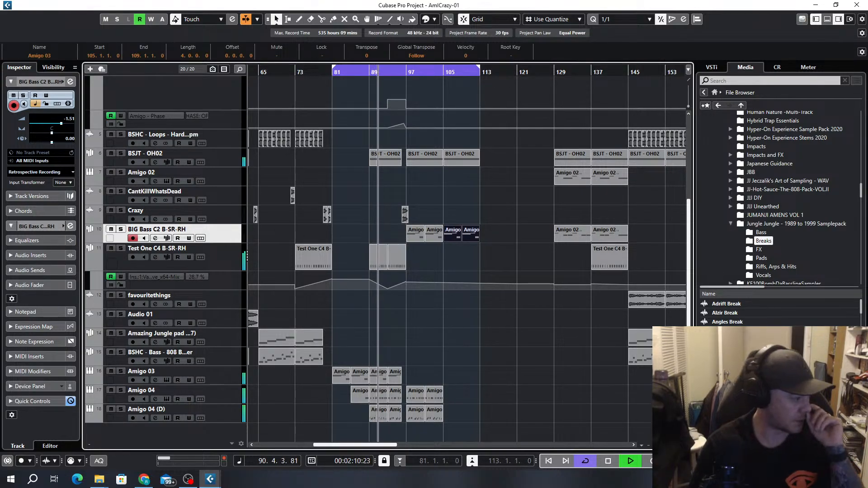
{"action": "left_click", "coordinate": [226, 212]}
{"action": "left_click", "coordinate": [221, 234]}
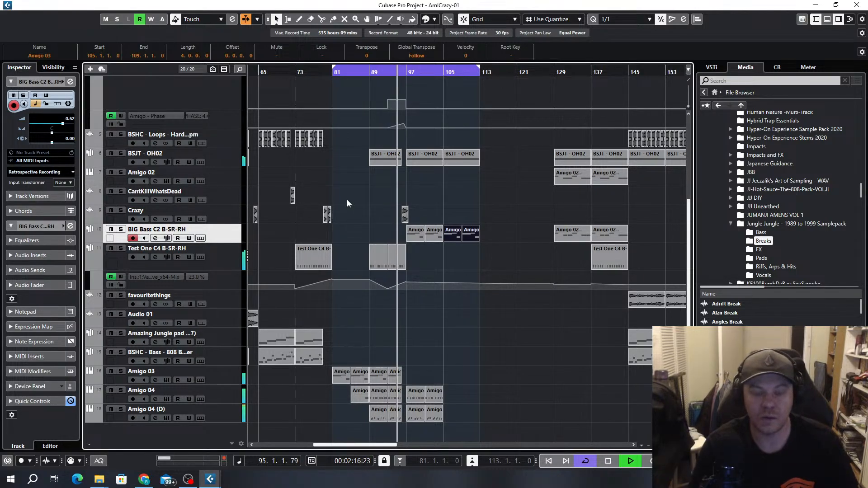
{"action": "left_click", "coordinate": [293, 194]}
{"action": "left_click_drag", "start_coordinate": [422, 187], "coordinate": [444, 197]}
{"action": "scroll", "coordinate": [442, 203], "scroll_direction": "up", "scroll_amount": 3}
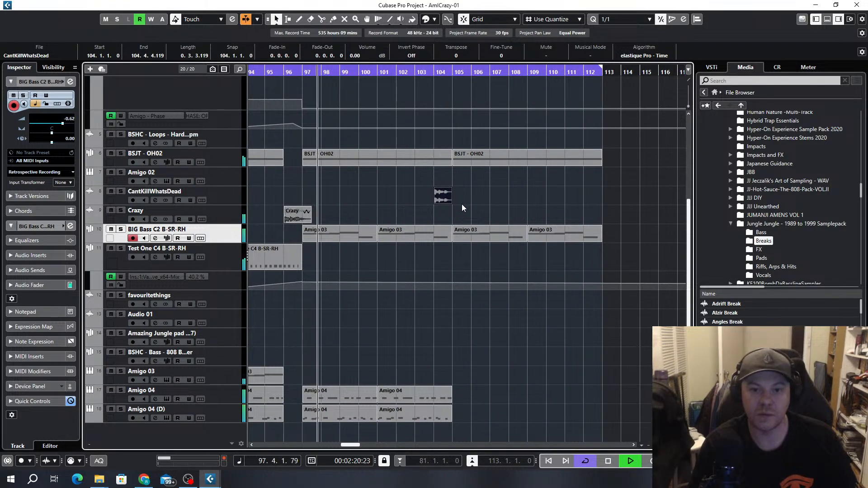
{"action": "scroll", "coordinate": [430, 181], "scroll_direction": "down", "scroll_amount": 4}
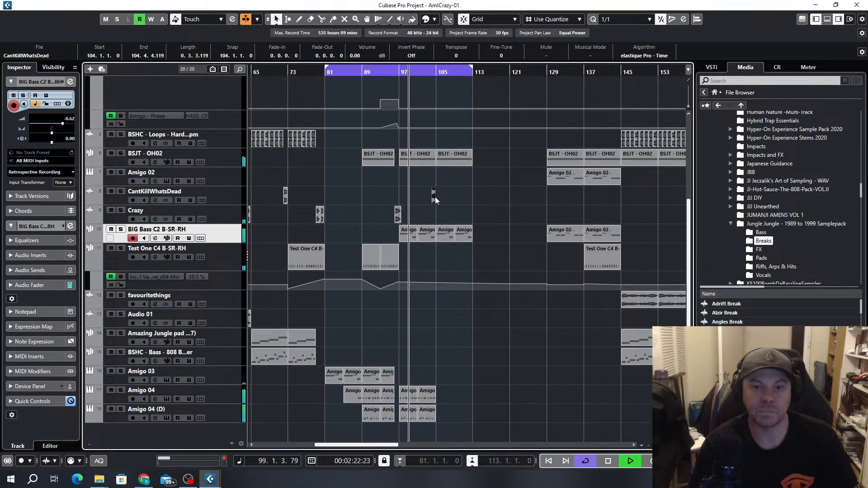
{"action": "key", "text": "Delete"}
{"action": "key", "text": "space"}
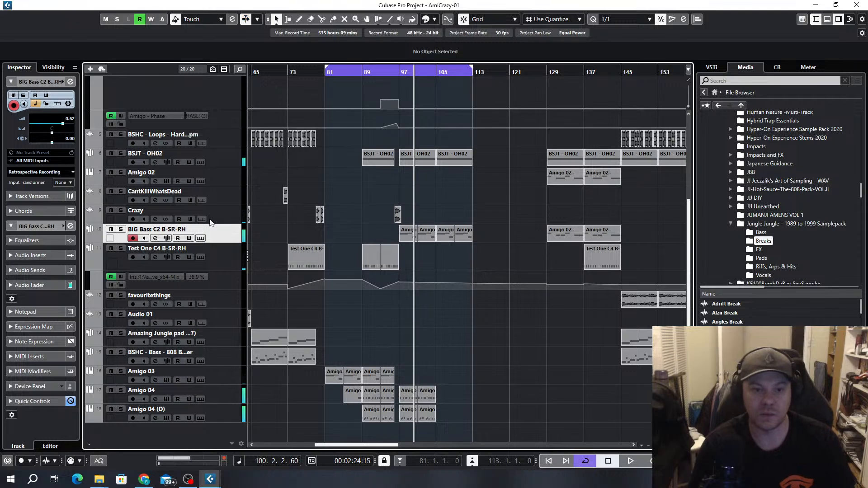
Insert the EchoBoy delay in the first insert slot of the Crazy track's channel
{"action": "left_click", "coordinate": [211, 221]}
{"action": "left_click", "coordinate": [156, 219]}
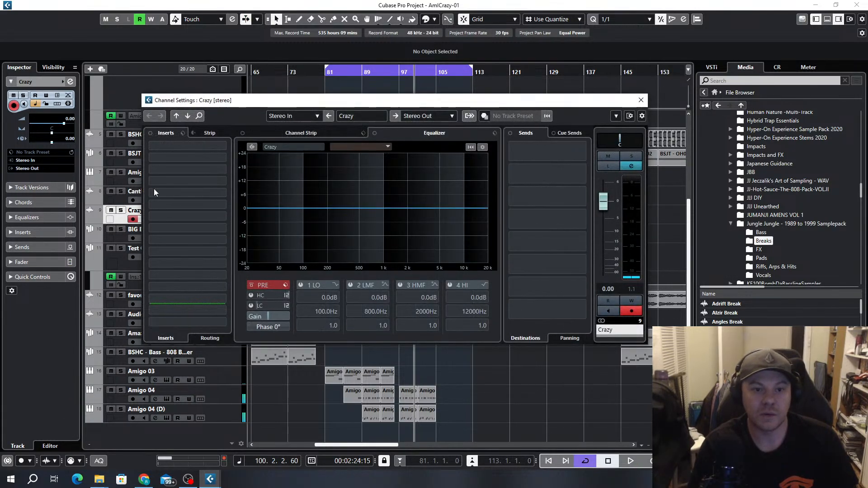
{"action": "left_click", "coordinate": [223, 145]}
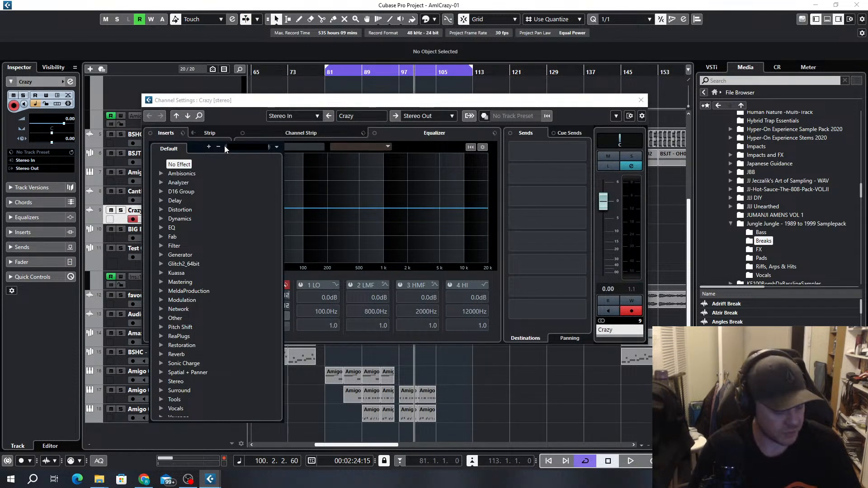
{"action": "type", "text": "ech"}
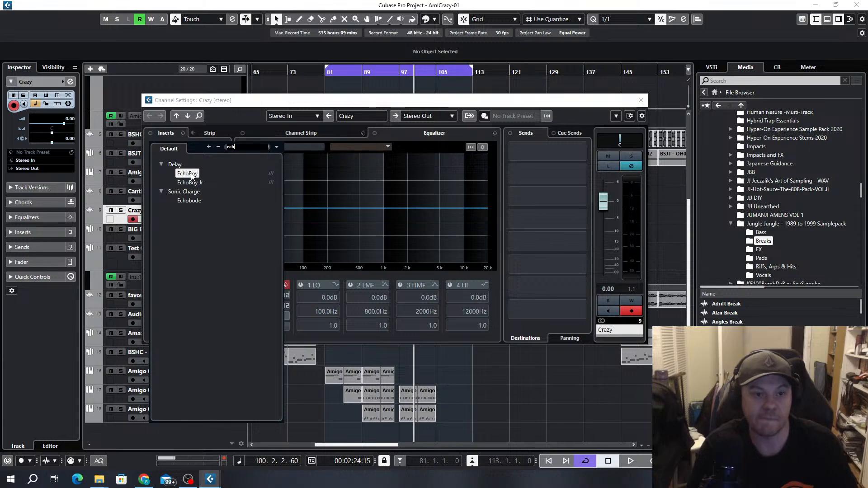
{"action": "left_click", "coordinate": [192, 173]}
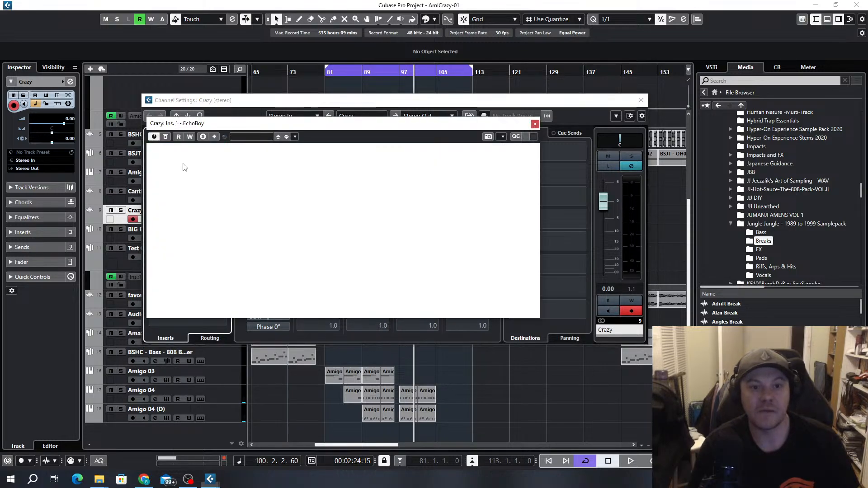
Load EchoBoy's LongDoubleBack preset from the Vocal FX category and audition the Crazy vocal leading into bar 97
{"action": "left_click", "coordinate": [223, 151]}
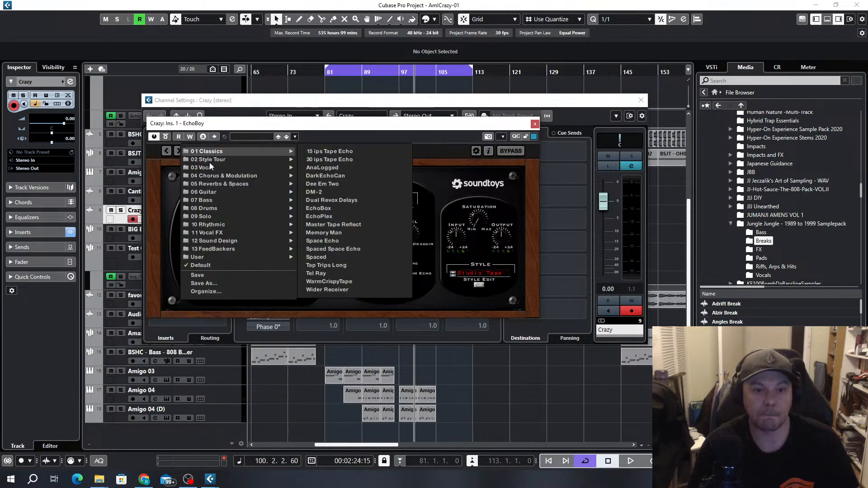
{"action": "mouse_move", "coordinate": [212, 233]}
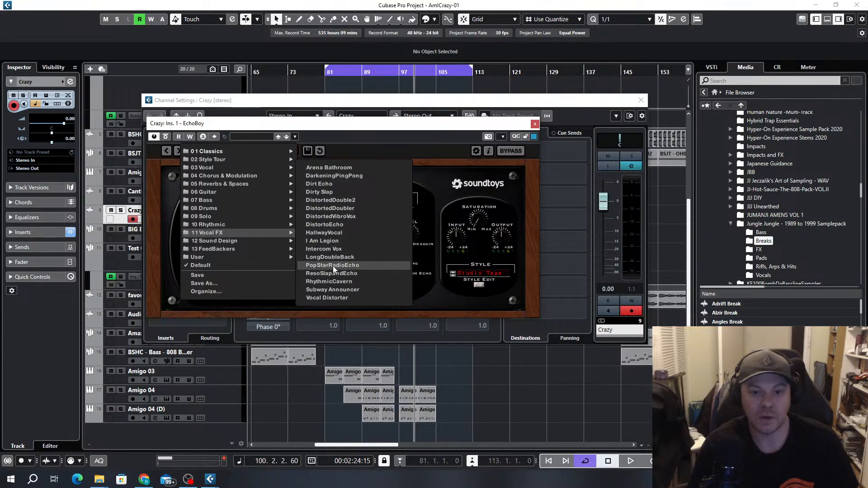
{"action": "left_click", "coordinate": [347, 258]}
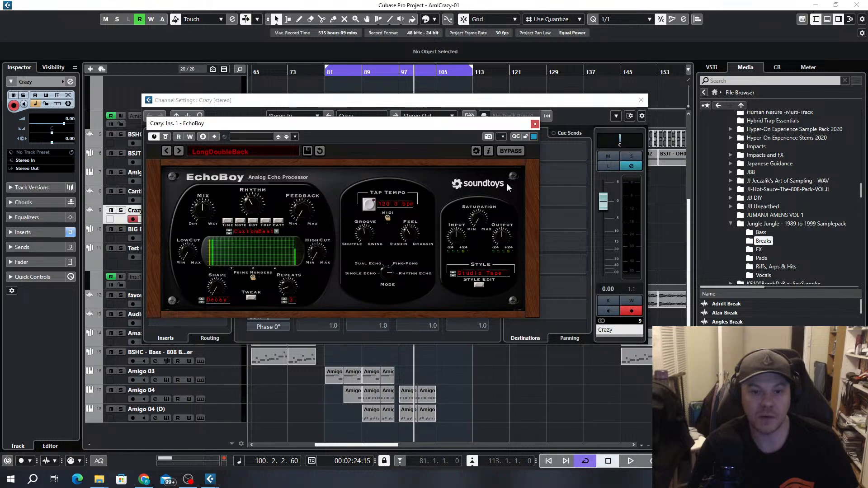
{"action": "left_click", "coordinate": [535, 125]}
{"action": "left_click", "coordinate": [641, 100]}
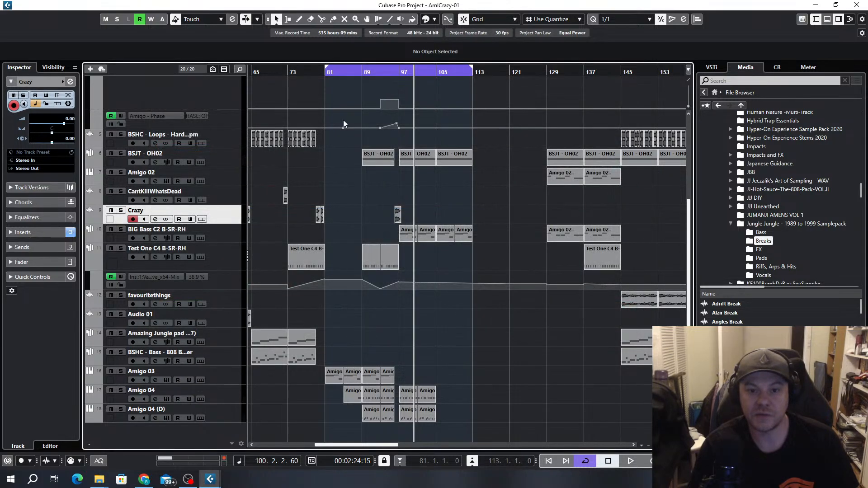
{"action": "left_click", "coordinate": [383, 79]}
{"action": "key", "text": "space"}
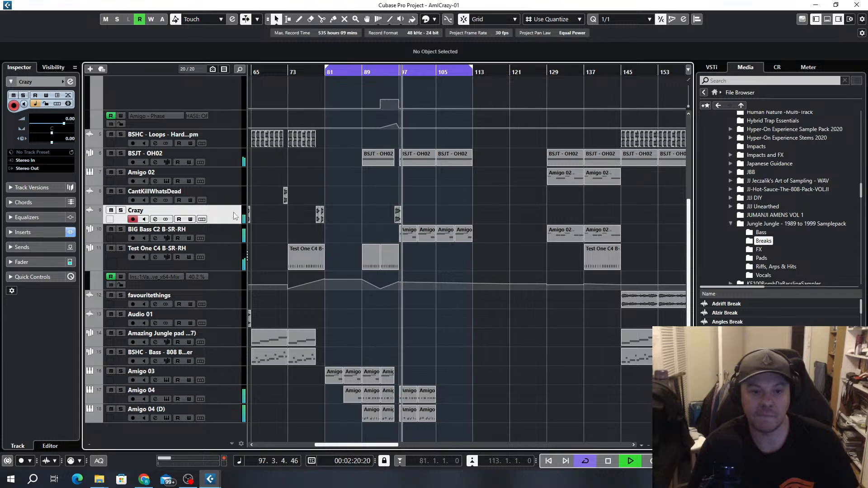
{"action": "key", "text": "space"}
Enable automation writing on the Crazy channel and record an EchoBoy bypass change during playback from bar 97
{"action": "left_click", "coordinate": [155, 219]}
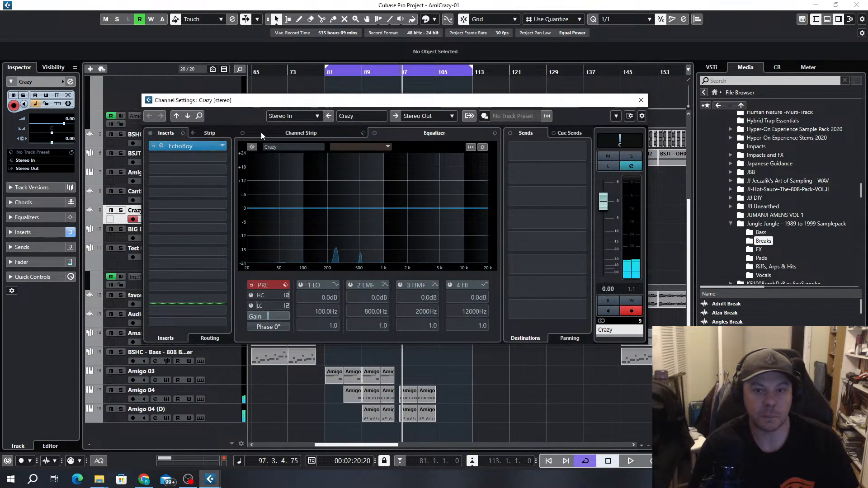
{"action": "left_click", "coordinate": [631, 300]}
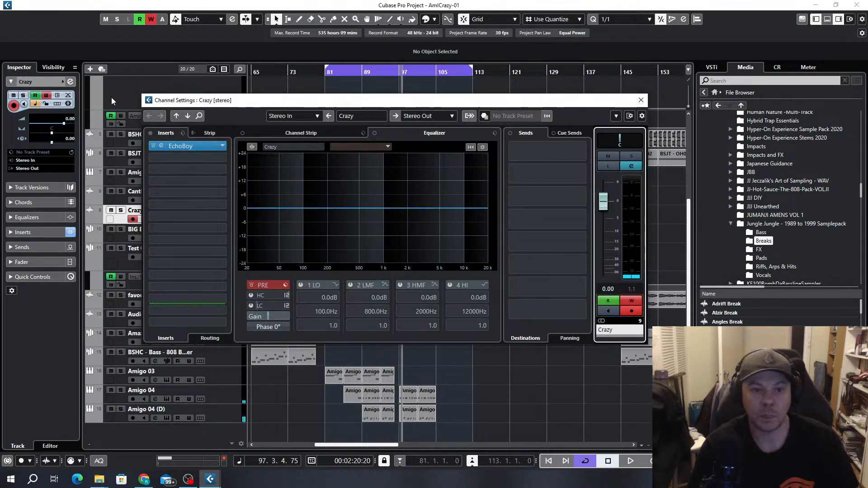
{"action": "key", "text": "space"}
{"action": "left_click", "coordinate": [155, 147]}
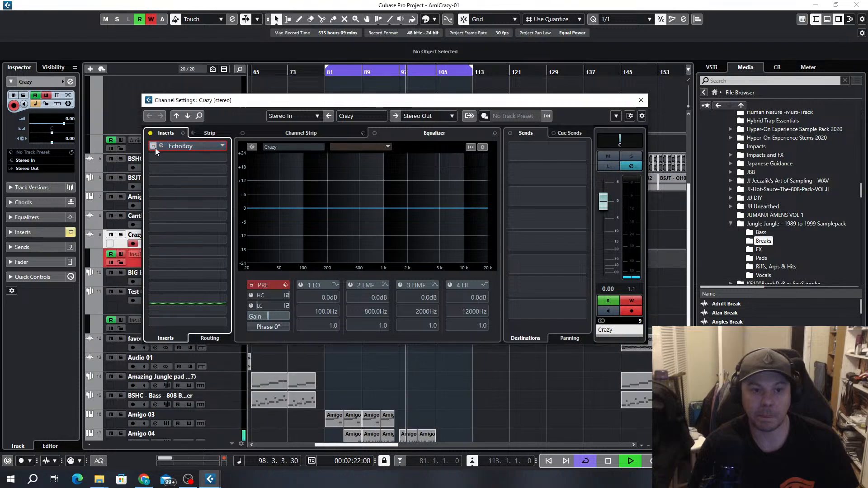
{"action": "left_click", "coordinate": [641, 100]}
Move the start of the recorded EchoBoy bypass-on automation to bar 92 and turn off automation writing for the Crazy track
{"action": "key", "text": "h"}
{"action": "key", "text": "h"}
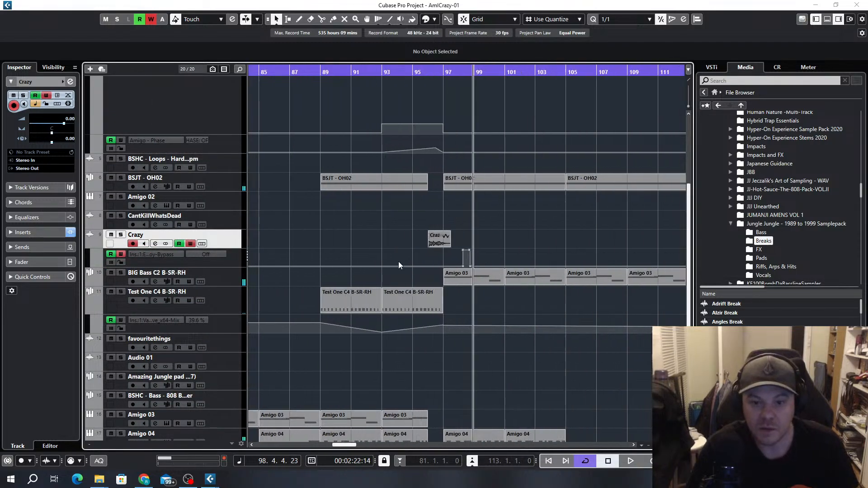
{"action": "left_click_drag", "start_coordinate": [480, 265], "coordinate": [362, 237]}
{"action": "left_click", "coordinate": [350, 92]}
{"action": "left_click", "coordinate": [189, 244]}
{"action": "key", "text": "space"}
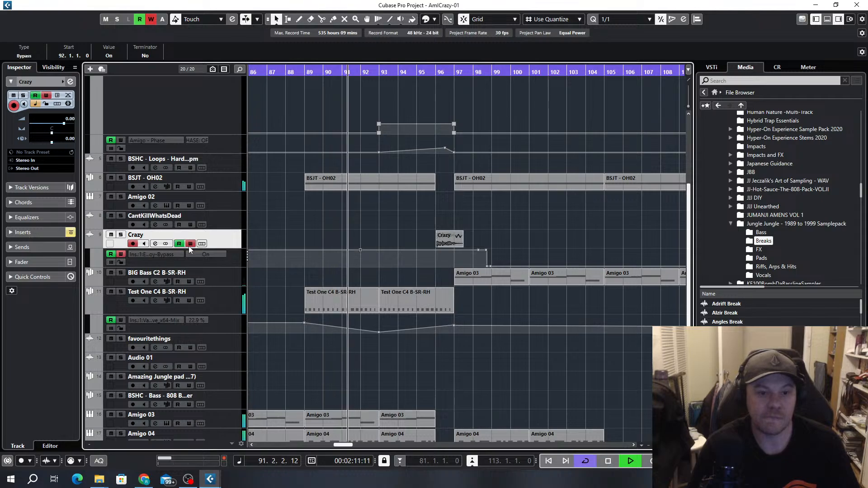
{"action": "left_click", "coordinate": [155, 243]}
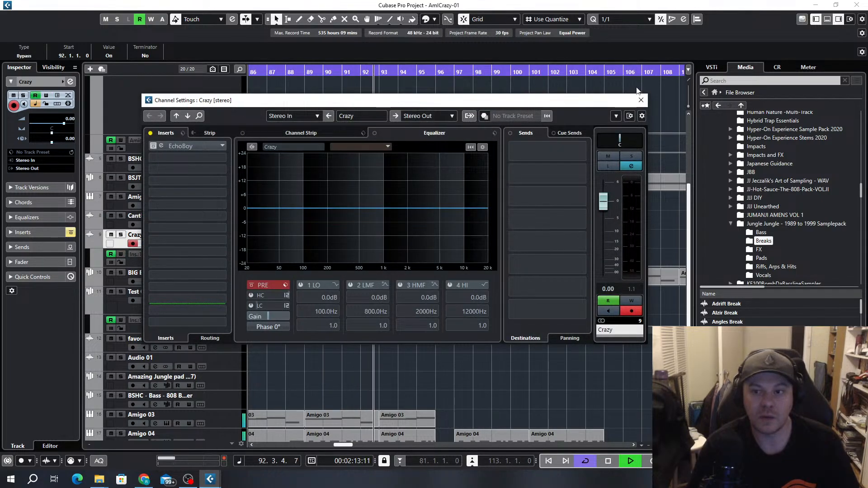
{"action": "left_click", "coordinate": [638, 103]}
{"action": "key", "text": "space"}
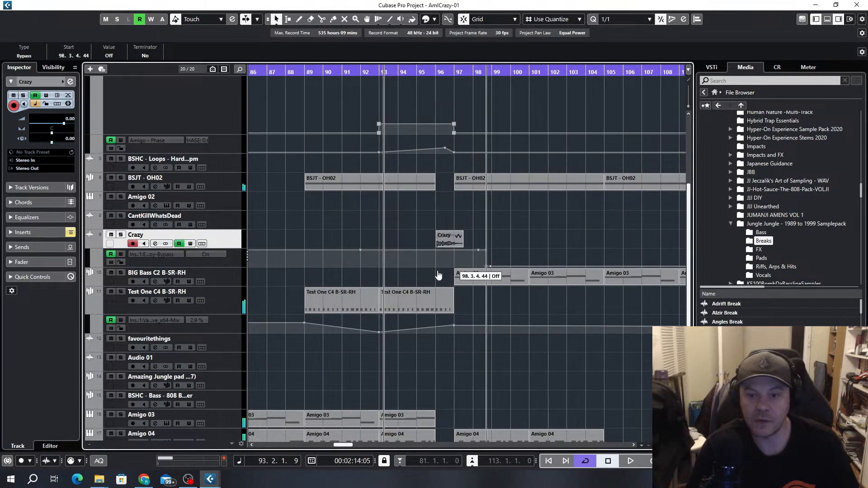
Move the EchoBoy bypass on-to-off transition to bar 96 and remove the leftover automation points around bar 98
{"action": "left_click_drag", "start_coordinate": [478, 250], "coordinate": [432, 257]}
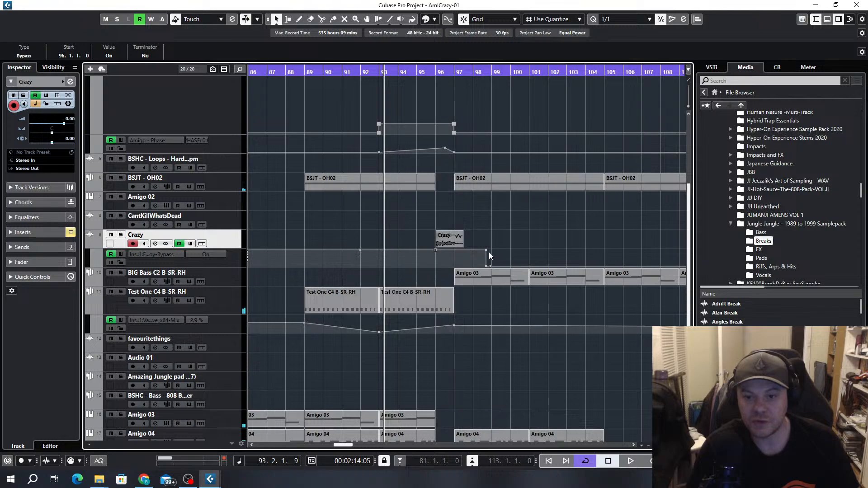
{"action": "left_click_drag", "start_coordinate": [486, 250], "coordinate": [425, 263]}
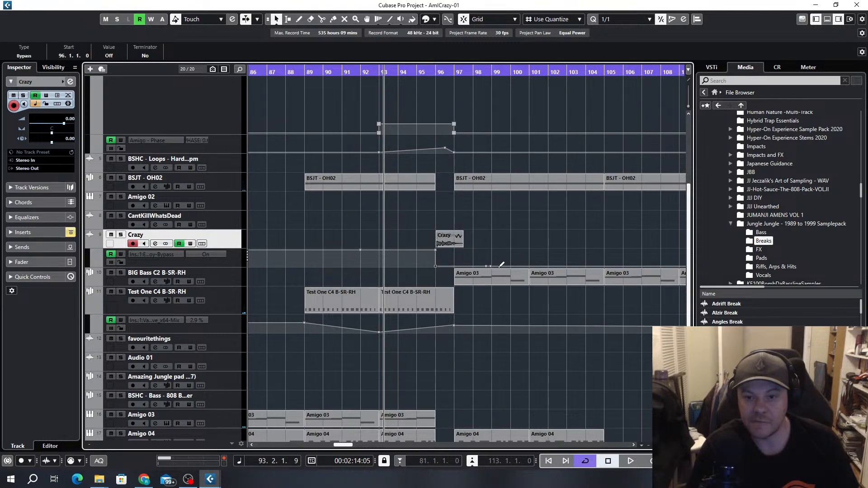
{"action": "left_click", "coordinate": [488, 256]}
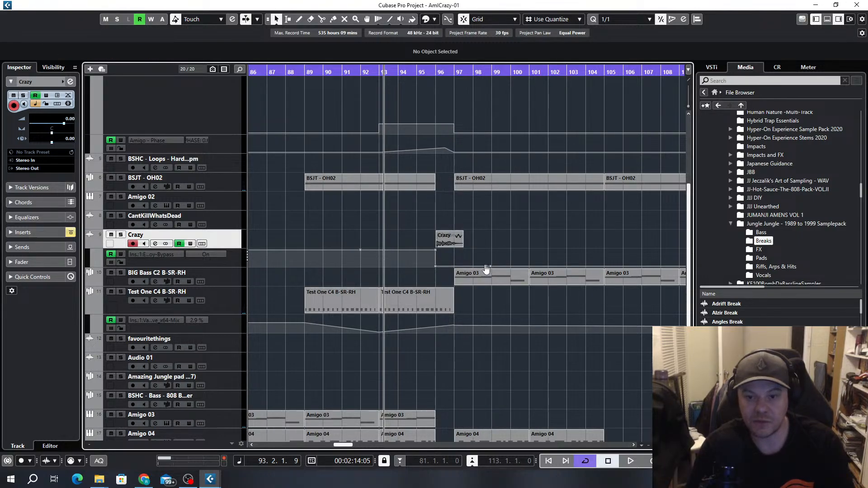
{"action": "left_click", "coordinate": [491, 267]}
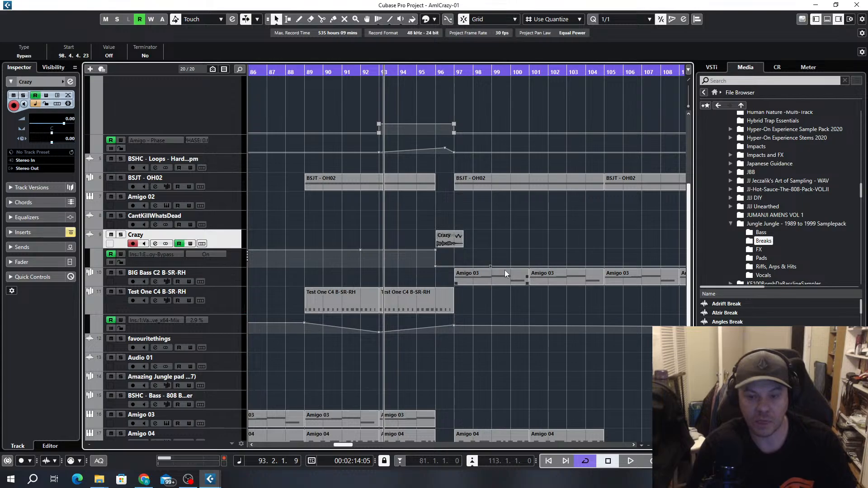
{"action": "left_click", "coordinate": [506, 271]}
Add EchoBoy bypass automation points on the Crazy track, Off at bar 79 and On at bar 78
{"action": "scroll", "coordinate": [522, 264], "scroll_direction": "left", "scroll_amount": 8}
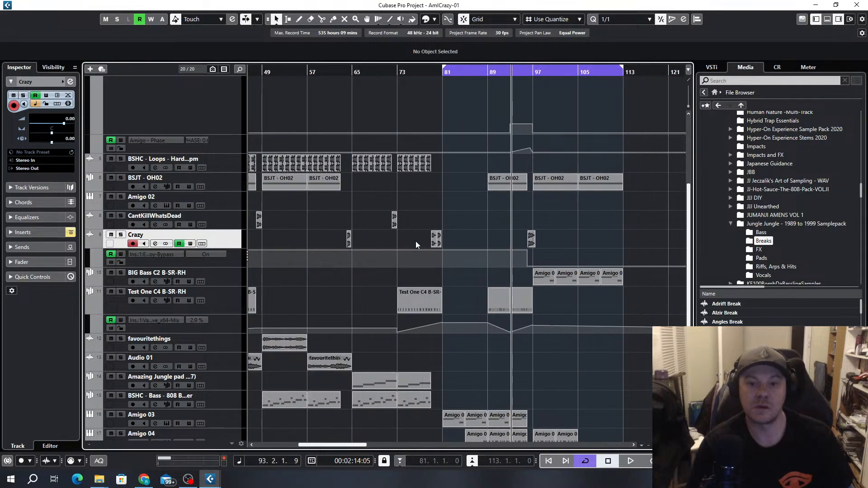
{"action": "left_click", "coordinate": [443, 266]}
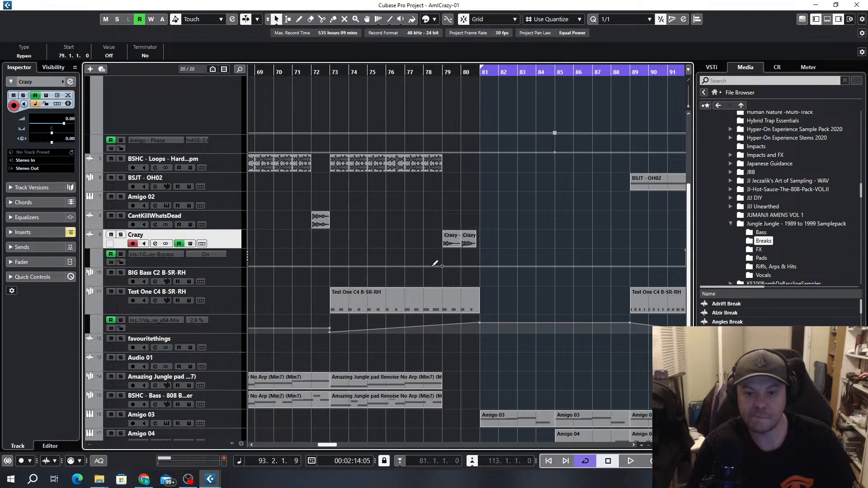
{"action": "left_click", "coordinate": [431, 251]}
Audition the Crazy vocals from about bar 77 and move their EchoBoy bypass-off point to bar 80
{"action": "scroll", "coordinate": [454, 254], "scroll_direction": "up", "scroll_amount": 4}
{"action": "scroll", "coordinate": [429, 260], "scroll_direction": "up", "scroll_amount": 4}
{"action": "scroll", "coordinate": [470, 231], "scroll_direction": "down", "scroll_amount": 10}
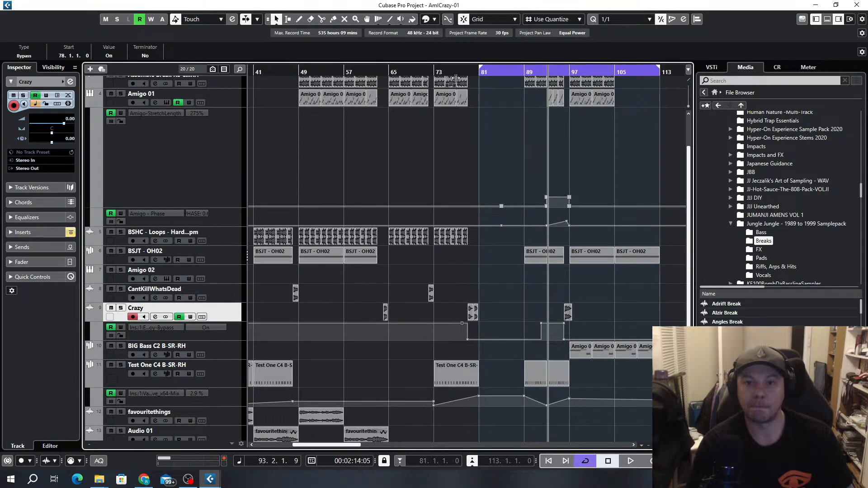
{"action": "left_click", "coordinate": [458, 67]}
{"action": "key", "text": "space"}
{"action": "scroll", "coordinate": [475, 201], "scroll_direction": "up", "scroll_amount": 4}
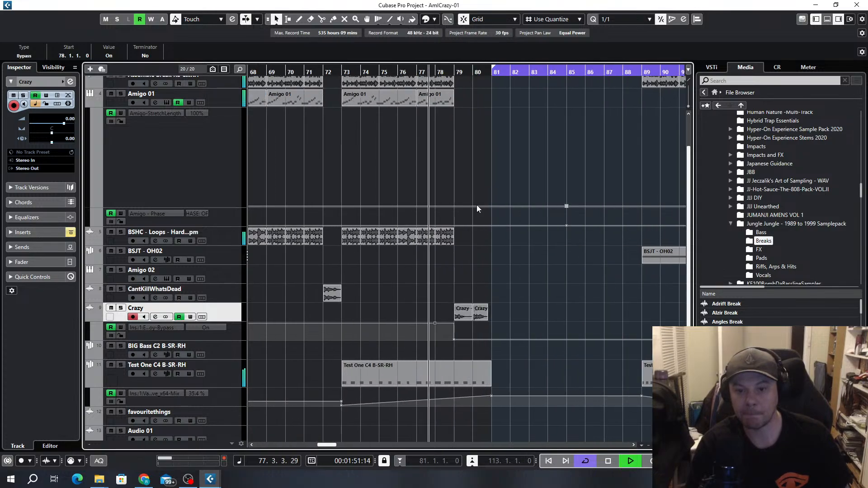
{"action": "scroll", "coordinate": [368, 258], "scroll_direction": "down", "scroll_amount": 2}
{"action": "scroll", "coordinate": [374, 323], "scroll_direction": "up", "scroll_amount": 1}
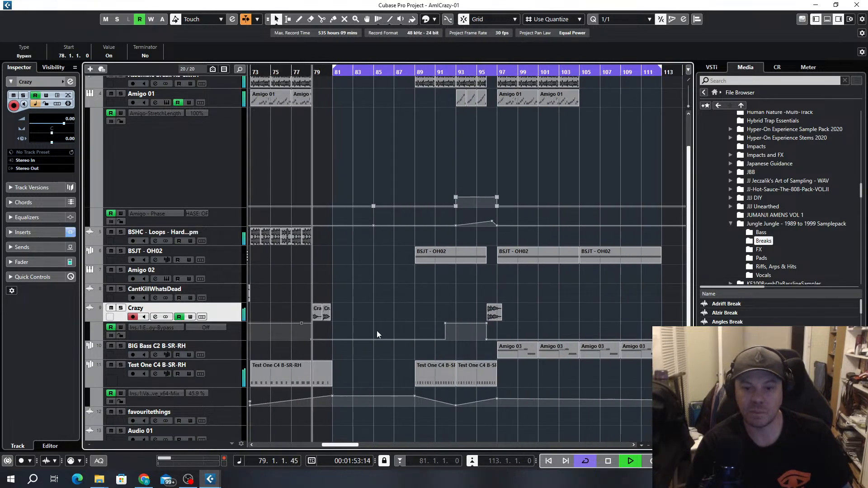
{"action": "scroll", "coordinate": [360, 326], "scroll_direction": "up", "scroll_amount": 2}
{"action": "scroll", "coordinate": [355, 297], "scroll_direction": "left", "scroll_amount": 3}
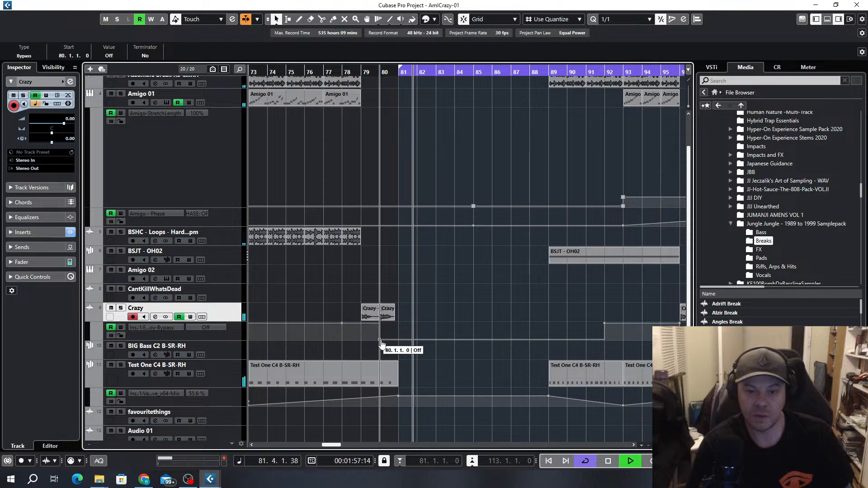
Review the arrangement of bars 81 to 113 across all tracks during playback
{"action": "scroll", "coordinate": [461, 341], "scroll_direction": "down", "scroll_amount": 4}
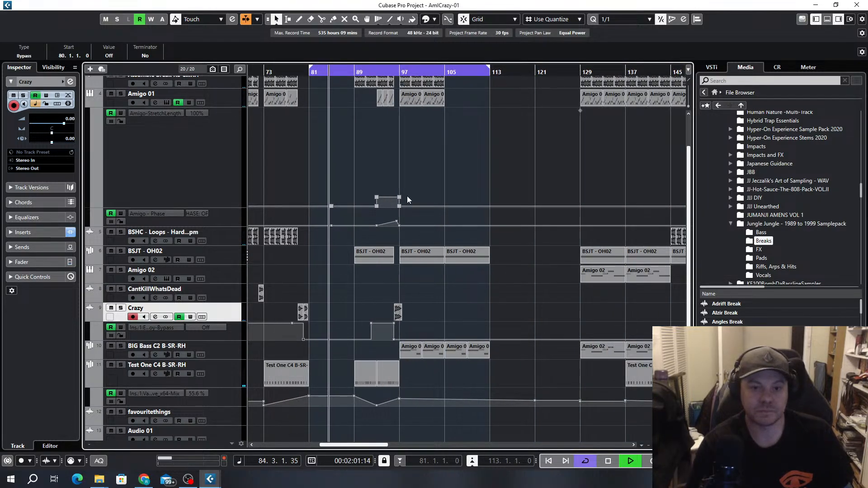
{"action": "scroll", "coordinate": [407, 271], "scroll_direction": "up", "scroll_amount": 3}
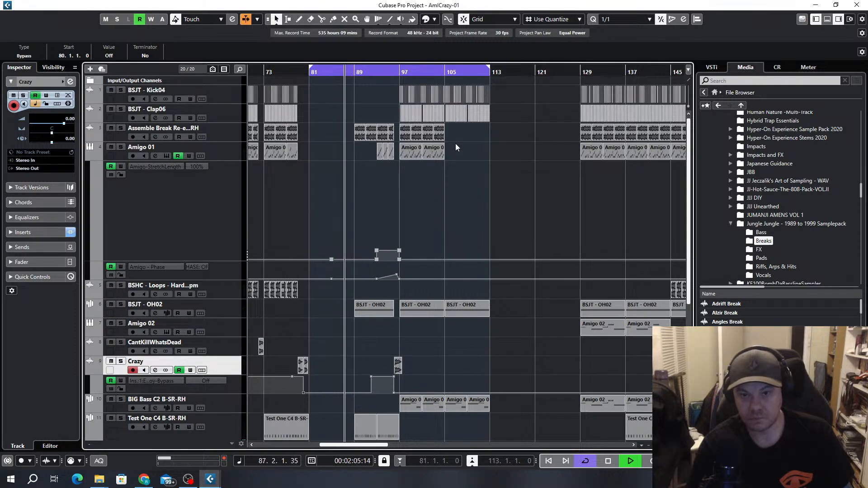
{"action": "scroll", "coordinate": [456, 143], "scroll_direction": "down", "scroll_amount": 1}
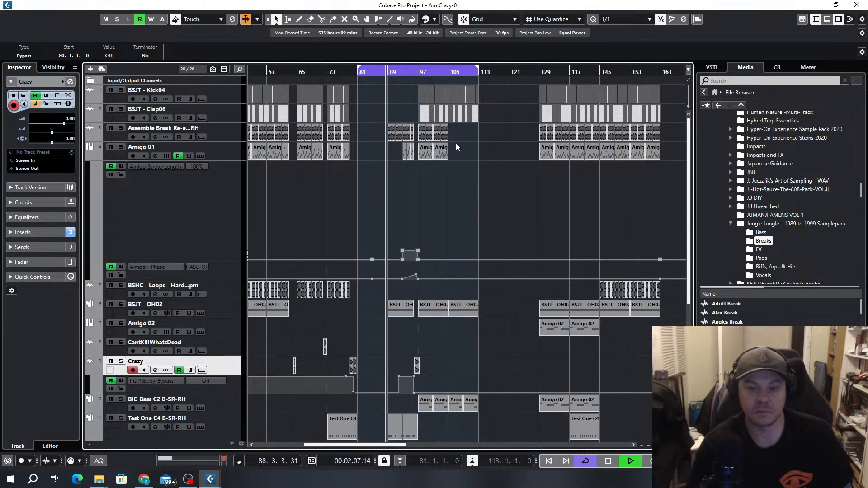
{"action": "scroll", "coordinate": [416, 229], "scroll_direction": "down", "scroll_amount": 9}
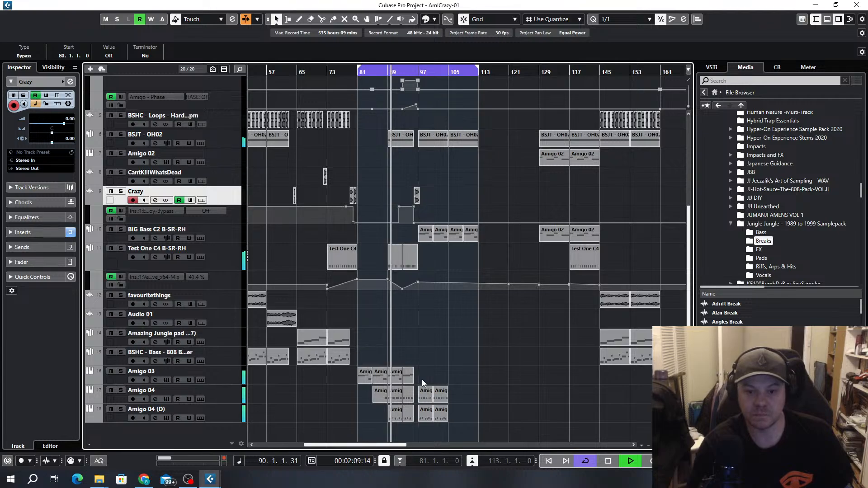
{"action": "scroll", "coordinate": [439, 394], "scroll_direction": "up", "scroll_amount": 3}
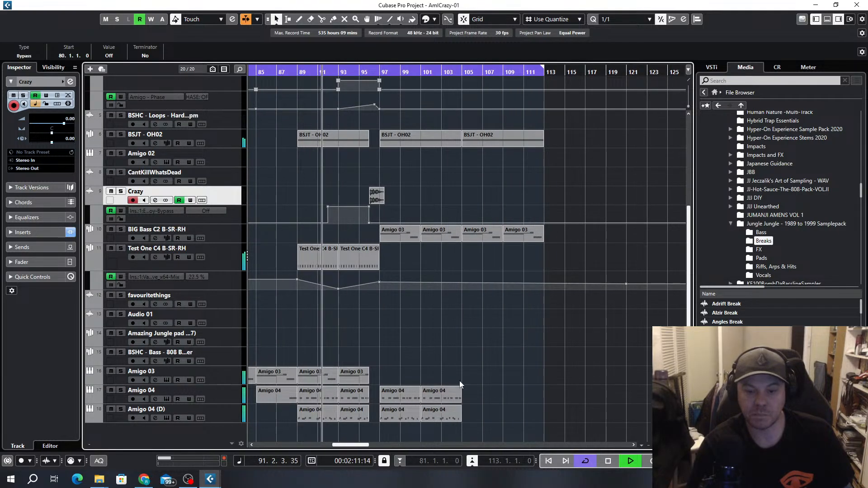
{"action": "scroll", "coordinate": [460, 380], "scroll_direction": "down", "scroll_amount": 2}
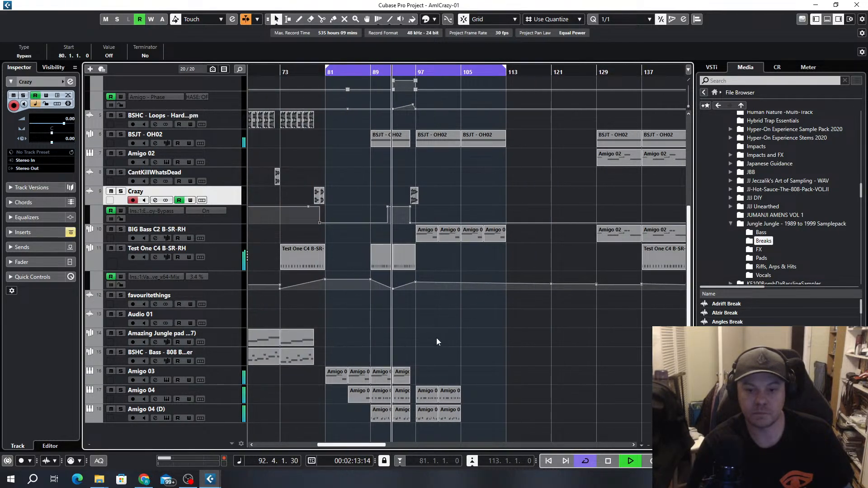
Audition the section from about bar 92 to 107, inspecting the drums, Amigo parts and bass across the tracks
{"action": "scroll", "coordinate": [436, 338], "scroll_direction": "down", "scroll_amount": 2}
{"action": "scroll", "coordinate": [426, 357], "scroll_direction": "up", "scroll_amount": 4}
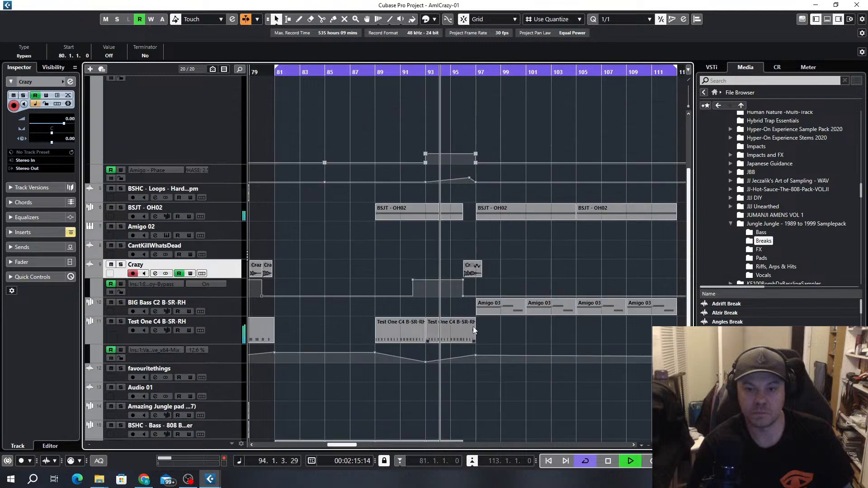
{"action": "scroll", "coordinate": [479, 289], "scroll_direction": "up", "scroll_amount": 5}
{"action": "scroll", "coordinate": [542, 224], "scroll_direction": "down", "scroll_amount": 3}
{"action": "scroll", "coordinate": [519, 303], "scroll_direction": "up", "scroll_amount": 4}
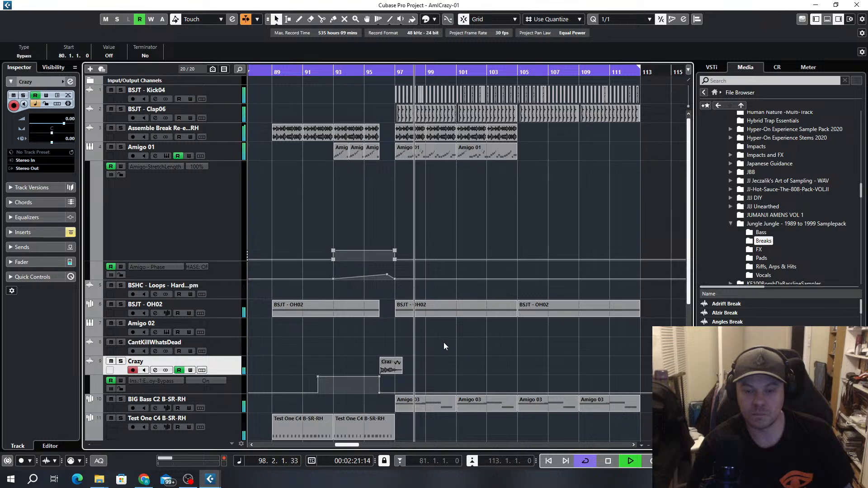
{"action": "scroll", "coordinate": [479, 253], "scroll_direction": "down", "scroll_amount": 3}
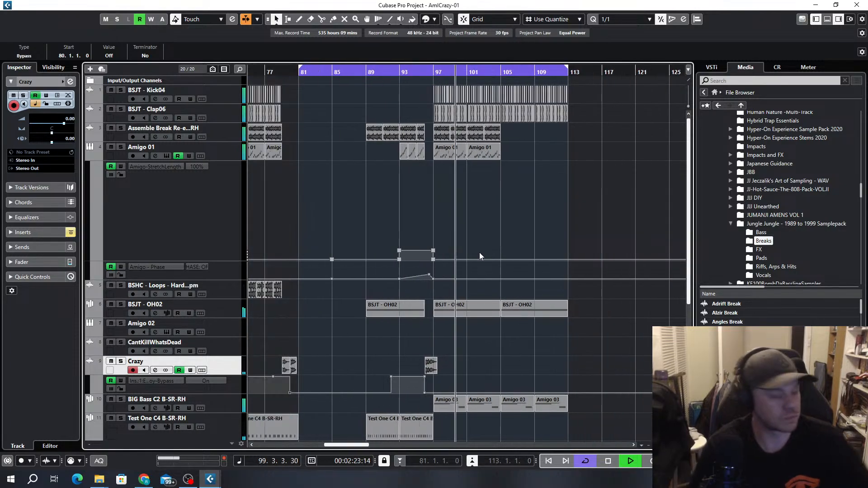
{"action": "scroll", "coordinate": [460, 137], "scroll_direction": "up", "scroll_amount": 6}
{"action": "scroll", "coordinate": [501, 203], "scroll_direction": "down", "scroll_amount": 2}
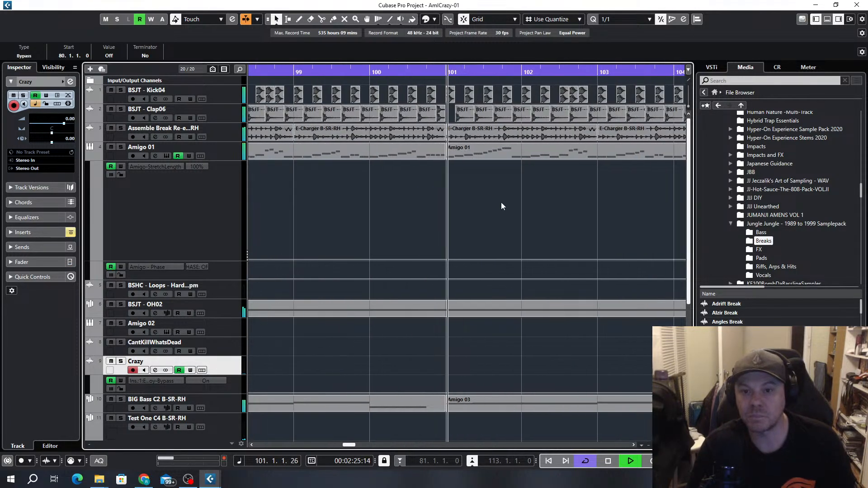
{"action": "scroll", "coordinate": [517, 140], "scroll_direction": "up", "scroll_amount": 3}
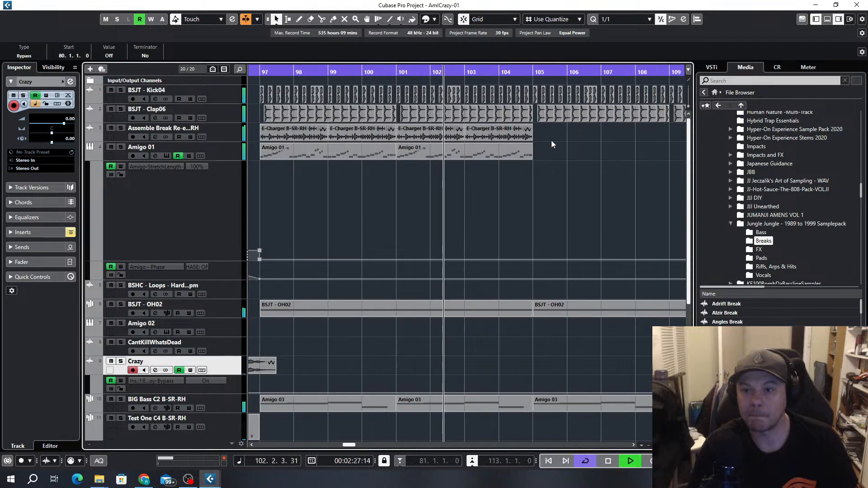
{"action": "scroll", "coordinate": [615, 144], "scroll_direction": "down", "scroll_amount": 3}
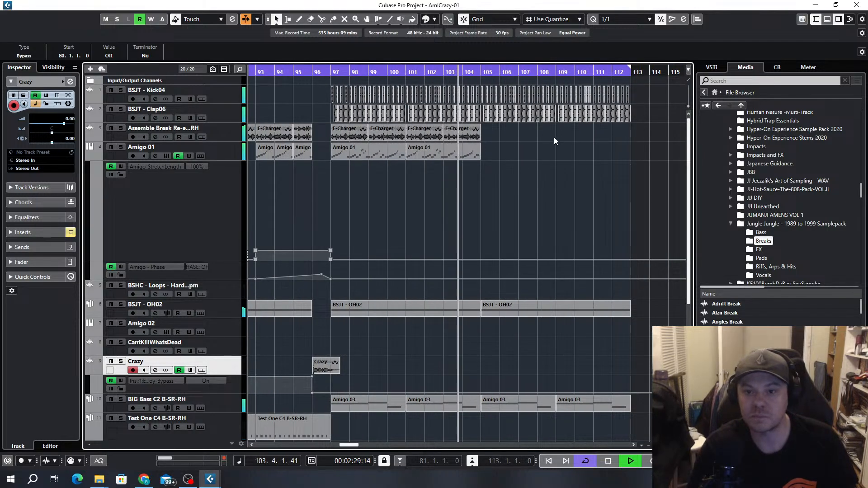
{"action": "scroll", "coordinate": [365, 160], "scroll_direction": "up", "scroll_amount": 5}
{"action": "scroll", "coordinate": [298, 143], "scroll_direction": "up", "scroll_amount": 2}
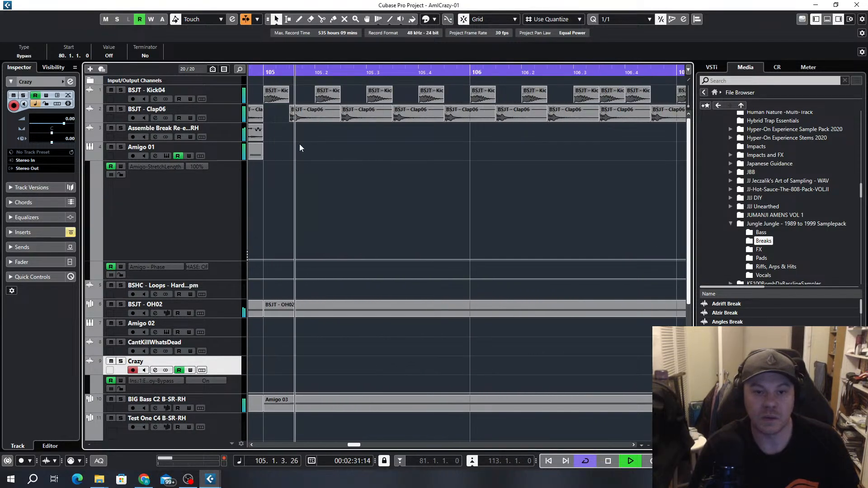
{"action": "scroll", "coordinate": [403, 188], "scroll_direction": "down", "scroll_amount": 5}
{"action": "scroll", "coordinate": [409, 185], "scroll_direction": "down", "scroll_amount": 2}
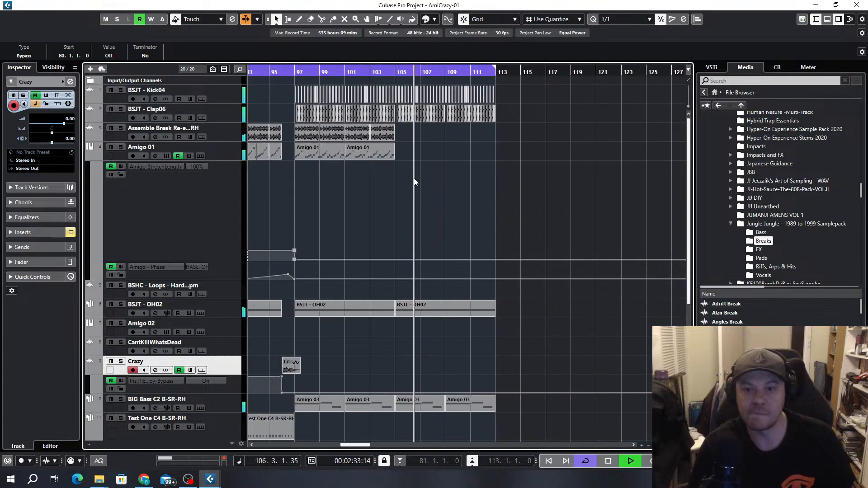
{"action": "scroll", "coordinate": [425, 174], "scroll_direction": "up", "scroll_amount": 4}
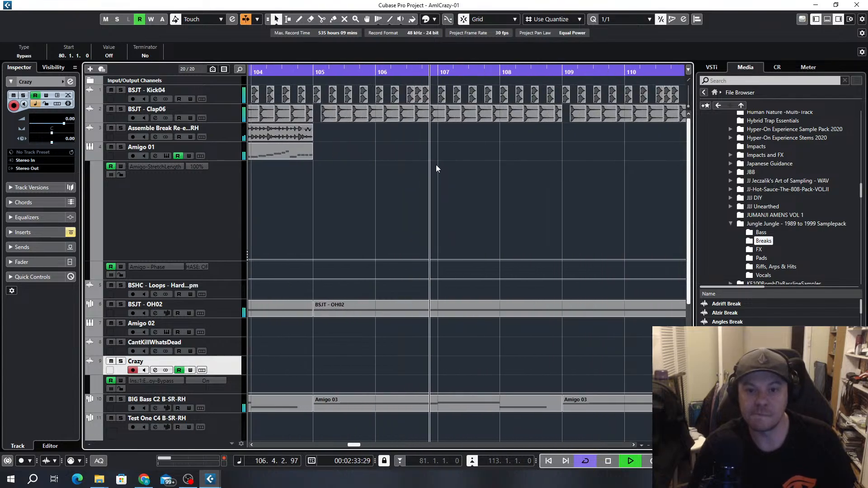
Select the four BSJT - Kick04 hits in bar 112 and copy them an eighth note later on a 1/8 grid
{"action": "left_click", "coordinate": [433, 93]}
{"action": "scroll", "coordinate": [476, 157], "scroll_direction": "up", "scroll_amount": 3}
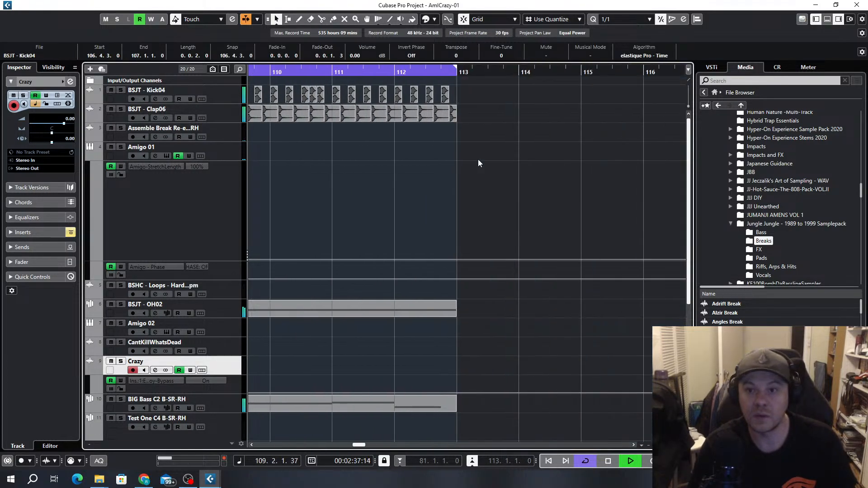
{"action": "left_click_drag", "start_coordinate": [517, 96], "coordinate": [357, 96]}
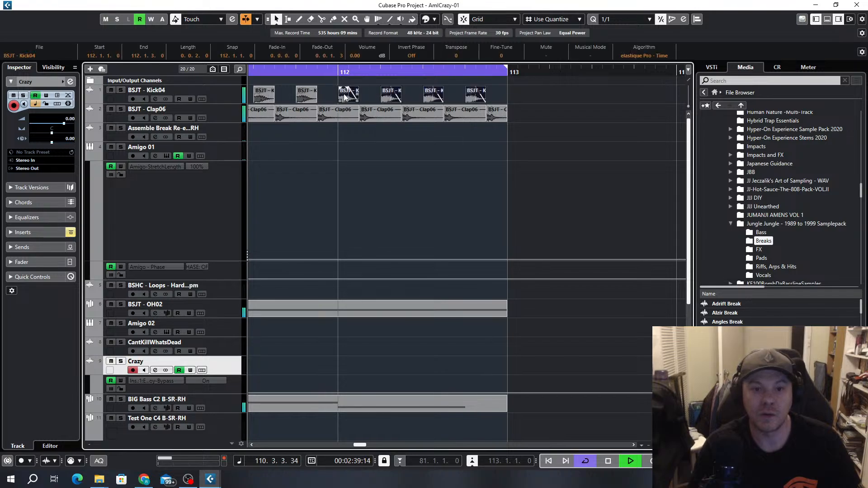
{"action": "key", "text": "alt+4"}
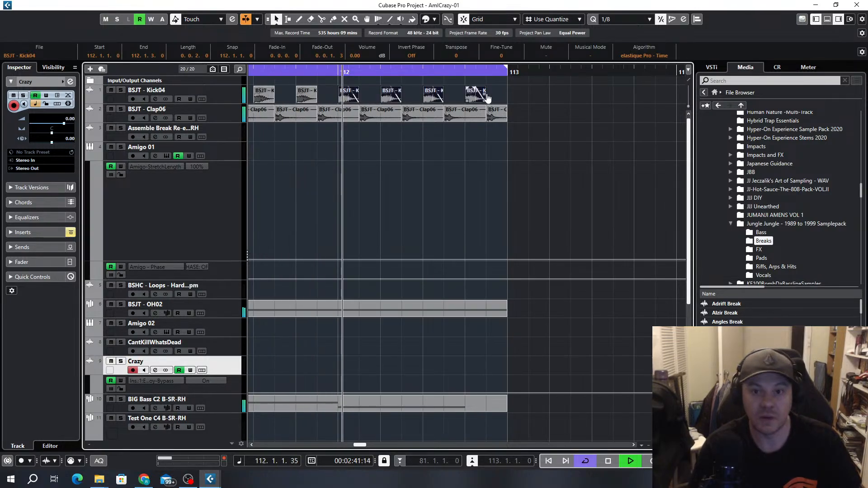
{"action": "left_click_drag", "start_coordinate": [499, 97], "coordinate": [368, 96]}
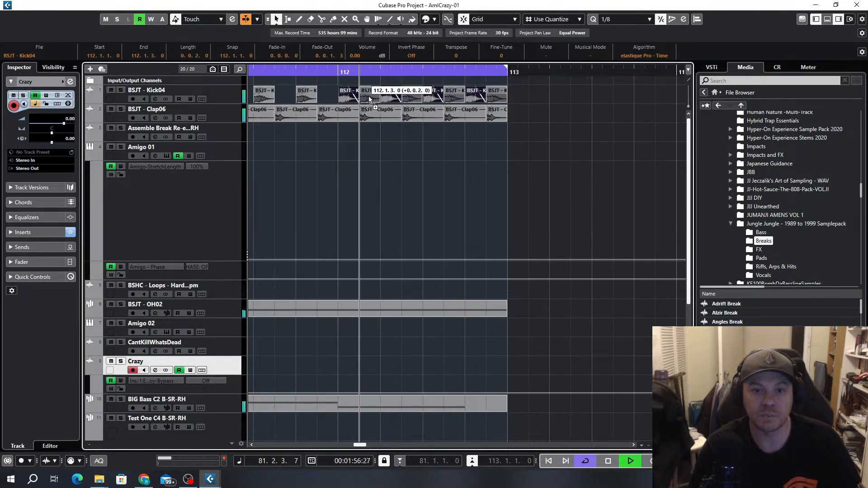
Turn the Kick04 hits in the second half of bar 112 into a roll of sixteenth-note hits on a 1/16 grid
{"action": "left_click", "coordinate": [527, 87]}
{"action": "left_click_drag", "start_coordinate": [527, 87], "coordinate": [437, 99]}
{"action": "key", "text": "alt+5"}
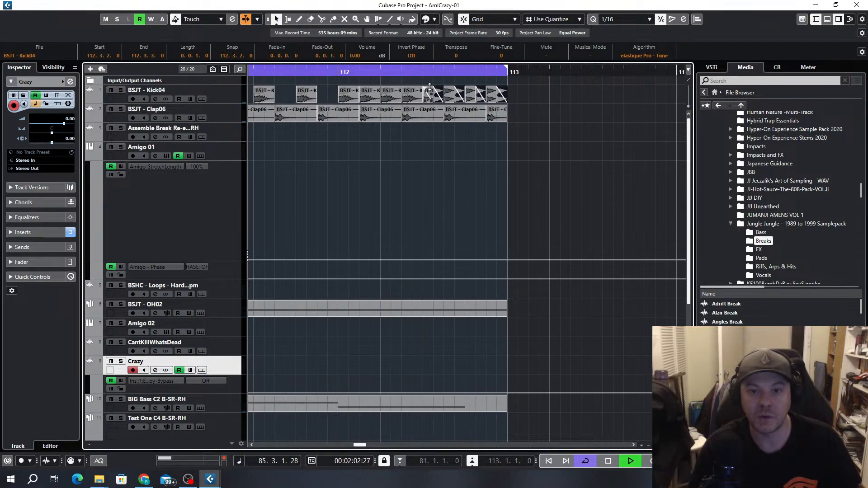
{"action": "mouse_move", "coordinate": [512, 88]}
{"action": "left_mouse_down"}
{"action": "mouse_move", "coordinate": [422, 89]}
{"action": "mouse_move", "coordinate": [504, 88]}
{"action": "left_mouse_up"}
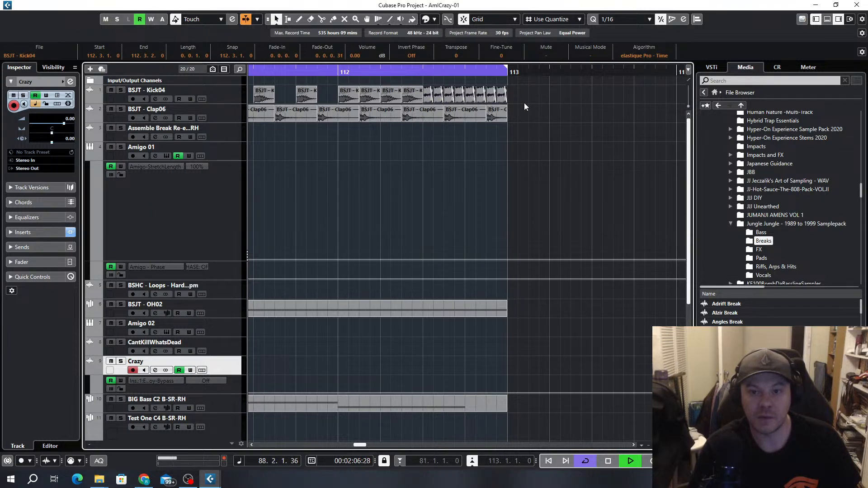
Audition the new kick roll from about bar 107 and look over the surrounding arrangement
{"action": "scroll", "coordinate": [541, 103], "scroll_direction": "down", "scroll_amount": 4}
{"action": "scroll", "coordinate": [276, 99], "scroll_direction": "down", "scroll_amount": 3}
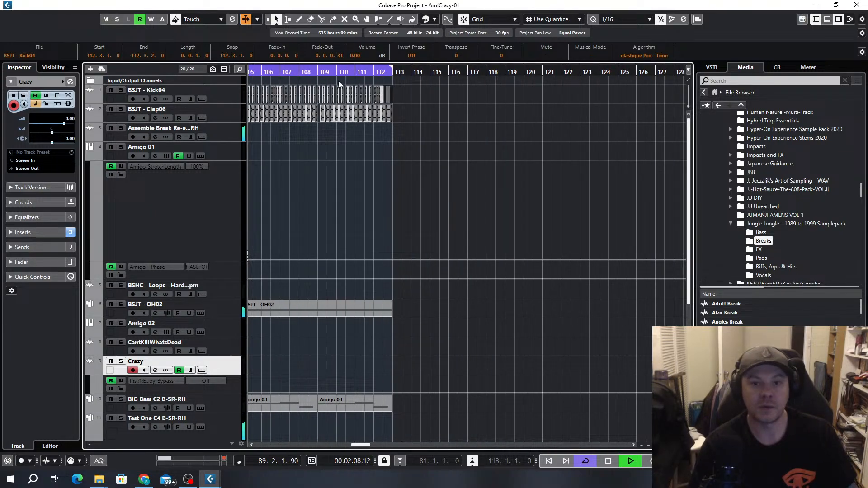
{"action": "left_click", "coordinate": [288, 74]}
{"action": "scroll", "coordinate": [349, 199], "scroll_direction": "down", "scroll_amount": 3}
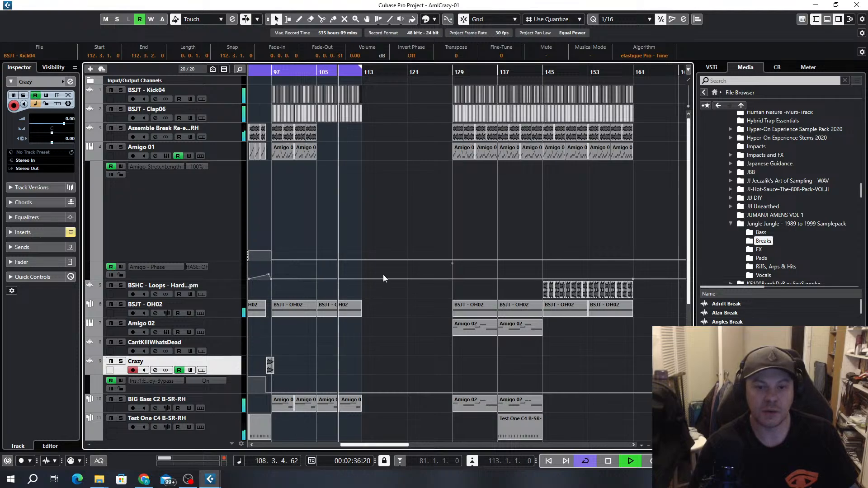
{"action": "scroll", "coordinate": [425, 253], "scroll_direction": "left", "scroll_amount": 4}
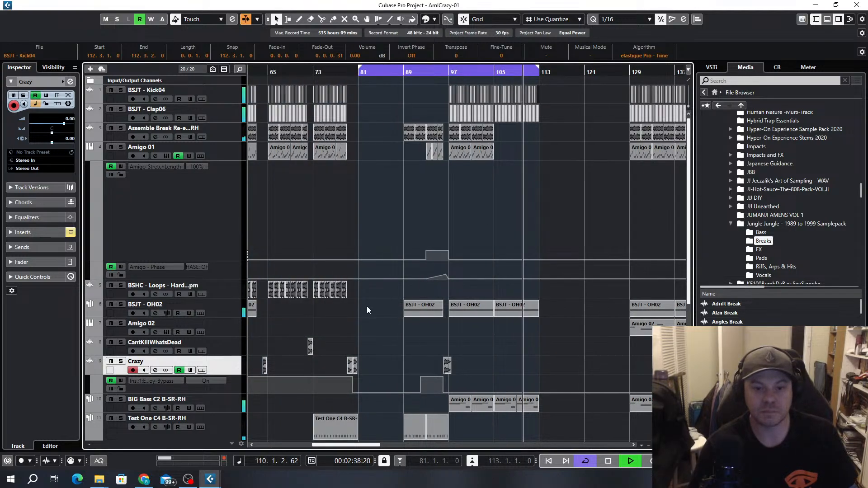
Copy the last one-bar BSHC - Loops clip before bar 81 into bar 112 and audition the transition from about bar 110
{"action": "scroll", "coordinate": [364, 304], "scroll_direction": "down", "scroll_amount": 2}
{"action": "mouse_move", "coordinate": [353, 287]}
{"action": "left_mouse_down"}
{"action": "mouse_move", "coordinate": [482, 288]}
{"action": "mouse_move", "coordinate": [435, 291]}
{"action": "left_mouse_up"}
{"action": "scroll", "coordinate": [484, 297], "scroll_direction": "up", "scroll_amount": 3}
{"action": "scroll", "coordinate": [468, 294], "scroll_direction": "up", "scroll_amount": 3}
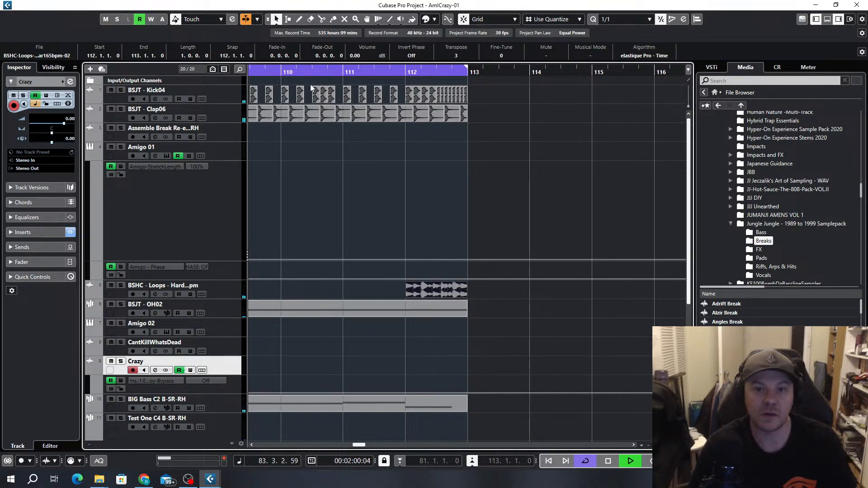
{"action": "left_click", "coordinate": [302, 76]}
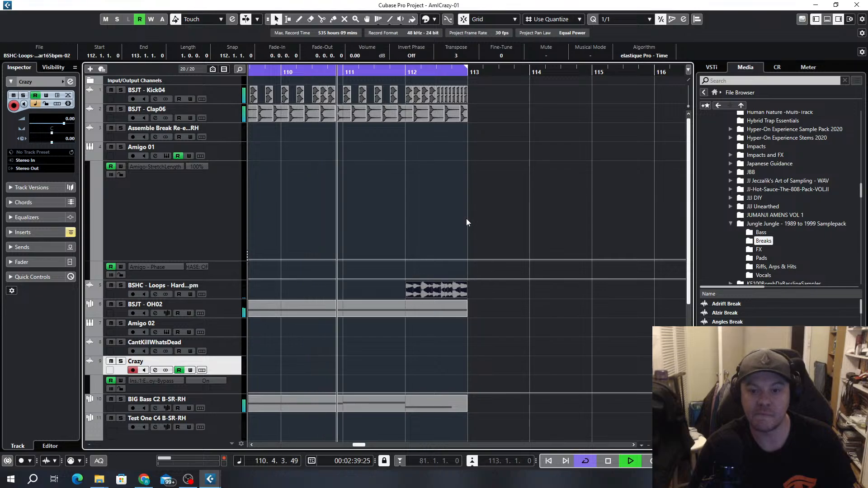
{"action": "scroll", "coordinate": [467, 226], "scroll_direction": "down", "scroll_amount": 6}
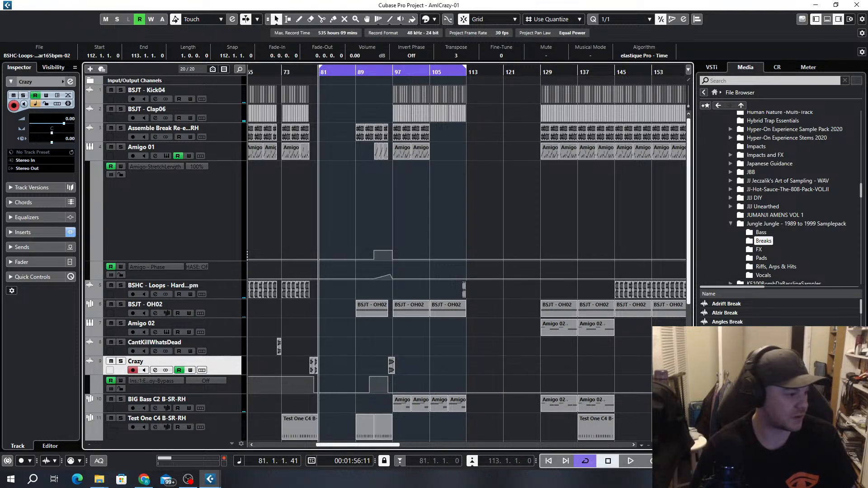
Extend the start of the cycle range back to bar 1
{"action": "left_click", "coordinate": [144, 479]}
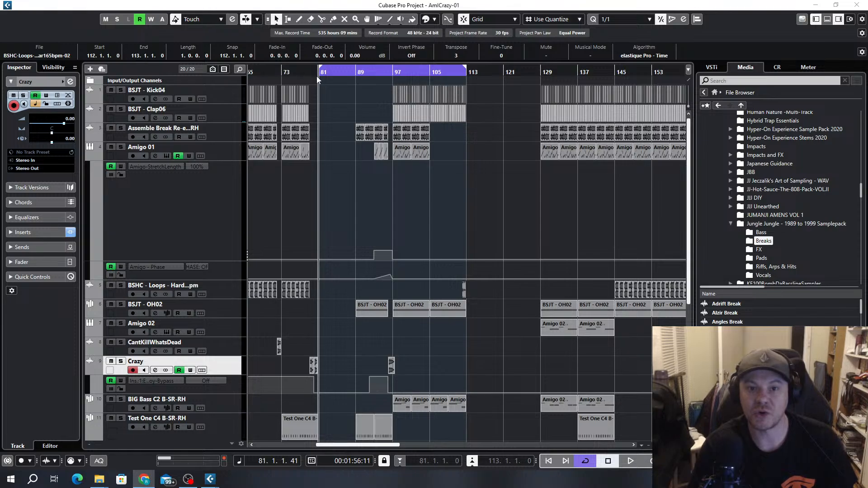
{"action": "left_click_drag", "start_coordinate": [318, 72], "coordinate": [255, 72]}
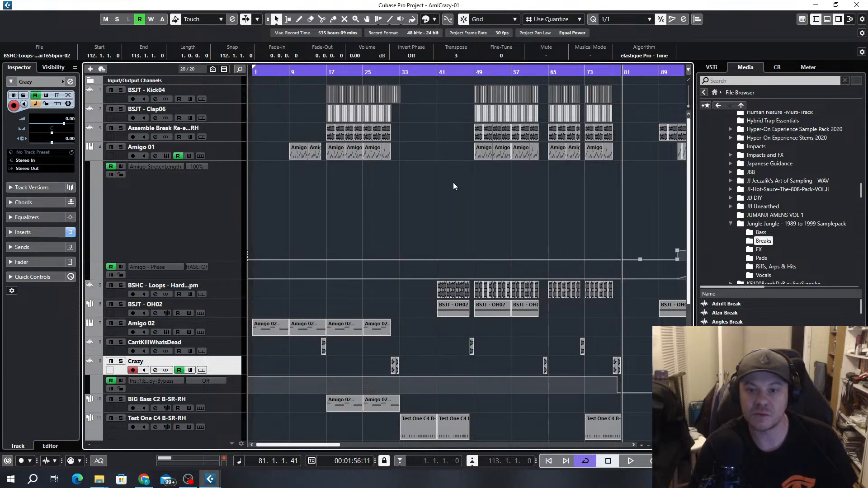
{"action": "key", "text": "g"}
{"action": "key", "text": "g"}
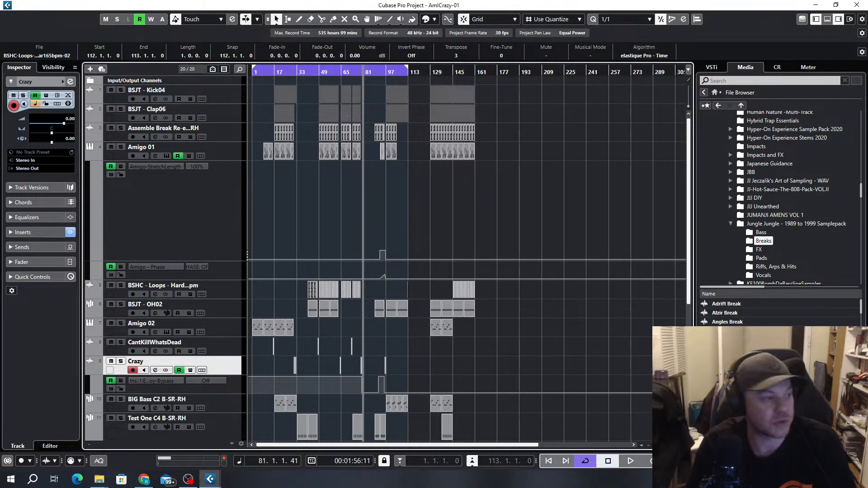
Deselect all events and play the whole arrangement from bar 1
{"action": "key", "text": "alt+Tab"}
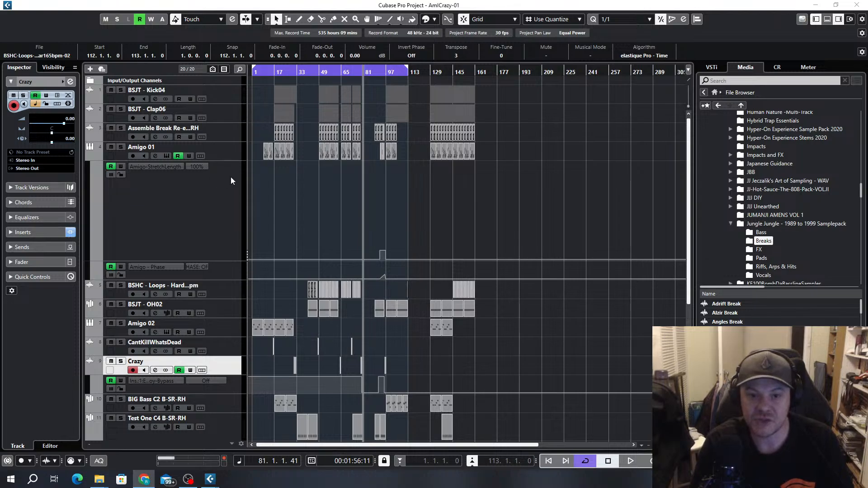
{"action": "left_click", "coordinate": [348, 200]}
{"action": "key", "text": "Home"}
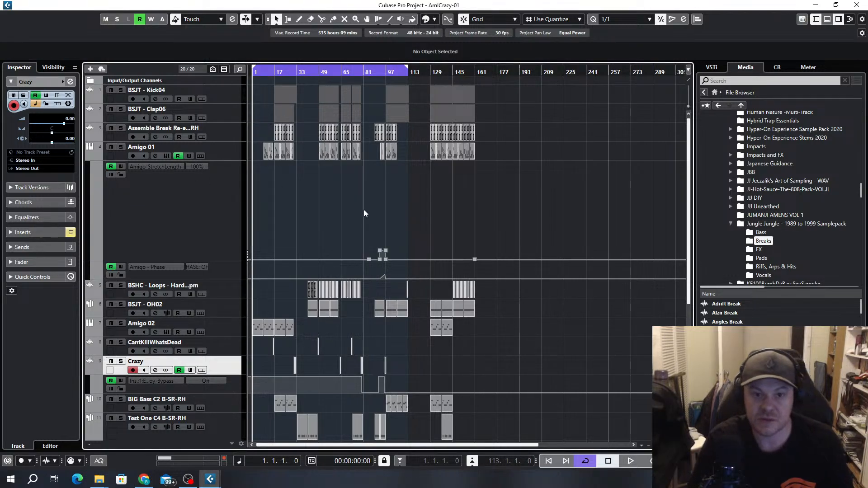
{"action": "left_click", "coordinate": [364, 210]}
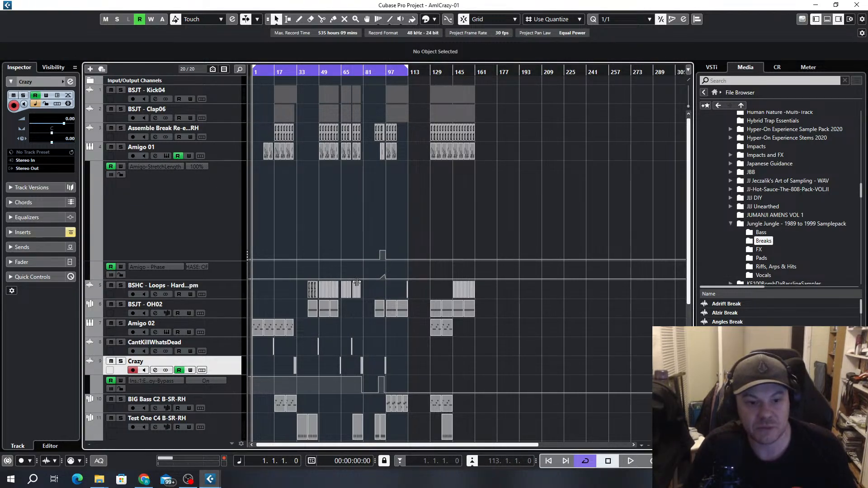
{"action": "key", "text": "space"}
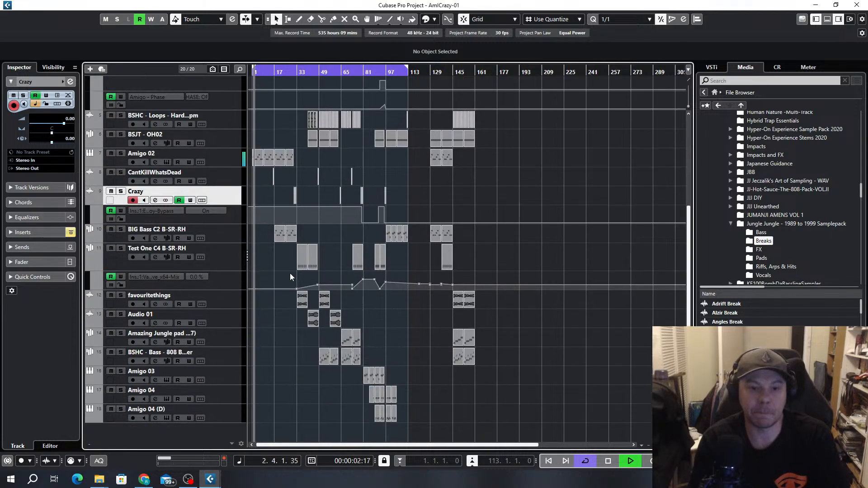
Copy the first two Amigo 03 clips from bar 81 onto the Amigo 02 track at bar 97
{"action": "scroll", "coordinate": [290, 273], "scroll_direction": "down", "scroll_amount": 5}
{"action": "key", "text": "h"}
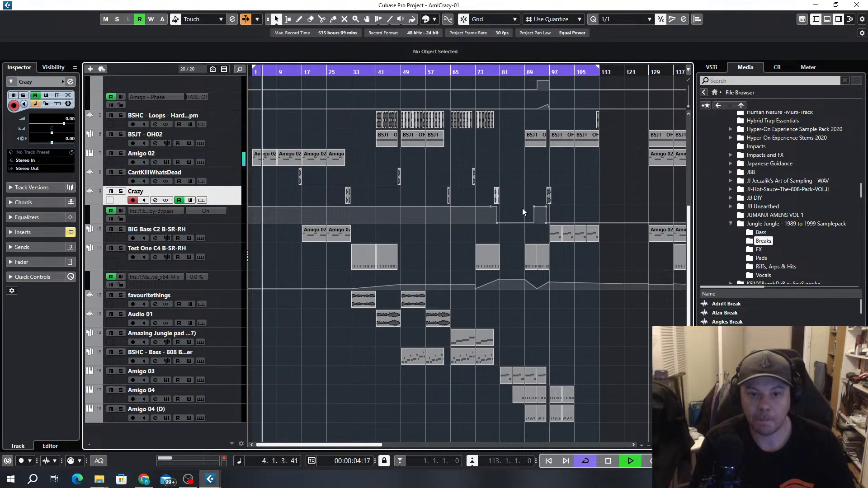
{"action": "key", "text": "f"}
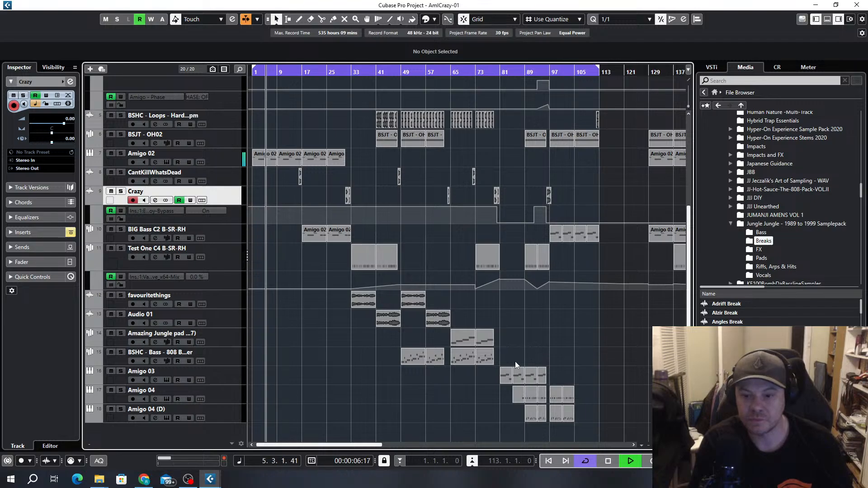
{"action": "left_click", "coordinate": [506, 380]}
{"action": "left_click_drag", "start_coordinate": [505, 379], "coordinate": [555, 162]}
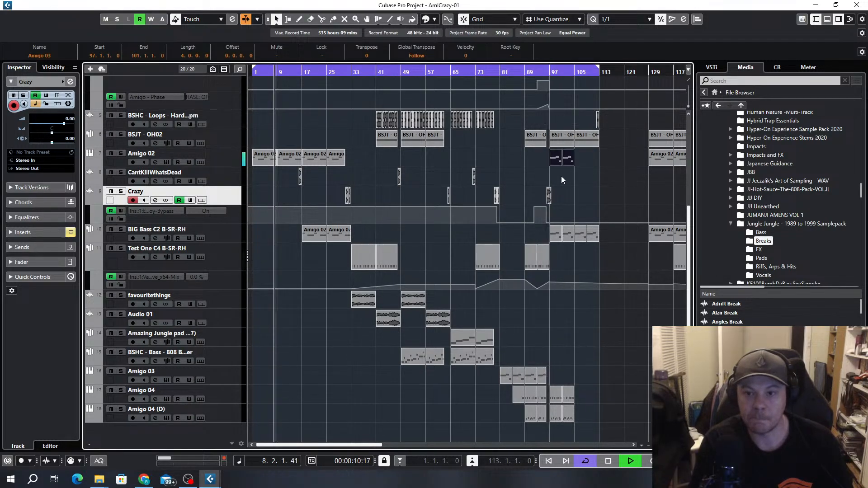
Duplicate the two new Amigo 02 track clips at bar 105 to fill the section up to bar 113
{"action": "key", "text": "h"}
{"action": "key", "text": "h"}
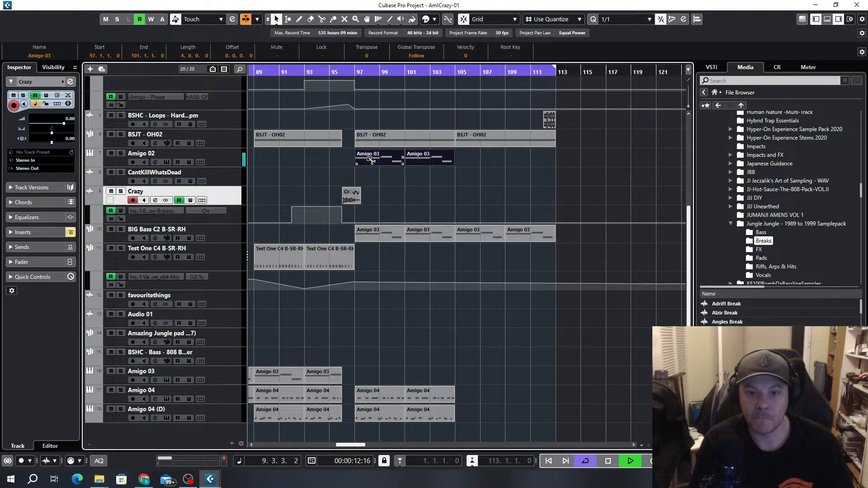
{"action": "left_click_drag", "start_coordinate": [370, 159], "coordinate": [474, 160]}
{"action": "key", "text": "g"}
{"action": "key", "text": "g"}
{"action": "key", "text": "g"}
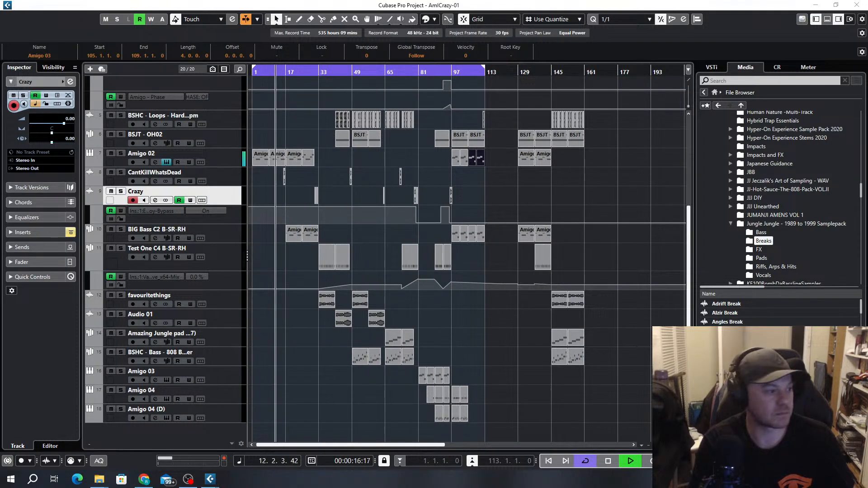
Open the Amigo sampler windows of the Amigo 02 and Amigo 03 tracks and place them side by side
{"action": "left_click", "coordinate": [167, 162]}
{"action": "left_click_drag", "start_coordinate": [364, 86], "coordinate": [775, 46]}
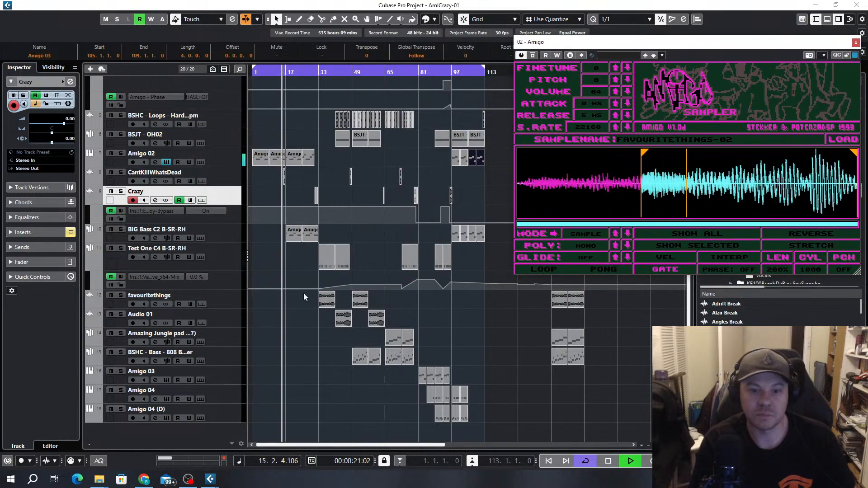
{"action": "left_click", "coordinate": [167, 380]}
{"action": "left_click_drag", "start_coordinate": [289, 119], "coordinate": [195, 68]}
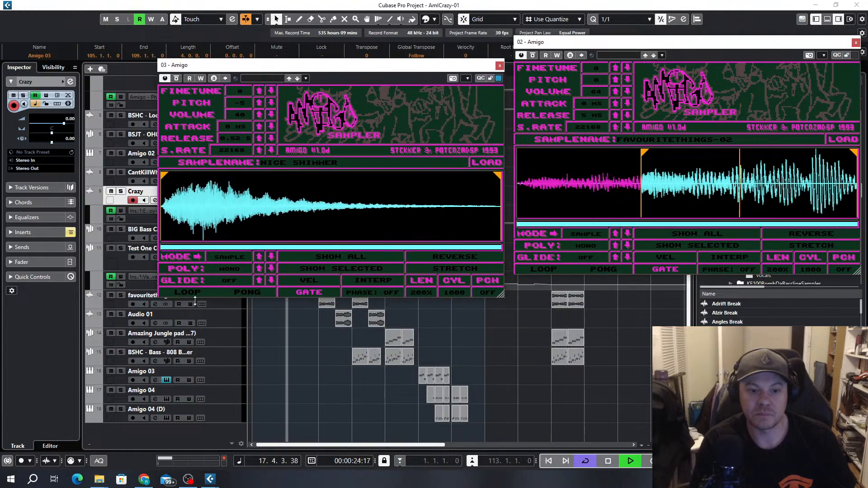
Open the sampler windows of the Amigo 04 and Amigo 04 (D) tracks and spread them out beside the others
{"action": "left_click", "coordinate": [167, 399]}
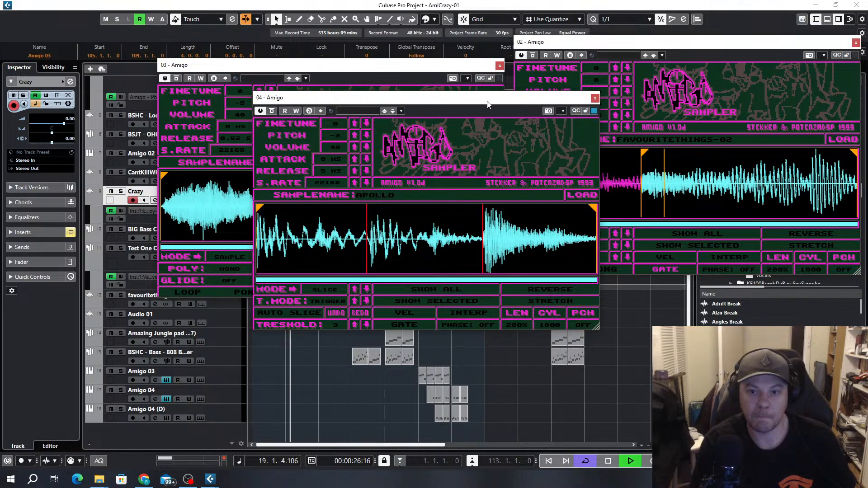
{"action": "left_click_drag", "start_coordinate": [487, 104], "coordinate": [664, 198]}
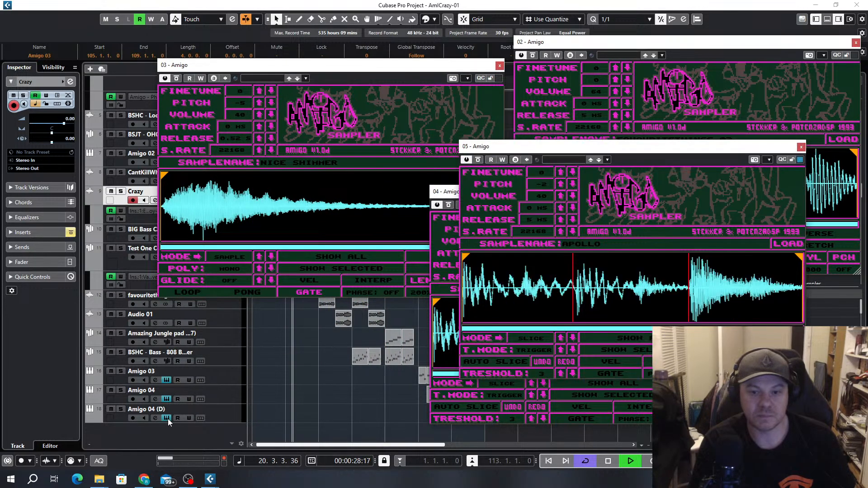
{"action": "left_click", "coordinate": [167, 418]}
{"action": "left_click_drag", "start_coordinate": [301, 148], "coordinate": [205, 153]}
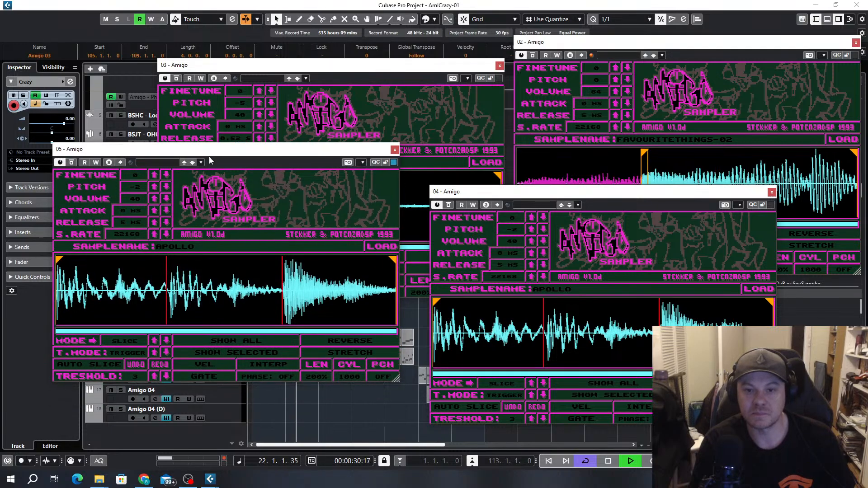
Close all four Amigo sampler windows to return to the arrangement
{"action": "left_click", "coordinate": [395, 149]}
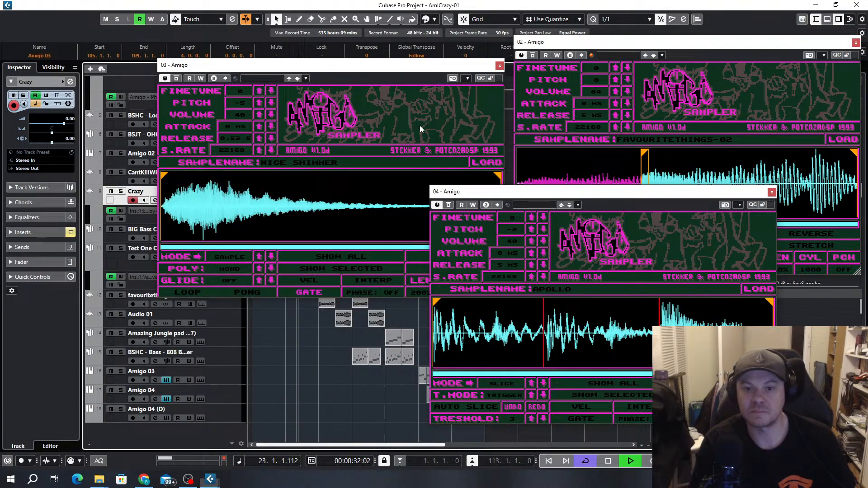
{"action": "left_click", "coordinate": [500, 65]}
{"action": "left_click", "coordinate": [772, 192]}
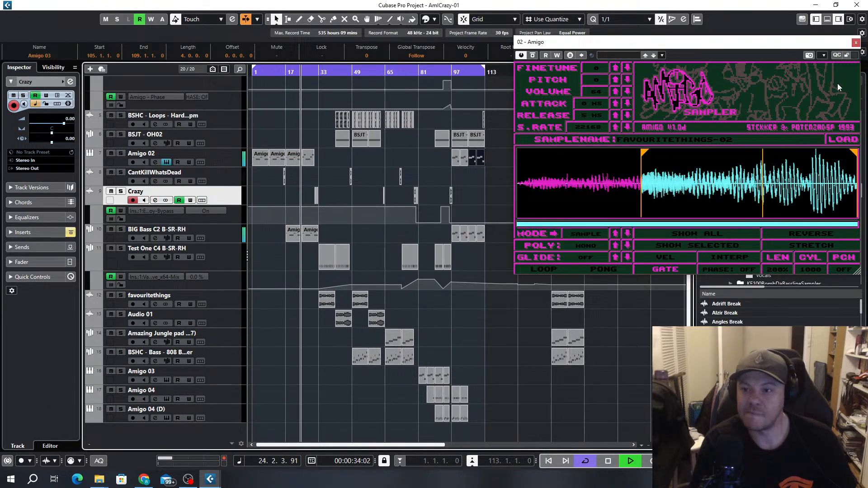
{"action": "left_click", "coordinate": [856, 42]}
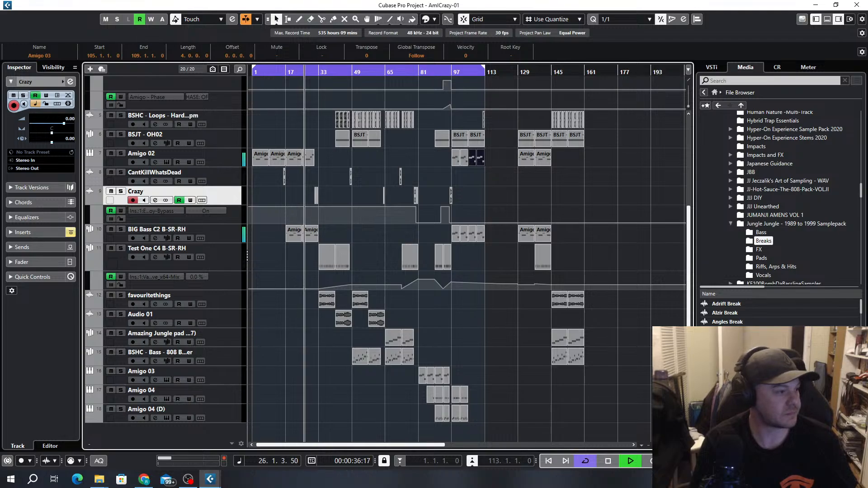
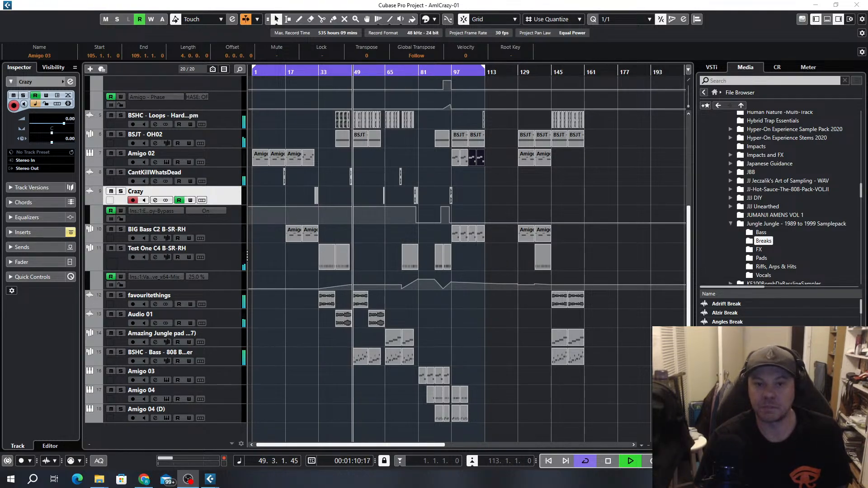
Set the Crazy track's Bypass automation to Off at bar 64, where its short vocal clip starts
{"action": "scroll", "coordinate": [445, 243], "scroll_direction": "up", "scroll_amount": 4}
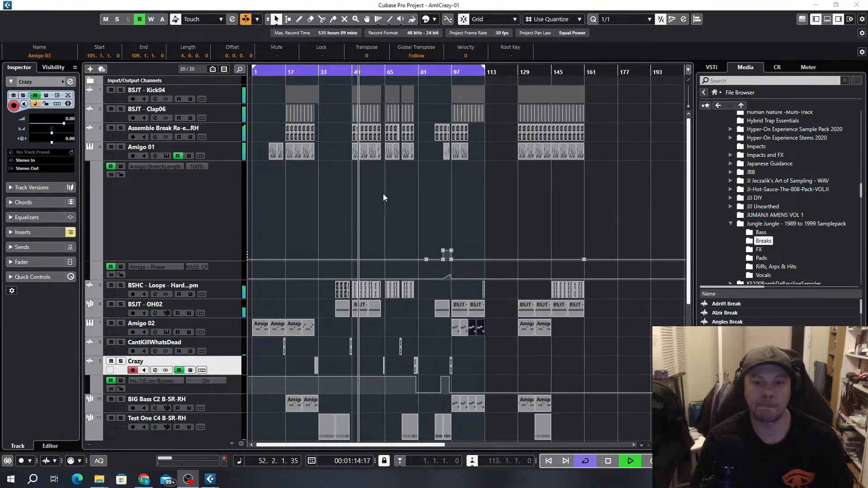
{"action": "left_click", "coordinate": [385, 211]}
{"action": "scroll", "coordinate": [393, 211], "scroll_direction": "up", "scroll_amount": 3}
{"action": "scroll", "coordinate": [416, 204], "scroll_direction": "down", "scroll_amount": 4}
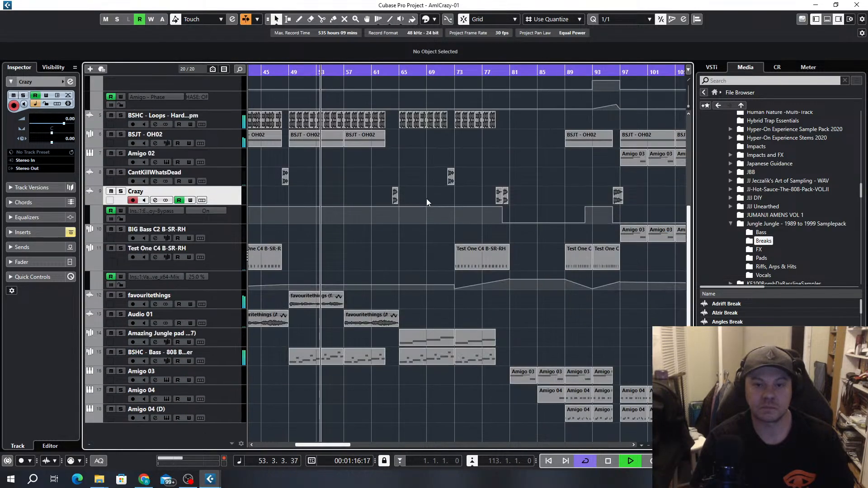
{"action": "scroll", "coordinate": [388, 229], "scroll_direction": "up", "scroll_amount": 2}
{"action": "scroll", "coordinate": [388, 231], "scroll_direction": "down", "scroll_amount": 1}
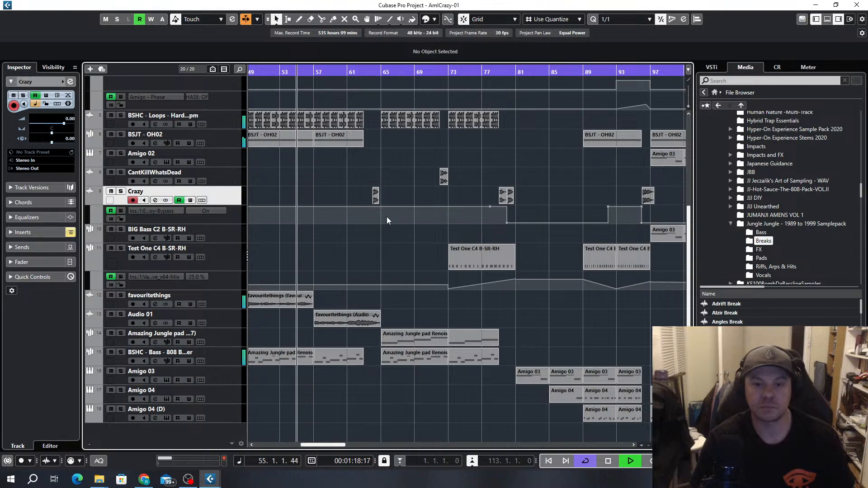
{"action": "scroll", "coordinate": [368, 218], "scroll_direction": "up", "scroll_amount": 1}
{"action": "scroll", "coordinate": [367, 221], "scroll_direction": "up", "scroll_amount": 4}
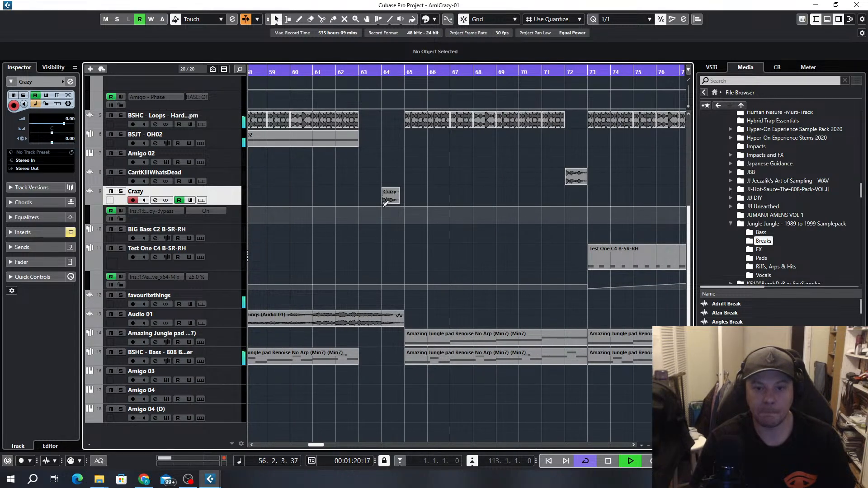
{"action": "scroll", "coordinate": [409, 225], "scroll_direction": "down", "scroll_amount": 3}
{"action": "scroll", "coordinate": [407, 250], "scroll_direction": "down", "scroll_amount": 1}
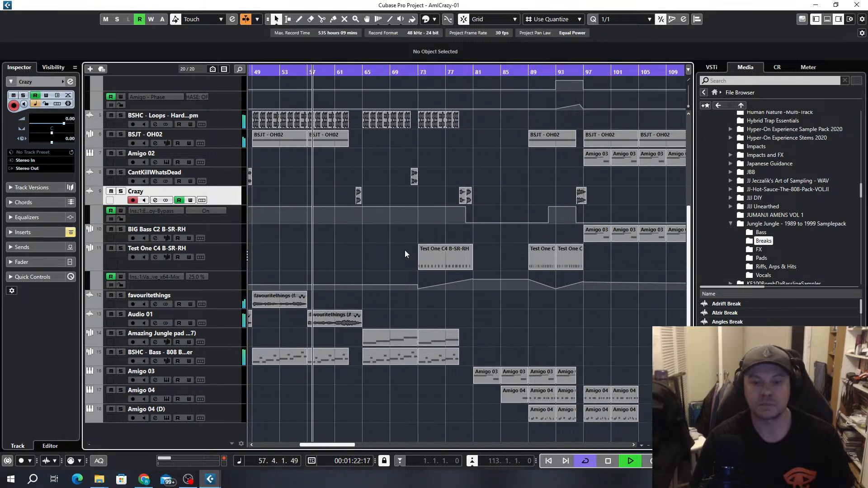
{"action": "scroll", "coordinate": [334, 248], "scroll_direction": "up", "scroll_amount": 3}
{"action": "left_click", "coordinate": [396, 207]}
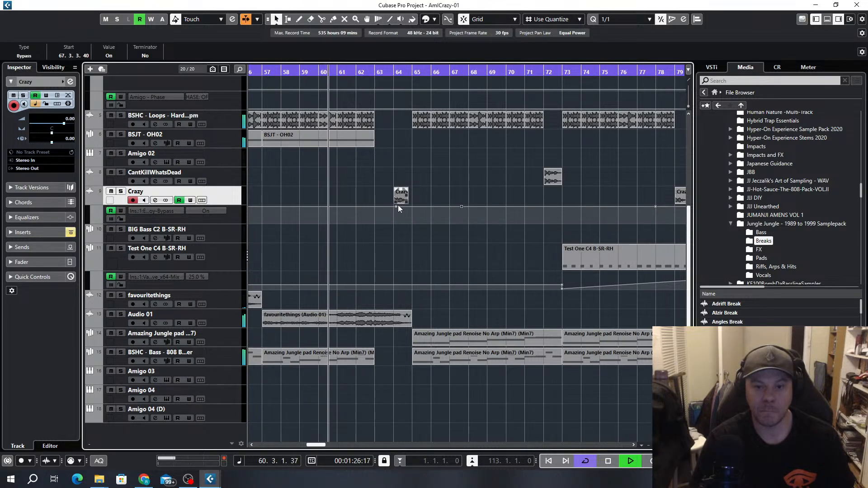
{"action": "left_click_drag", "start_coordinate": [397, 206], "coordinate": [396, 235]}
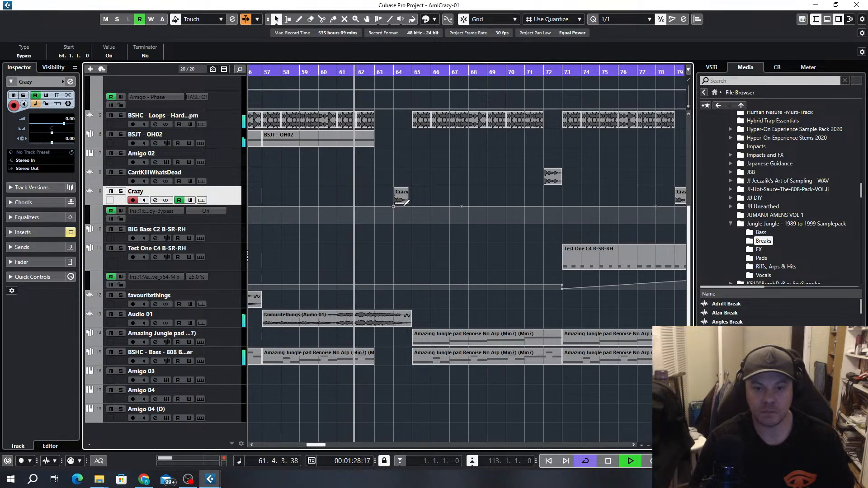
{"action": "scroll", "coordinate": [394, 231], "scroll_direction": "up", "scroll_amount": 5}
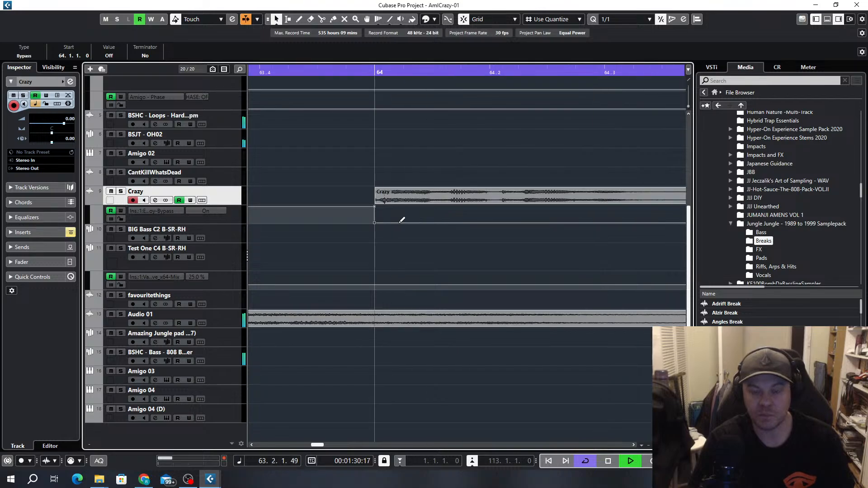
{"action": "scroll", "coordinate": [418, 226], "scroll_direction": "down", "scroll_amount": 10}
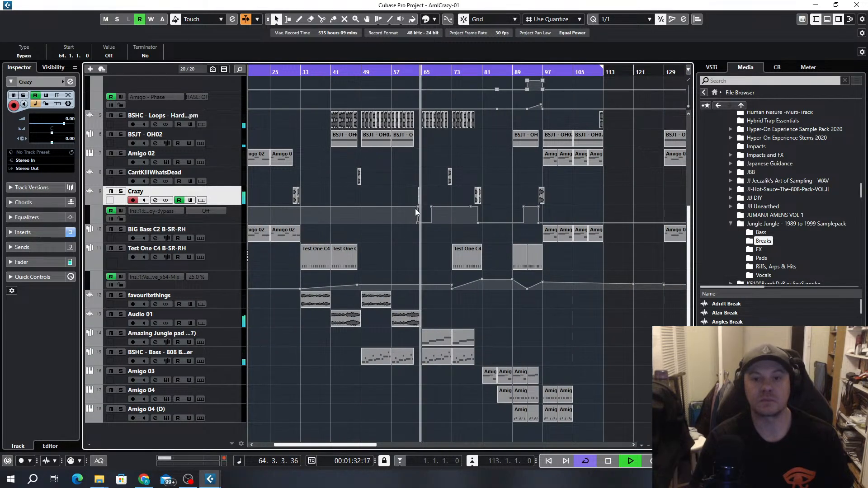
{"action": "scroll", "coordinate": [429, 224], "scroll_direction": "up", "scroll_amount": 3}
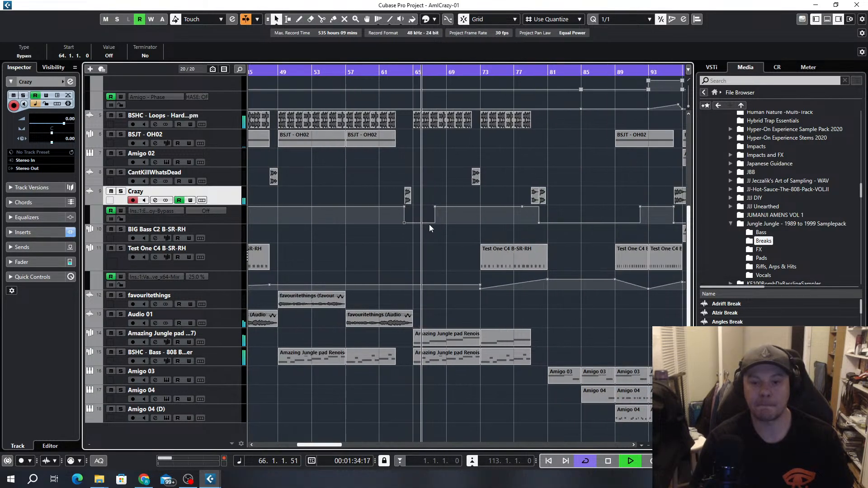
Duplicate the Test One C4 B-SR-RH clip at bar 73 so that the copy starts at bar 81
{"action": "scroll", "coordinate": [423, 251], "scroll_direction": "right", "scroll_amount": 2}
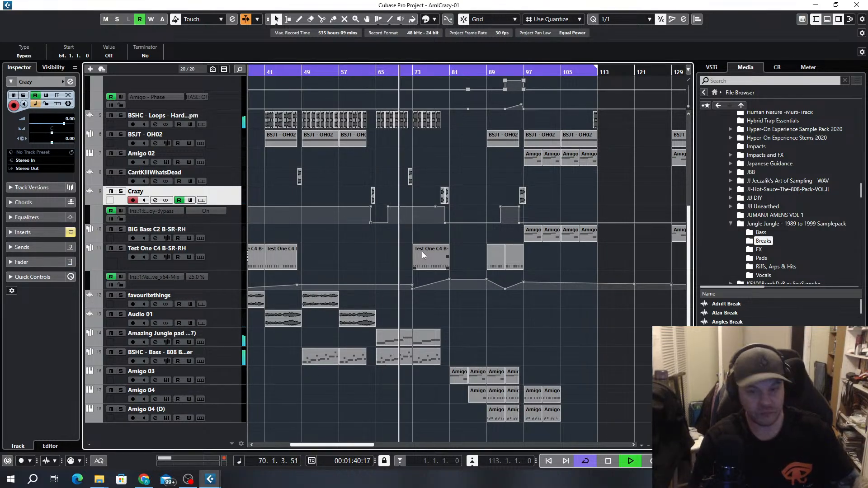
{"action": "left_click", "coordinate": [431, 284]}
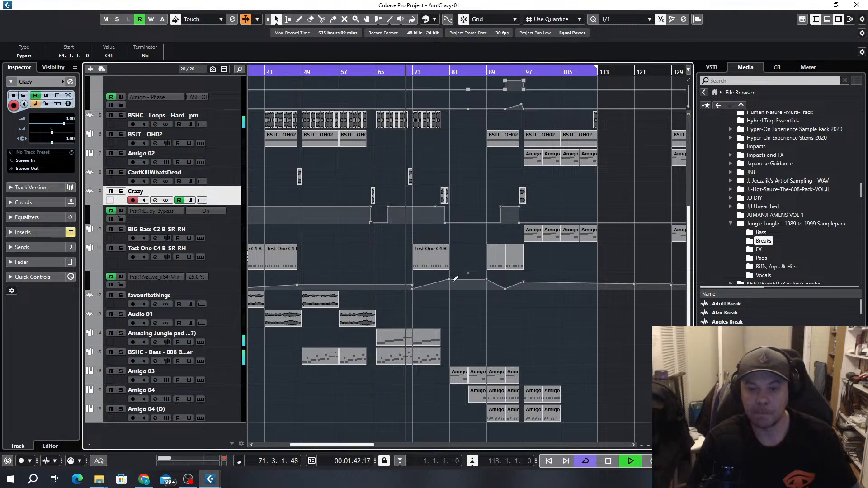
{"action": "scroll", "coordinate": [449, 278], "scroll_direction": "up", "scroll_amount": 3}
{"action": "left_click", "coordinate": [402, 262]}
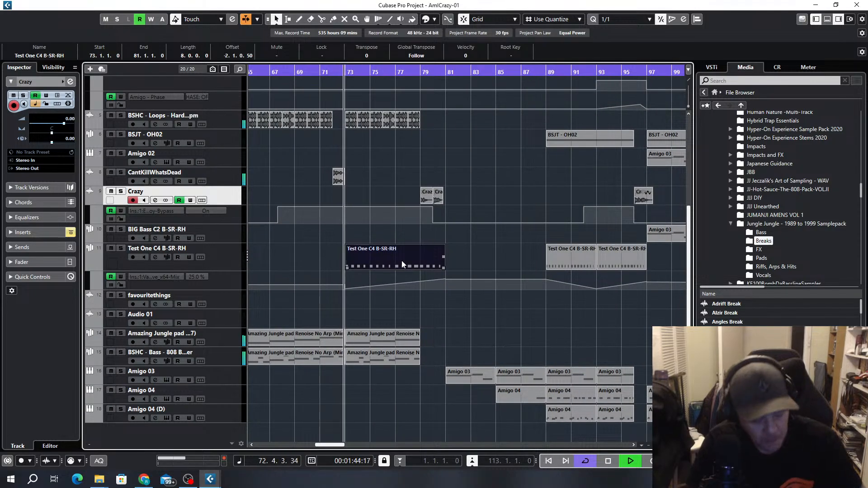
{"action": "key", "text": "ctrl+d"}
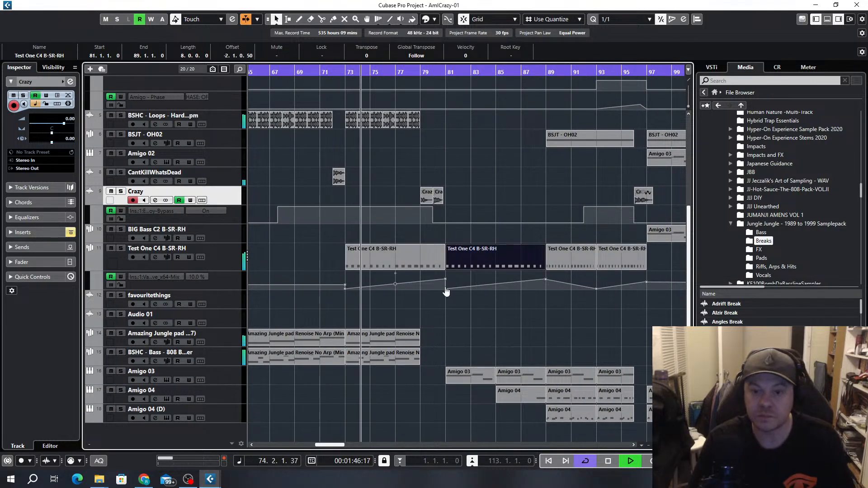
Set the Test One track's Mix automation point at bar 89 to 55.56 and delete the duplicated clip at bar 81
{"action": "left_click", "coordinate": [457, 296]}
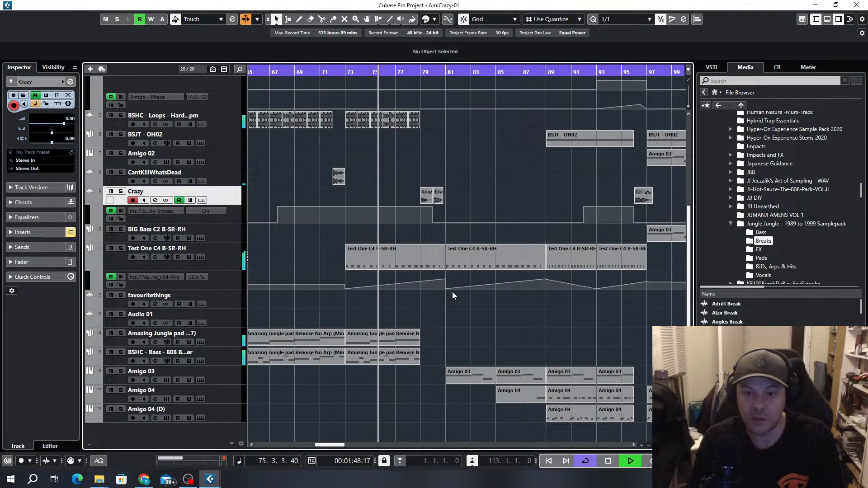
{"action": "left_click", "coordinate": [452, 293]}
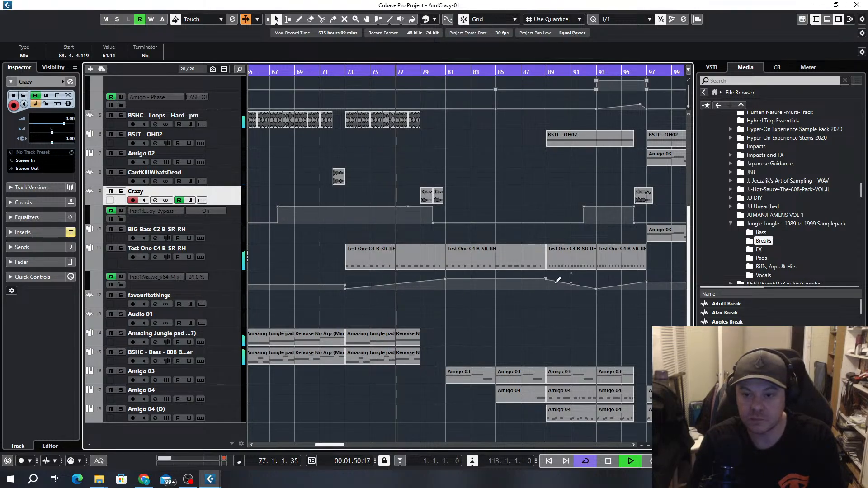
{"action": "mouse_move", "coordinate": [546, 280]}
{"action": "left_mouse_down"}
{"action": "mouse_move", "coordinate": [547, 294]}
{"action": "mouse_move", "coordinate": [547, 285]}
{"action": "left_mouse_up"}
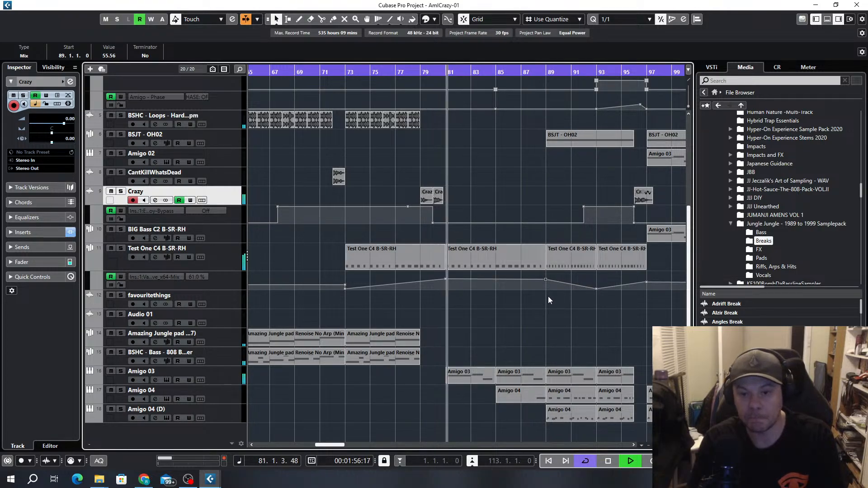
{"action": "left_click", "coordinate": [518, 255]}
{"action": "key", "text": "Delete"}
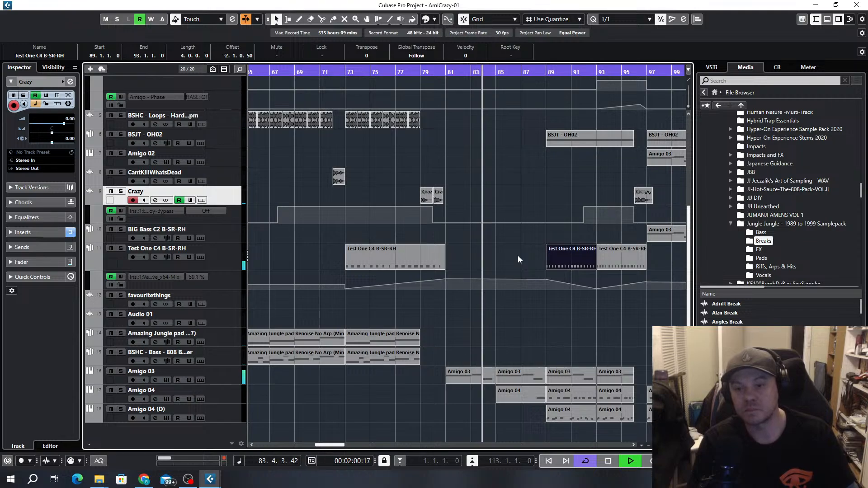
Copy the CantKillWhatsDead vocal clip from bar 72 to bar 87 on the same track
{"action": "key", "text": "g"}
{"action": "key", "text": "g"}
{"action": "scroll", "coordinate": [369, 283], "scroll_direction": "up", "scroll_amount": 5}
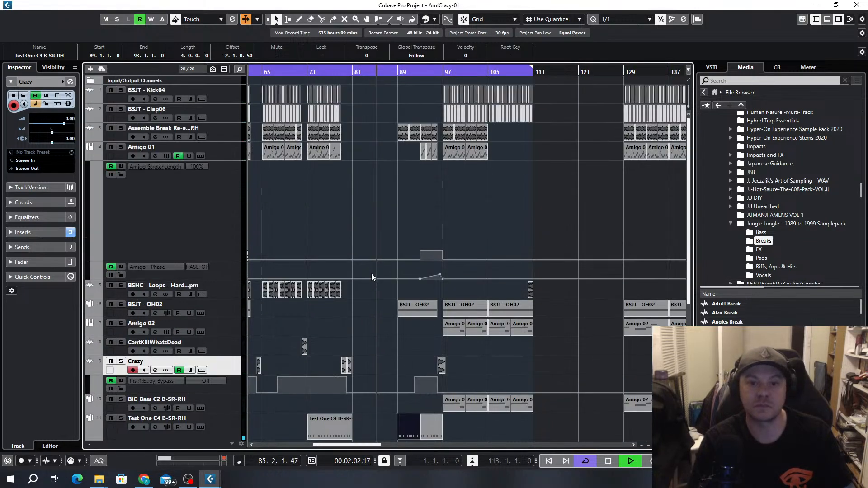
{"action": "scroll", "coordinate": [371, 285], "scroll_direction": "left", "scroll_amount": 4}
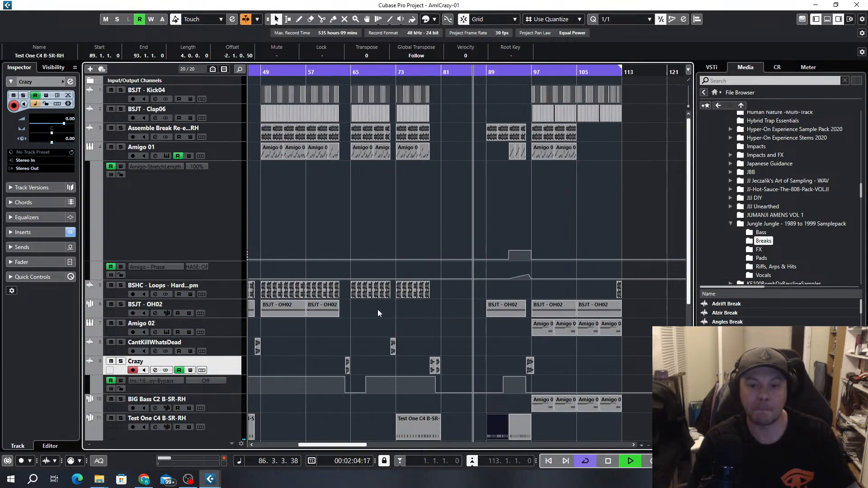
{"action": "left_click_drag", "start_coordinate": [394, 347], "coordinate": [459, 345]}
{"action": "key", "text": "h"}
{"action": "key", "text": "h"}
{"action": "key", "text": "h"}
{"action": "key", "text": "h"}
{"action": "key", "text": "g"}
{"action": "scroll", "coordinate": [480, 316], "scroll_direction": "down", "scroll_amount": 4}
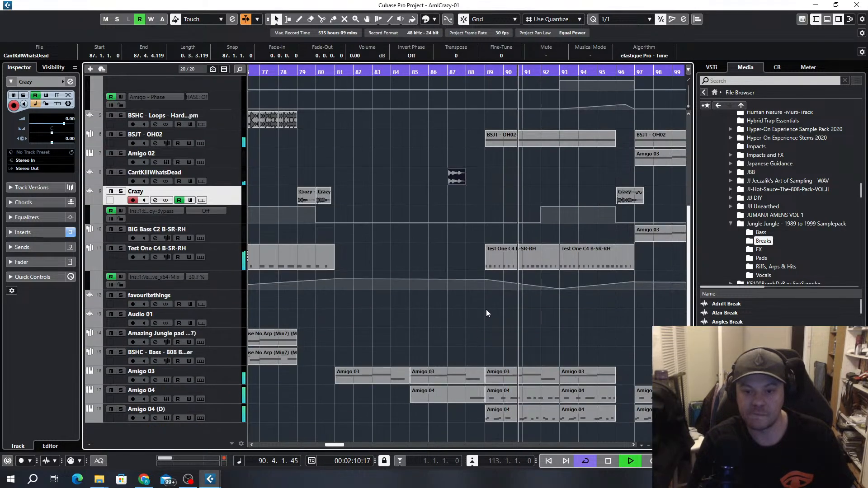
Add two eighth-note D3 notes at the start of bar 88 in the Amigo 04 clip, using a 1/8 grid
{"action": "scroll", "coordinate": [475, 394], "scroll_direction": "up", "scroll_amount": 3}
{"action": "double_click", "coordinate": [471, 393]}
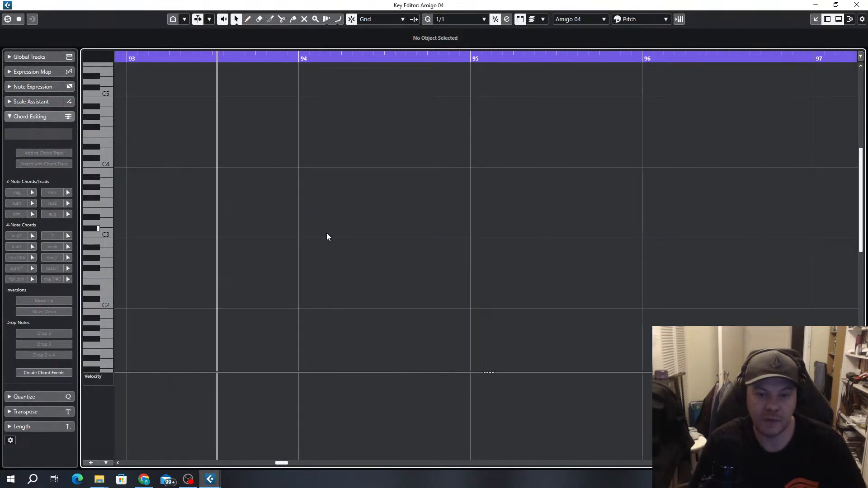
{"action": "key", "text": "g"}
{"action": "key", "text": "g"}
{"action": "scroll", "coordinate": [175, 229], "scroll_direction": "up", "scroll_amount": 3}
{"action": "scroll", "coordinate": [258, 253], "scroll_direction": "left", "scroll_amount": 5}
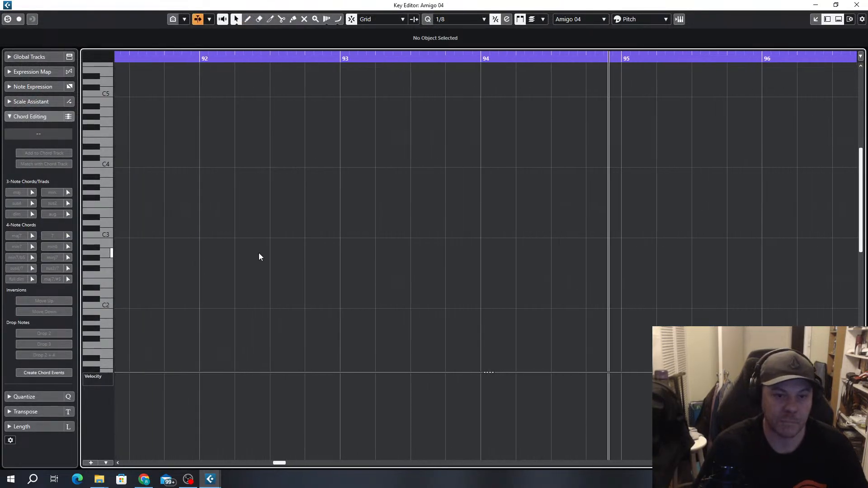
{"action": "scroll", "coordinate": [494, 252], "scroll_direction": "down", "scroll_amount": 3}
{"action": "scroll", "coordinate": [372, 252], "scroll_direction": "left", "scroll_amount": 4}
{"action": "scroll", "coordinate": [594, 234], "scroll_direction": "up", "scroll_amount": 3}
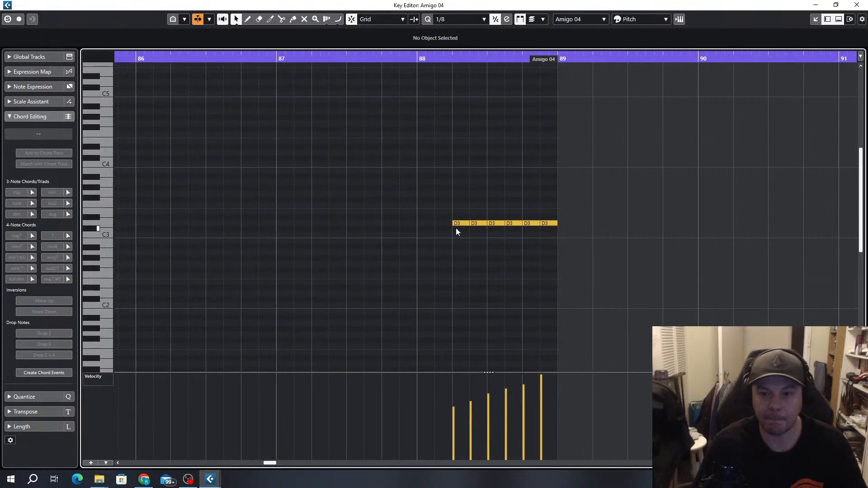
{"action": "left_click", "coordinate": [422, 224], "text": "alt"}
{"action": "left_click", "coordinate": [442, 224], "text": "alt"}
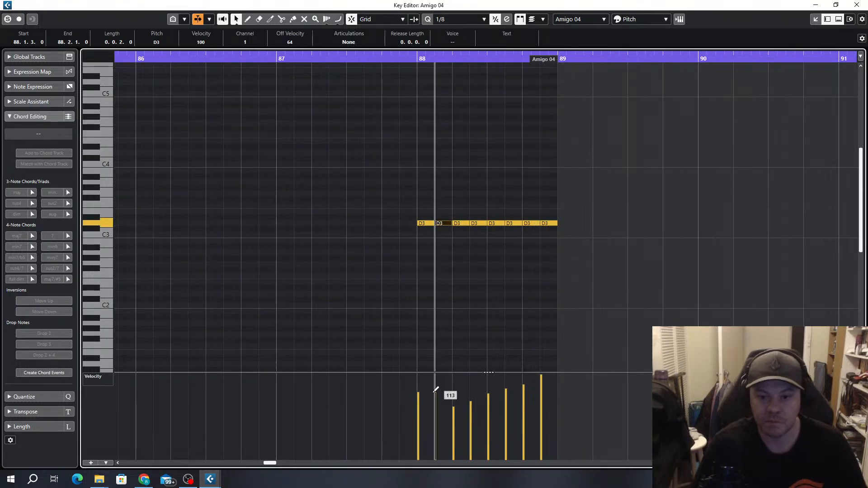
Lower the velocities of the two new D3 notes in bar 88 and close the Key Editor
{"action": "mouse_move", "coordinate": [419, 404]}
{"action": "left_mouse_down"}
{"action": "mouse_move", "coordinate": [434, 401]}
{"action": "mouse_move", "coordinate": [423, 413]}
{"action": "mouse_move", "coordinate": [433, 418]}
{"action": "left_mouse_up"}
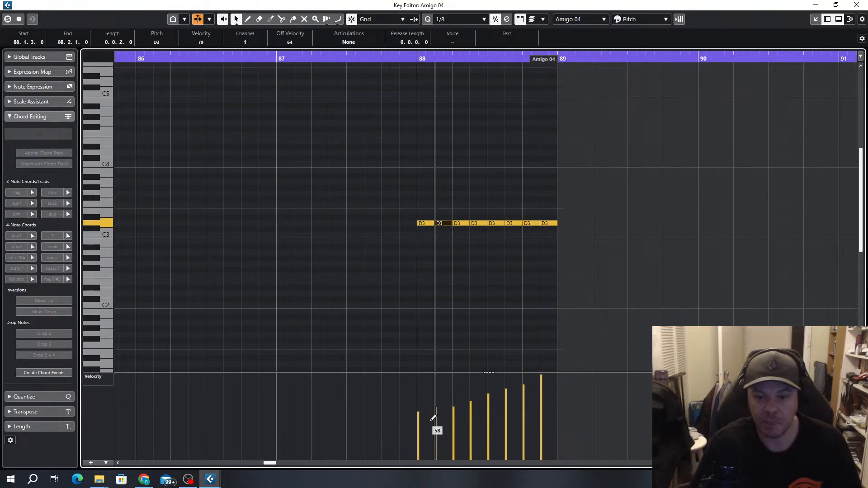
{"action": "left_click", "coordinate": [856, 5]}
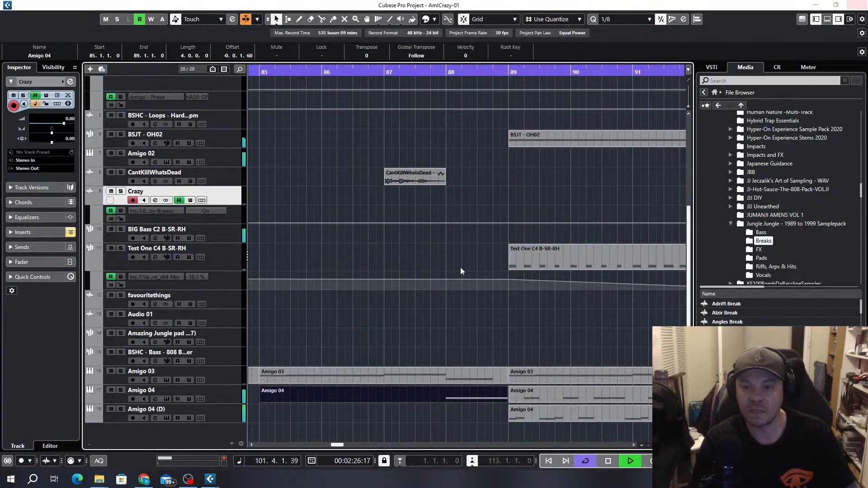
Select the four Amigo 03 clips from bar 97 to 113 on the Amigo 02 track and review their notes in the Key Editor
{"action": "key", "text": "g"}
{"action": "key", "text": "g"}
{"action": "key", "text": "g"}
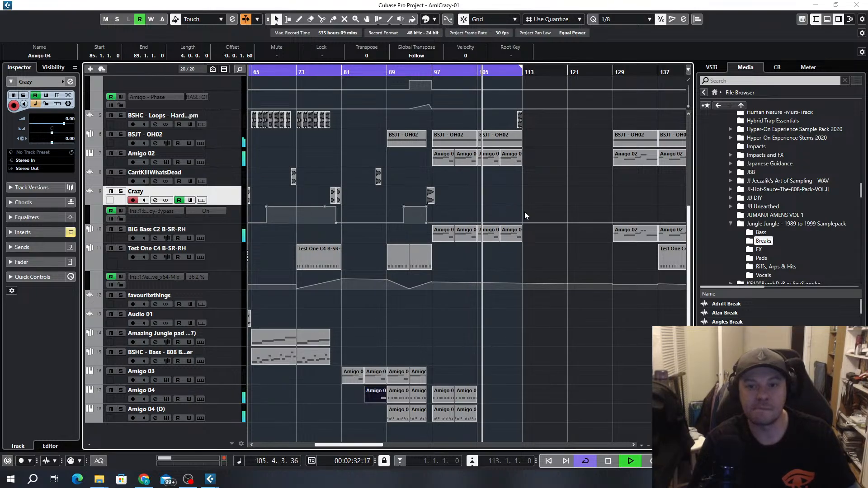
{"action": "scroll", "coordinate": [527, 212], "scroll_direction": "up", "scroll_amount": 3}
{"action": "scroll", "coordinate": [516, 251], "scroll_direction": "up", "scroll_amount": 1}
{"action": "scroll", "coordinate": [509, 251], "scroll_direction": "down", "scroll_amount": 1}
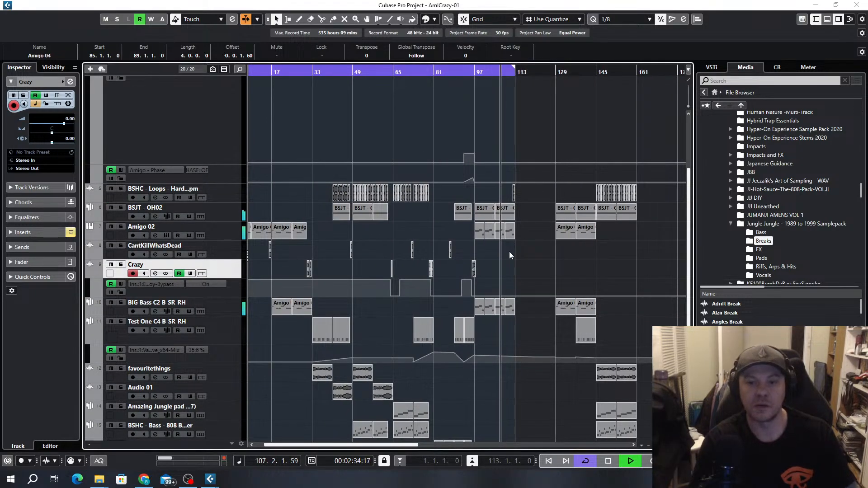
{"action": "scroll", "coordinate": [509, 251], "scroll_direction": "down", "scroll_amount": 1}
{"action": "scroll", "coordinate": [460, 219], "scroll_direction": "up", "scroll_amount": 3}
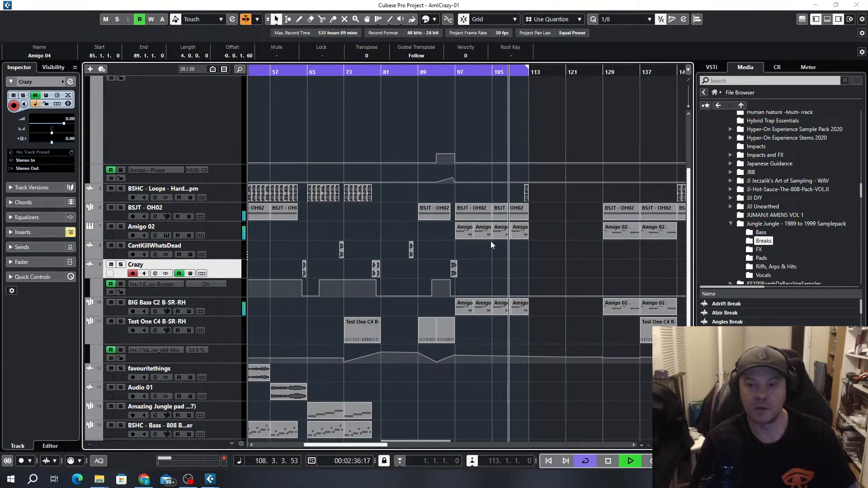
{"action": "left_click_drag", "start_coordinate": [537, 230], "coordinate": [434, 246]}
{"action": "double_click", "coordinate": [465, 232]}
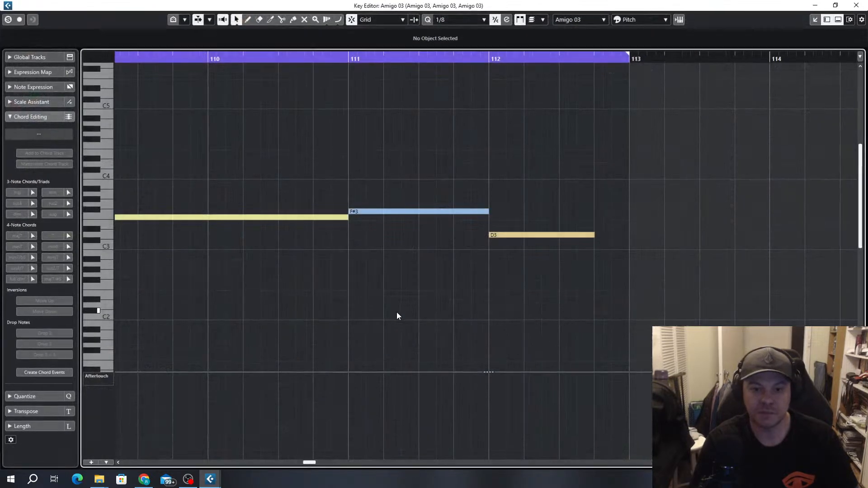
{"action": "scroll", "coordinate": [340, 252], "scroll_direction": "down", "scroll_amount": 2}
{"action": "scroll", "coordinate": [345, 254], "scroll_direction": "down", "scroll_amount": 1}
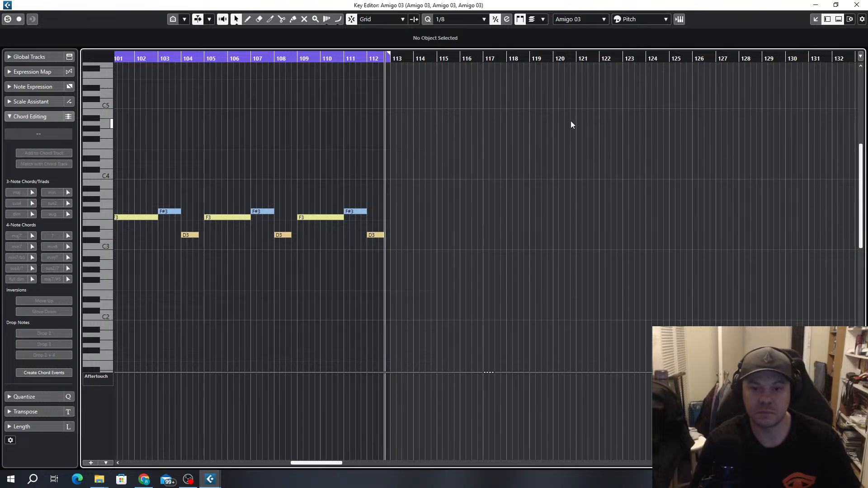
{"action": "left_click", "coordinate": [857, 5]}
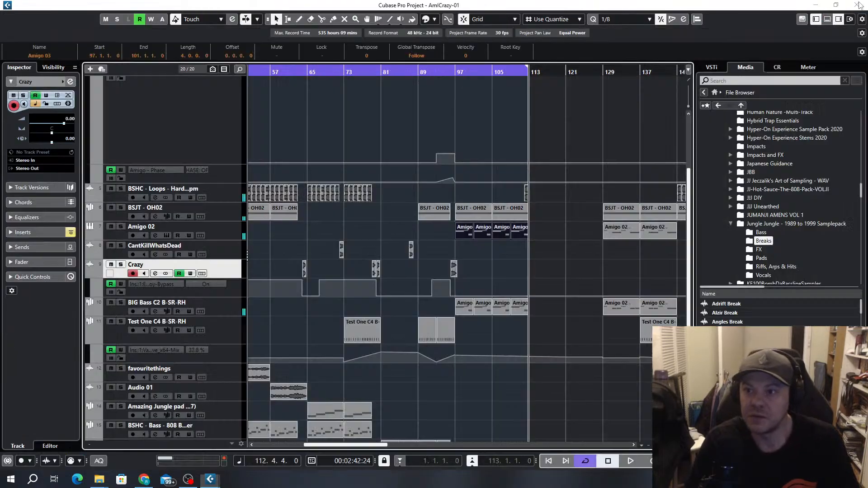